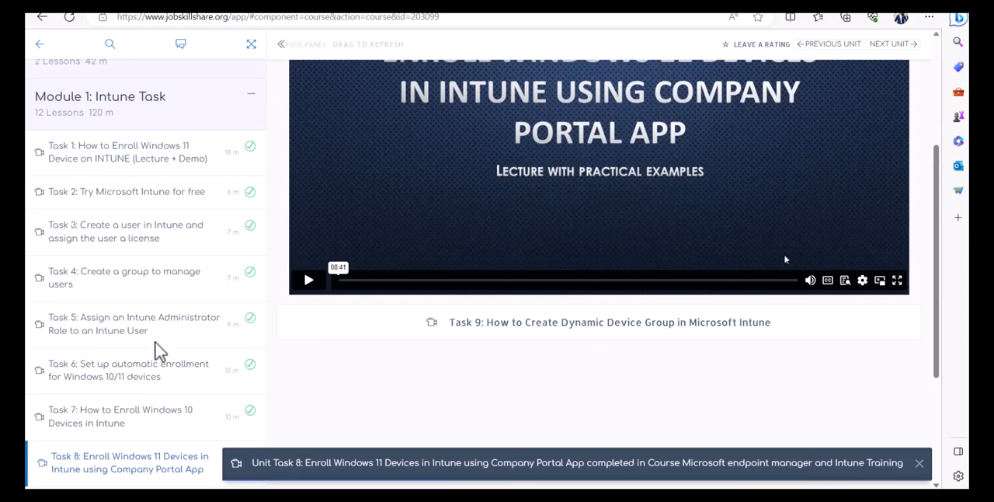
# Examine the Intune course's task list and the Modern IT Support Career Roadmap entry on the training site
pyautogui.scroll(-1, 160, 349)
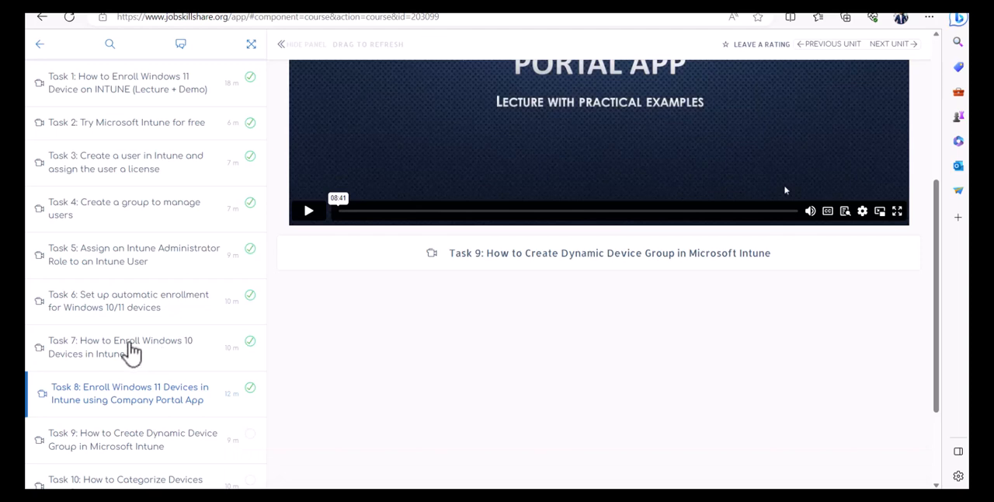
pyautogui.scroll(-2, 132, 351)
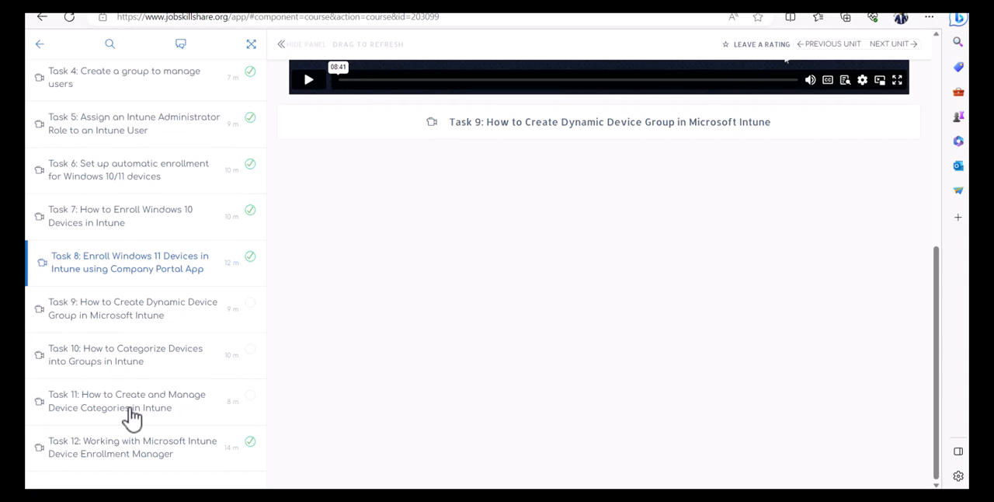
pyautogui.scroll(5, 132, 416)
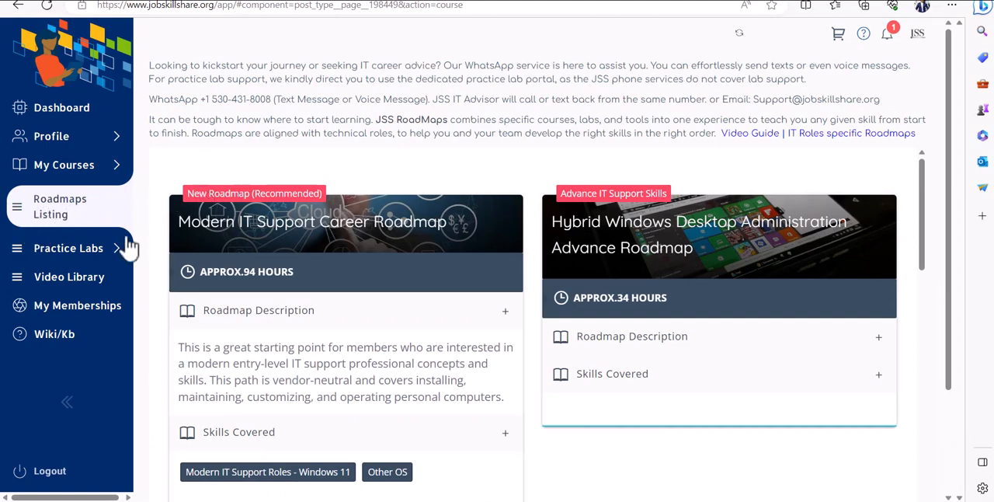
pyautogui.moveTo(215, 211); pyautogui.dragTo(464, 212)
pyautogui.scroll(-2, 532, 276)
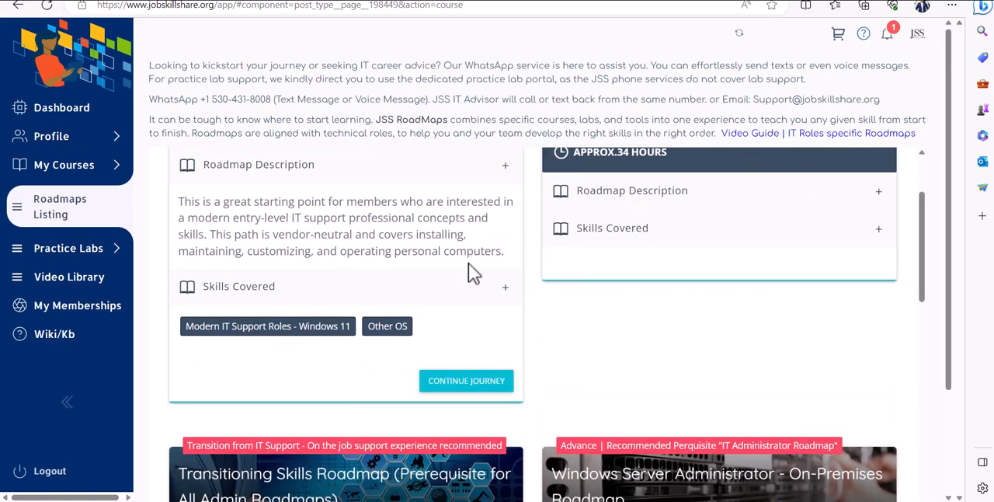
pyautogui.scroll(1, 463, 264)
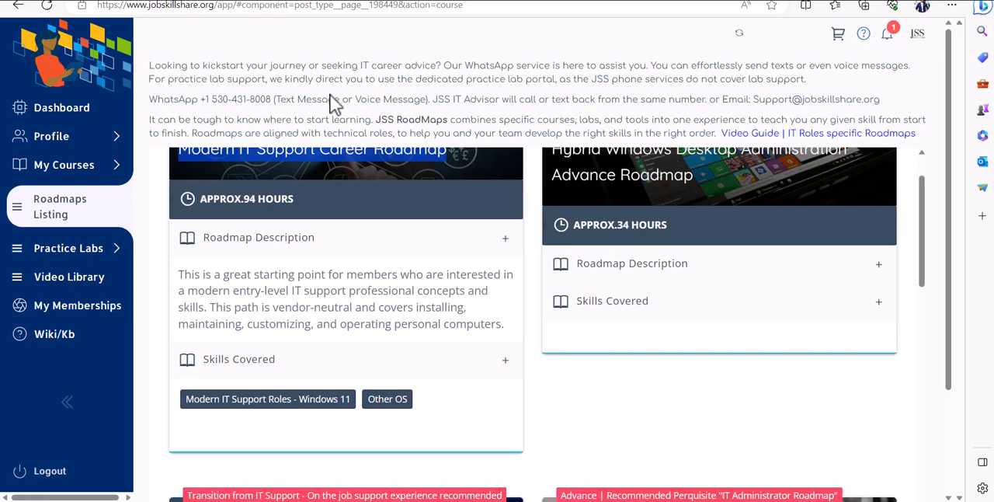
pyautogui.moveTo(365, 183)
pyautogui.moveTo(398, 261)
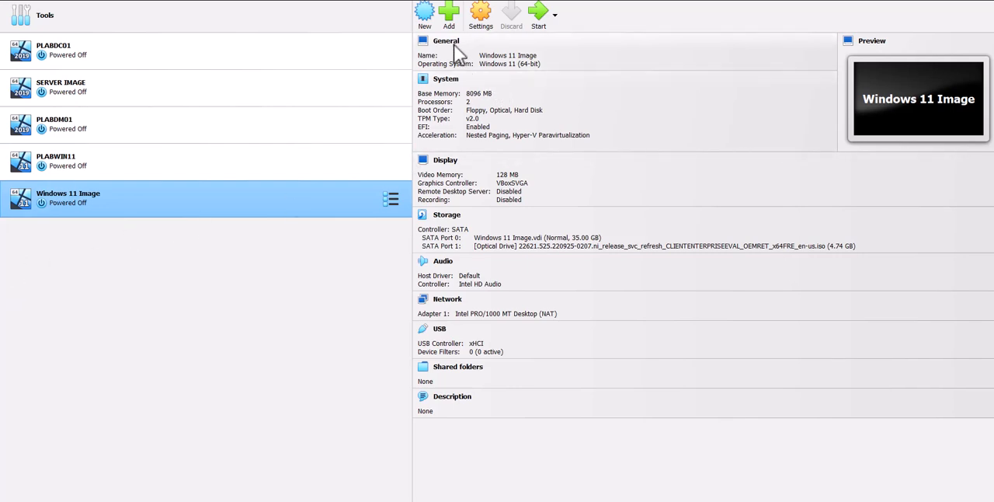
# Clone the SERVER IMAGE virtual machine as a full clone named dc1
pyautogui.click(59, 87)
pyautogui.rightClick(66, 88)
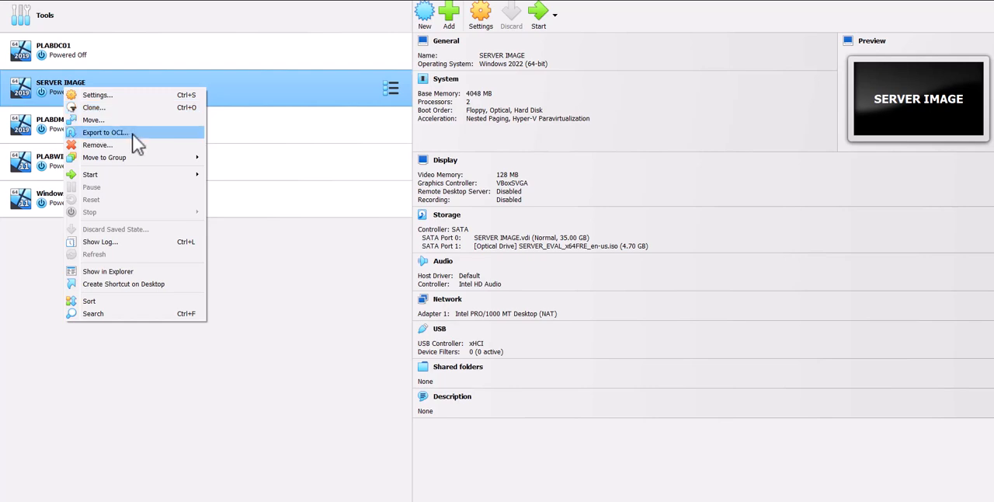
pyautogui.click(96, 109)
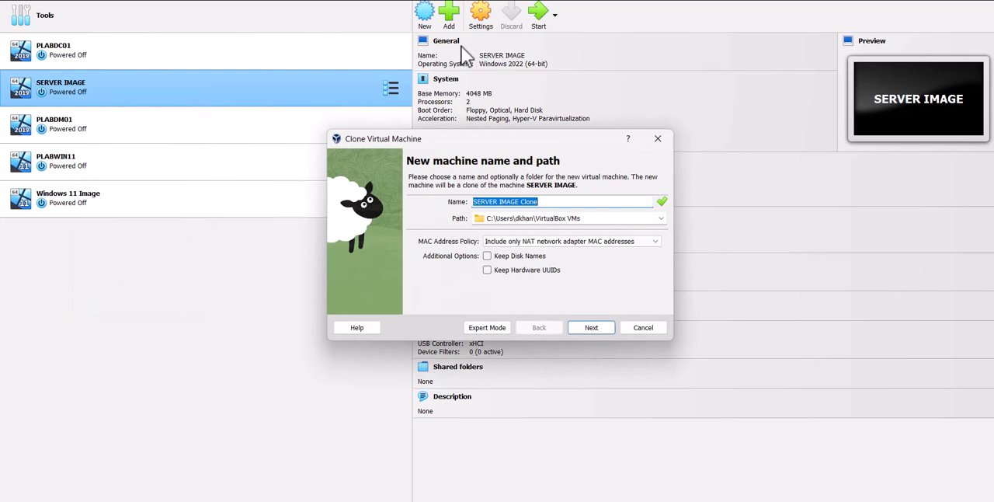
pyautogui.write('dc1')
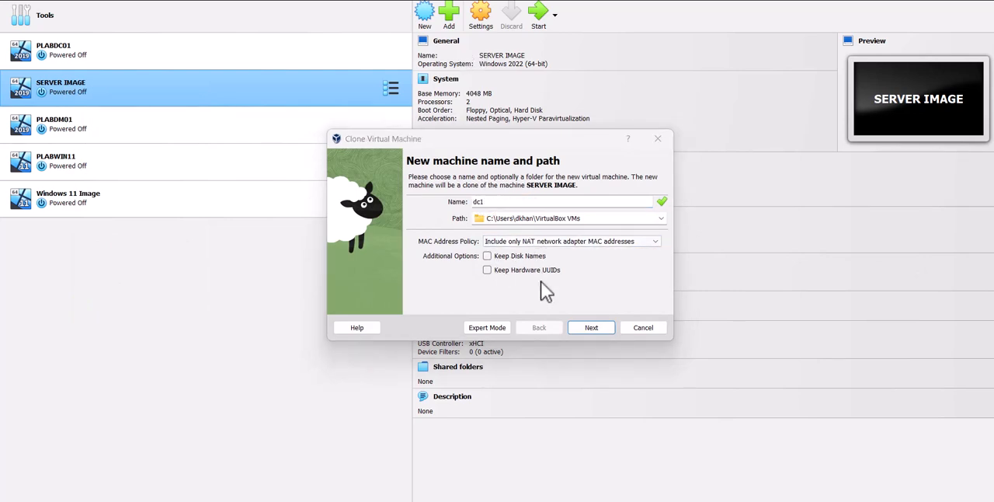
pyautogui.click(581, 330)
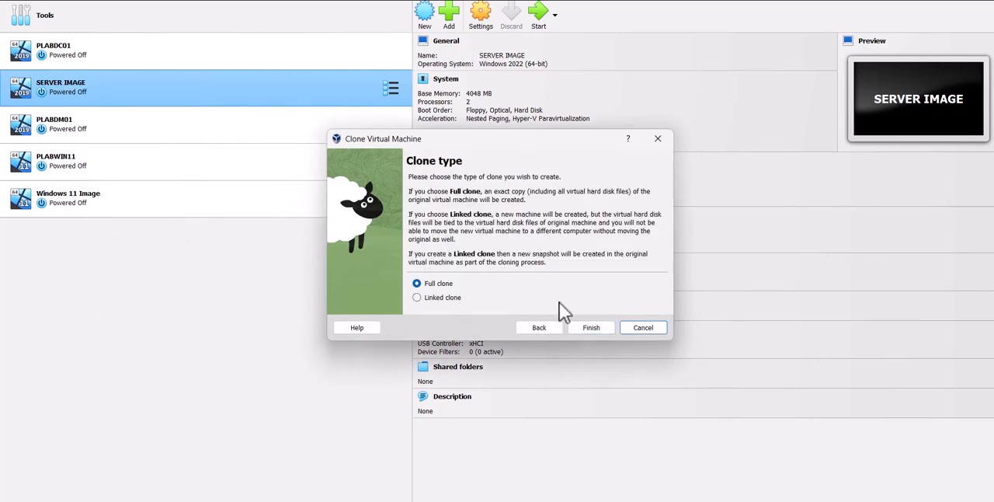
pyautogui.click(587, 327)
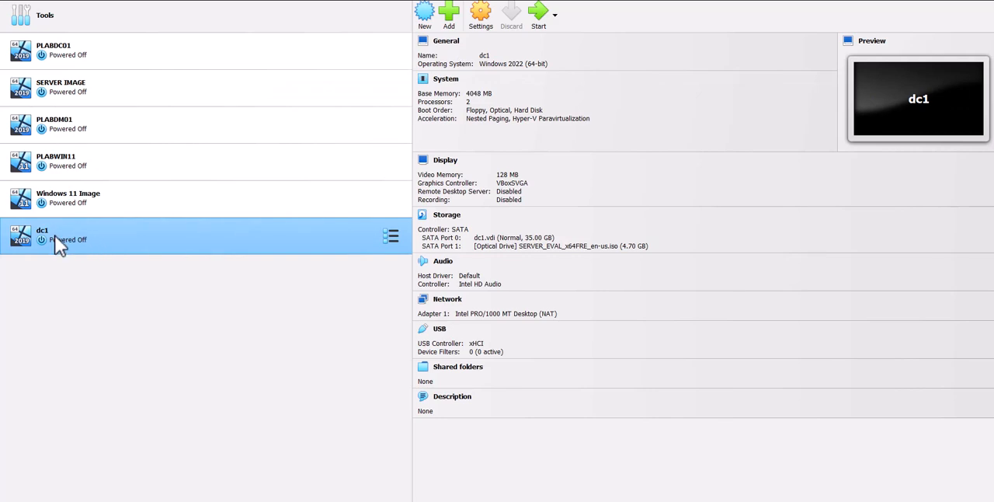
# Attach network adapter 1 of the dc1 virtual machine to Bridged Adapter and save its settings
pyautogui.rightClick(54, 235)
pyautogui.click(94, 243)
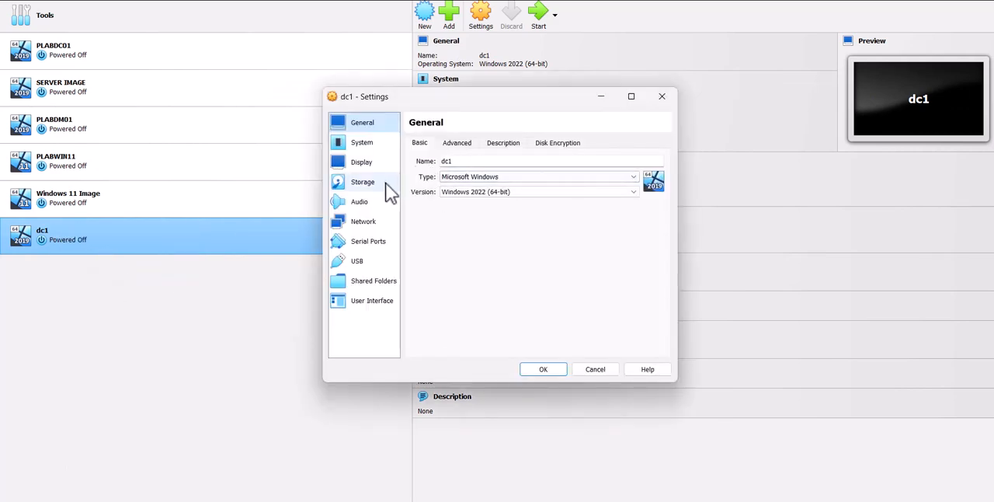
pyautogui.click(370, 224)
pyautogui.click(491, 175)
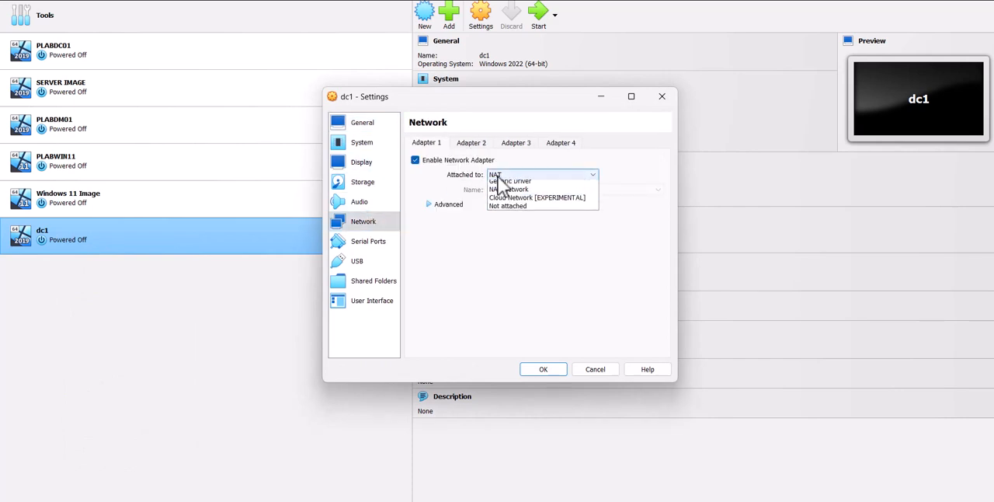
pyautogui.click(505, 195)
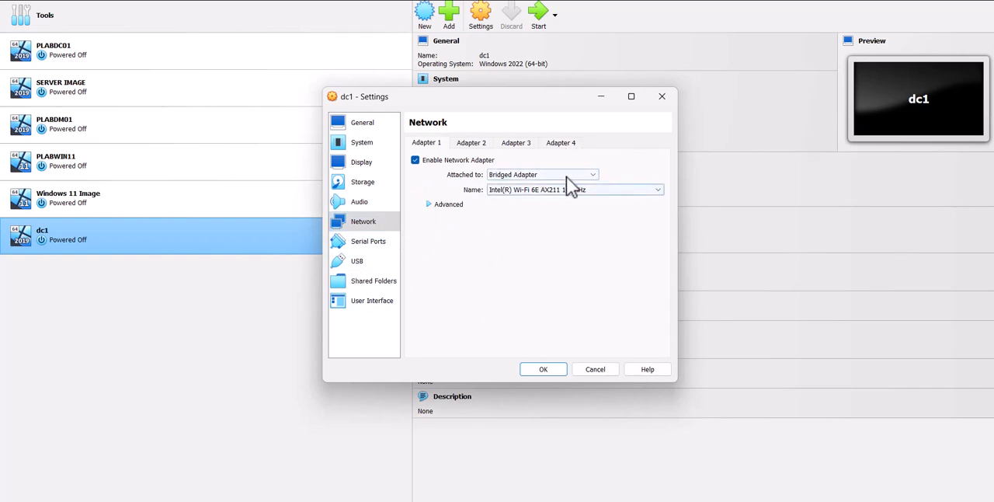
pyautogui.click(561, 368)
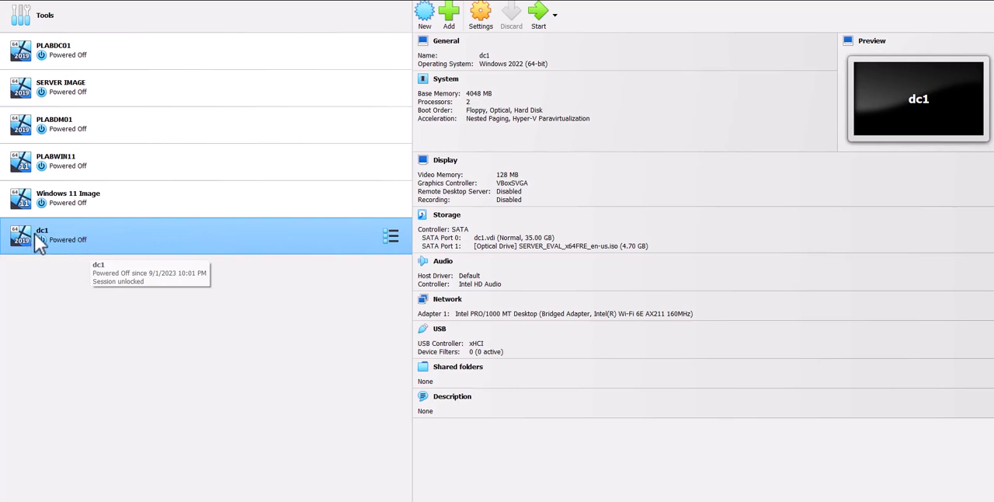
# Clone the Windows 11 Image virtual machine as a full clone named client1
pyautogui.click(98, 213)
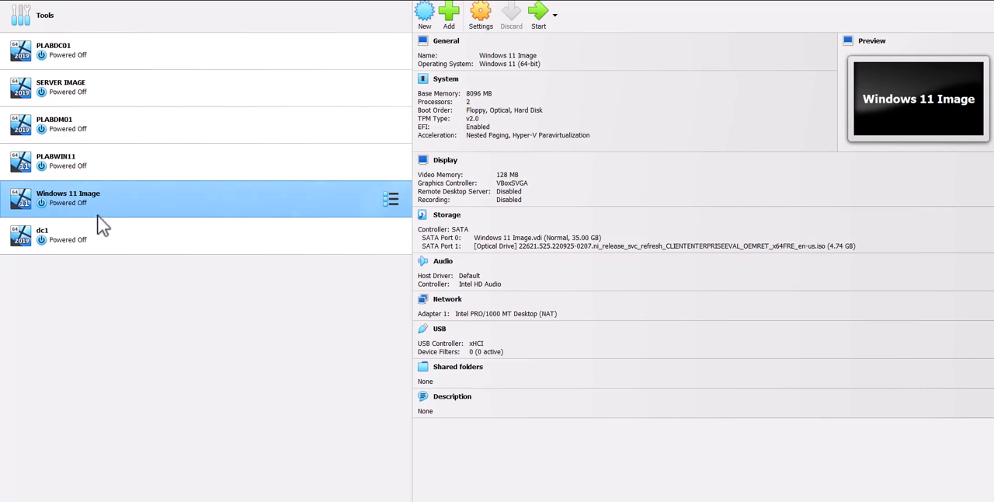
pyautogui.rightClick(94, 205)
pyautogui.click(146, 229)
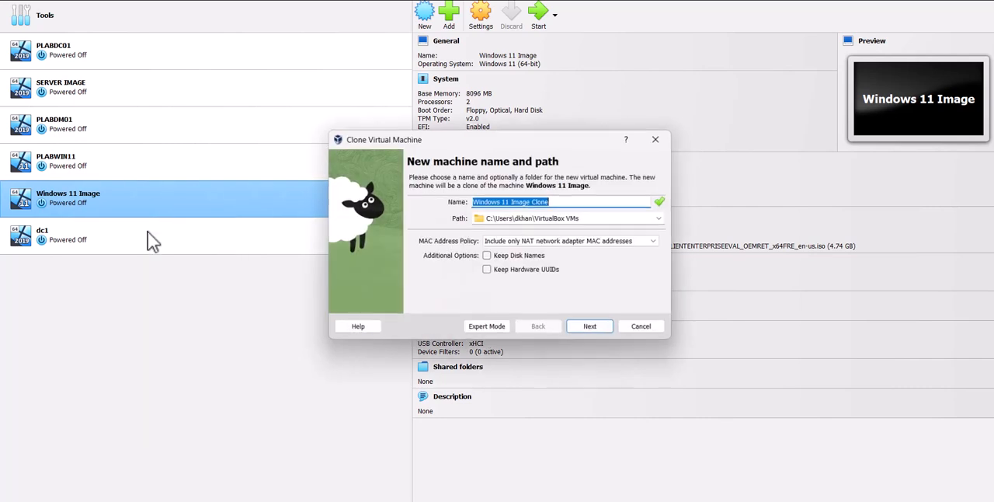
pyautogui.write('client1')
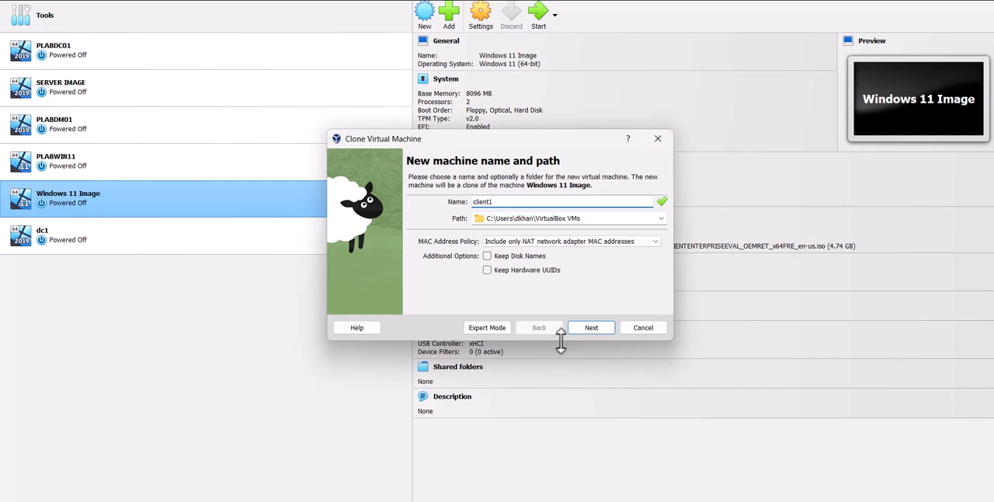
pyautogui.click(582, 329)
pyautogui.click(583, 330)
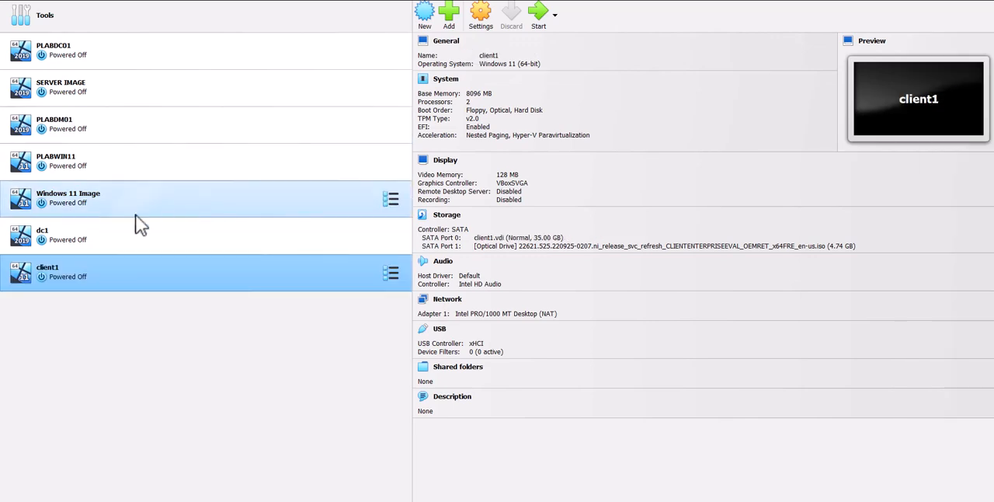
# Start the dc1 virtual machine and complete Windows Server setup, accepting the license terms and setting the built-in administrator password
pyautogui.click(62, 236)
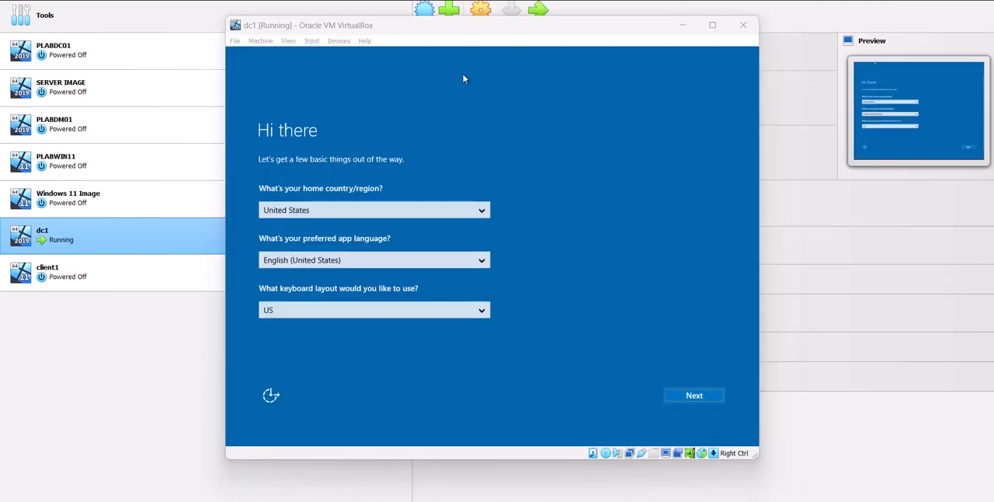
pyautogui.click(711, 396)
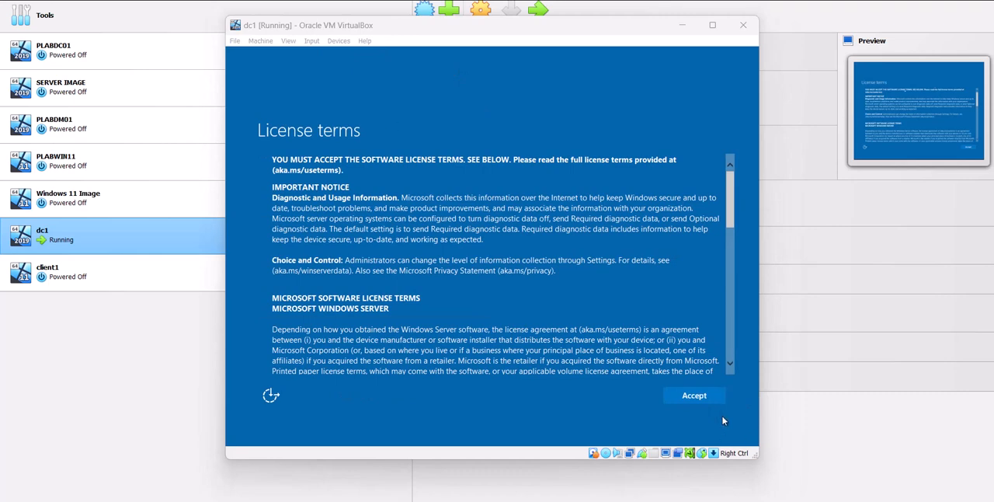
pyautogui.click(694, 395)
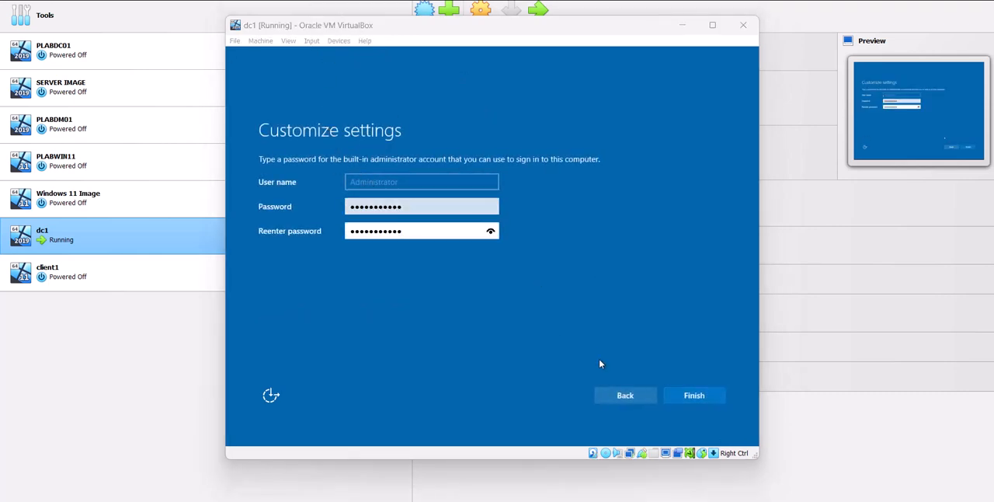
pyautogui.click(695, 396)
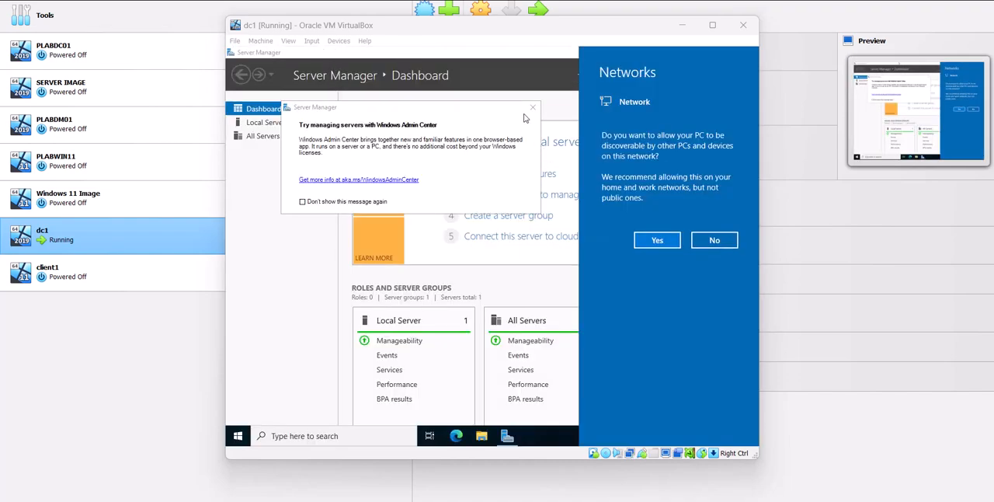
# Dismiss the network discovery prompt and Windows Admin Center message, and clear Server Manager off the dc1 desktop
pyautogui.click(526, 115)
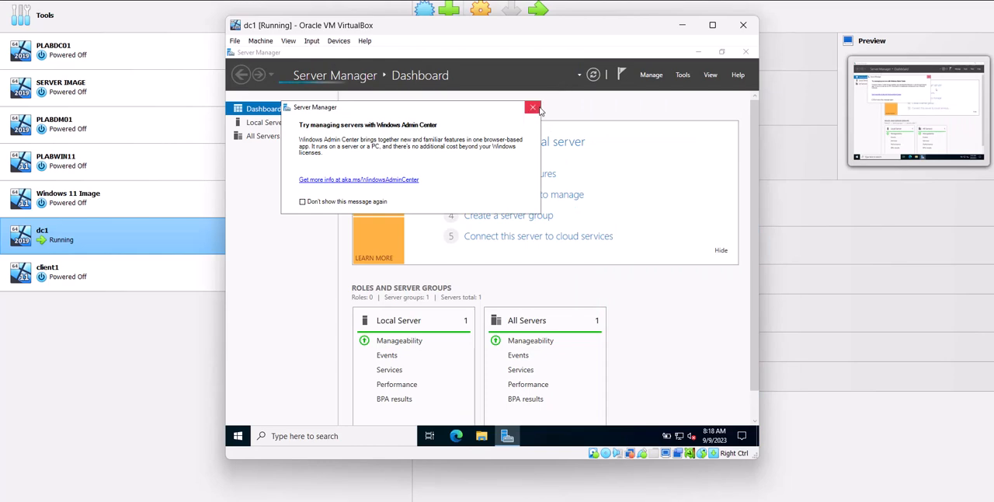
pyautogui.click(539, 111)
pyautogui.click(721, 52)
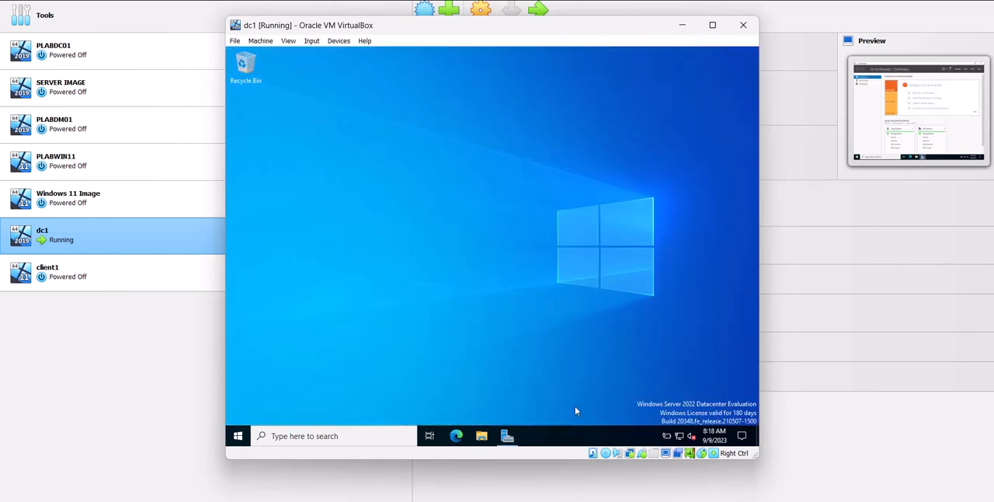
# Rename the server PC to dc1 in the system settings and restart it immediately
pyautogui.rightClick(233, 441)
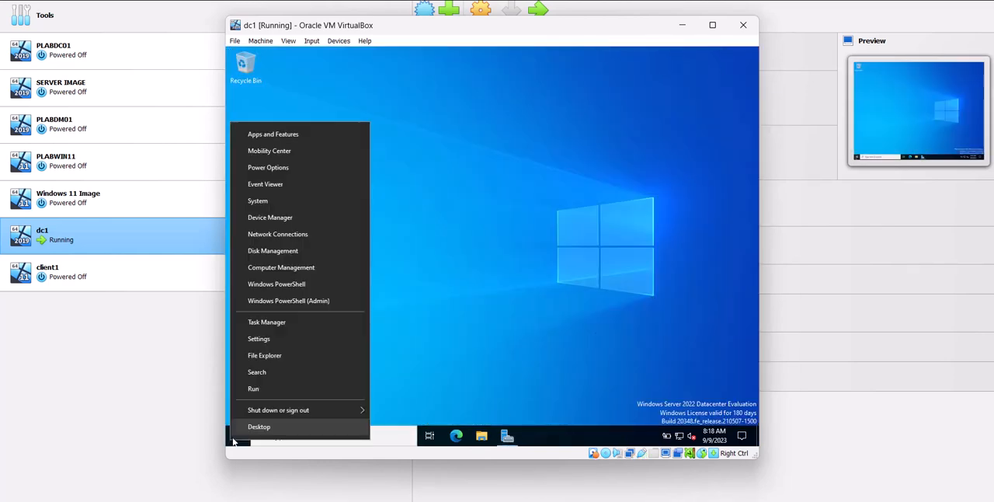
pyautogui.click(272, 205)
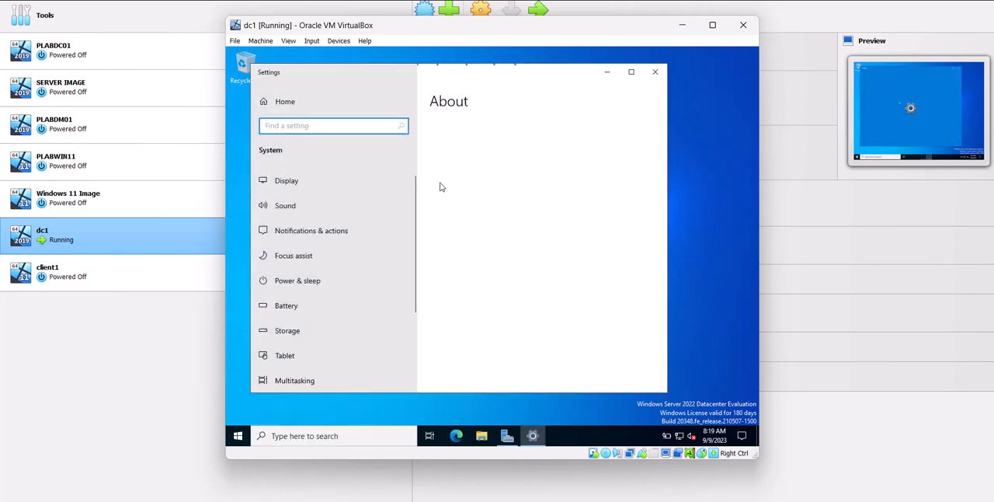
pyautogui.click(477, 326)
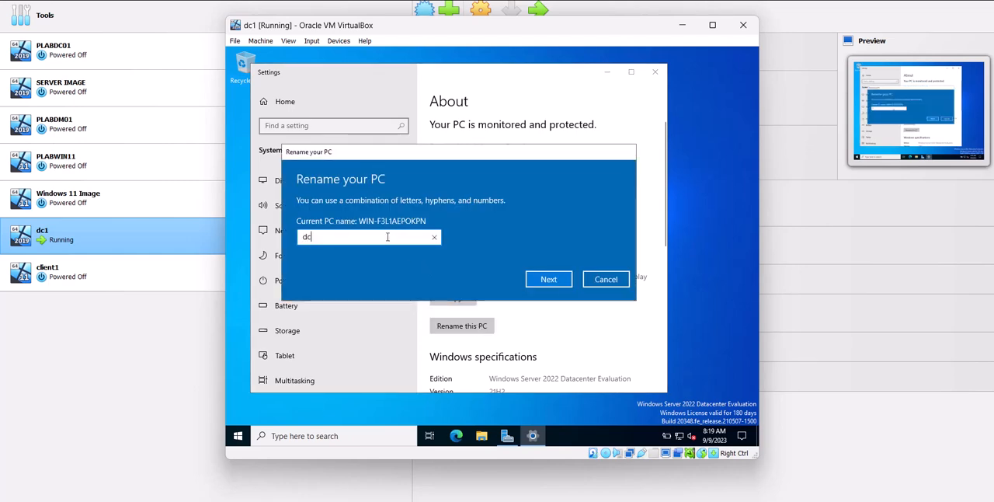
pyautogui.write('dc1')
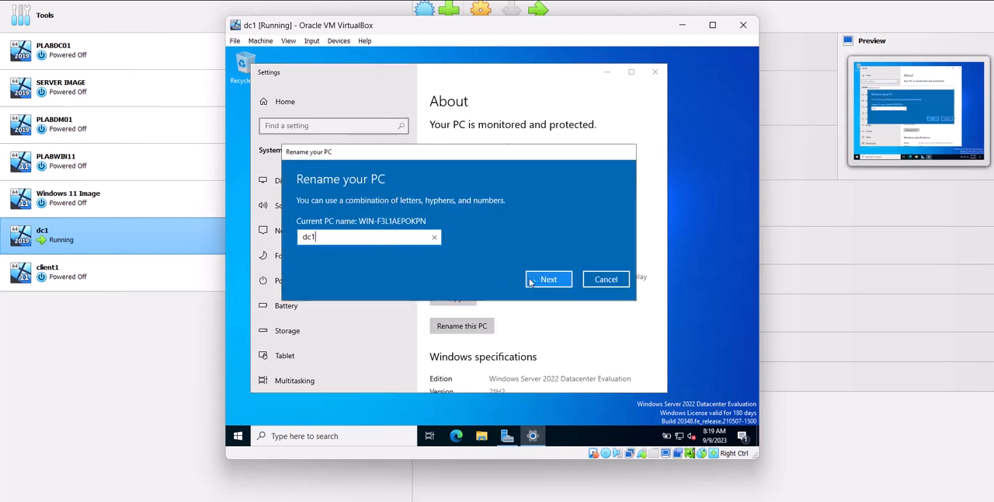
pyautogui.click(536, 279)
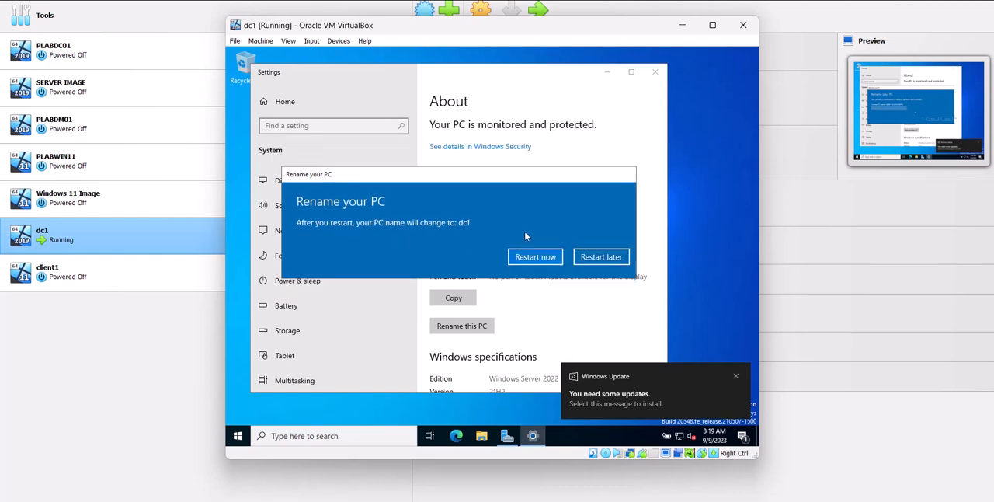
pyautogui.click(536, 257)
pyautogui.click(557, 233)
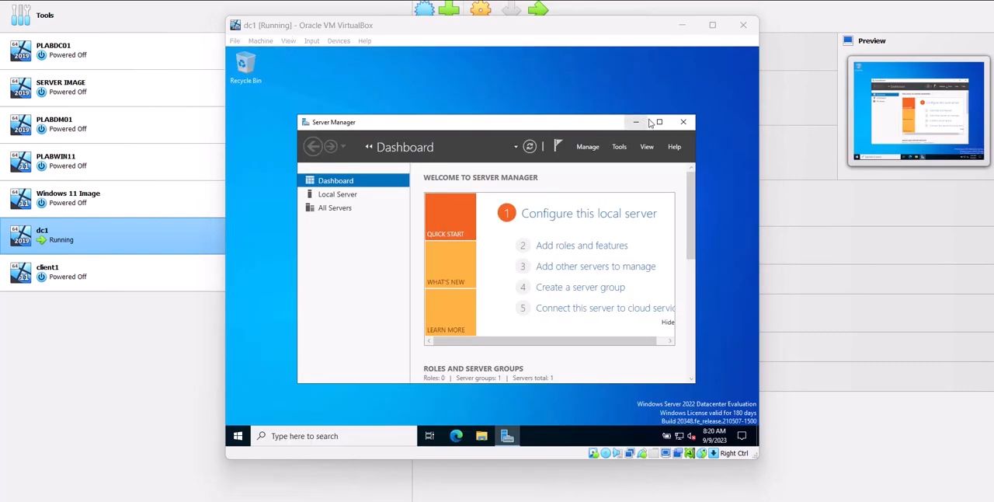
# Start adding roles and features in Server Manager, choosing a role-based or feature-based installation with dc1 as the destination server
pyautogui.click(653, 122)
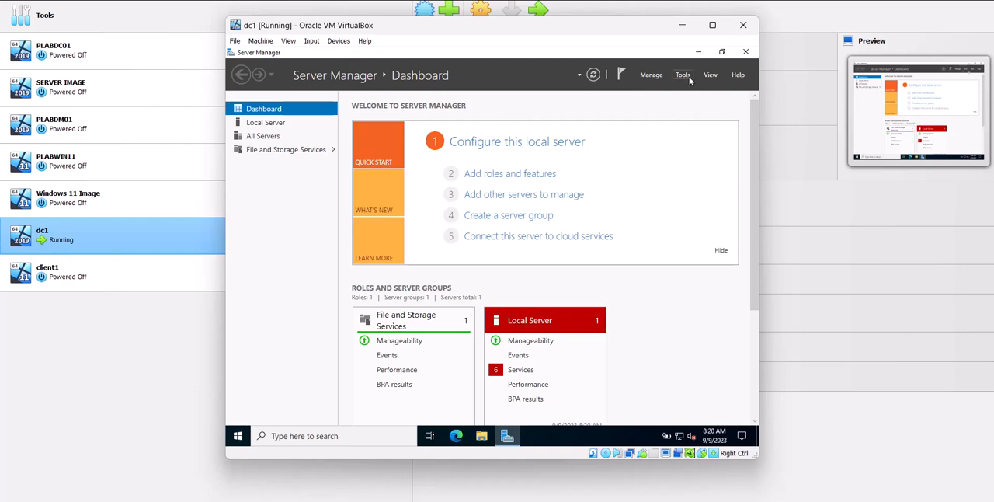
pyautogui.click(651, 74)
pyautogui.click(676, 86)
pyautogui.click(533, 345)
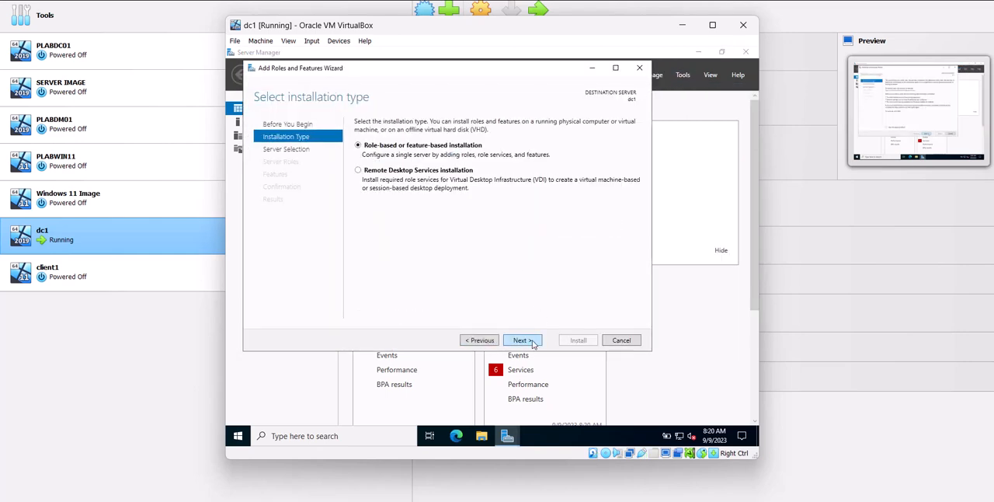
pyautogui.click(534, 345)
pyautogui.click(533, 345)
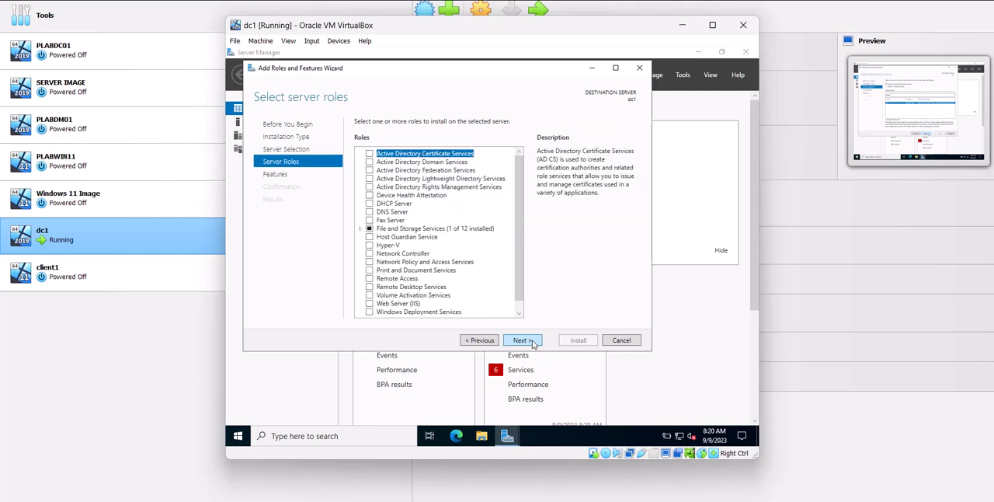
# Select the Active Directory Domain Services role with its required features, keep the default feature selection, and install it on dc1
pyautogui.click(370, 162)
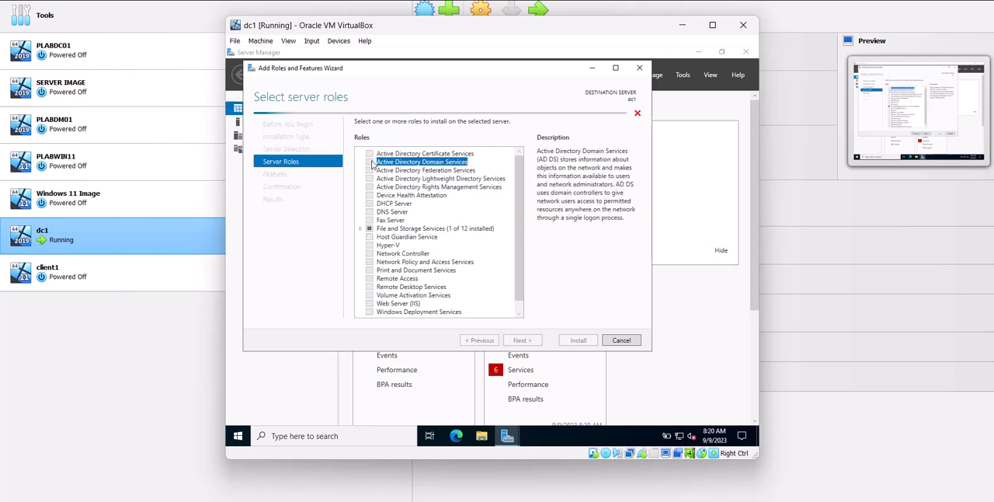
pyautogui.click(488, 302)
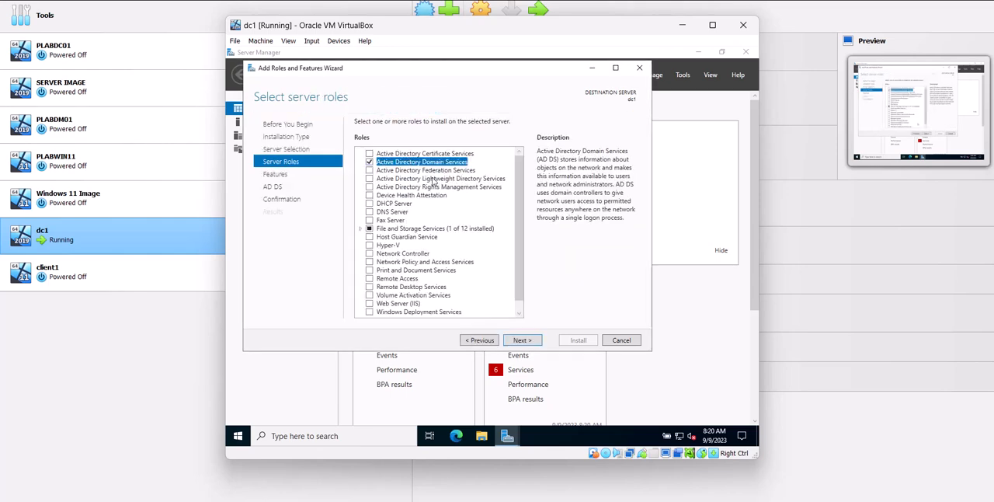
pyautogui.click(521, 342)
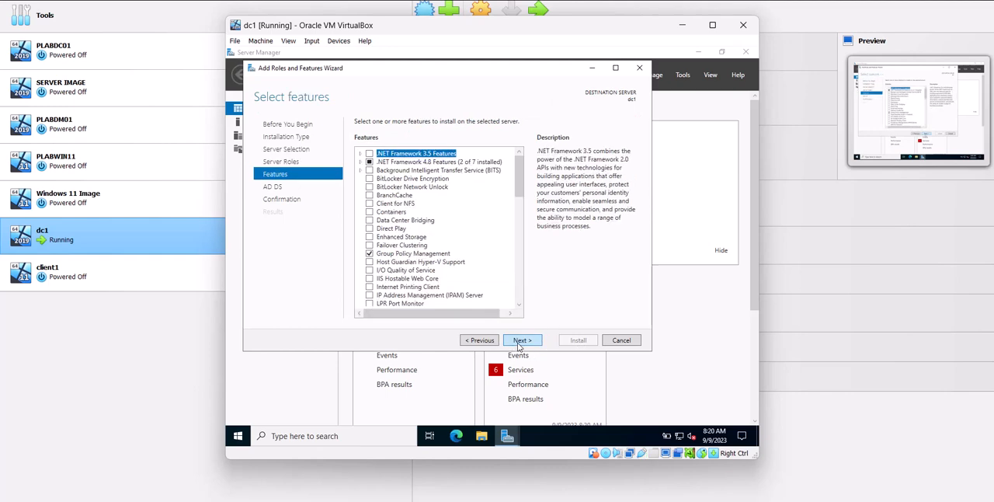
pyautogui.click(522, 341)
pyautogui.click(524, 342)
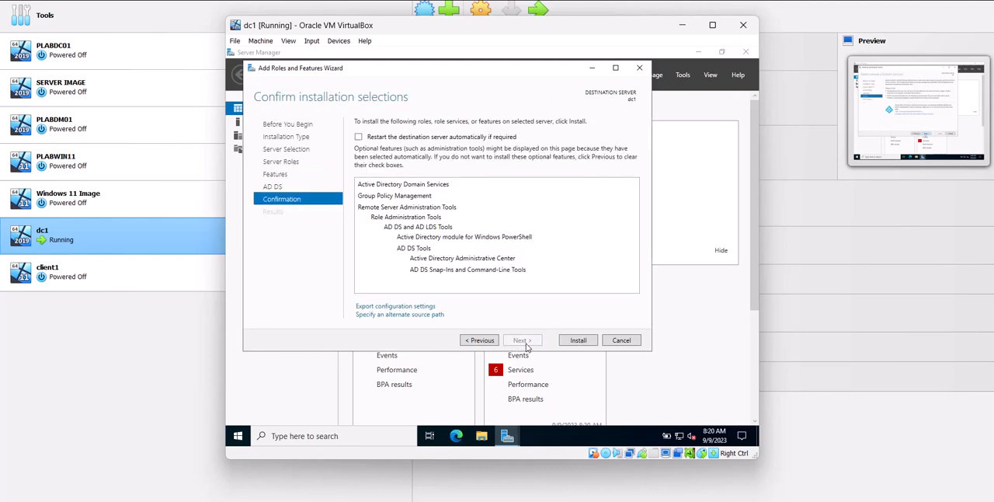
pyautogui.click(575, 344)
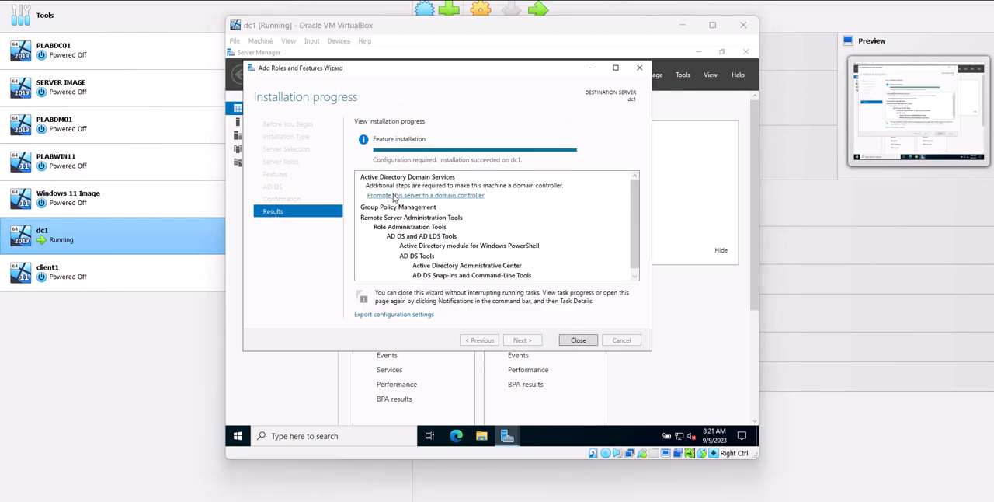
# Begin promoting dc1 to a domain controller in a new forest with the root domain name b2pservice.com
pyautogui.click(396, 195)
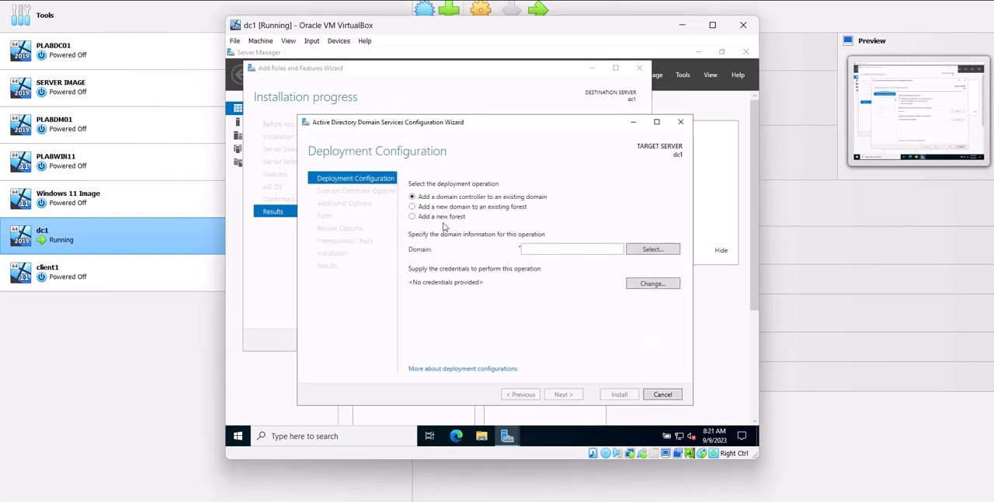
pyautogui.click(432, 217)
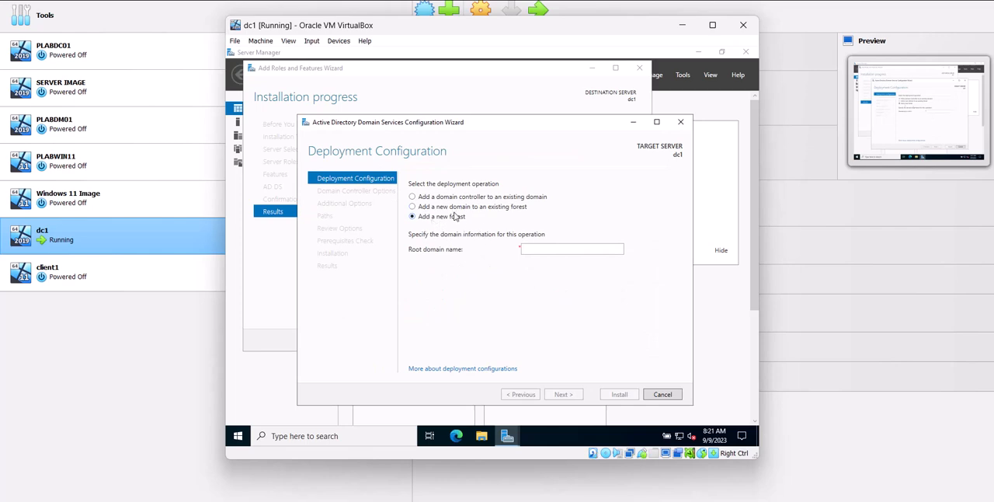
pyautogui.click(551, 252)
pyautogui.write('b2pservice.com')
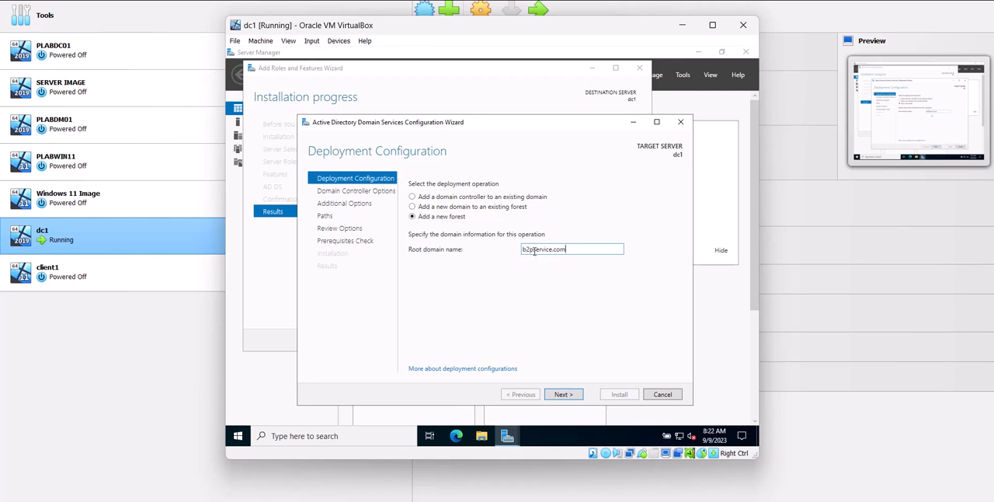
pyautogui.click(569, 395)
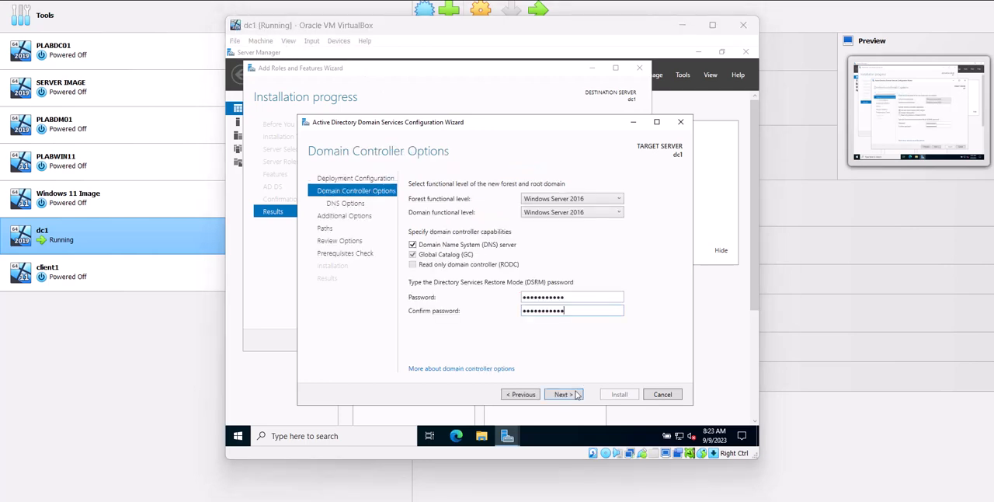
# Set the DSRM password, accept the default domain controller, DNS, NetBIOS and path options, and install the domain controller configuration
pyautogui.click(576, 395)
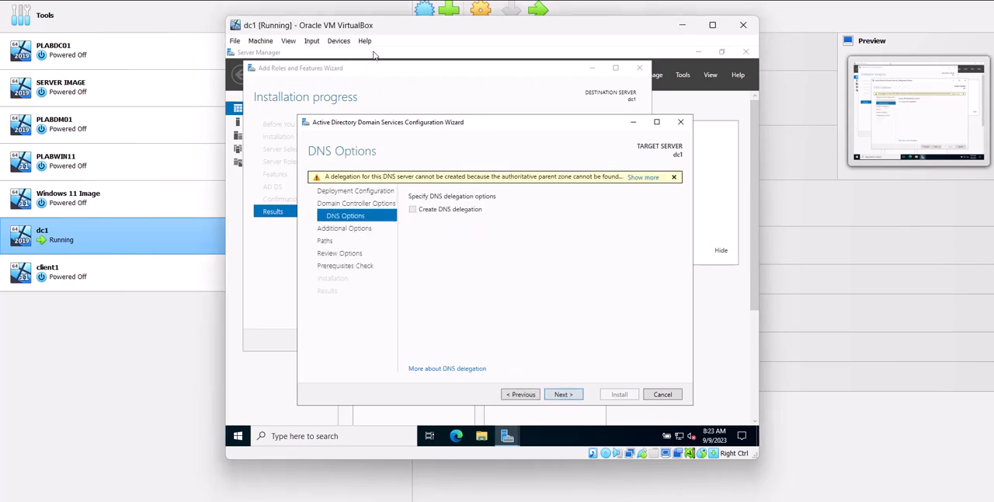
pyautogui.click(574, 397)
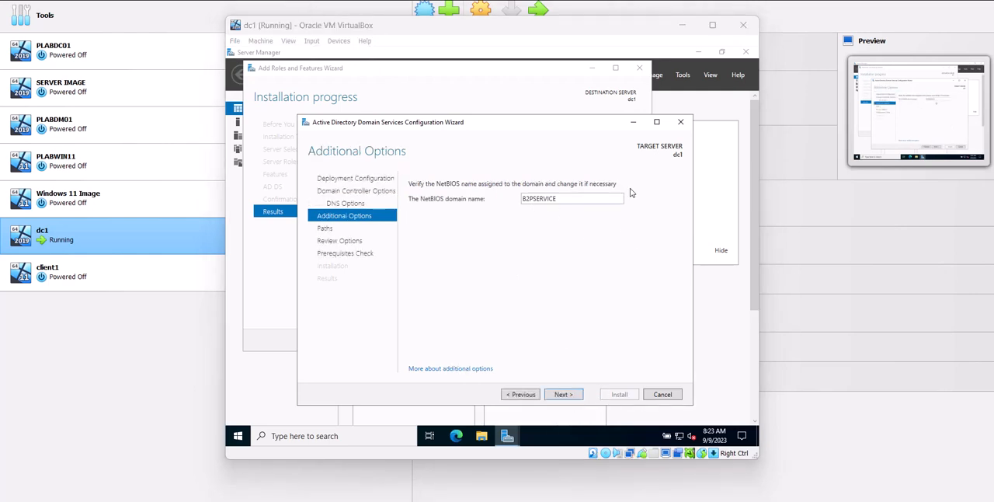
pyautogui.click(579, 398)
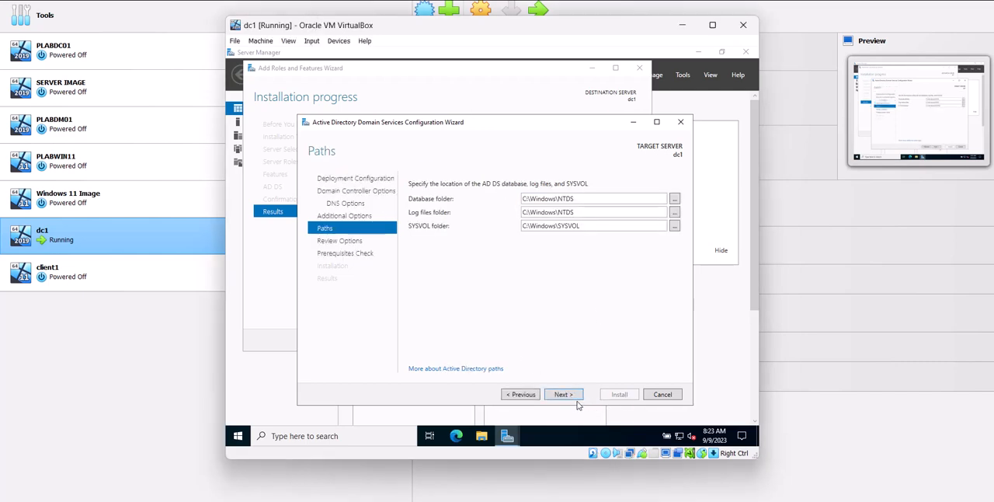
pyautogui.click(578, 401)
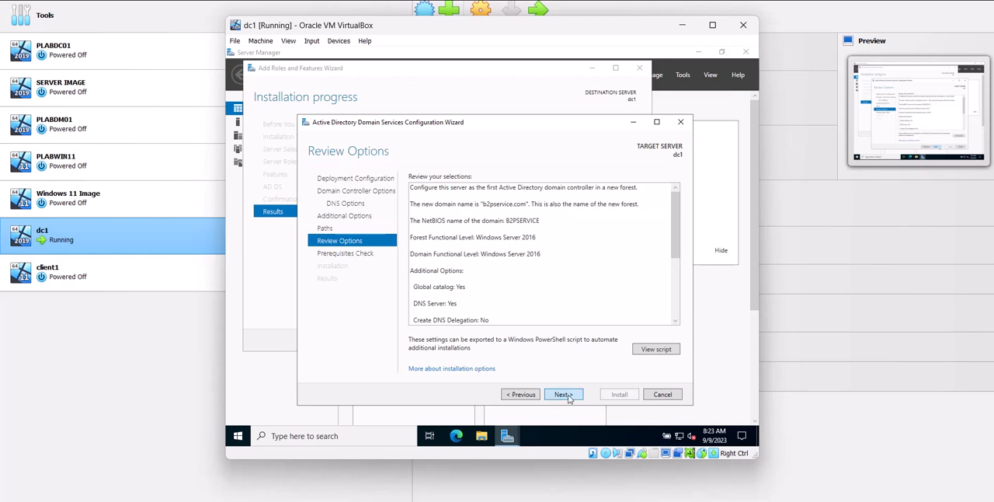
pyautogui.click(565, 395)
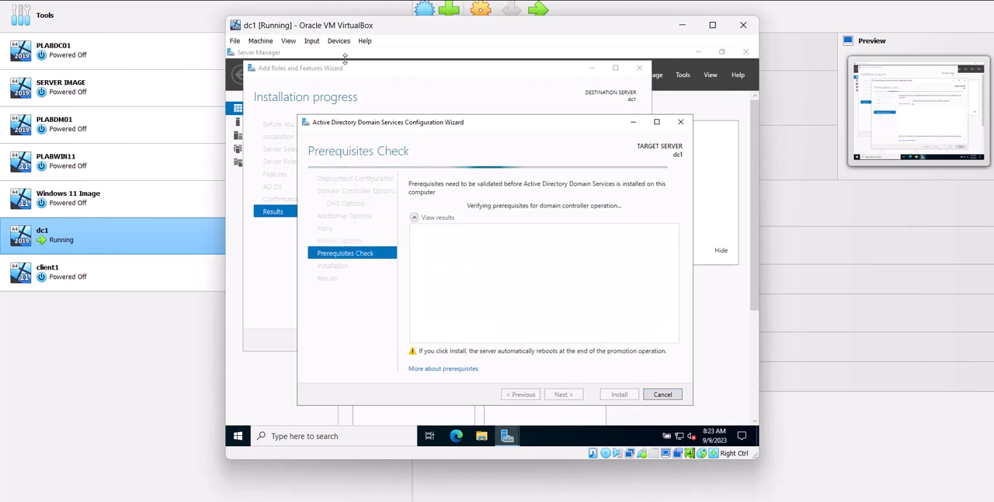
pyautogui.click(626, 397)
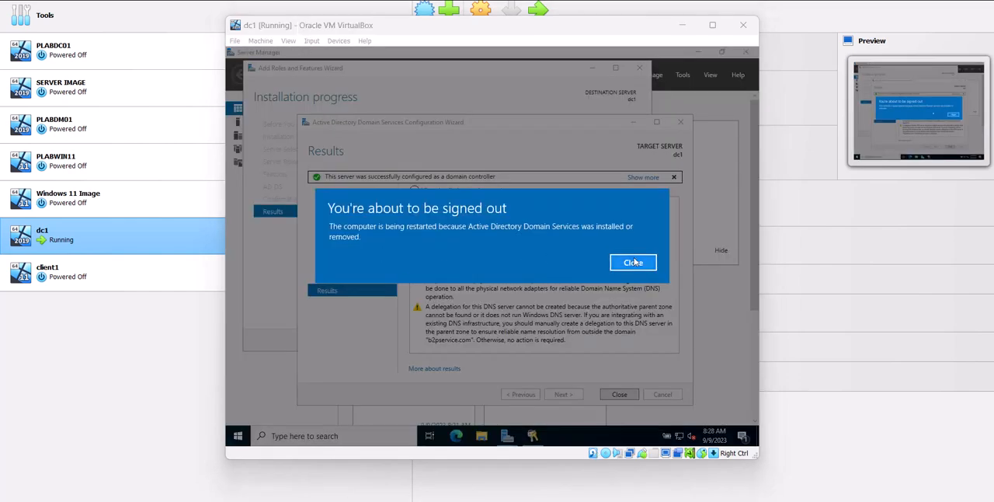
# Dismiss the sign-out notice and close both finished wizards and Server Manager so dc1 can restart
pyautogui.click(634, 263)
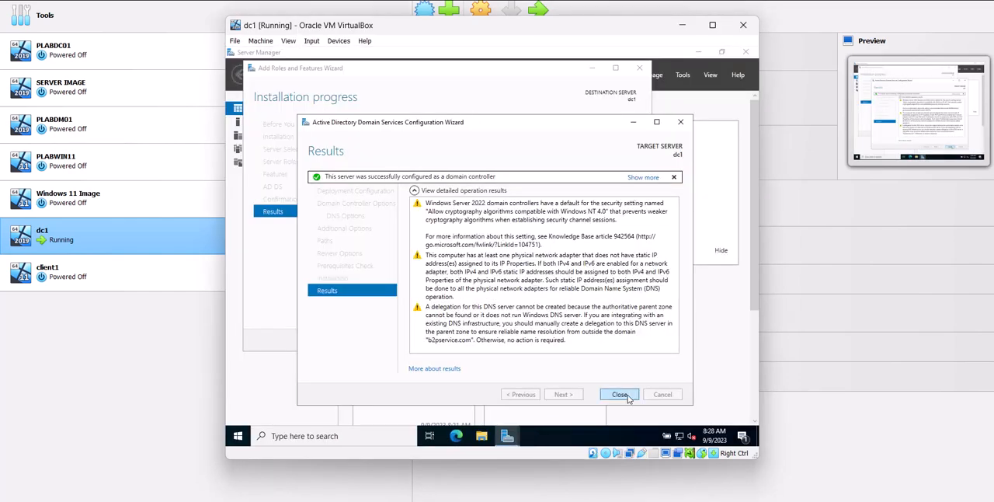
pyautogui.click(620, 394)
pyautogui.click(589, 339)
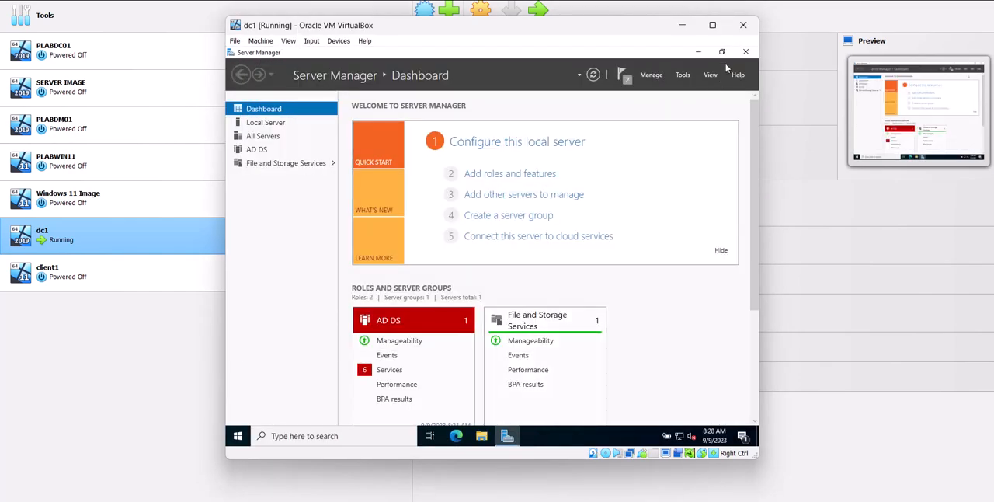
pyautogui.click(746, 51)
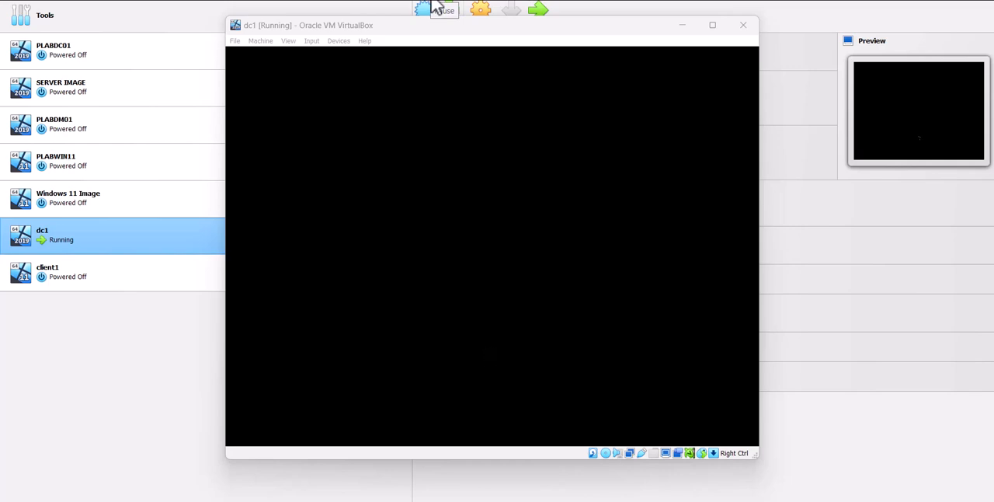
# Unlock the restarted dc1 through the VM's keyboard input options and sign in to the domain with the account password
pyautogui.click(310, 41)
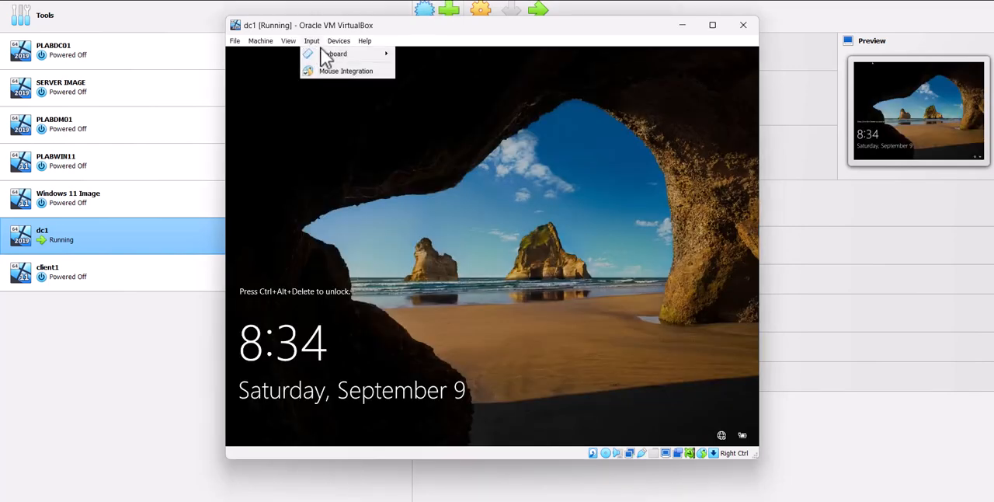
pyautogui.moveTo(330, 54)
pyautogui.click(435, 83)
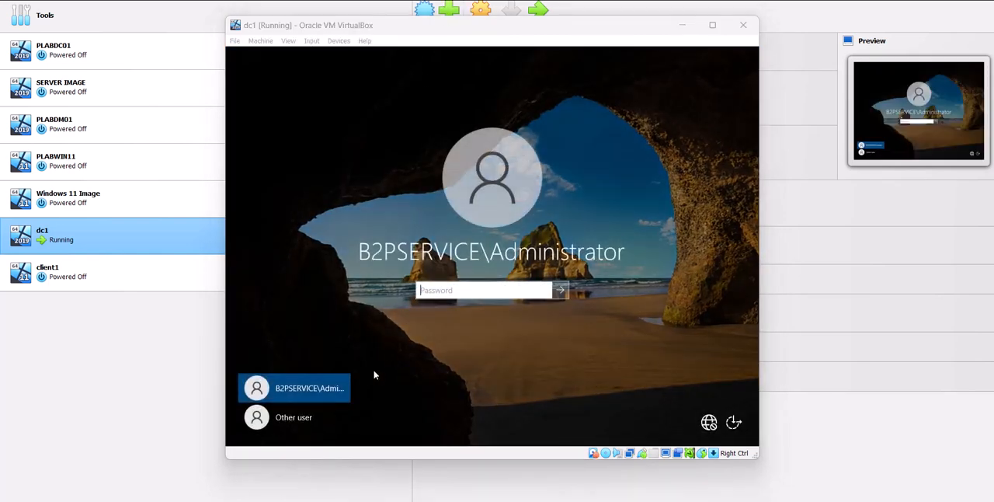
pyautogui.click(300, 417)
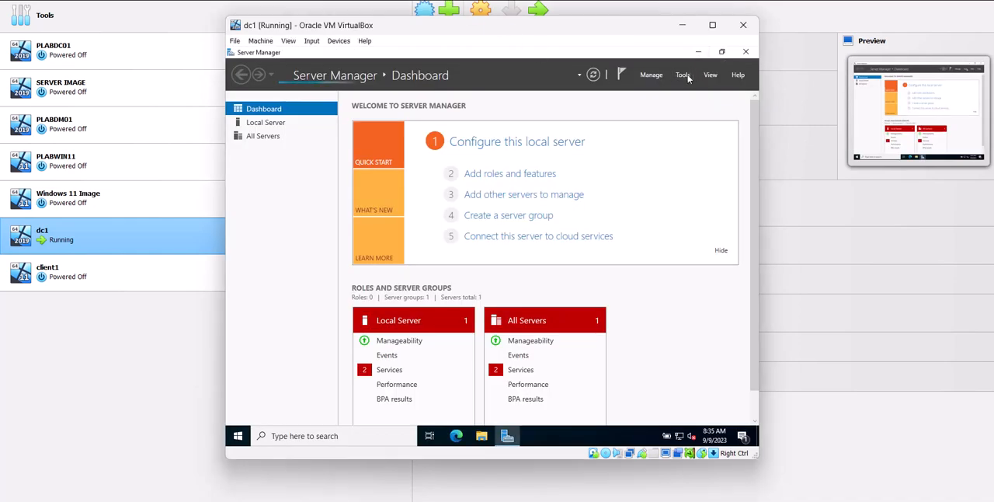
# Open Active Directory Users and Computers maximized and show the Users container of the b2pservice.com domain
pyautogui.click(683, 74)
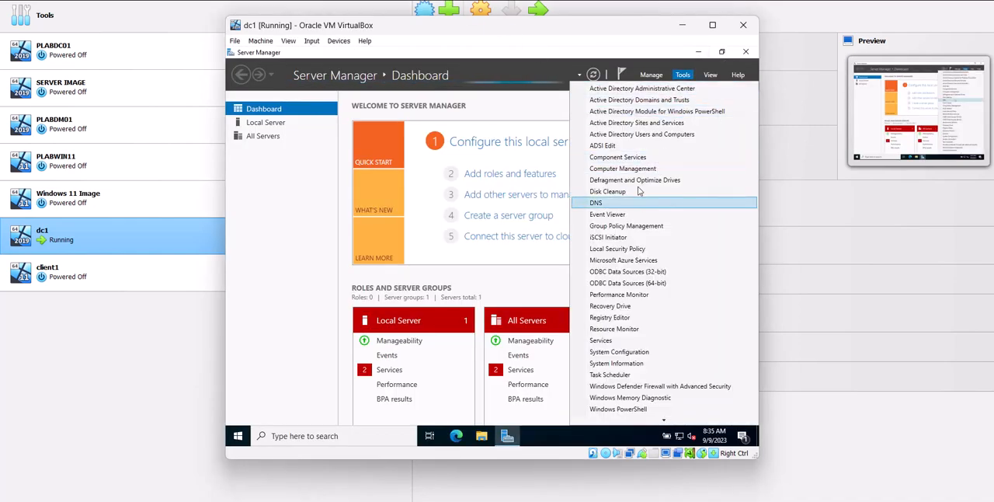
pyautogui.click(631, 133)
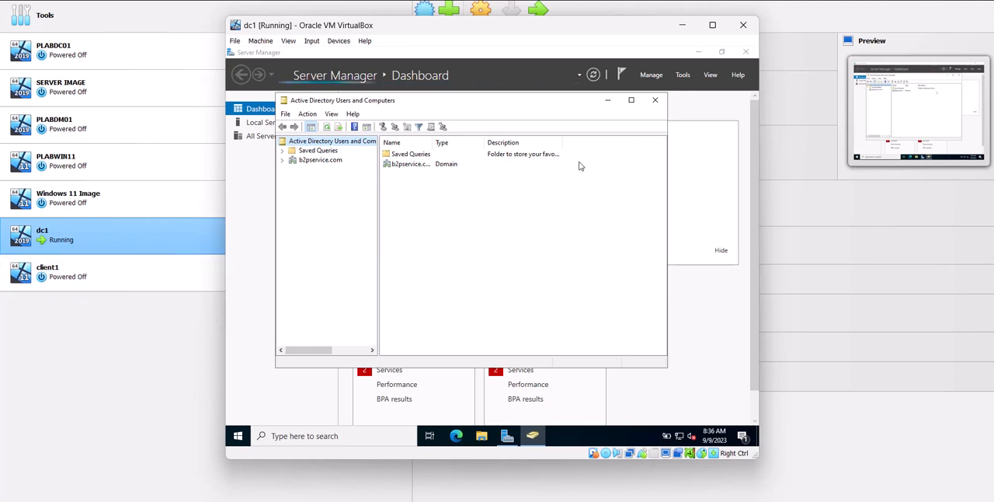
pyautogui.click(631, 100)
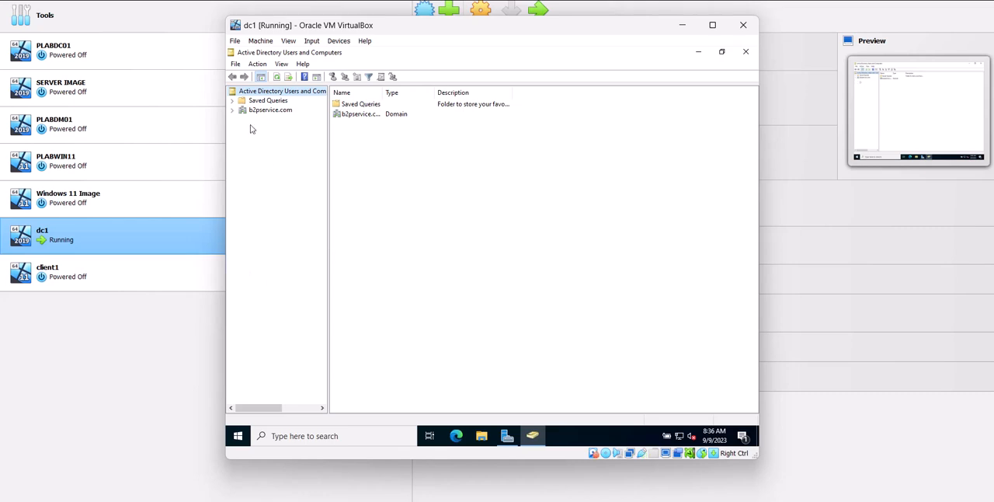
pyautogui.click(437, 3)
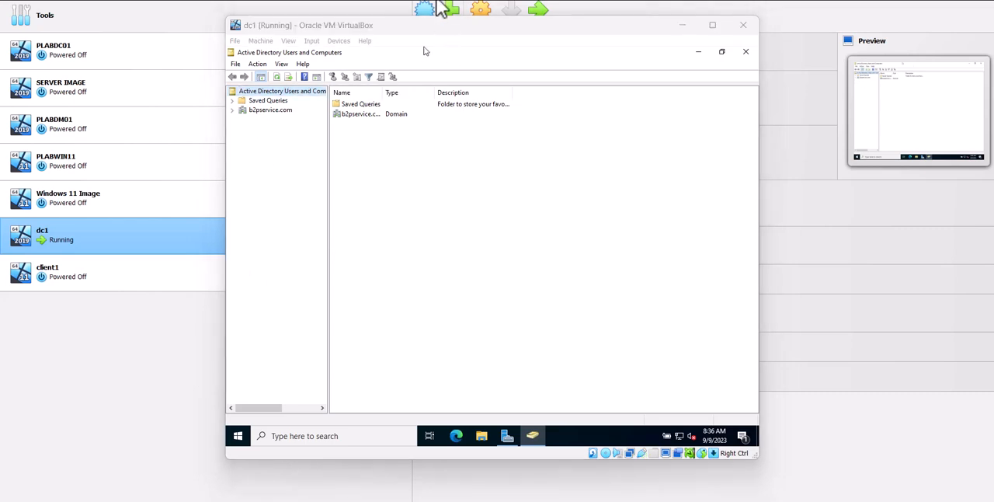
pyautogui.click(232, 109)
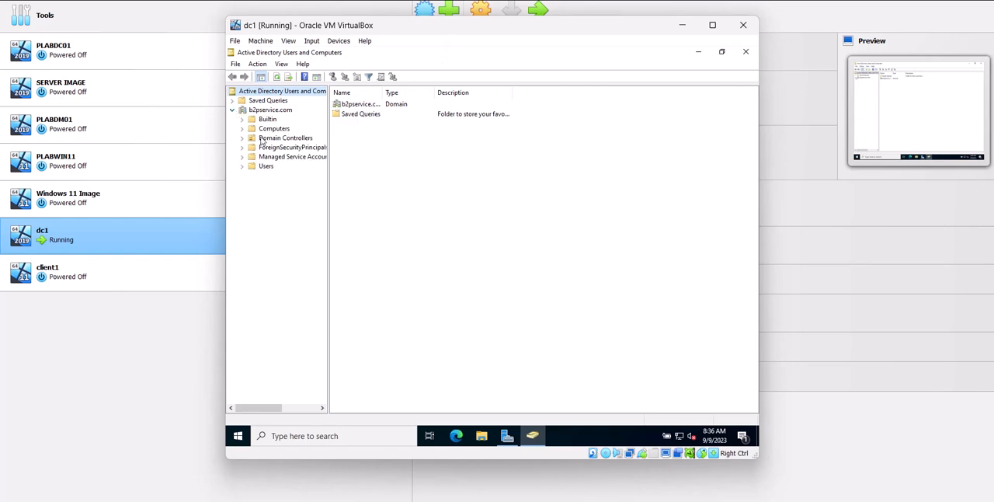
pyautogui.click(264, 168)
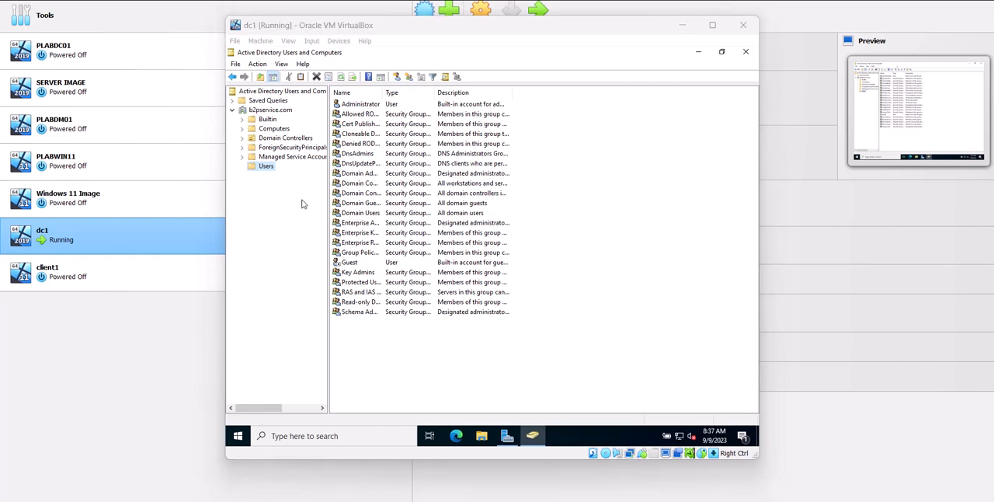
# Start a new user in the Users container and fill in the person's first name and logon name for b2pservice.com
pyautogui.rightClick(392, 367)
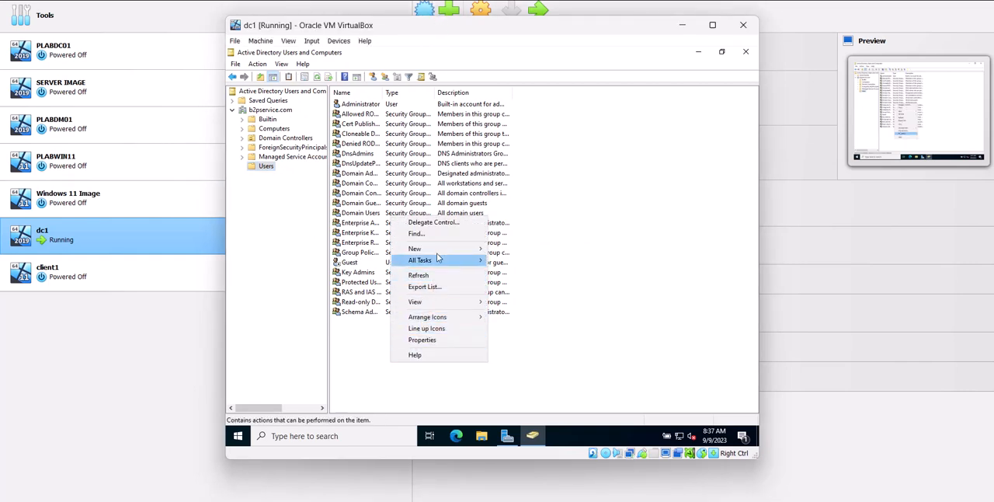
pyautogui.moveTo(435, 249)
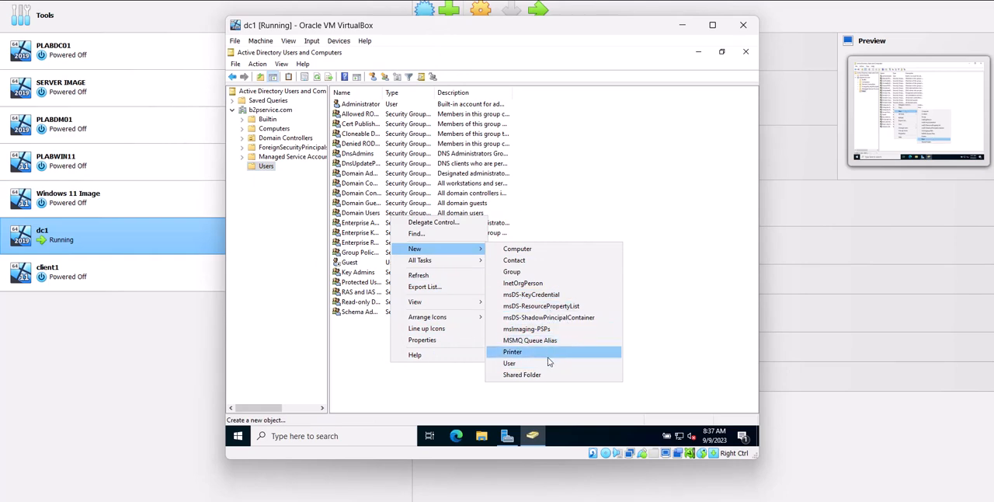
pyautogui.click(514, 363)
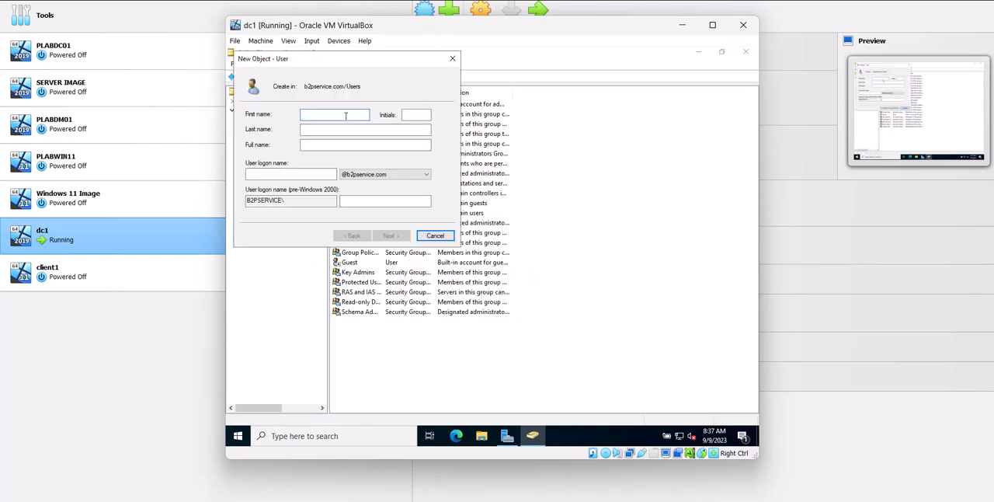
pyautogui.write('danish')
pyautogui.press('Tab')
pyautogui.press('Tab')
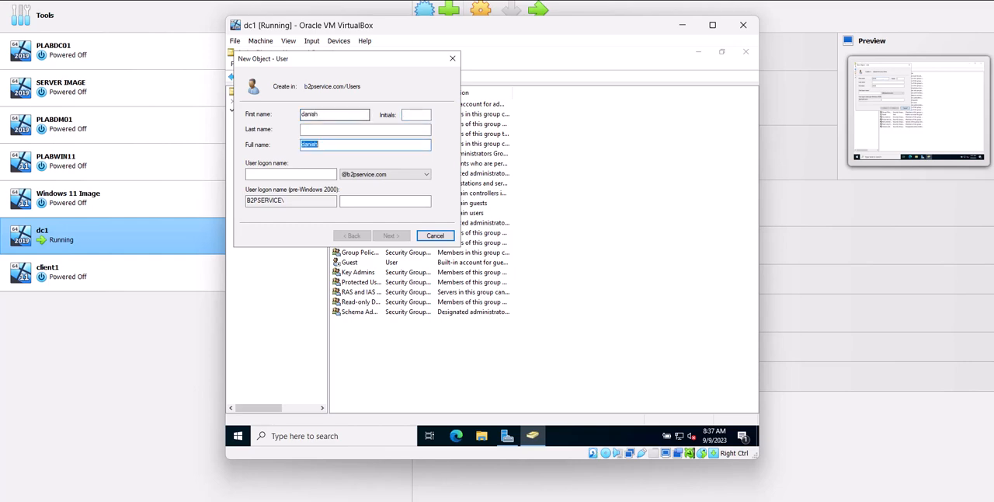
pyautogui.press('Tab')
pyautogui.write('danis')
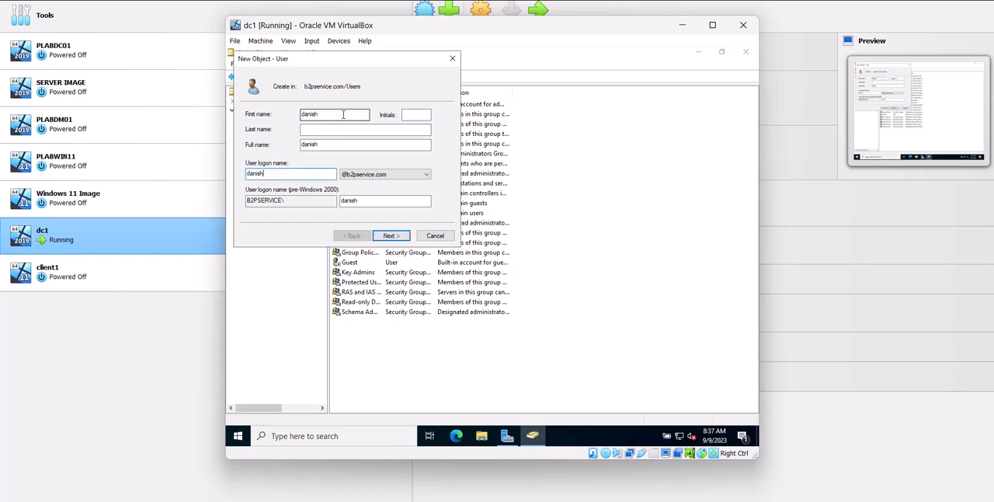
# Set the new user's account password, turn off the required password change at next logon, and create the account
pyautogui.click(392, 237)
pyautogui.click(297, 149)
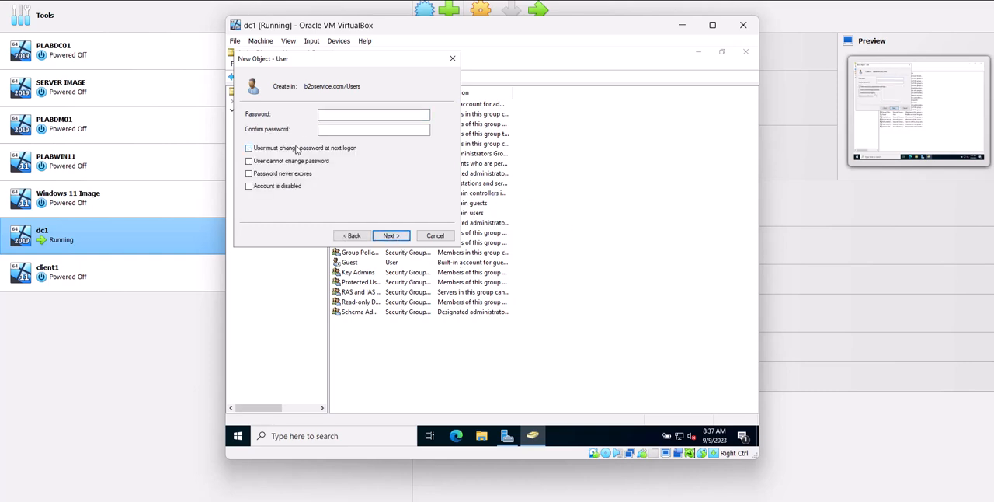
pyautogui.press('Return')
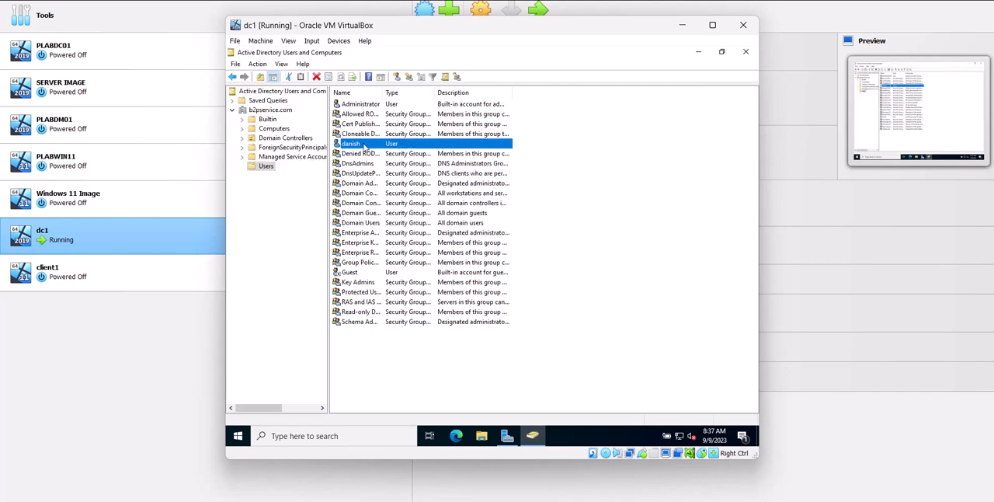
# Open the new user's group memberships and try to add the group "domian admins"
pyautogui.rightClick(365, 148)
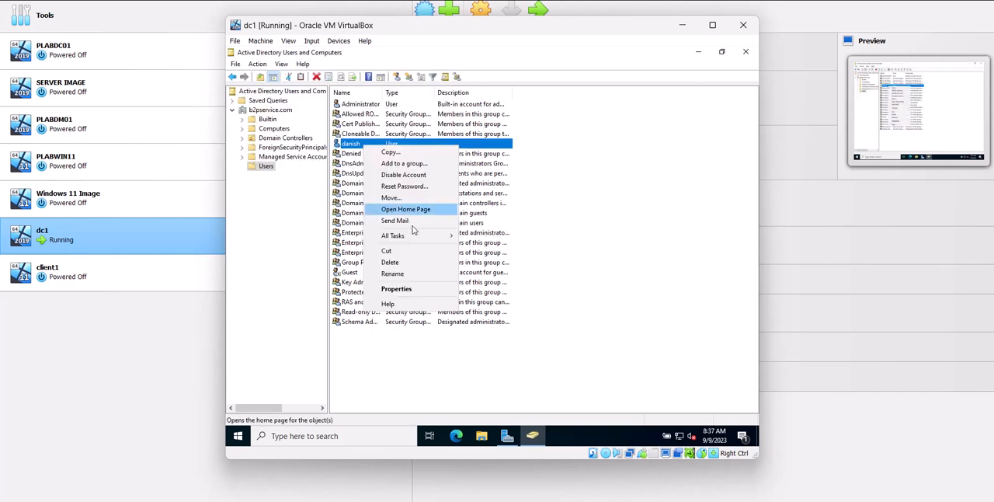
pyautogui.click(419, 289)
pyautogui.click(431, 122)
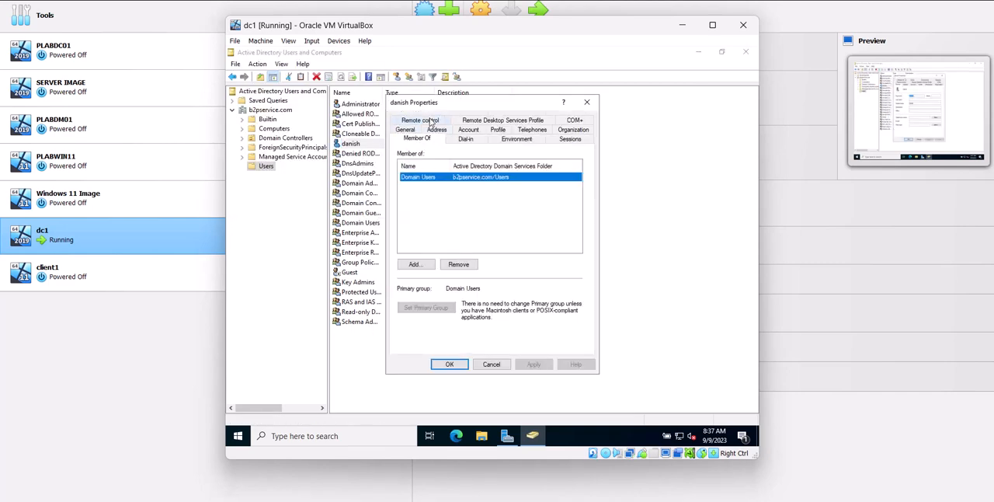
pyautogui.click(417, 264)
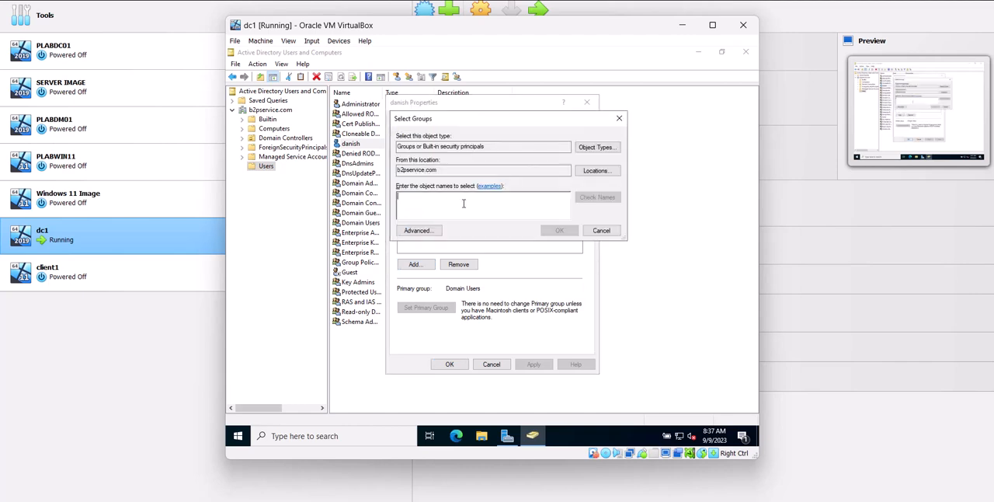
pyautogui.write('domian')
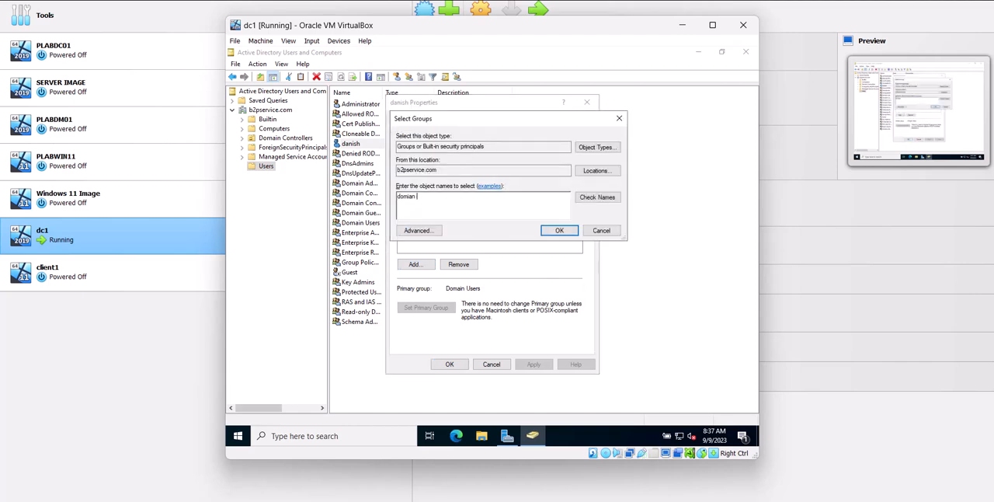
pyautogui.write(' admins')
pyautogui.press('Return')
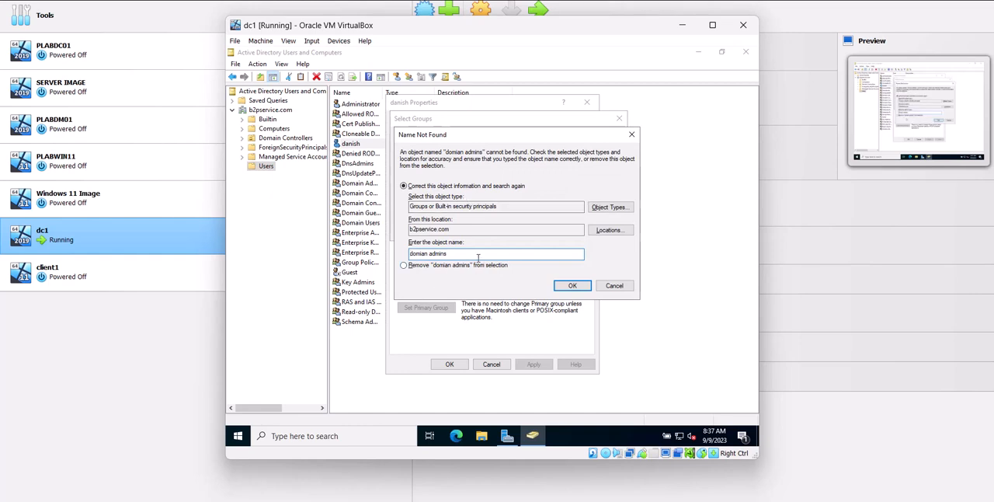
# Correct the group name to Domain Admins, apply the added membership, and close the user's properties
pyautogui.press('BackSpace')
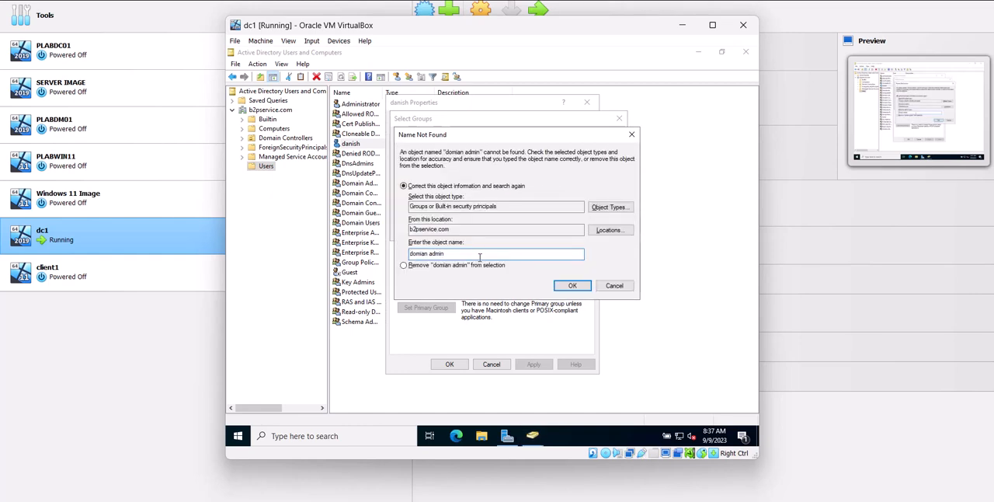
pyautogui.moveTo(445, 253); pyautogui.dragTo(409, 256)
pyautogui.write('domain adm')
pyautogui.press('Return')
pyautogui.press('Return')
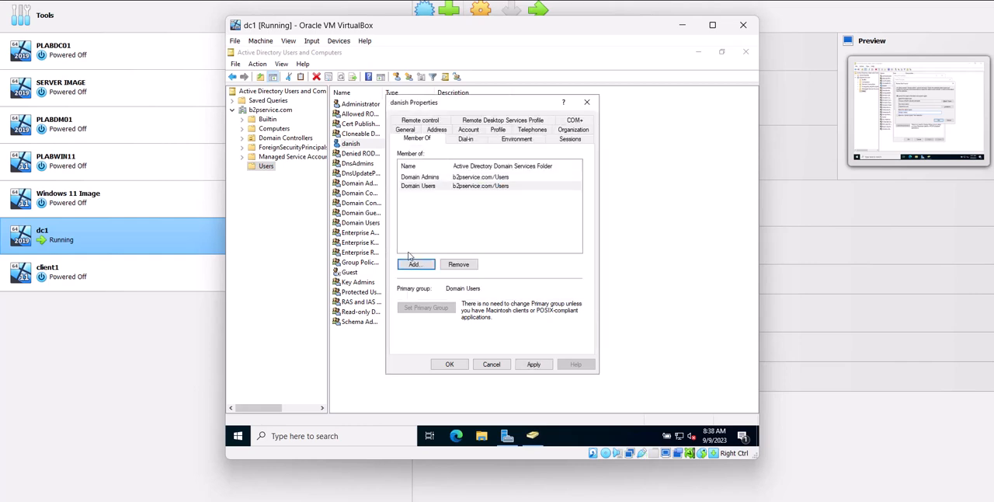
pyautogui.click(534, 367)
pyautogui.click(447, 364)
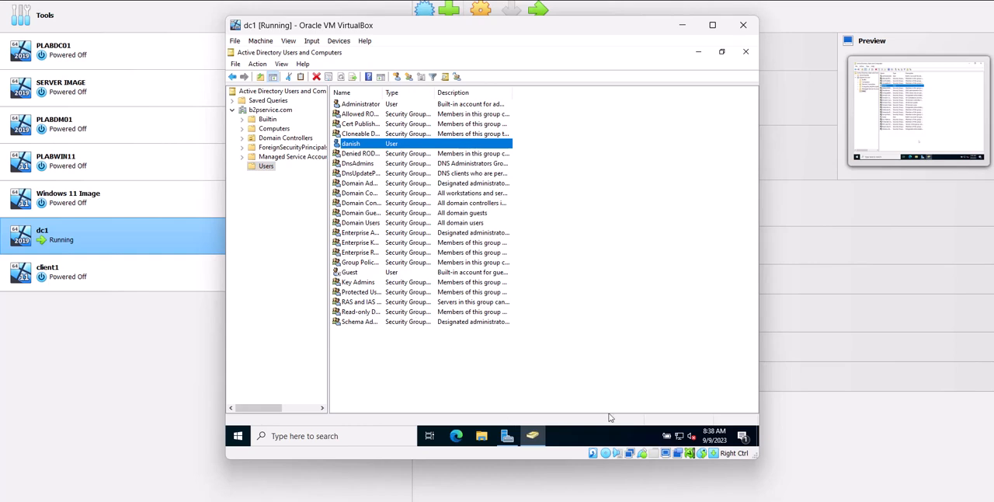
# Put away Active Directory Users and Computers and Server Manager on dc1, and switch to the Microsoft 365 admin center's Domains page in the browser
pyautogui.click(748, 53)
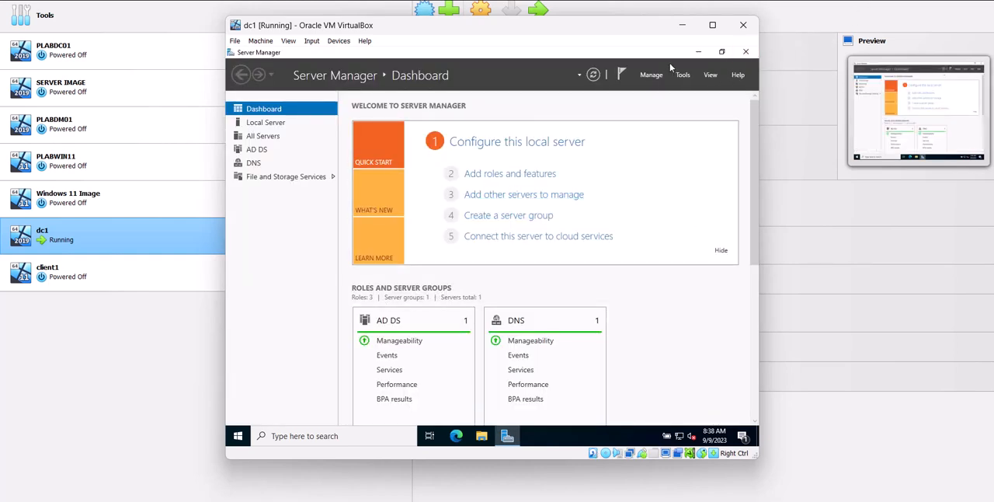
pyautogui.click(700, 52)
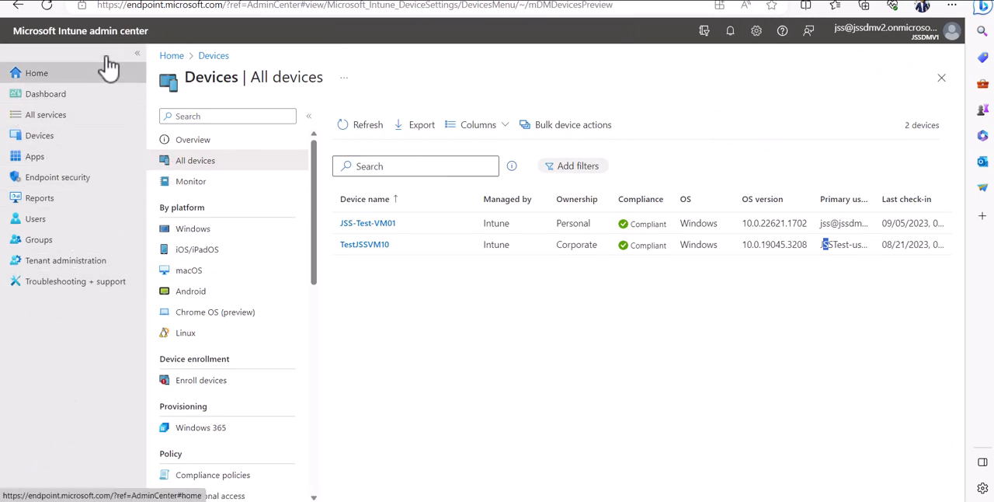
pyautogui.click(812, 1)
# Look through the admin center's navigation, including the Settings and Admin centers sections, and its app launcher
pyautogui.scroll(-5, 62, 444)
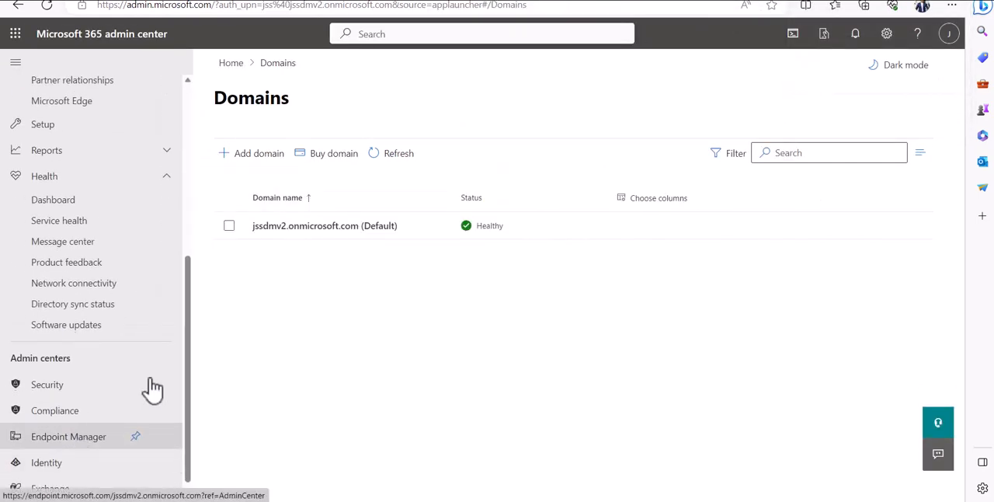
pyautogui.click(652, 2)
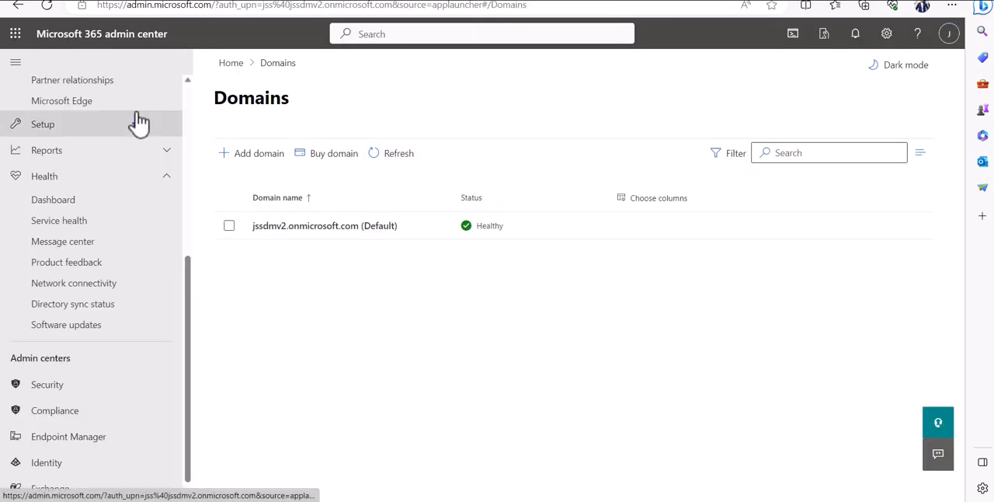
pyautogui.scroll(5, 167, 338)
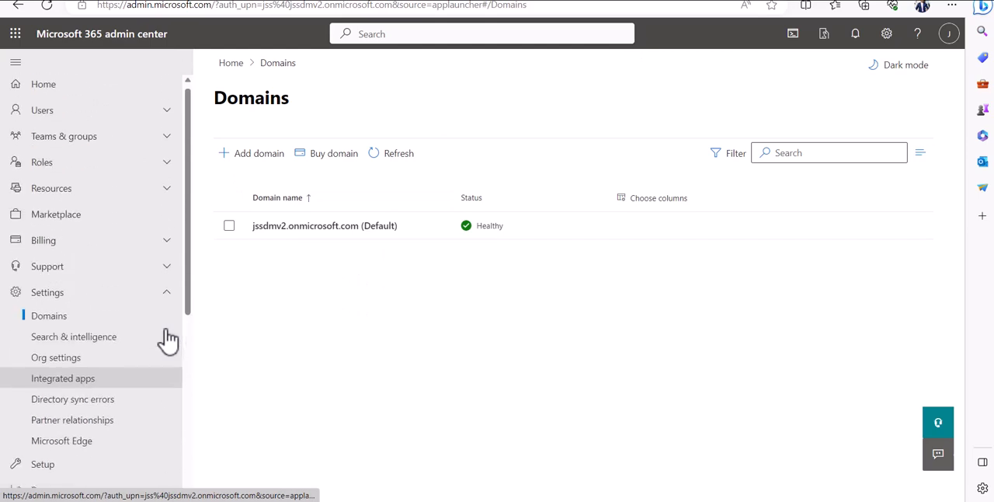
pyautogui.click(14, 34)
pyautogui.click(466, 360)
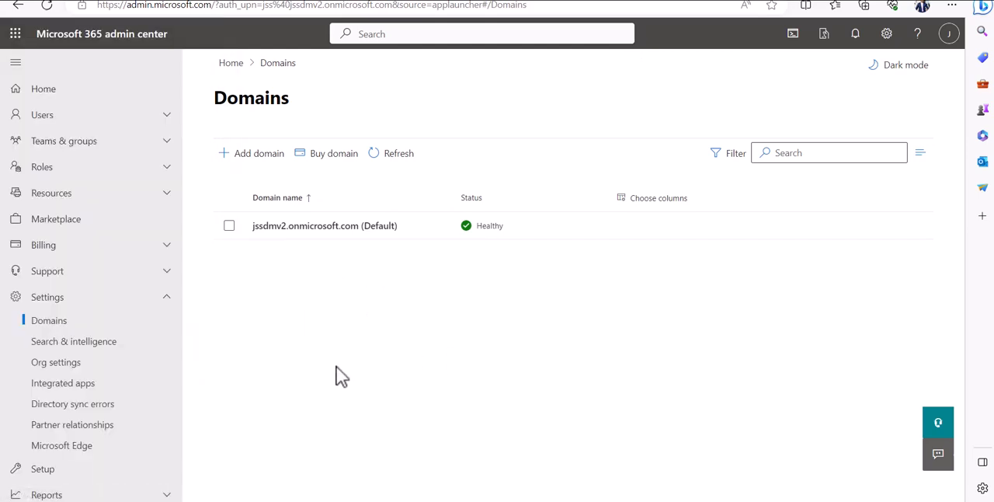
pyautogui.scroll(-5, 107, 404)
pyautogui.scroll(3, 109, 405)
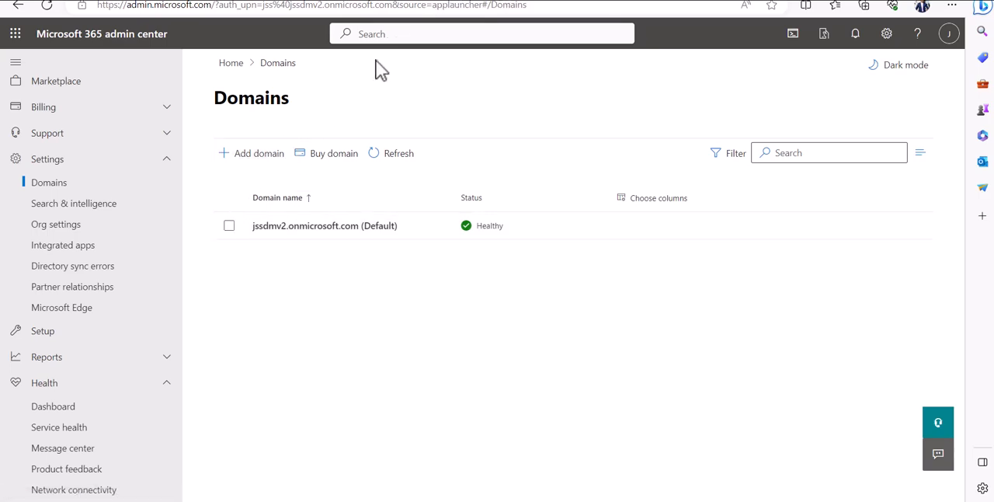
# Add the domain b2pservice.com to the Microsoft 365 tenant and proceed to domain verification
pyautogui.click(254, 170)
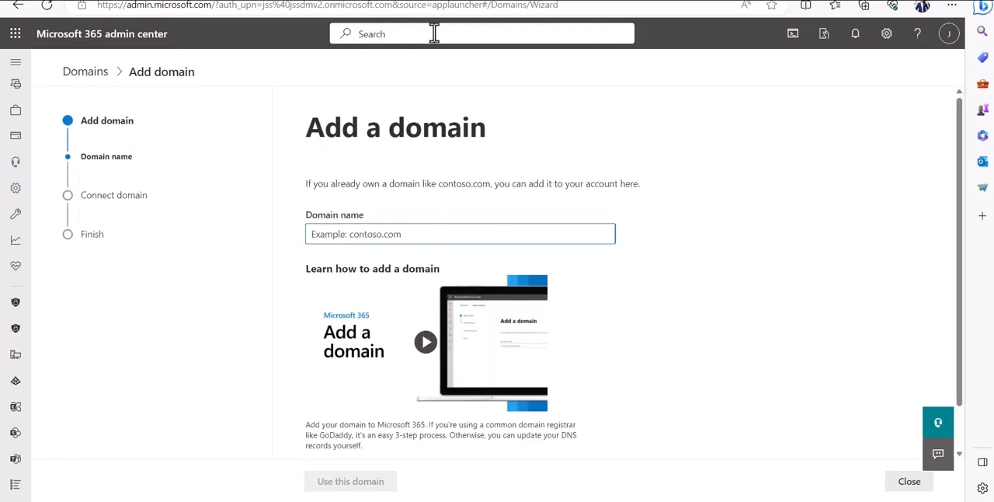
pyautogui.hotkey('ctrl', 'v')
pyautogui.scroll(-1, 392, 432)
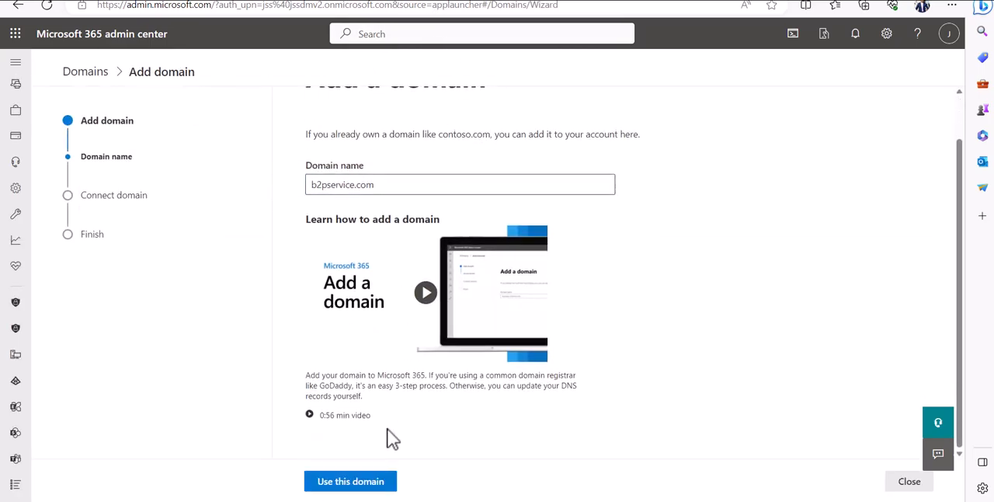
pyautogui.click(380, 483)
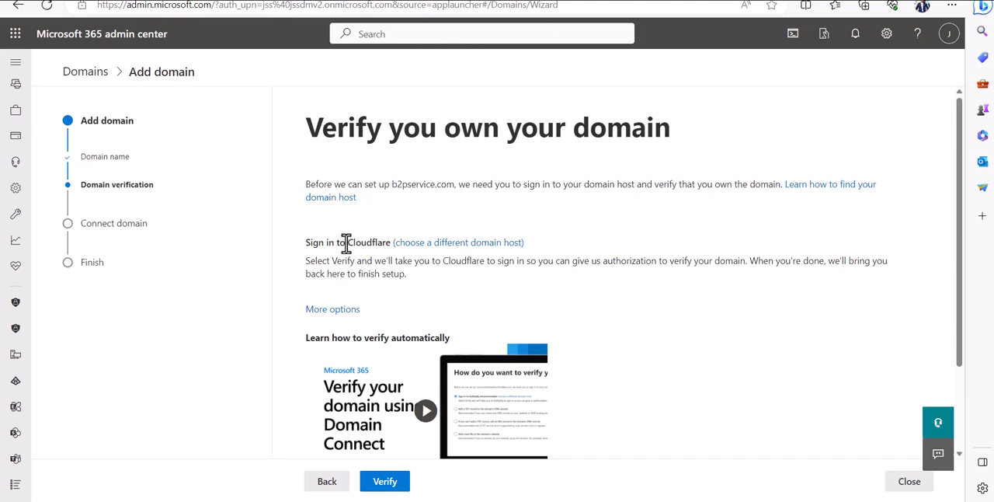
# Verify ownership of b2pservice.com through Cloudflare and authorize Microsoft to add its TXT record
pyautogui.moveTo(347, 243); pyautogui.dragTo(390, 242)
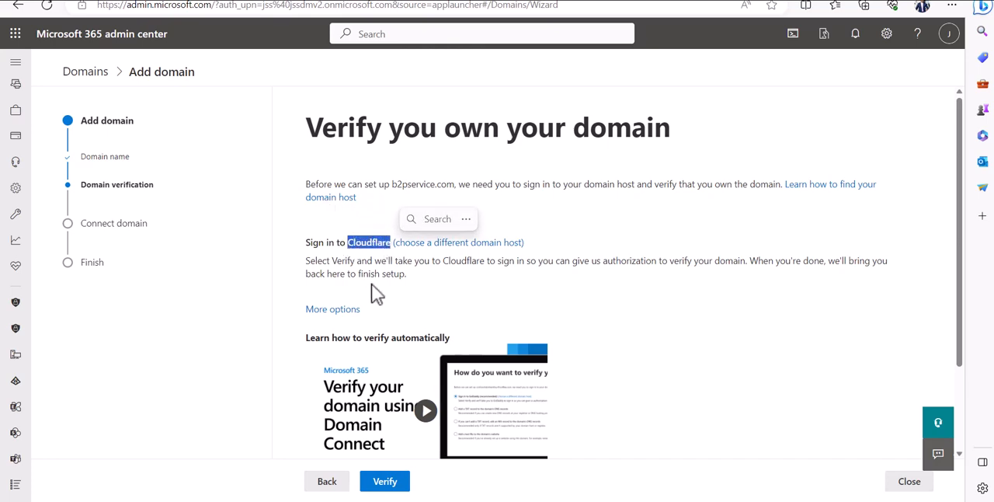
pyautogui.click(371, 255)
pyautogui.scroll(-1, 441, 223)
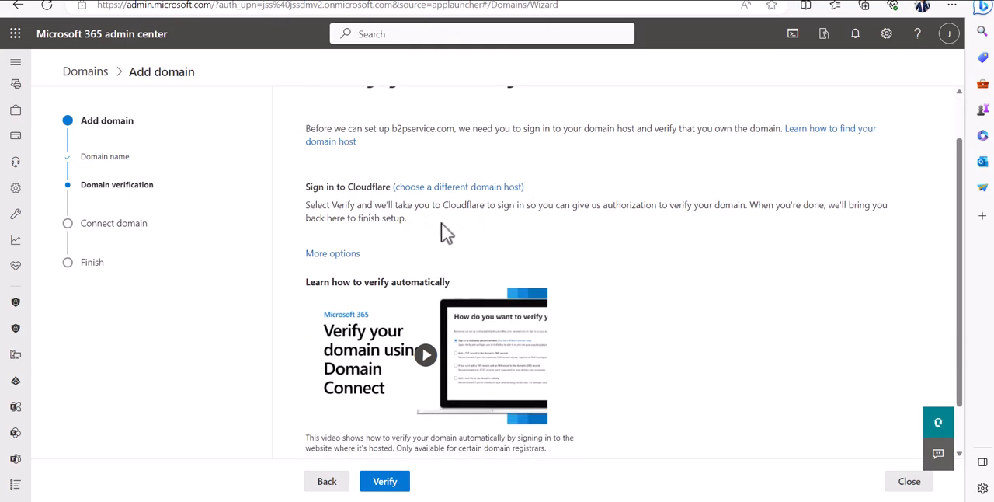
pyautogui.scroll(-1, 439, 218)
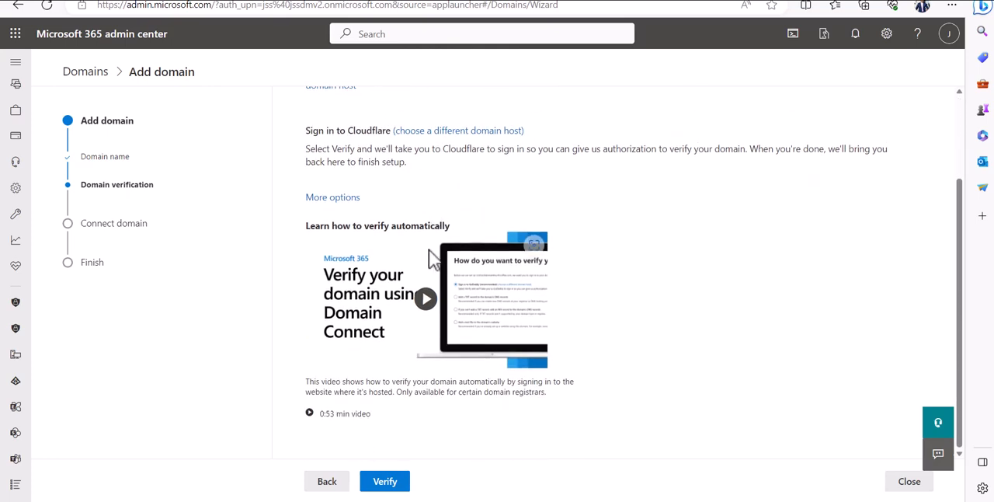
pyautogui.scroll(1, 435, 186)
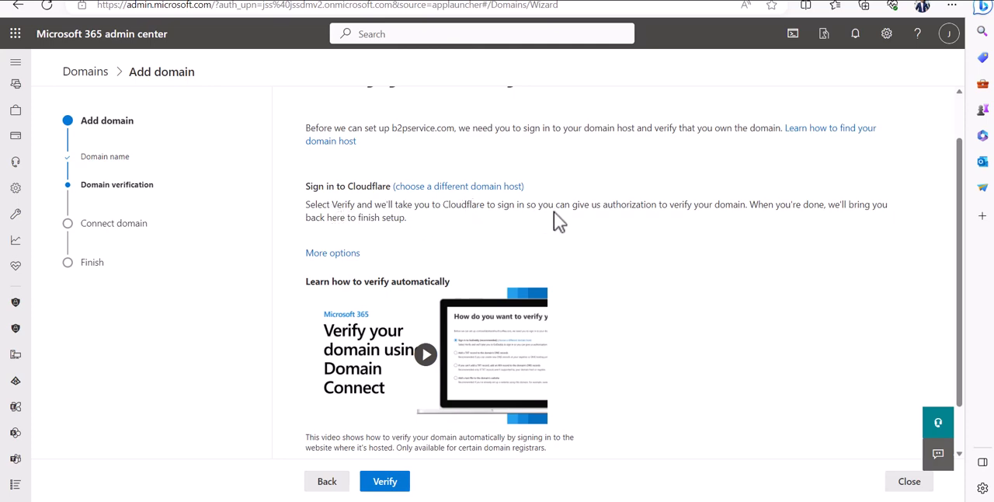
pyautogui.scroll(-1, 342, 310)
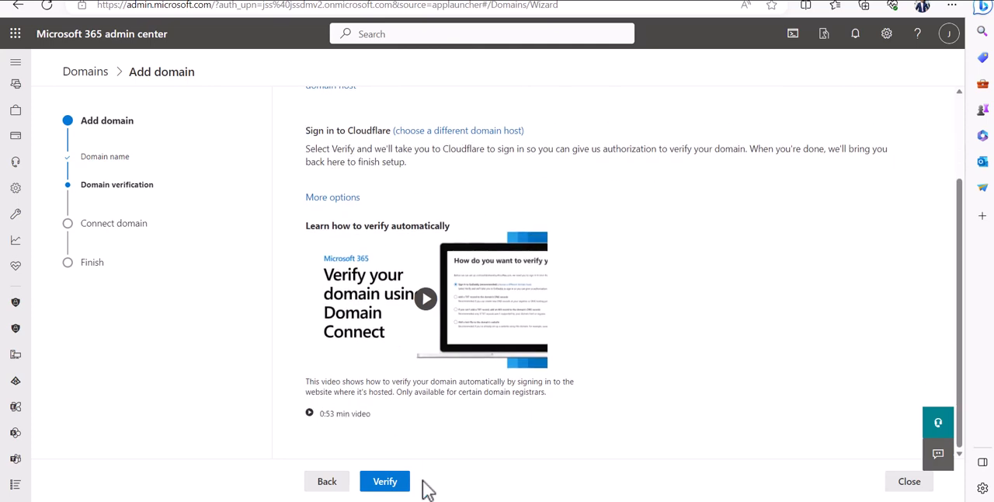
pyautogui.click(386, 481)
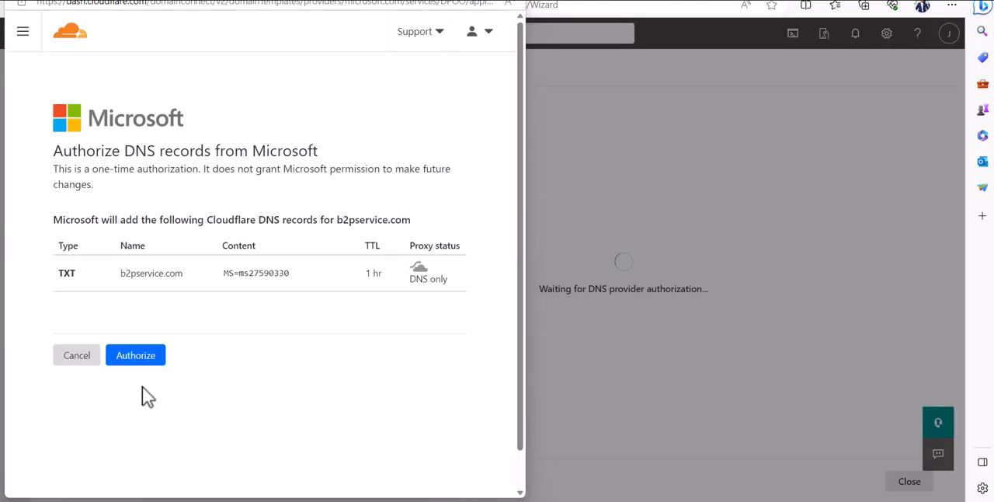
pyautogui.click(132, 359)
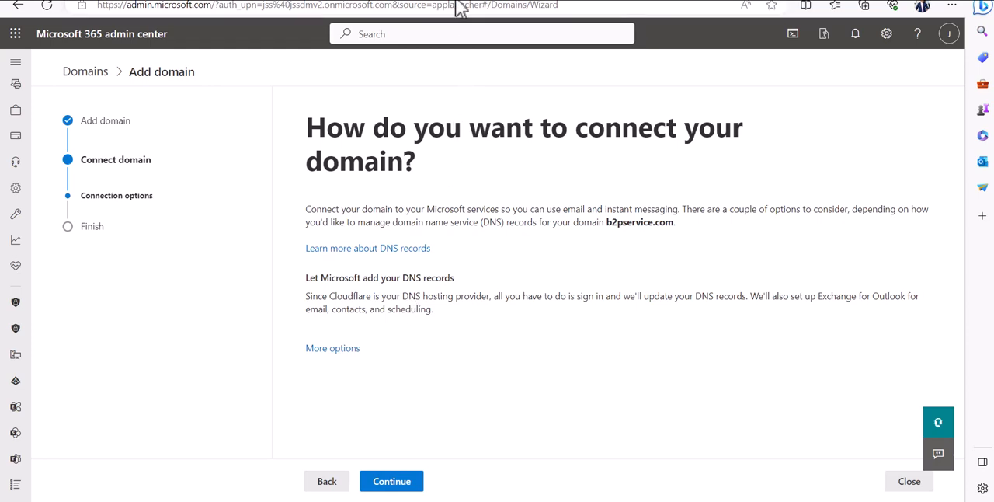
# Let Microsoft manage the DNS setup for b2pservice.com and request the Exchange and Exchange Online Protection records through Cloudflare
pyautogui.click(410, 482)
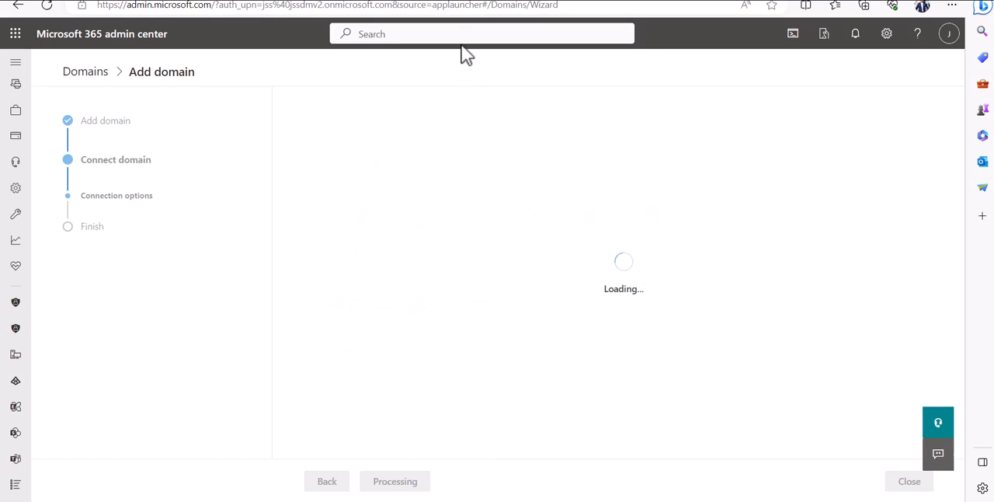
pyautogui.scroll(-1, 451, 372)
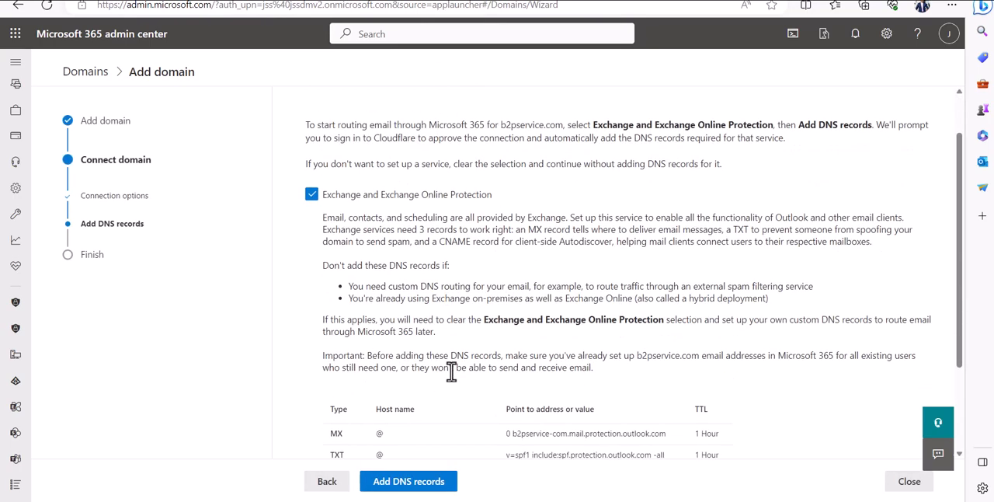
pyautogui.scroll(-1, 430, 351)
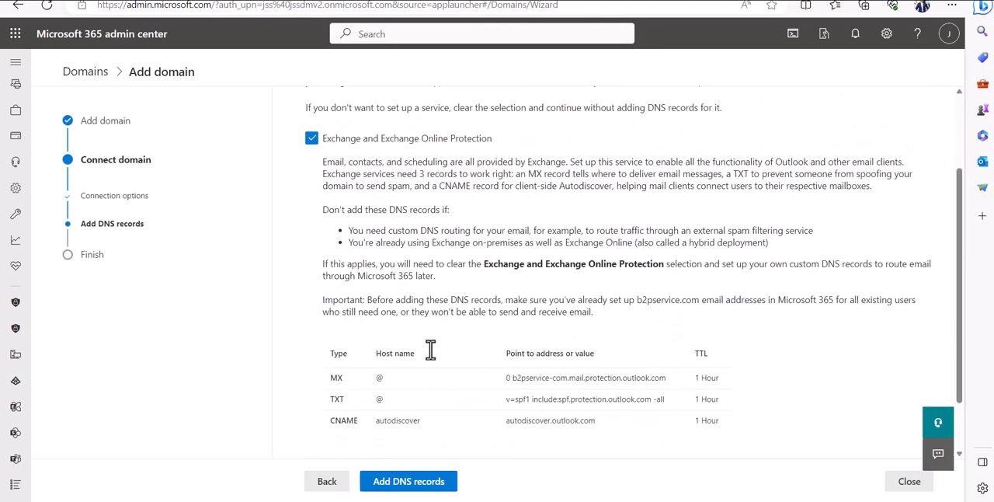
pyautogui.click(419, 483)
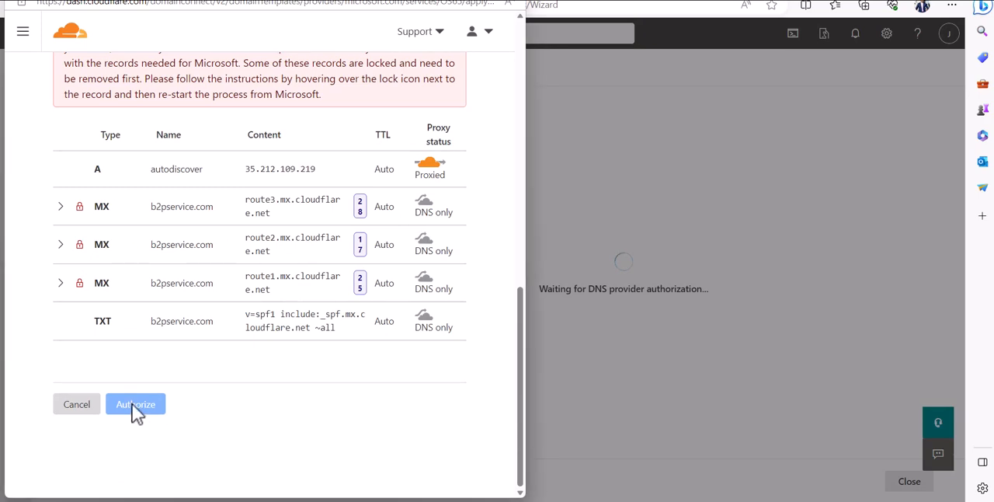
# Review the DNS records Microsoft wants to add in Cloudflare and the existing locked MX records that conflict with them
pyautogui.moveTo(81, 283)
pyautogui.scroll(2, 218, 282)
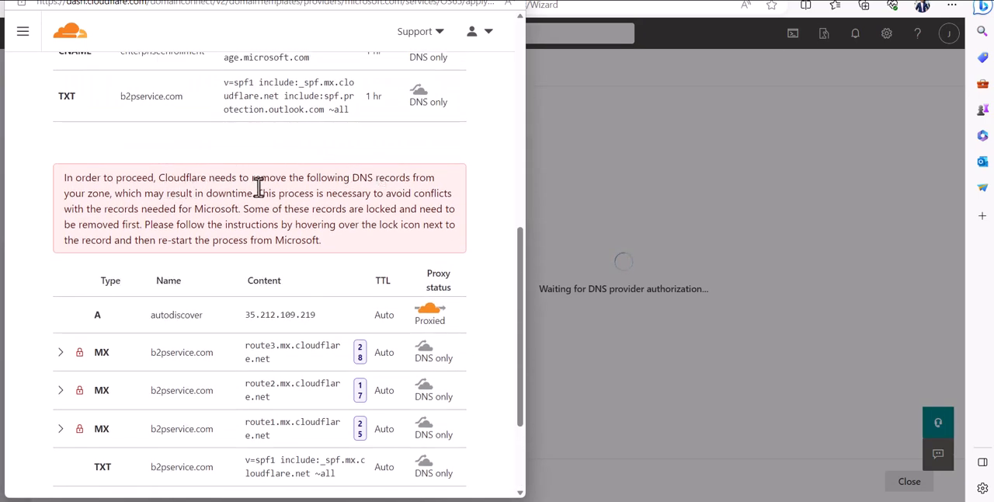
pyautogui.scroll(2, 315, 210)
pyautogui.scroll(7, 408, 324)
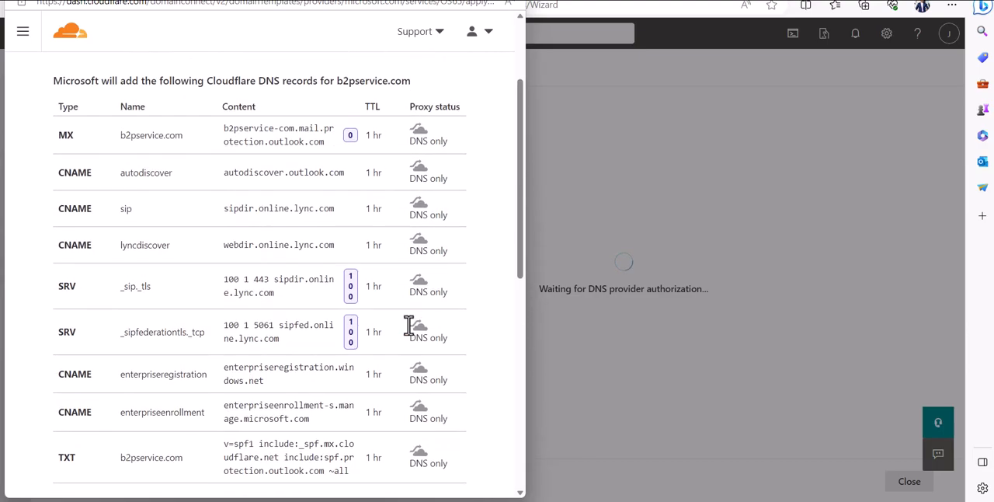
pyautogui.scroll(-5, 410, 325)
pyautogui.scroll(-5, 412, 324)
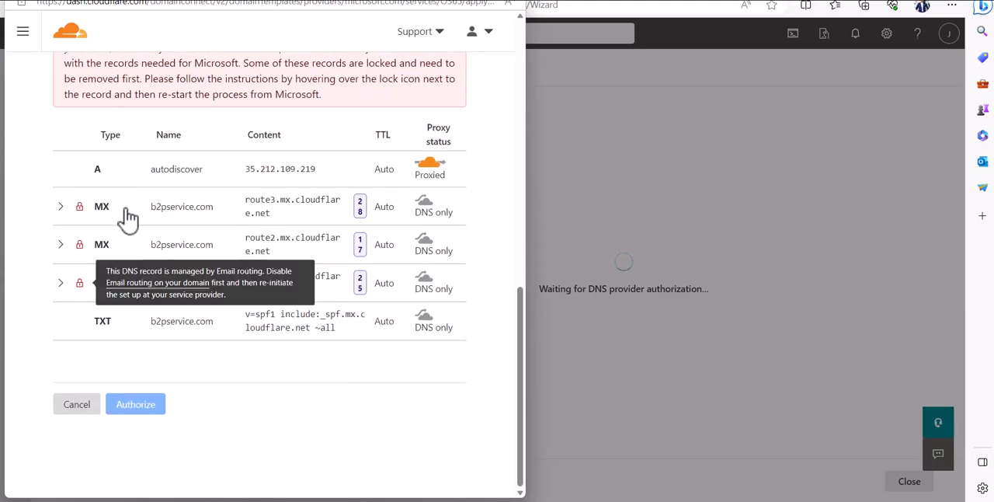
pyautogui.moveTo(80, 206)
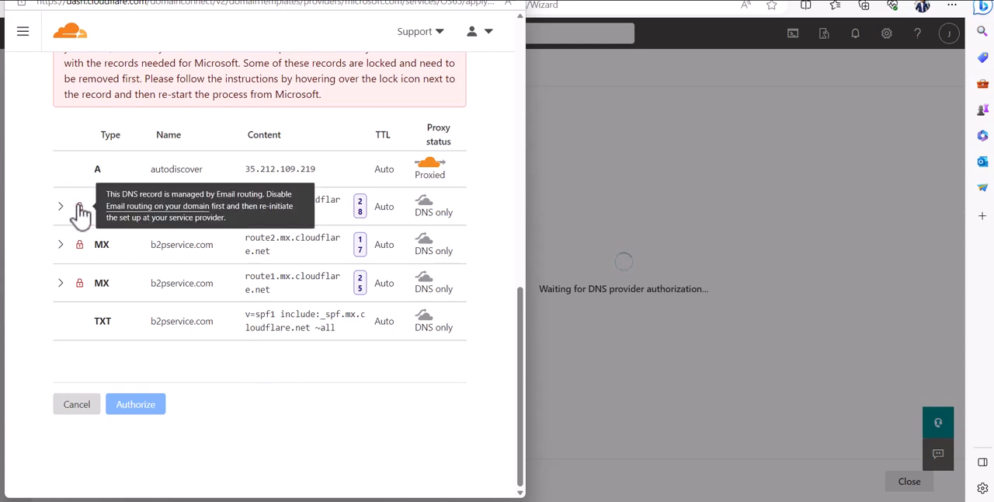
pyautogui.scroll(6, 80, 216)
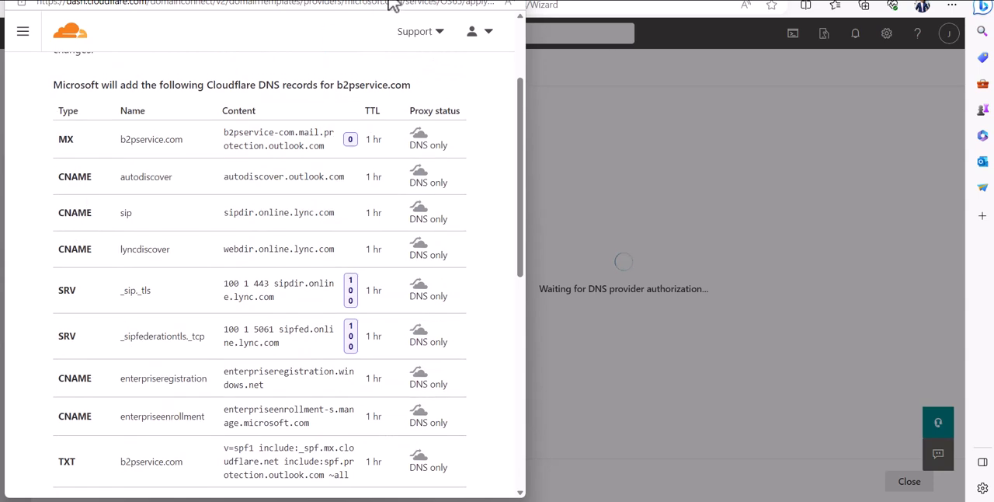
# Authorize Microsoft's DNS changes in Cloudflare and finish the domain setup wizard for b2pservice.com
pyautogui.press('End')
pyautogui.click(148, 426)
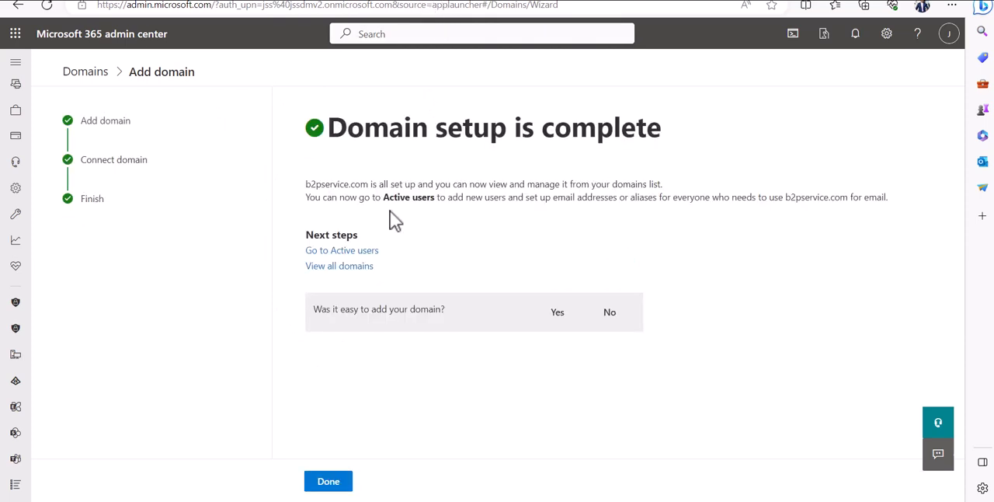
pyautogui.click(317, 484)
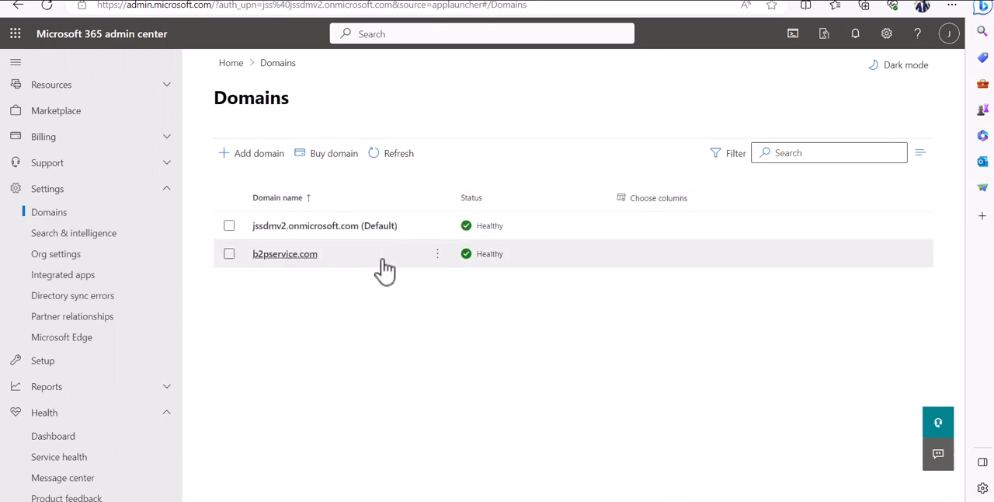
# Check b2pservice.com in the Domains list, look in on dc1 and VirtualBox Manager, and return to the admin center
pyautogui.click(230, 254)
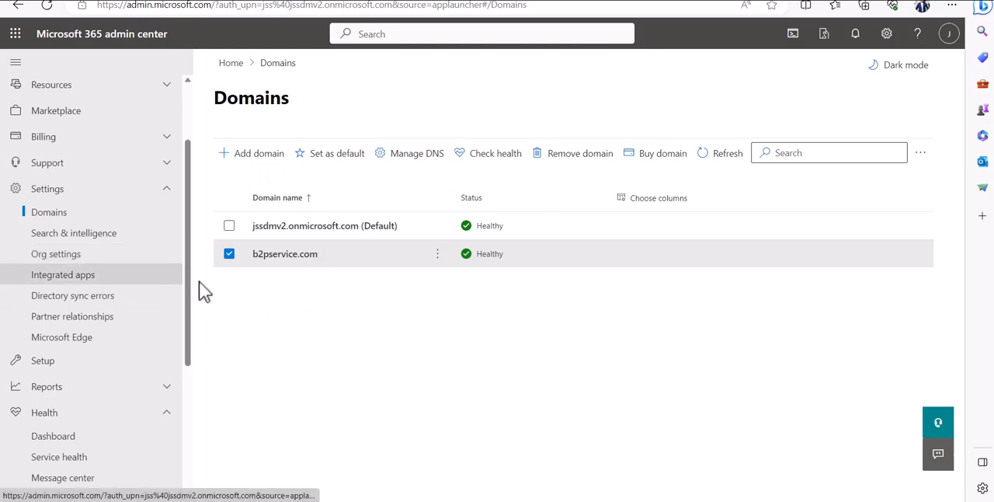
pyautogui.click(294, 260)
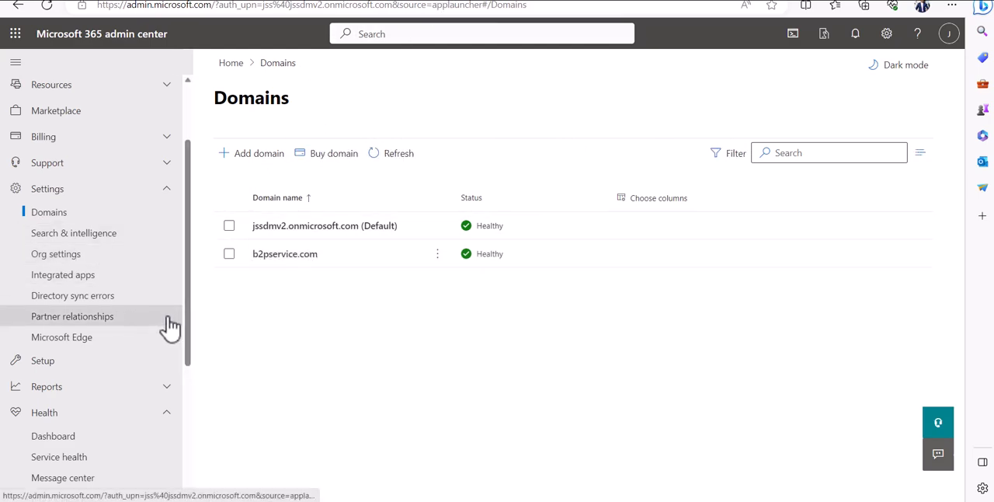
pyautogui.hotkey('alt', 'Tab')
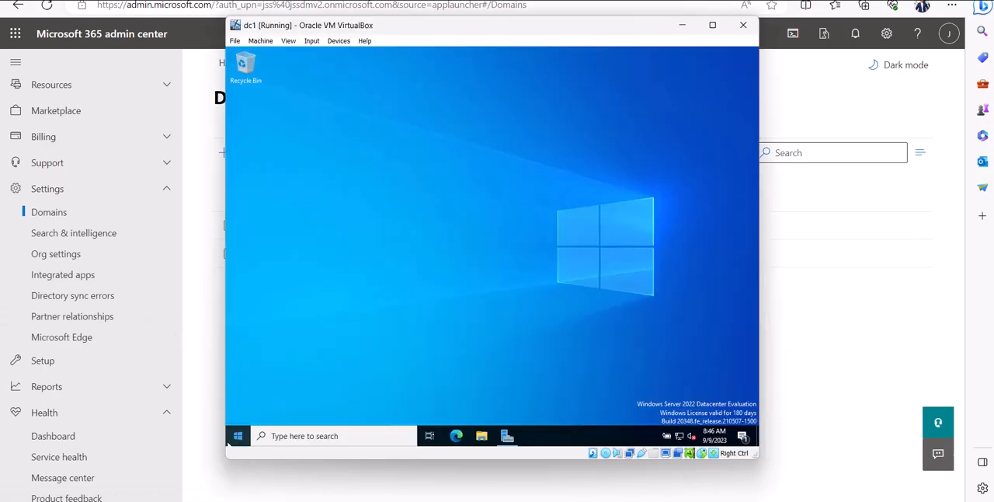
pyautogui.press('super+Down')
pyautogui.hotkey('alt', 'Tab')
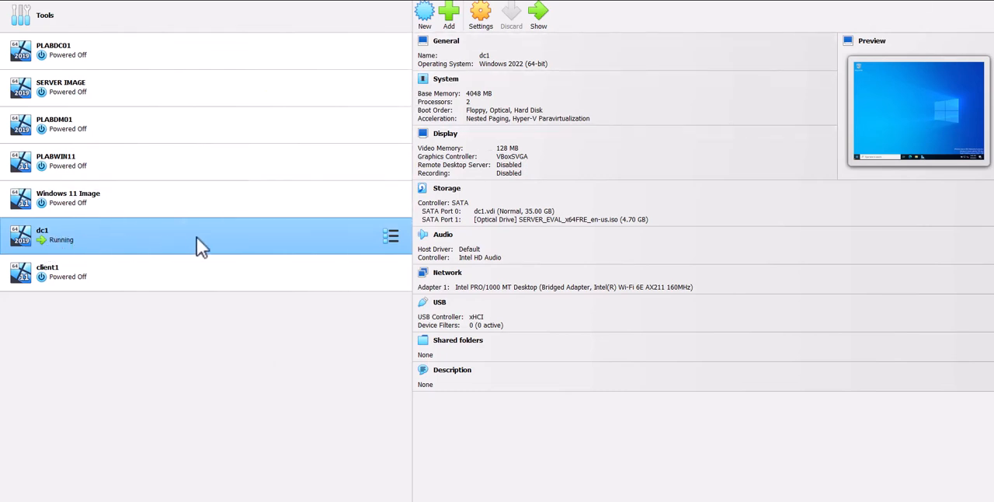
pyautogui.hotkey('alt', 'Tab')
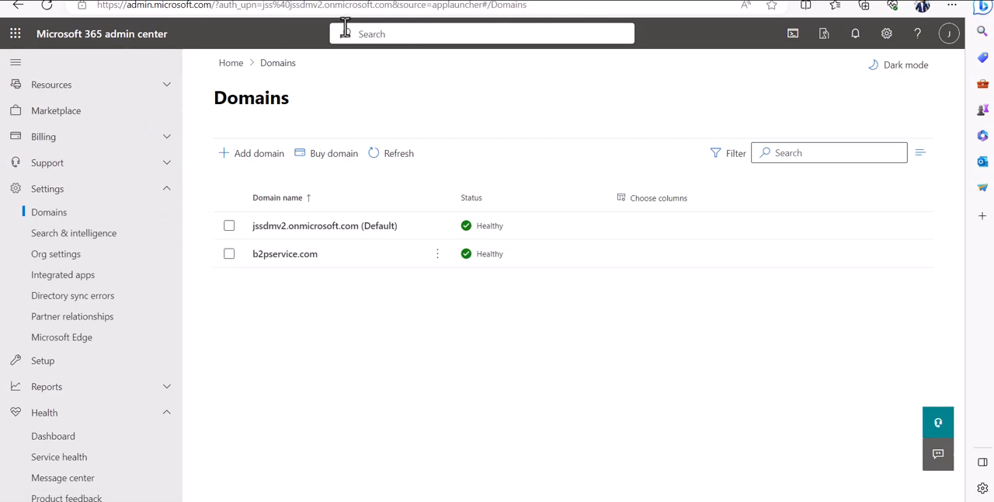
# Switch to the Azure portal, open Azure AD Connect, and review its provisioning, user sign-in and staged rollout sections
pyautogui.click(682, 1)
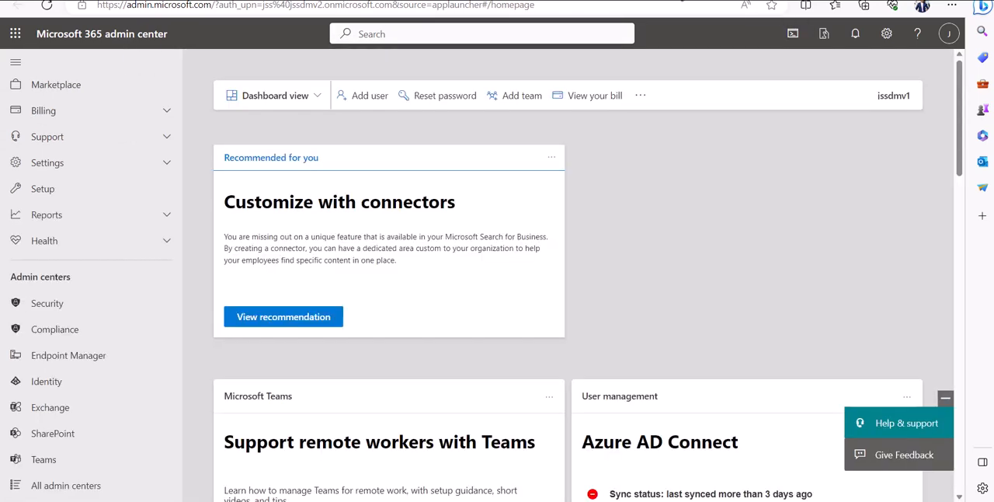
pyautogui.click(767, 3)
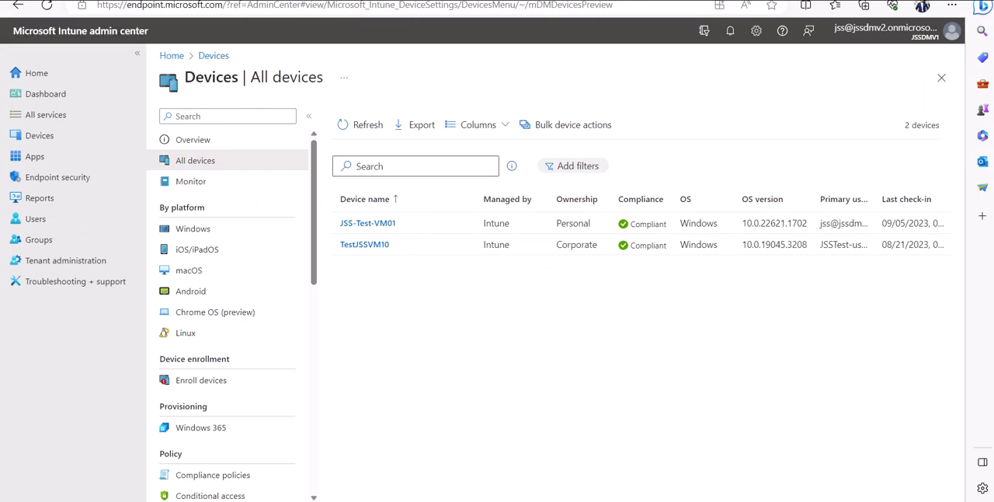
pyautogui.click(225, 1)
pyautogui.click(528, 1)
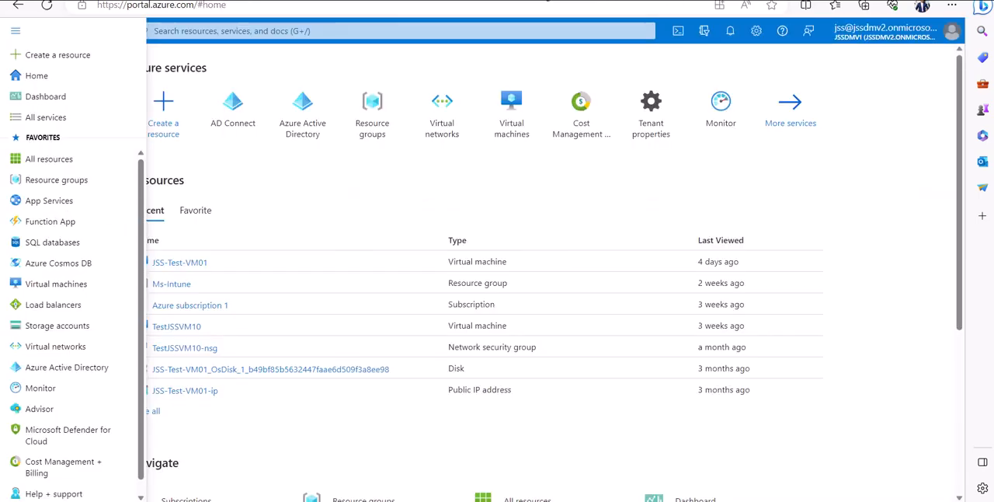
pyautogui.click(279, 207)
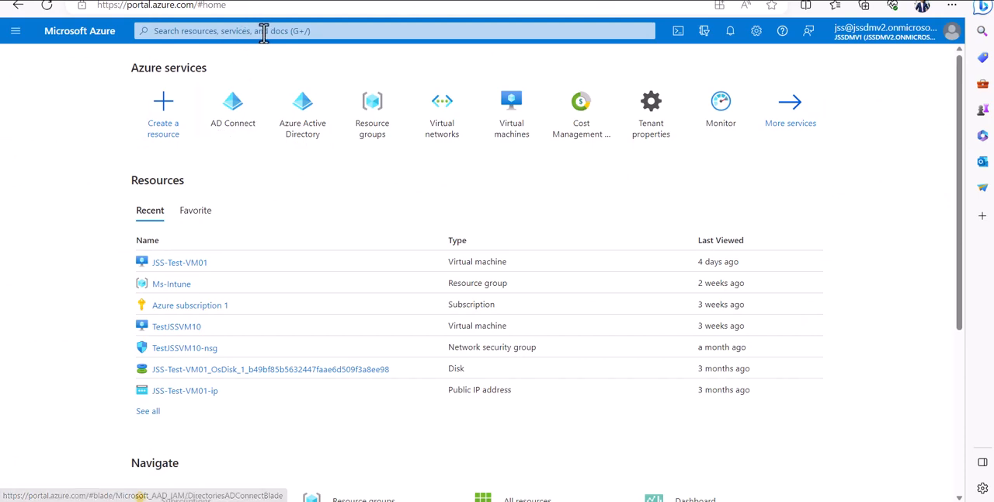
pyautogui.click(235, 134)
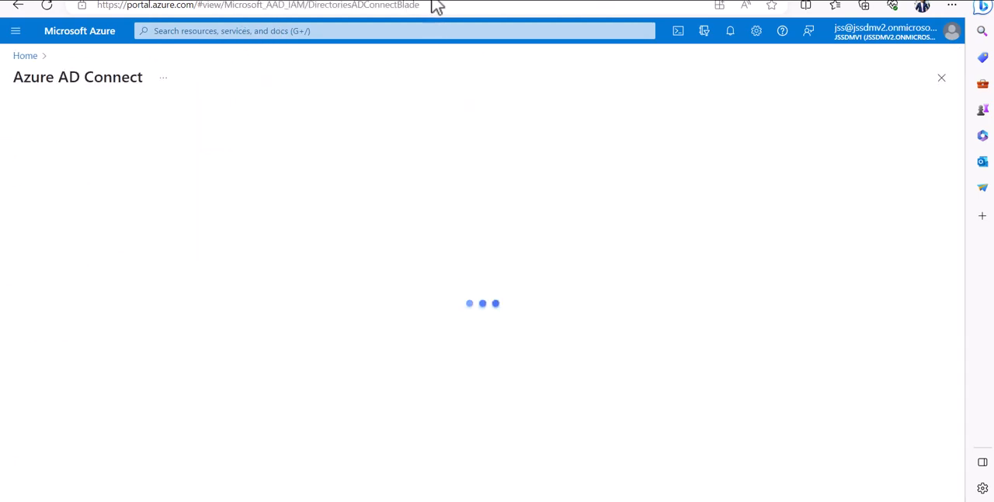
pyautogui.scroll(-3, 211, 260)
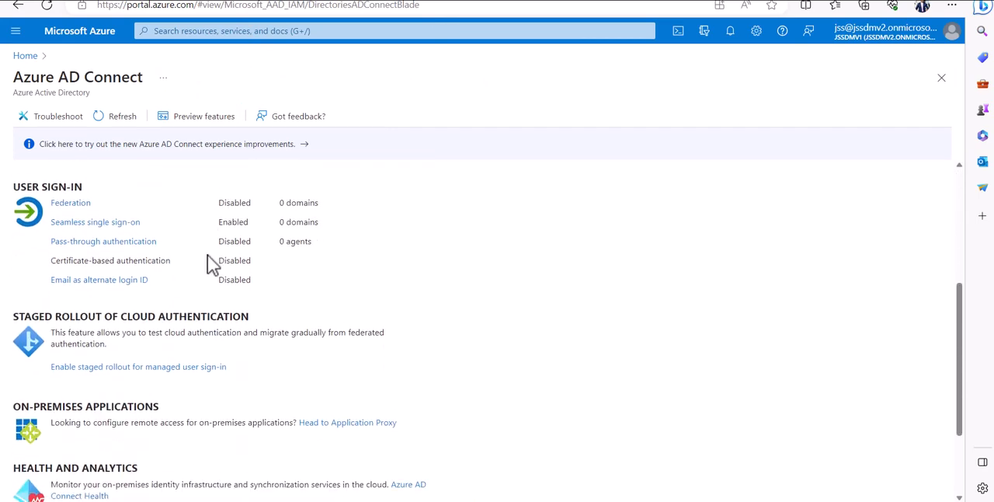
pyautogui.scroll(3, 210, 266)
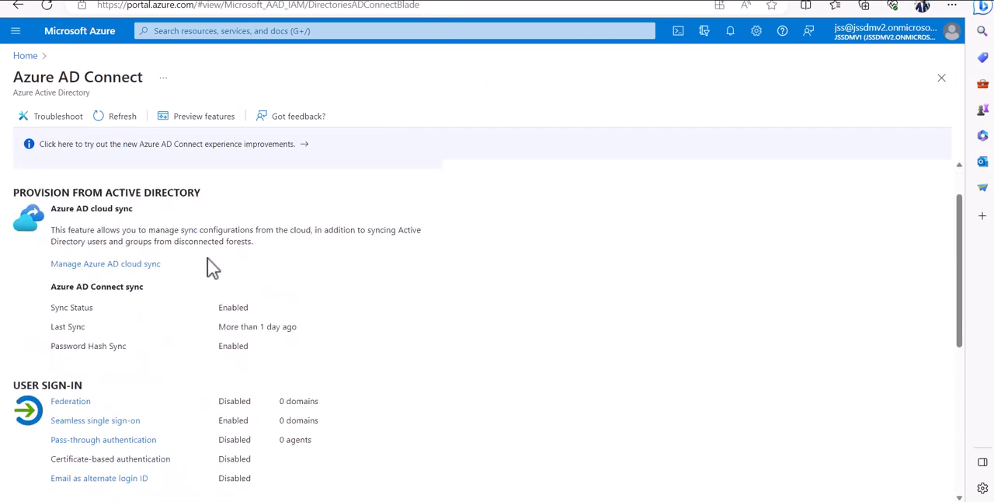
pyautogui.scroll(-3, 211, 268)
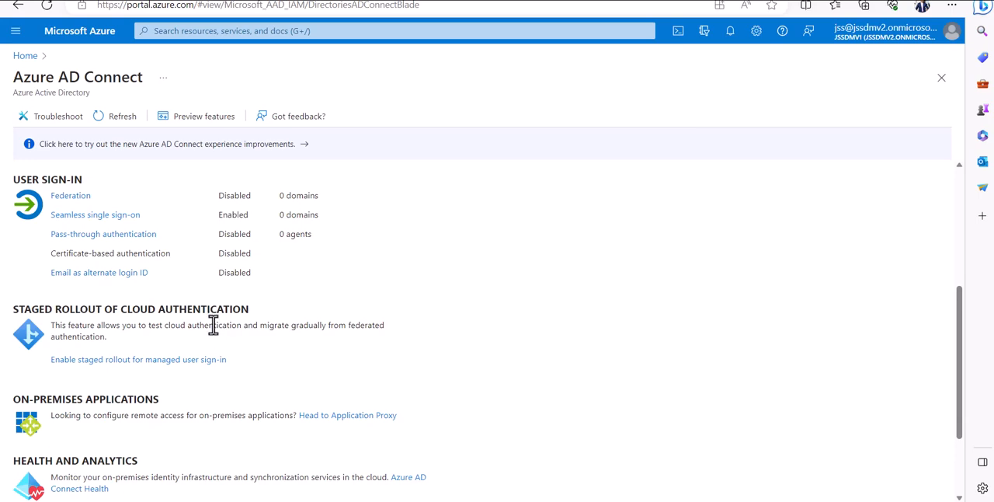
pyautogui.scroll(3, 213, 324)
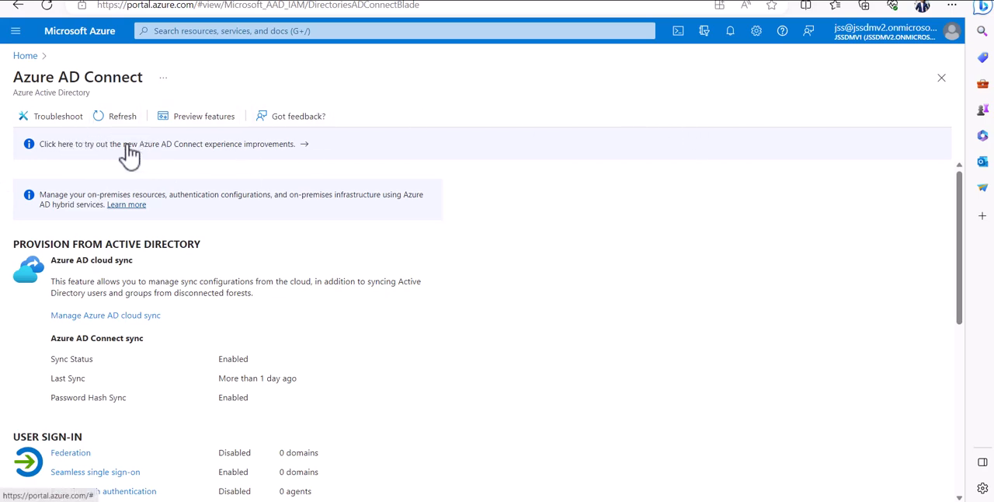
# Switch to the new Azure AD Connect experience and show the Manage page with the sync agent downloads
pyautogui.click(231, 146)
pyautogui.scroll(-1, 469, 282)
pyautogui.scroll(1, 502, 362)
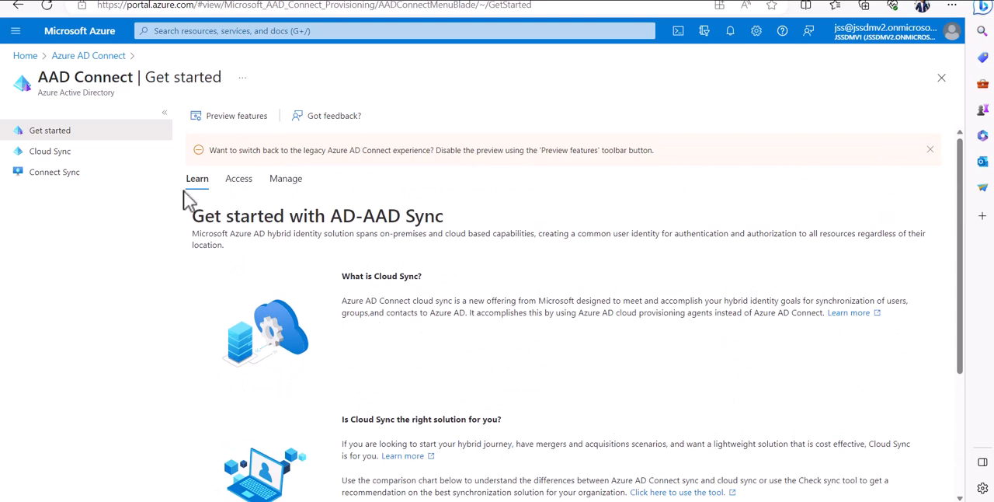
pyautogui.scroll(-1, 226, 198)
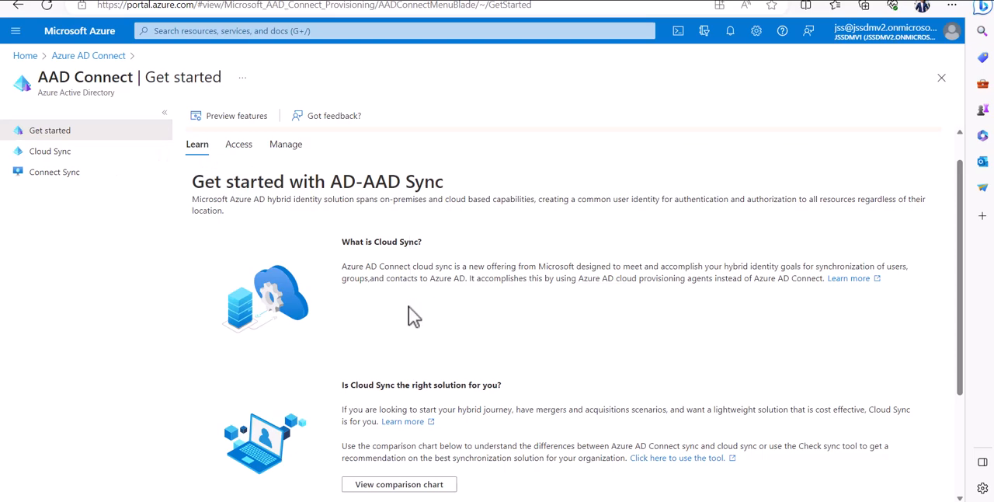
pyautogui.scroll(-2, 435, 376)
pyautogui.scroll(2, 435, 376)
pyautogui.scroll(1, 435, 376)
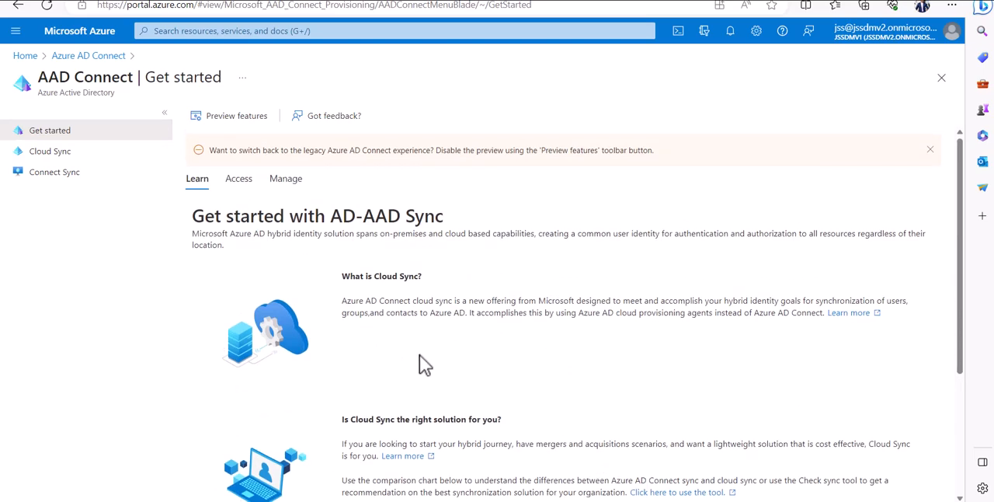
pyautogui.click(282, 186)
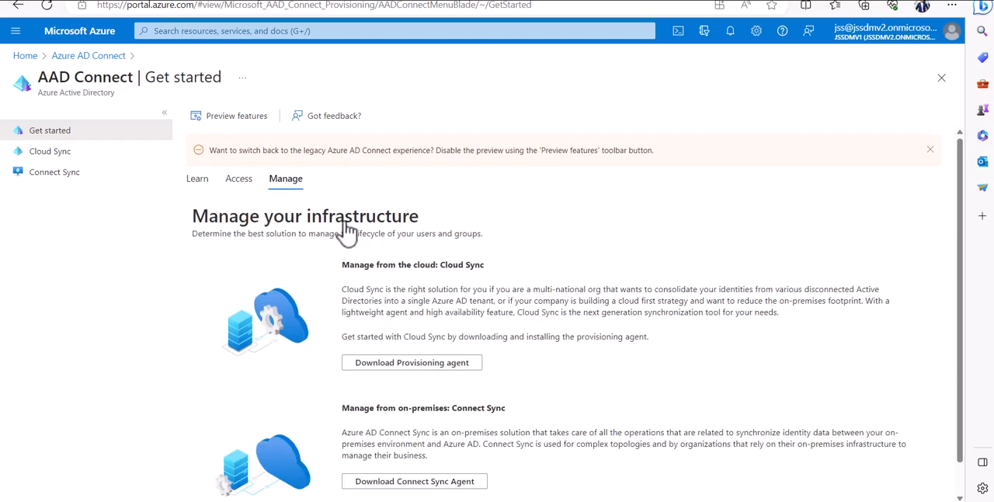
pyautogui.scroll(-1, 449, 307)
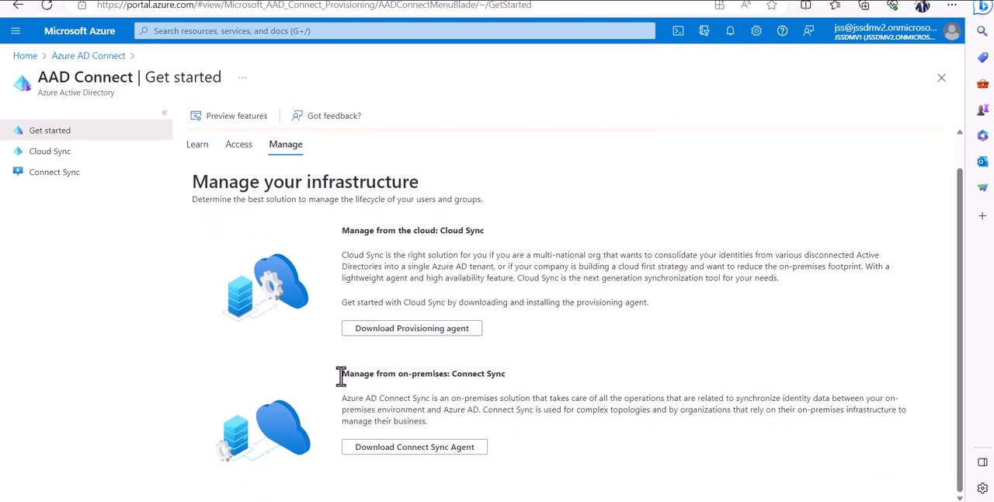
# Read the Manage from on-premises: Connect Sync description and compare it with the Cloud Sync option
pyautogui.moveTo(342, 373); pyautogui.dragTo(513, 382)
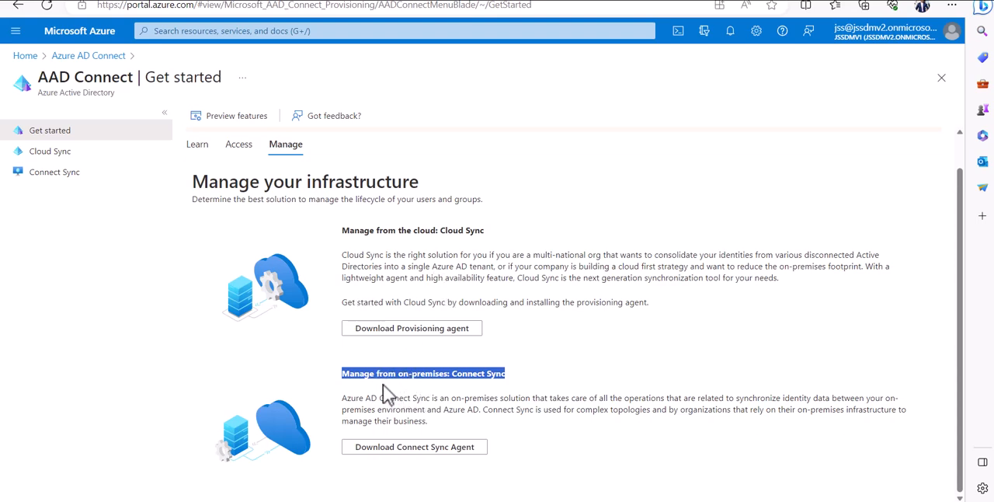
pyautogui.click(406, 406)
pyautogui.moveTo(430, 425); pyautogui.dragTo(346, 389)
pyautogui.moveTo(499, 256); pyautogui.dragTo(544, 308)
pyautogui.click(477, 429)
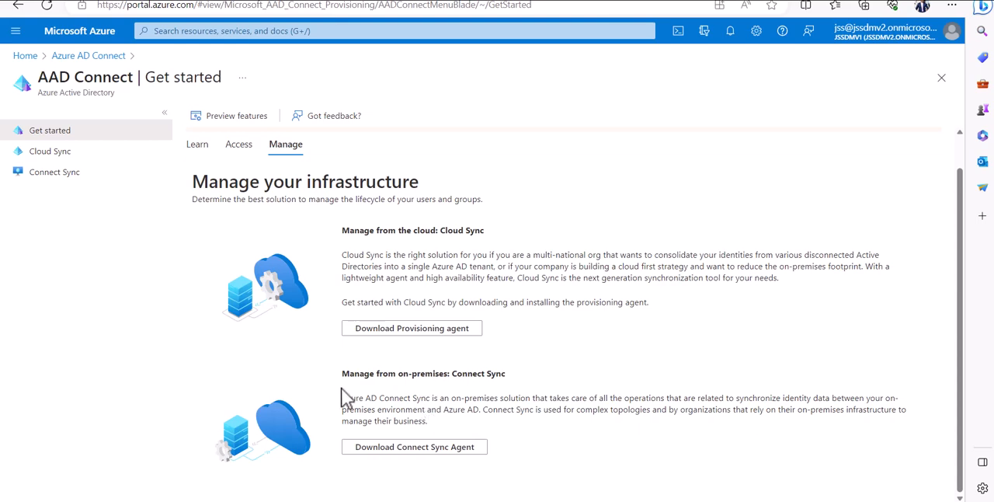
pyautogui.moveTo(346, 372); pyautogui.dragTo(572, 451)
pyautogui.click(579, 450)
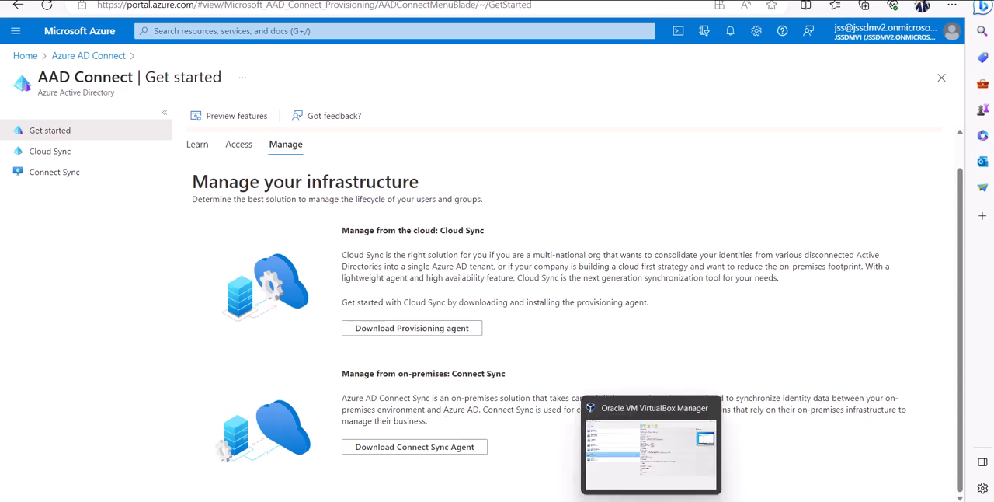
# Switch to VirtualBox Manager and make a full clone of the SERVER IMAGE virtual machine named adsync
pyautogui.click(646, 469)
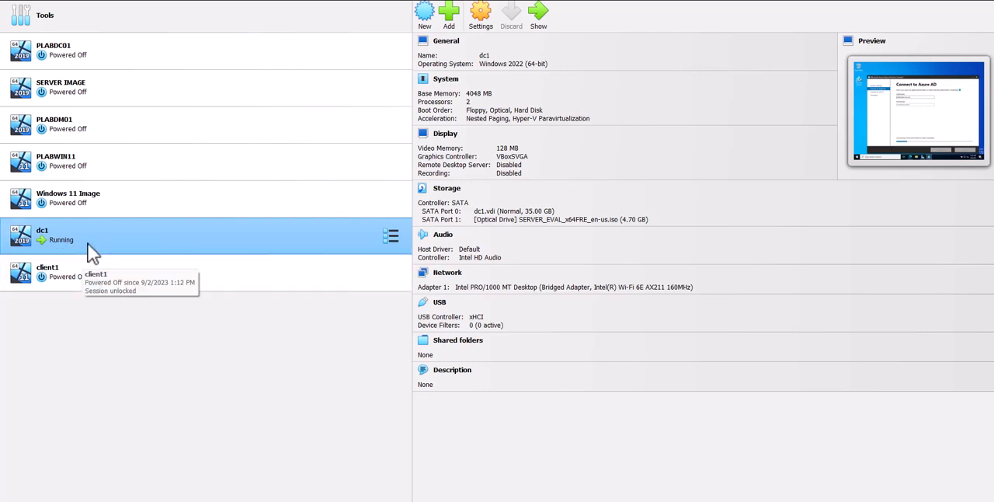
pyautogui.click(67, 88)
pyautogui.rightClick(69, 89)
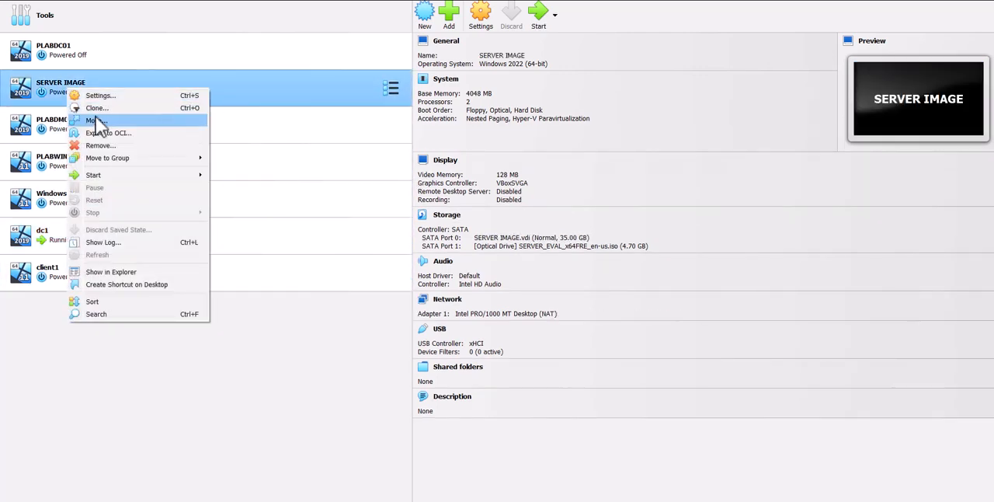
pyautogui.click(99, 112)
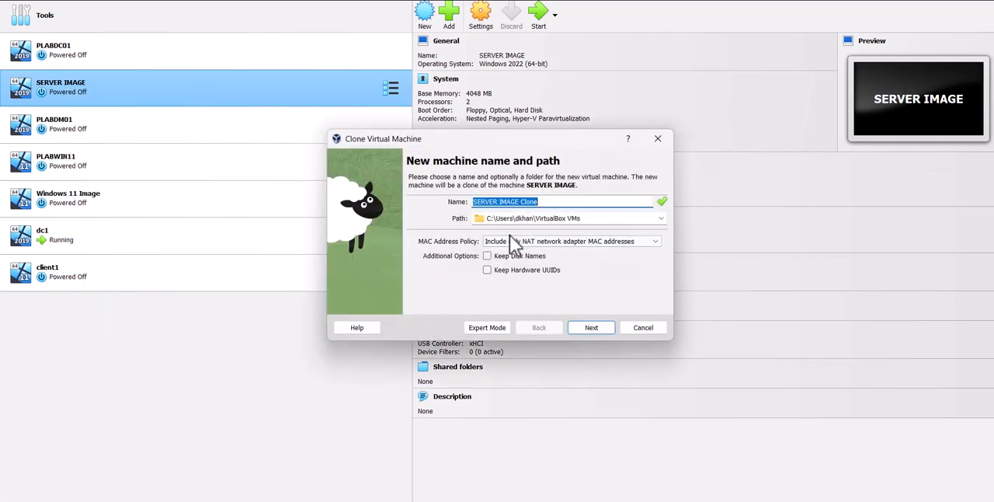
pyautogui.write('adsync')
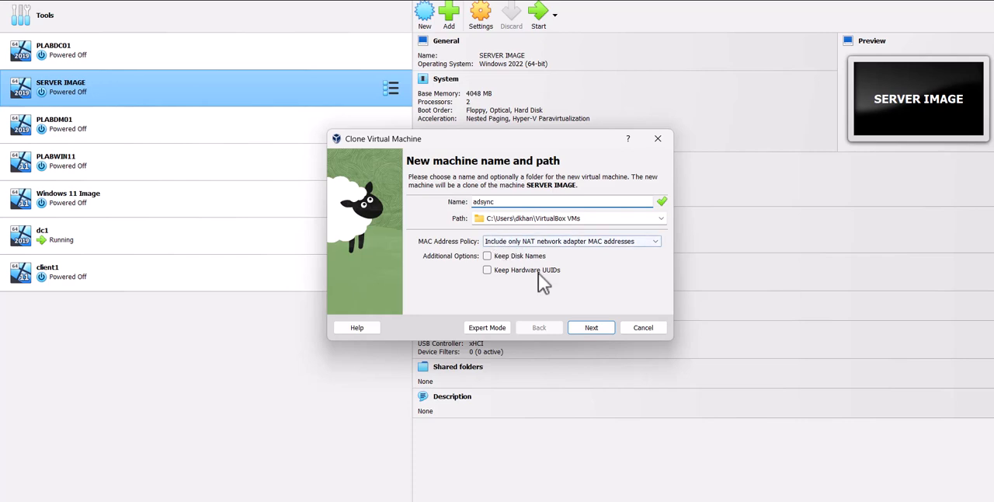
pyautogui.click(592, 330)
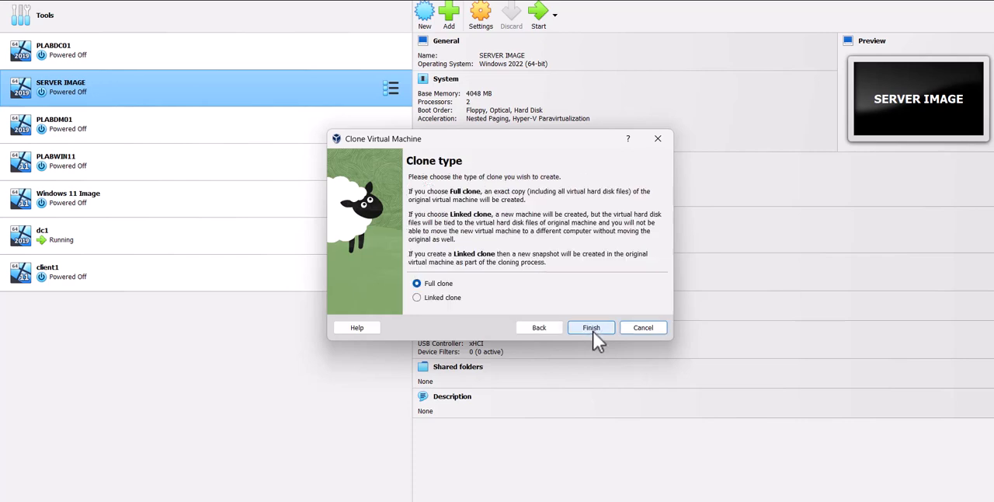
pyautogui.click(586, 328)
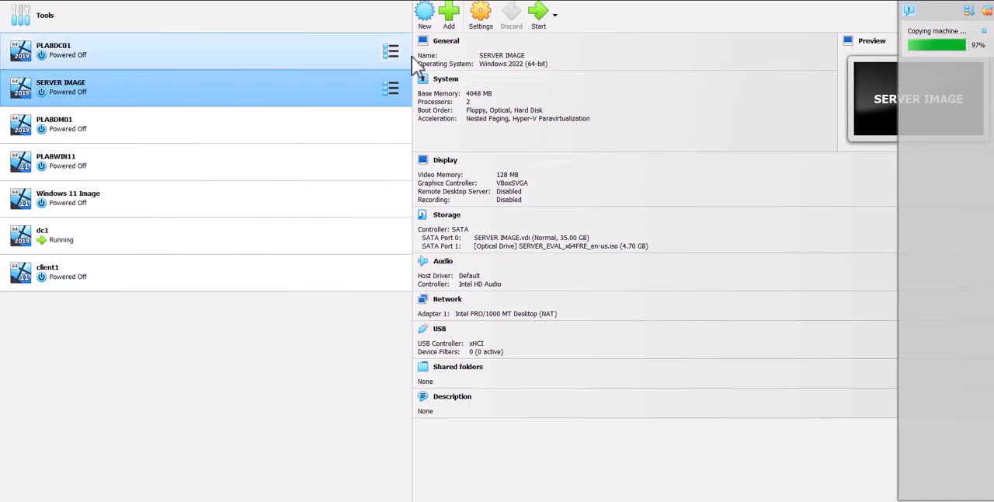
# Start the adsync virtual machine and complete its Windows first-run setup with United States, English (United States) and the US keyboard layout
pyautogui.rightClick(223, 310)
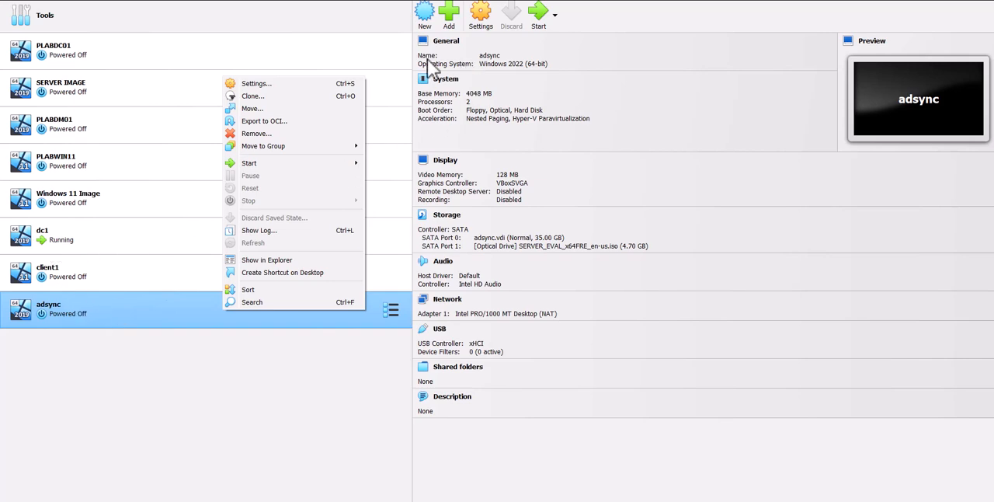
pyautogui.click(282, 30)
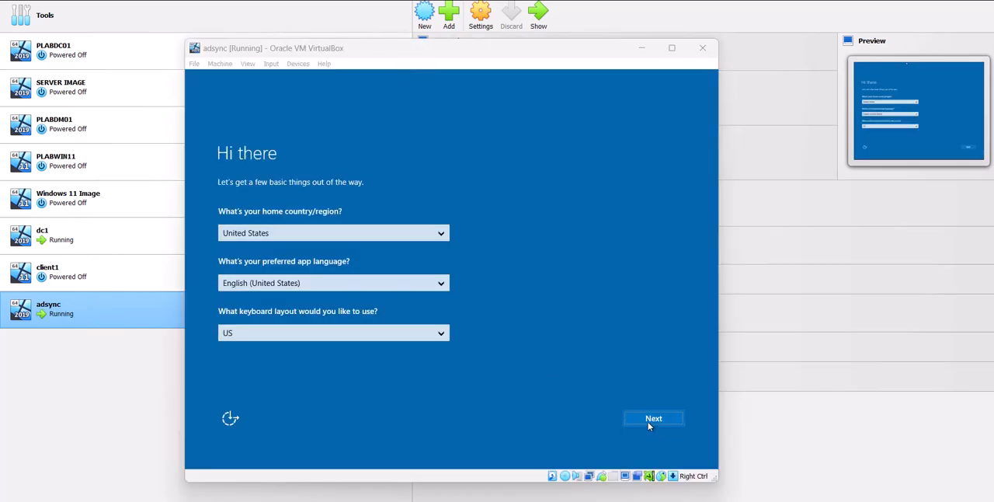
pyautogui.click(651, 419)
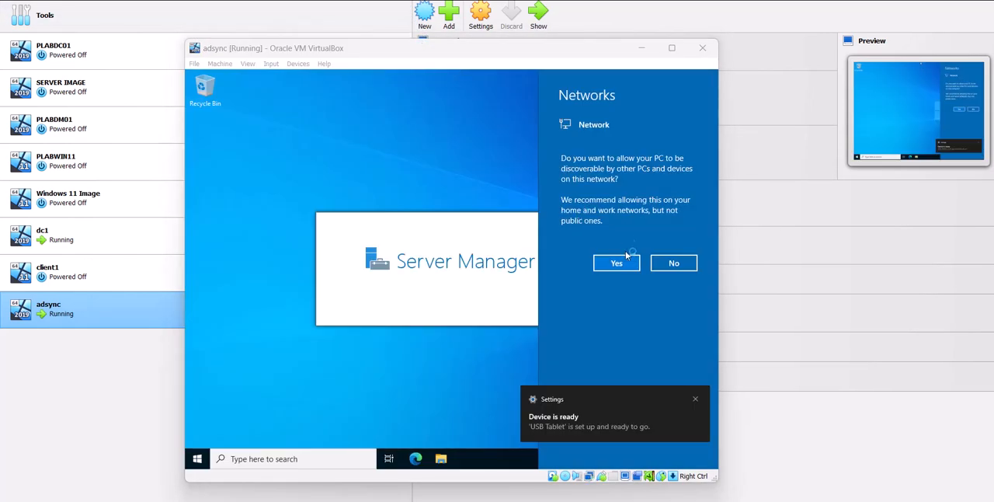
pyautogui.click(625, 263)
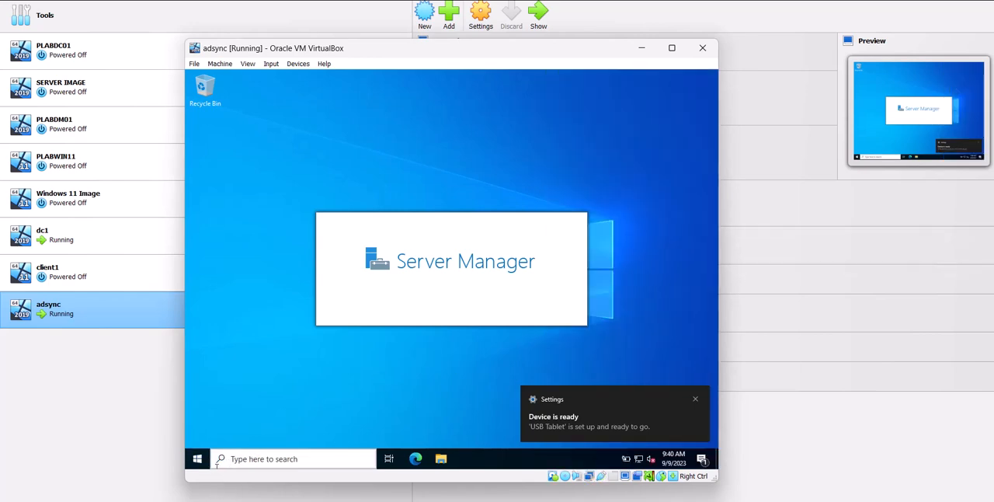
# Rename the adsync server's PC to adsync in the Windows system settings and postpone the restart
pyautogui.rightClick(198, 460)
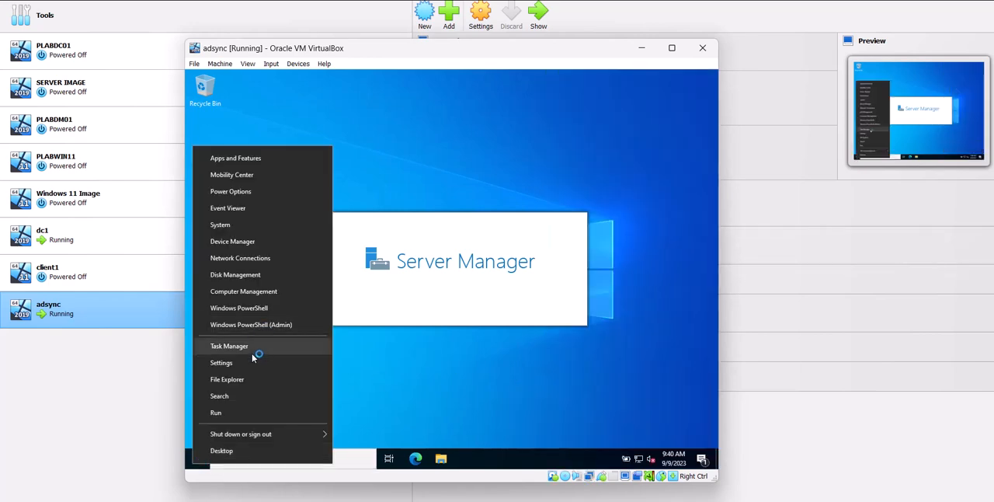
pyautogui.click(251, 225)
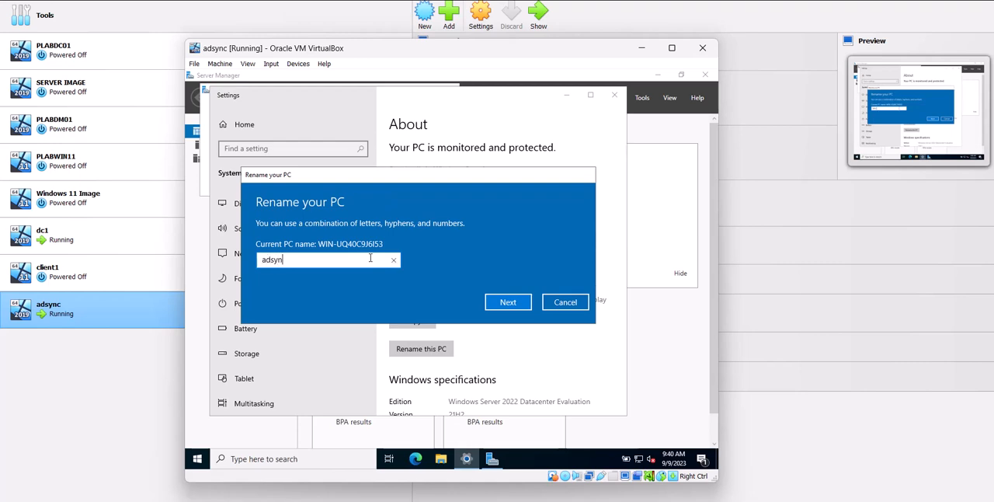
pyautogui.click(513, 302)
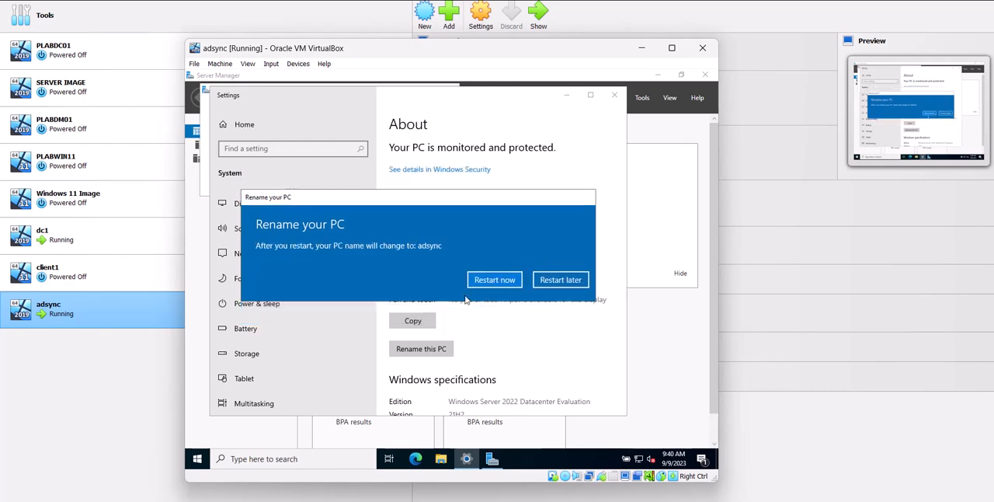
pyautogui.click(558, 278)
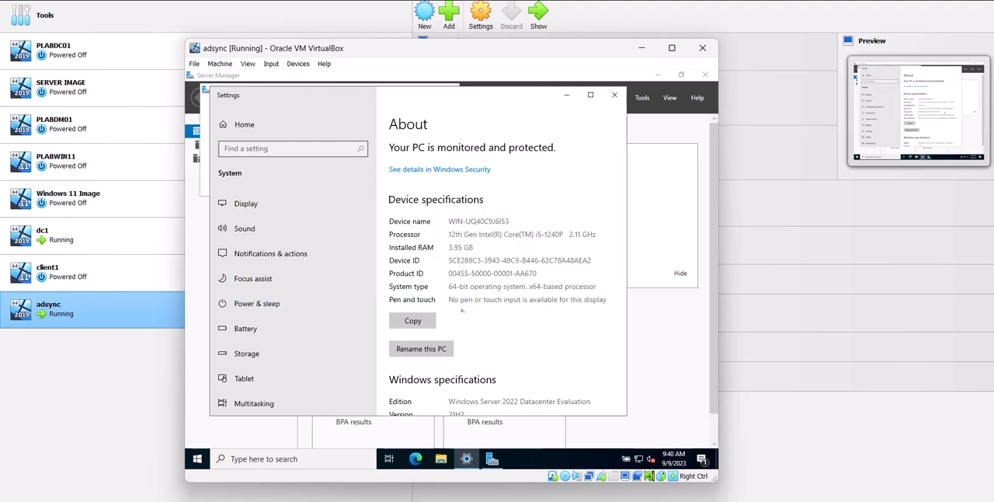
# Restart Windows on adsync with the reason Other (Unplanned) and close its virtual machine window to power it off
pyautogui.click(196, 459)
pyautogui.click(197, 435)
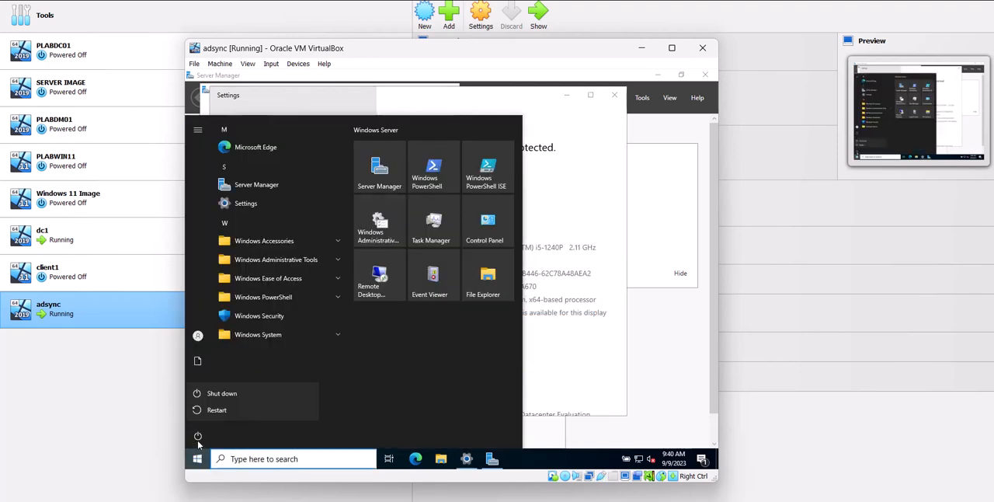
pyautogui.click(213, 410)
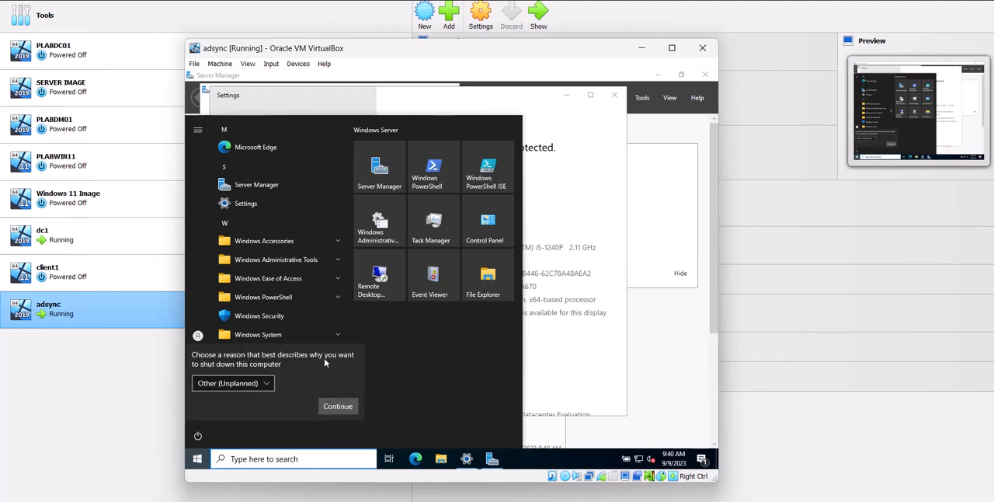
pyautogui.click(341, 407)
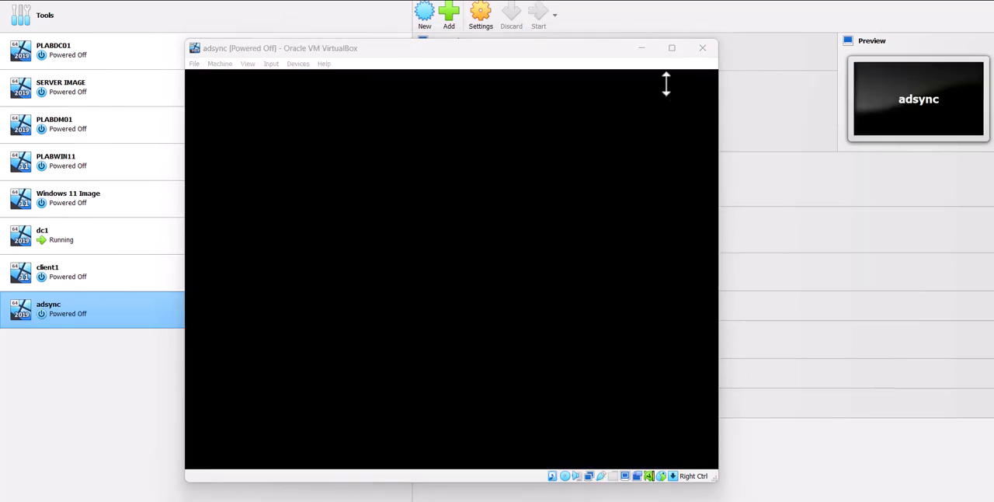
pyautogui.click(701, 49)
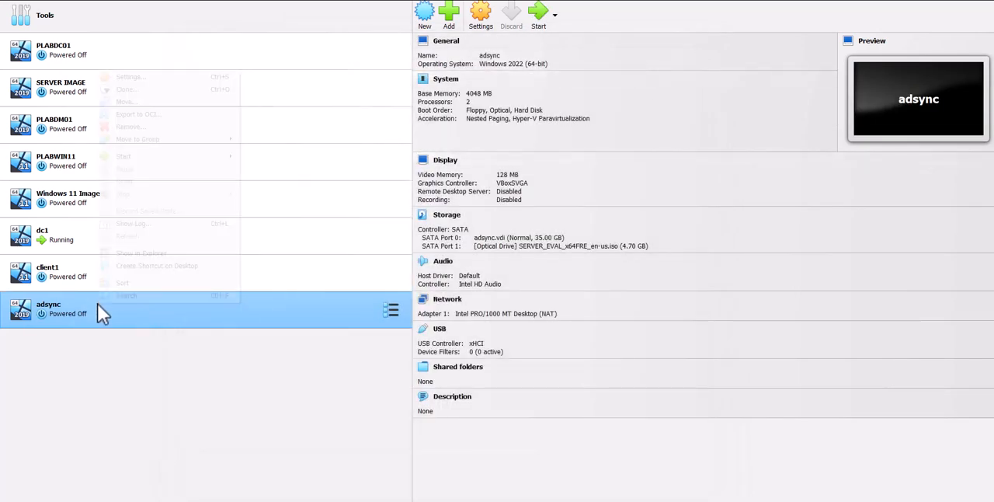
# Attach adsync's network Adapter 1 to Bridged Adapter using the Intel(R) Wi-Fi 6E AX211 160MHz, and start the virtual machine
pyautogui.rightClick(97, 302)
pyautogui.click(152, 77)
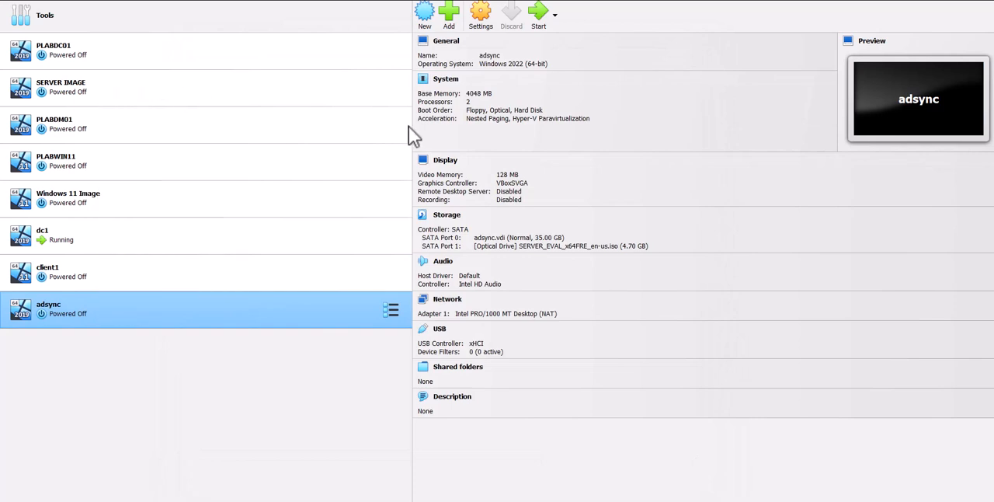
pyautogui.click(365, 222)
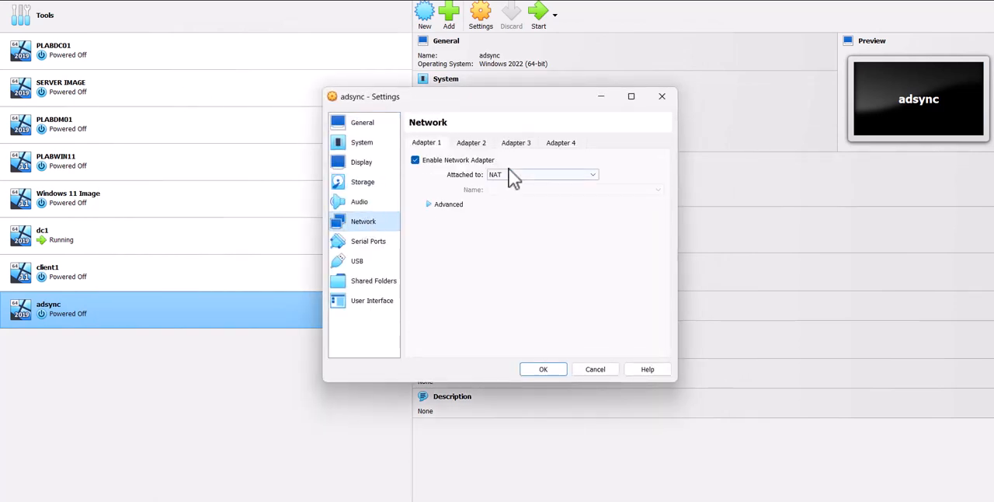
pyautogui.click(512, 176)
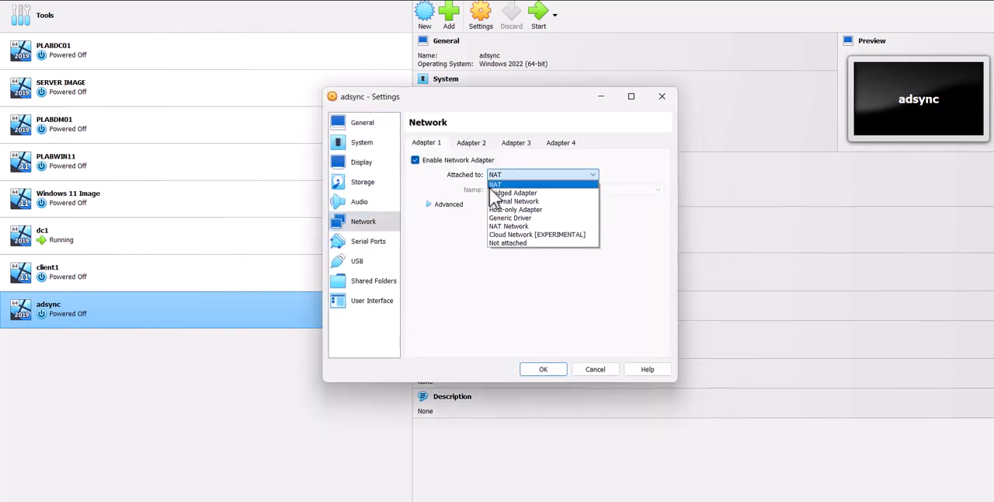
pyautogui.click(501, 192)
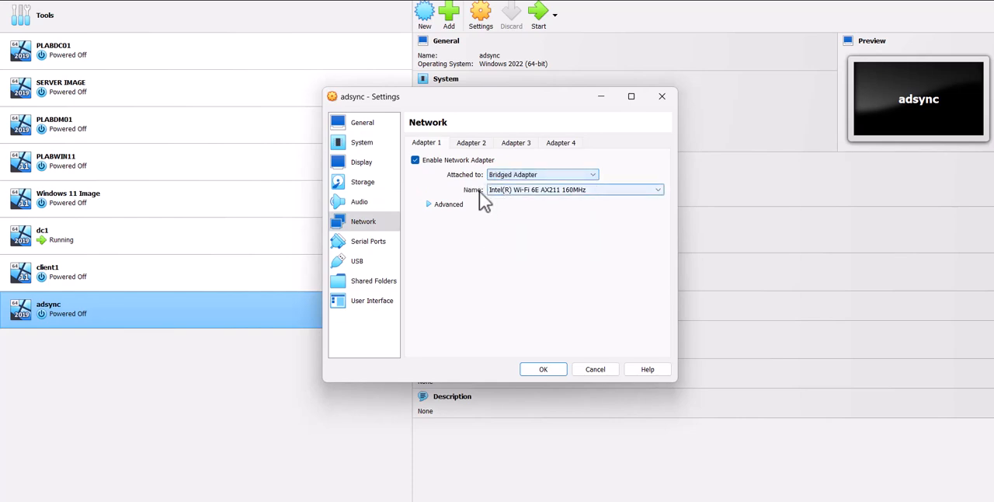
pyautogui.click(558, 369)
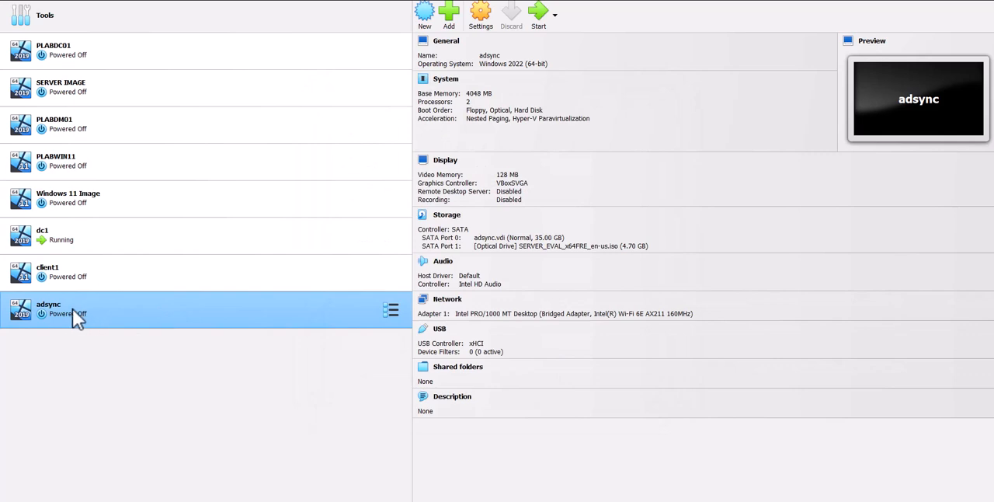
pyautogui.click(539, 30)
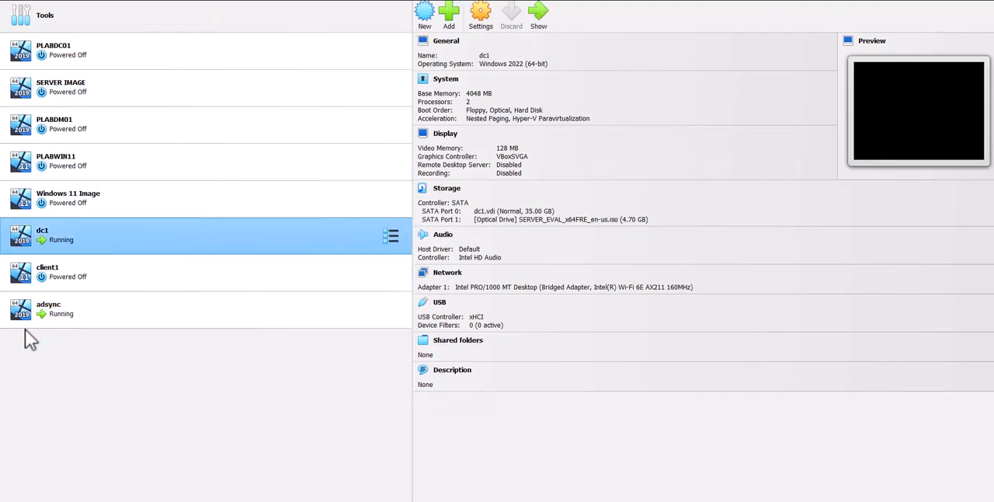
# Show the dc1 virtual machine, send it Ctrl-Alt-Del, and sign in with the account password
pyautogui.doubleClick(112, 230)
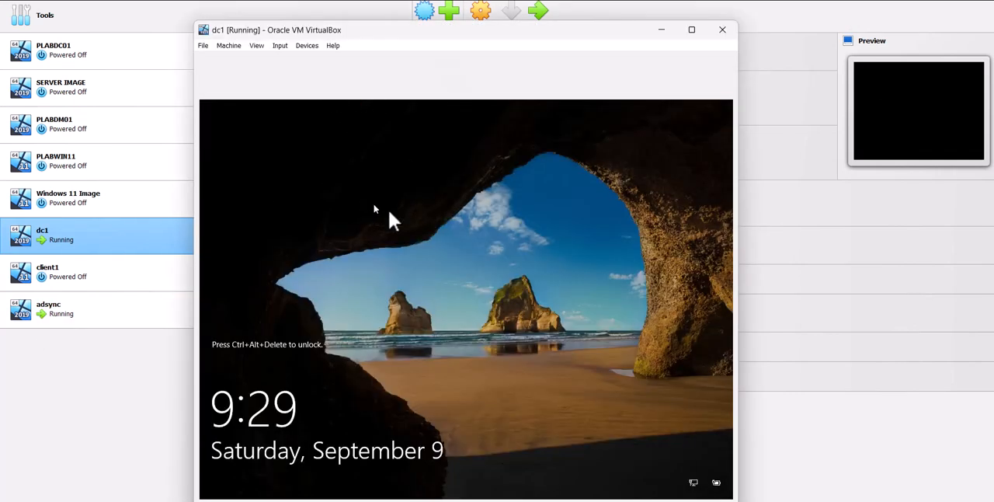
pyautogui.moveTo(584, 34); pyautogui.dragTo(567, 55)
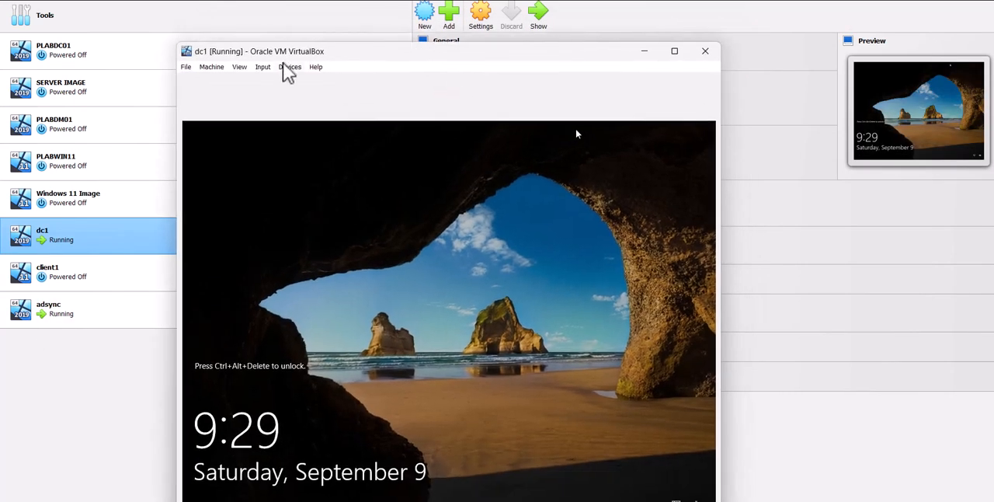
pyautogui.click(262, 68)
pyautogui.moveTo(291, 80)
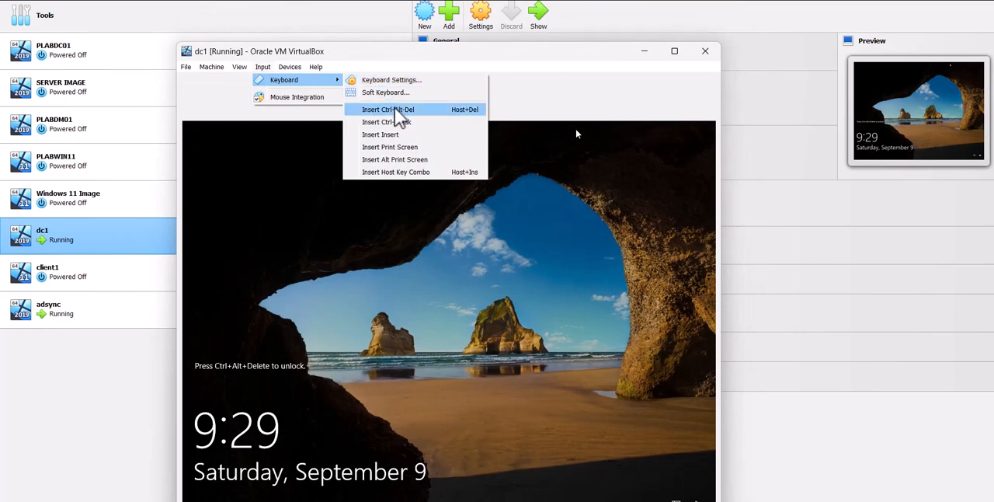
pyautogui.click(396, 109)
pyautogui.moveTo(565, 56); pyautogui.dragTo(567, 33)
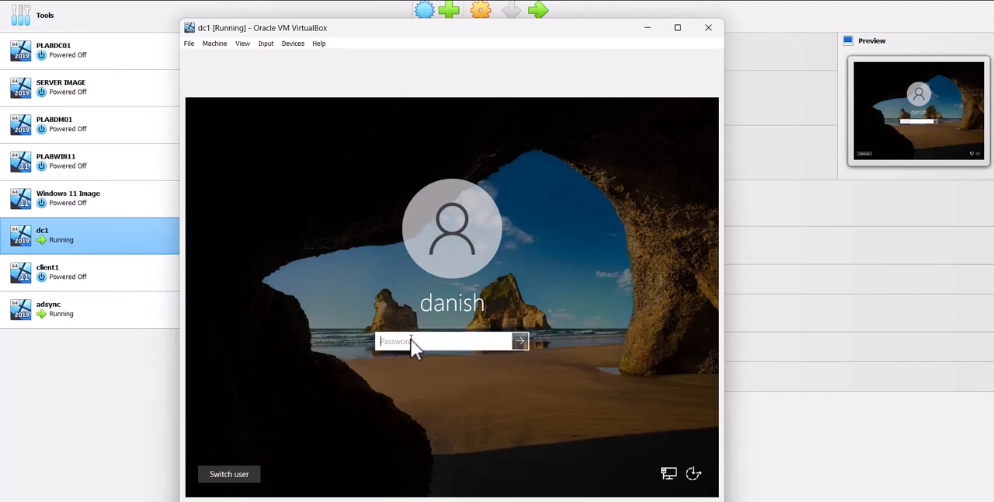
pyautogui.write('P@ssw0rd')
pyautogui.press('Return')
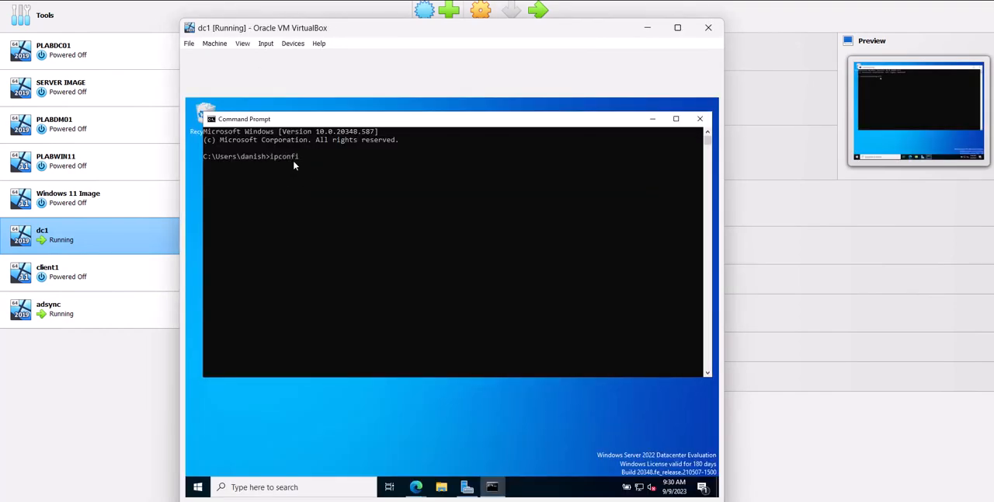
# Run ipconfig in the Command Prompt on dc1 and examine the Ethernet adapter's IPv4 address
pyautogui.press('Return')
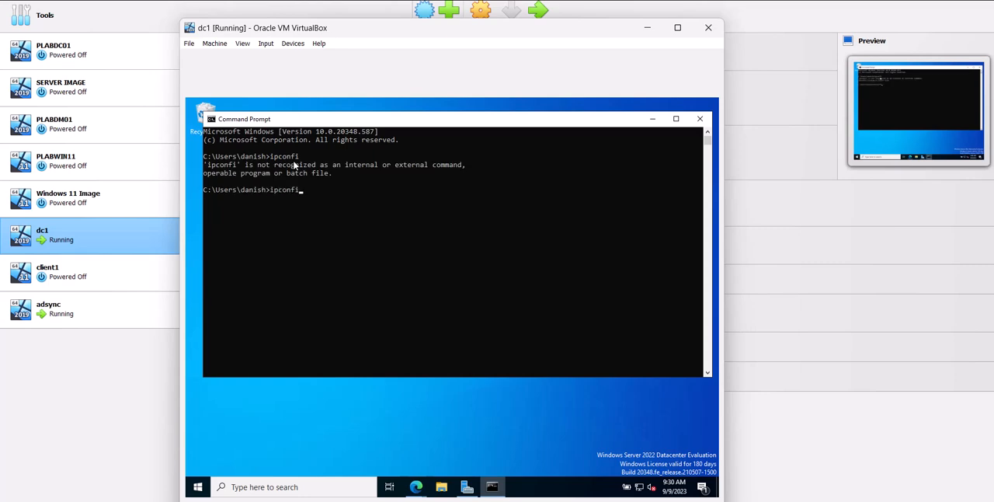
pyautogui.write('ipconfig')
pyautogui.press('Return')
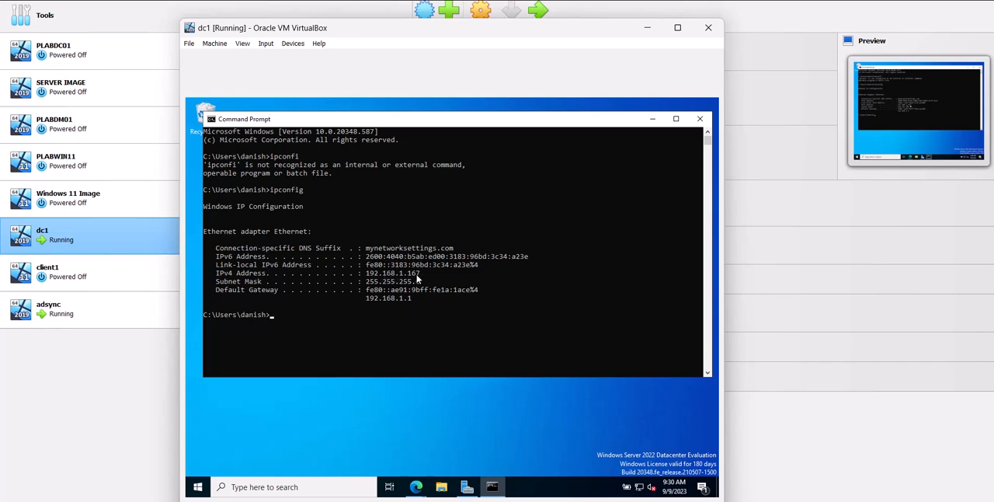
pyautogui.moveTo(419, 278); pyautogui.dragTo(363, 278)
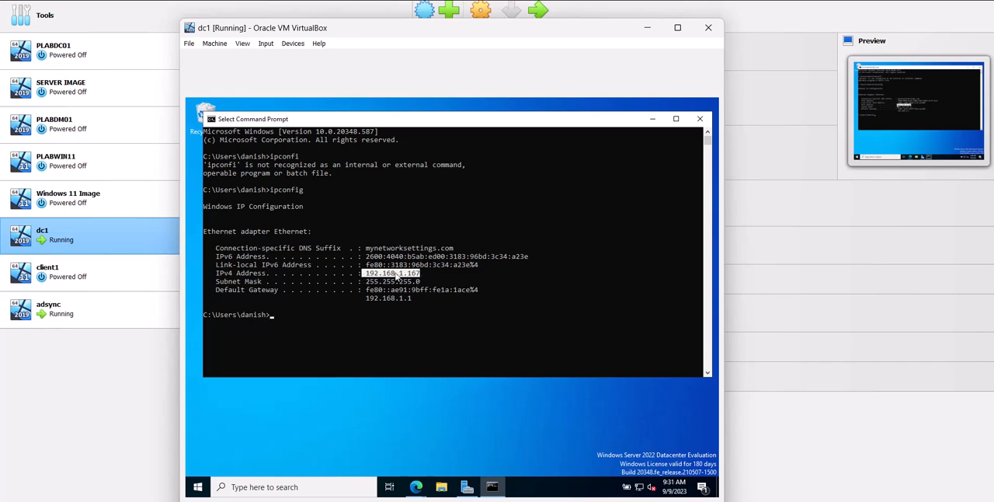
pyautogui.moveTo(547, 264); pyautogui.dragTo(336, 257)
pyautogui.click(335, 257)
pyautogui.scroll(-2, 398, 292)
pyautogui.scroll(-2, 398, 292)
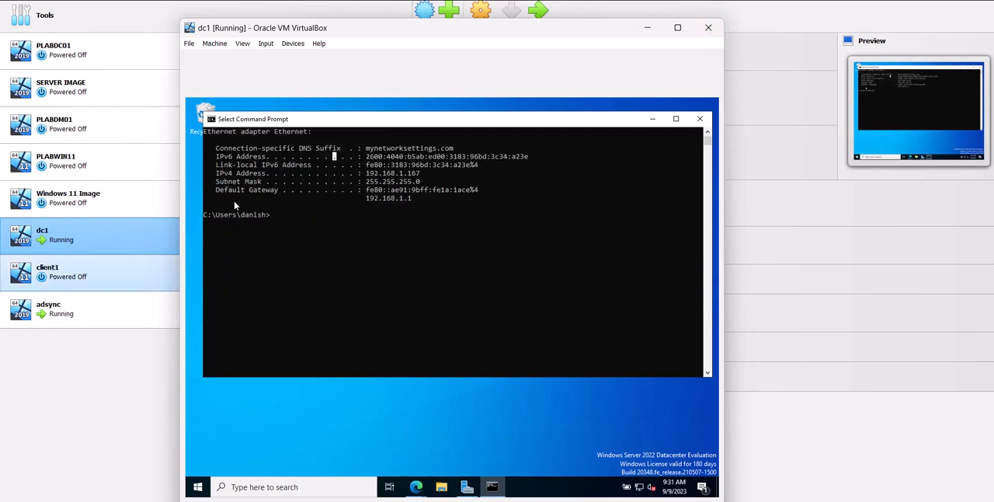
# Show the adsync virtual machine window and dismiss its mouse integration and keyboard capture notices
pyautogui.click(69, 313)
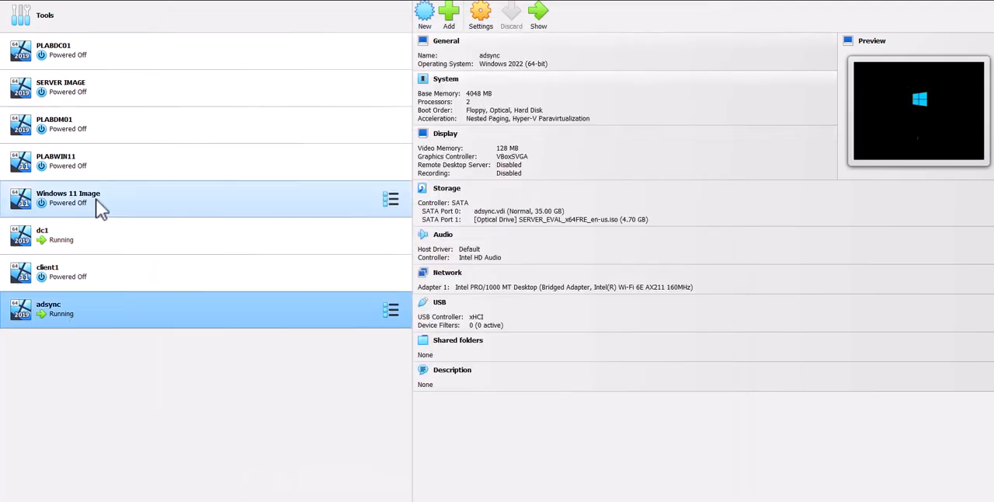
pyautogui.doubleClick(262, 304)
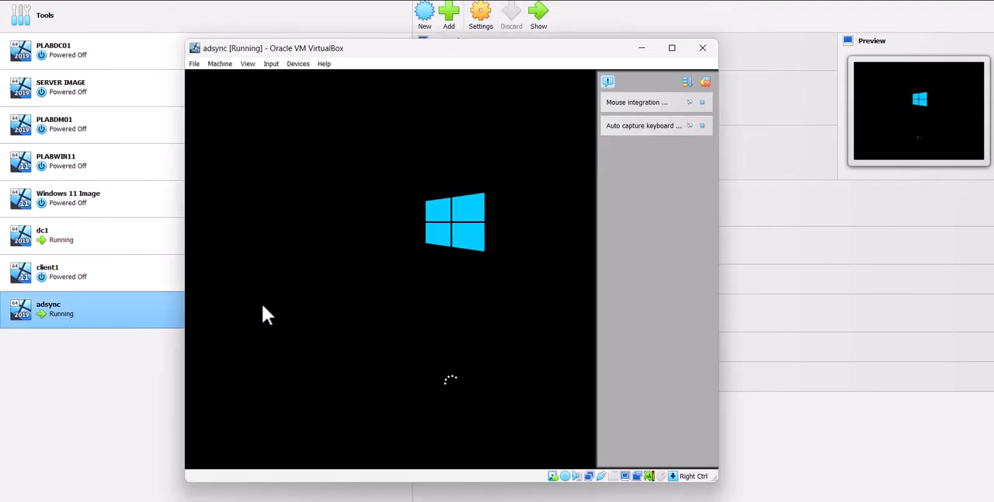
pyautogui.click(704, 102)
pyautogui.click(704, 103)
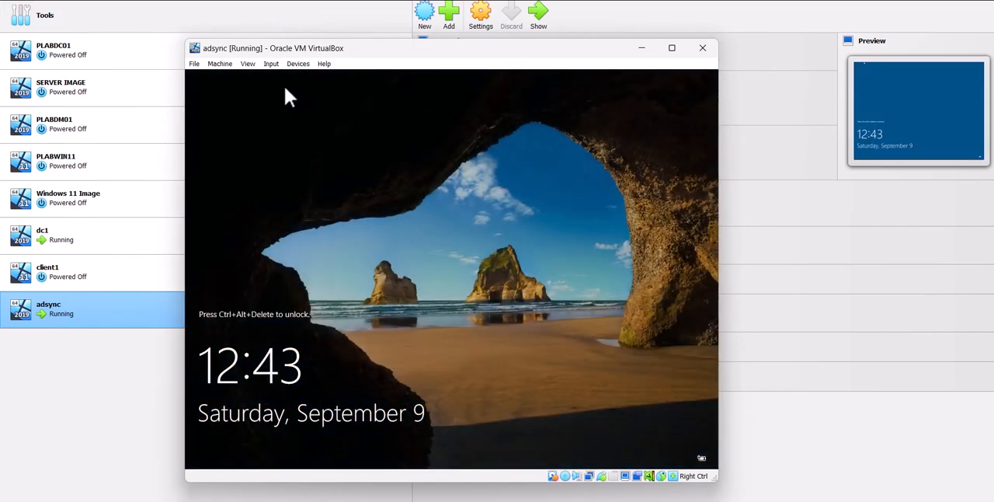
# Send Ctrl-Alt-Del to adsync and sign in as Administrator with the account password
pyautogui.click(274, 64)
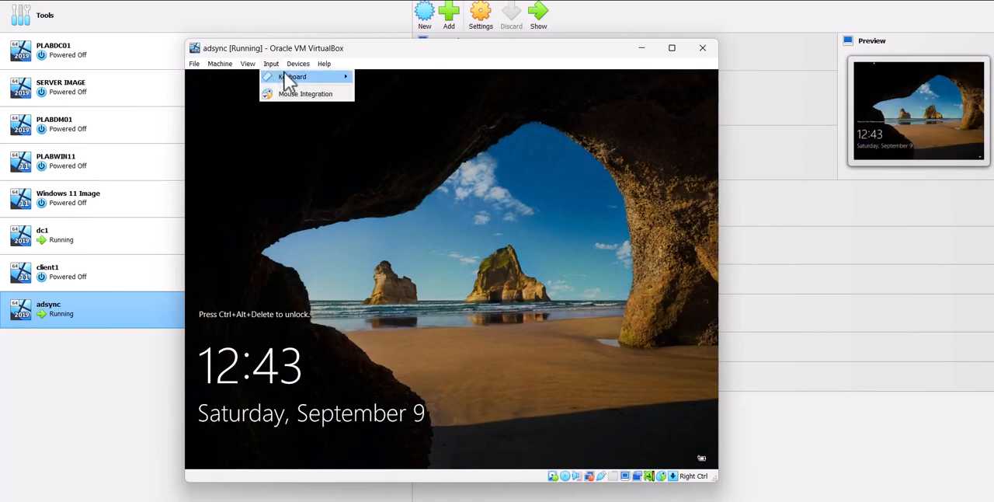
pyautogui.moveTo(292, 77)
pyautogui.click(424, 107)
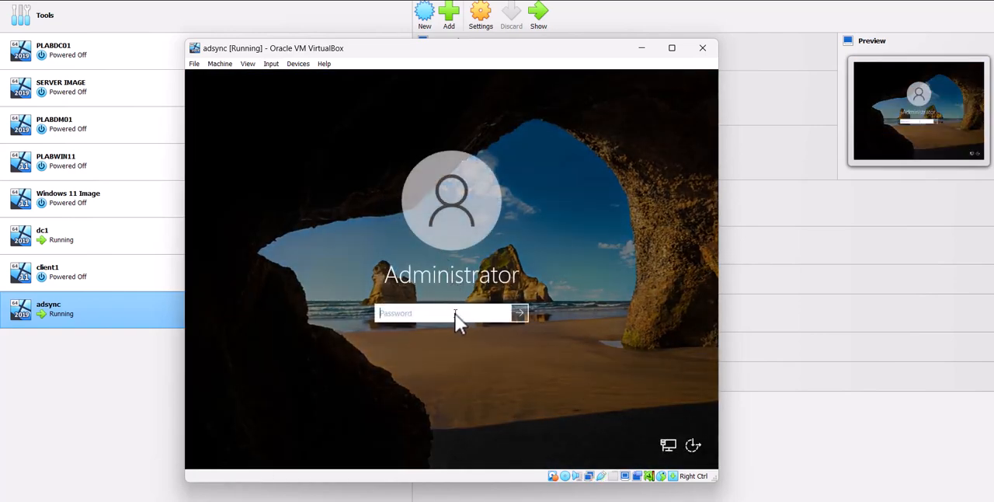
pyautogui.write('••')
pyautogui.press('BackSpace')
pyautogui.press('BackSpace')
pyautogui.write('•••••••••')
pyautogui.press('Return')
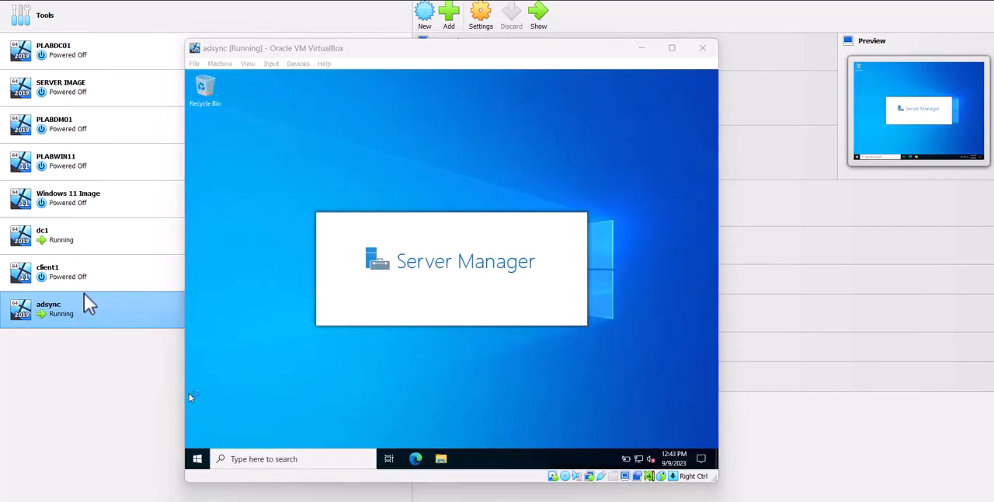
# Run ipconfig in the Command Prompt on adsync and examine the Ethernet adapter's IPv4 address
pyautogui.click(325, 463)
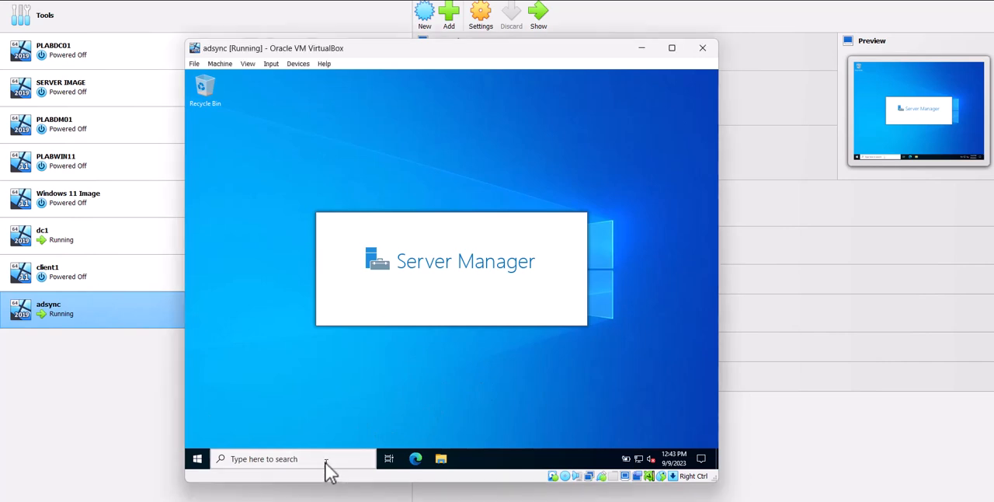
pyautogui.click(326, 464)
pyautogui.write('dm')
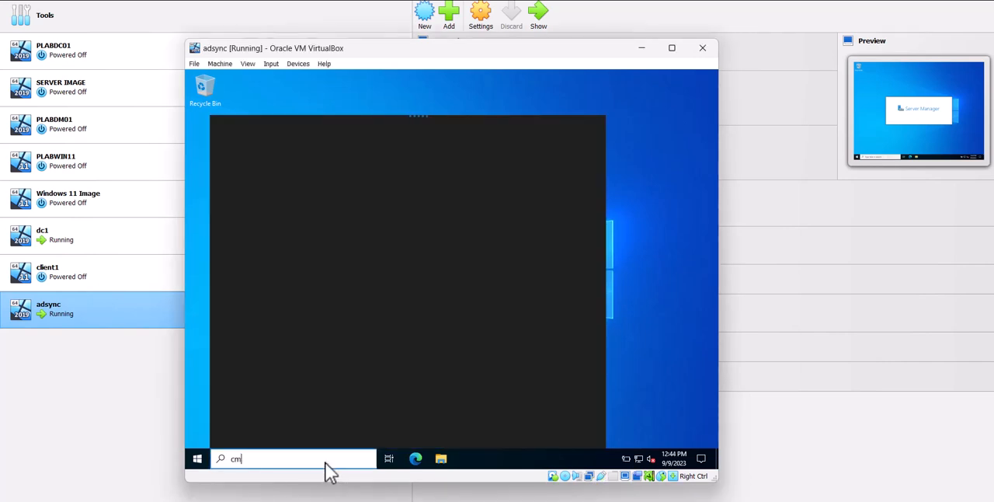
pyautogui.write('d')
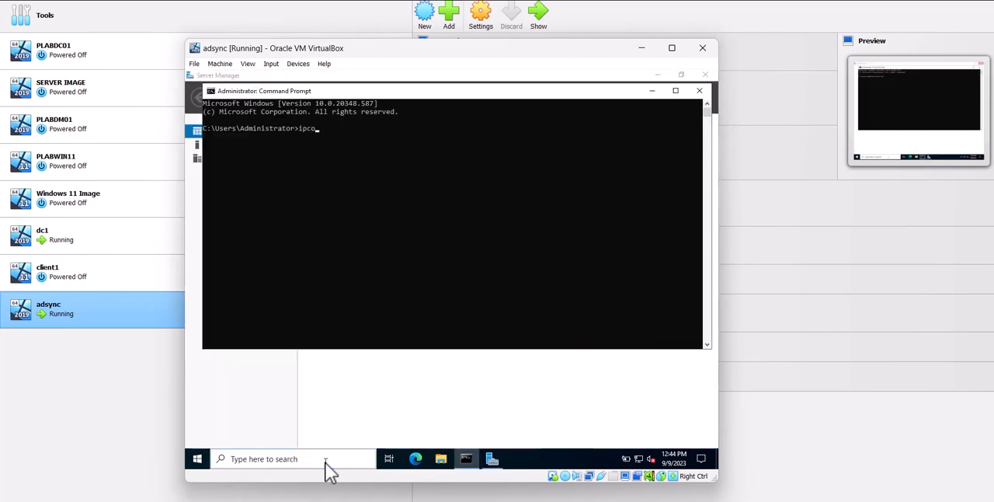
pyautogui.write('config')
pyautogui.press('Return')
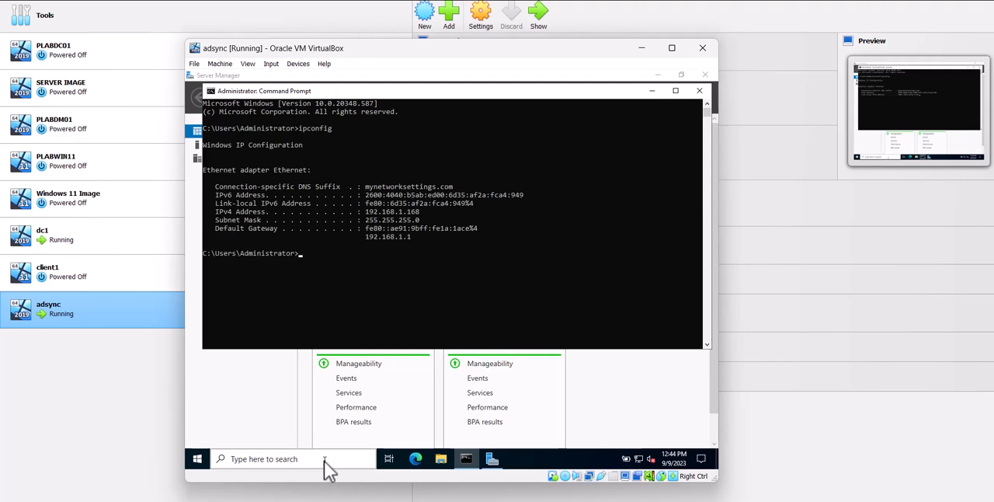
pyautogui.moveTo(420, 211); pyautogui.dragTo(404, 210)
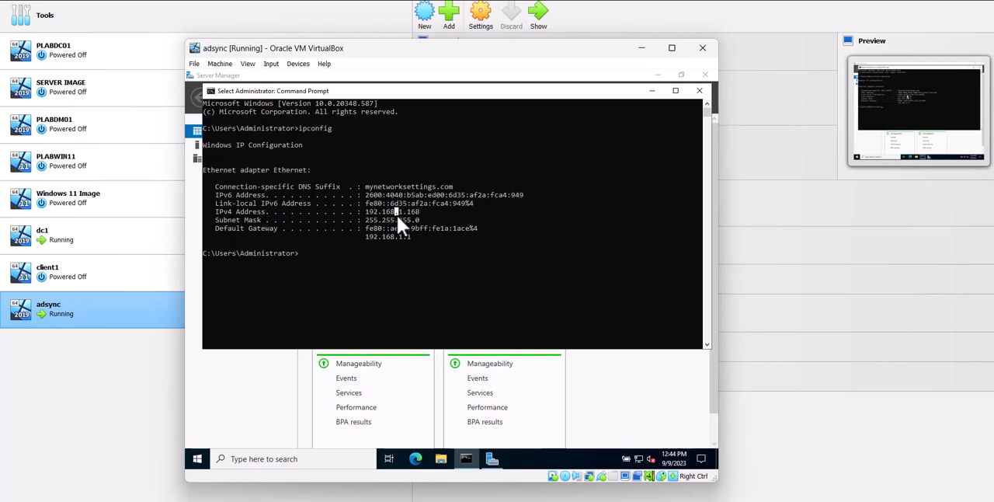
# Compare dc1's IPv4 address in its Command Prompt with the one on adsync
pyautogui.click(94, 271)
pyautogui.doubleClick(81, 241)
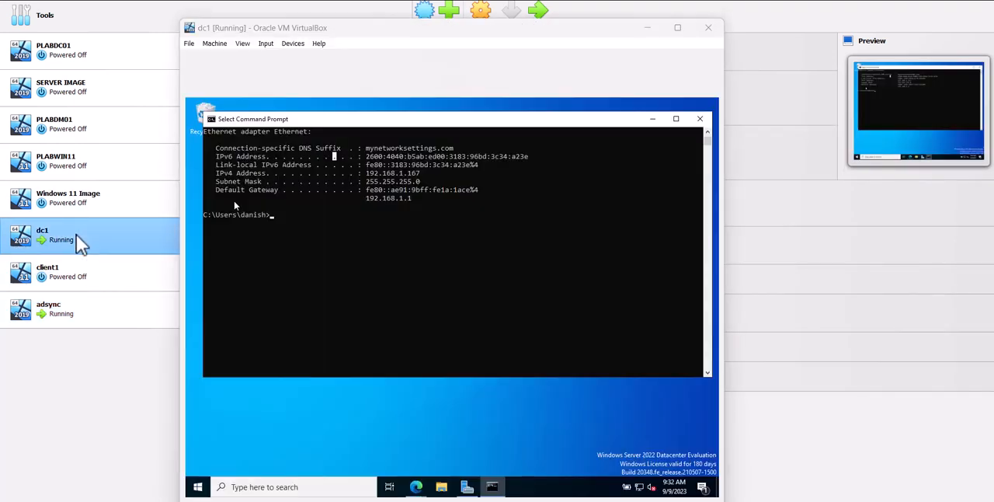
pyautogui.moveTo(421, 173); pyautogui.dragTo(409, 174)
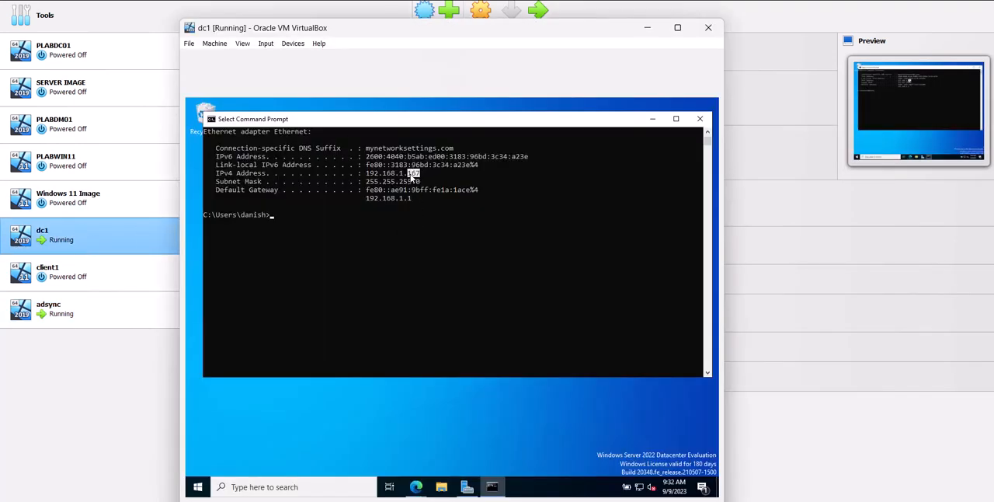
pyautogui.doubleClick(76, 305)
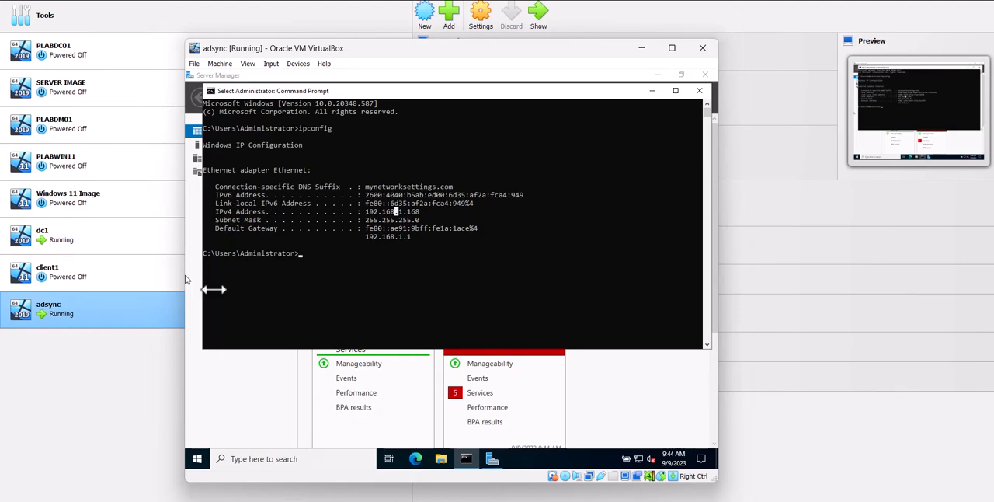
# Review the network adapter settings of adsync and dc1 without changing them, and return to the adsync machine
pyautogui.click(66, 315)
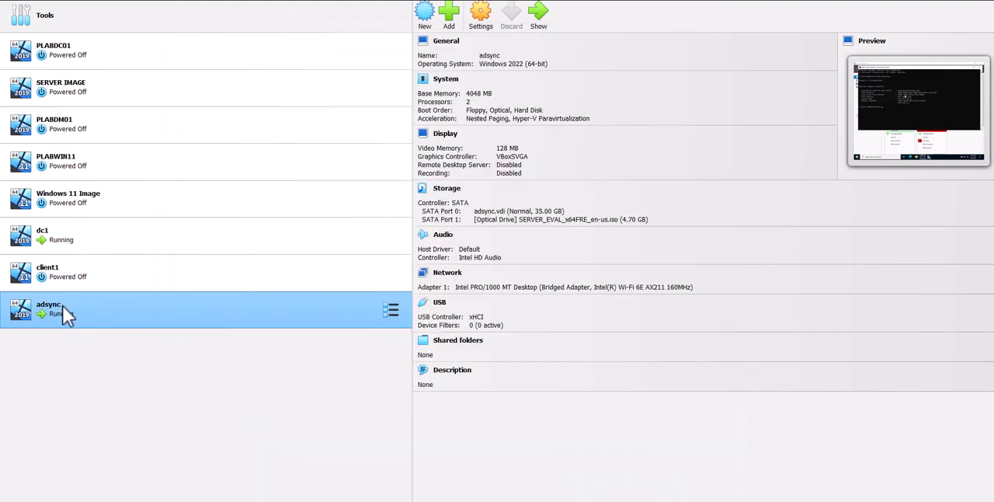
pyautogui.rightClick(63, 305)
pyautogui.click(100, 81)
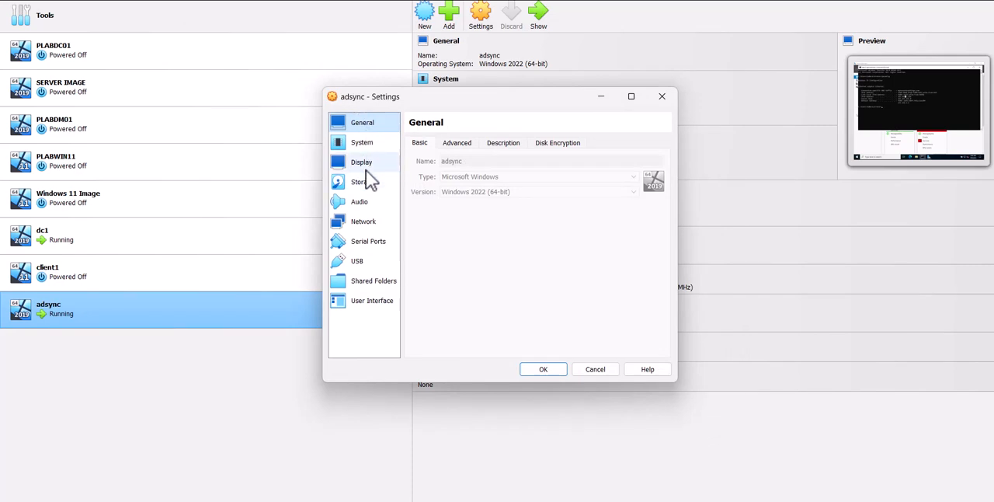
pyautogui.click(366, 222)
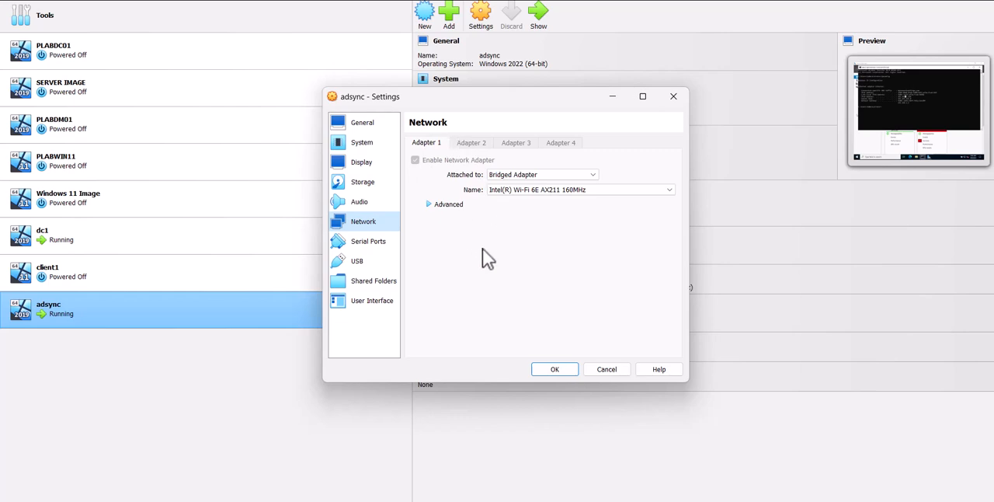
pyautogui.click(608, 370)
pyautogui.click(146, 243)
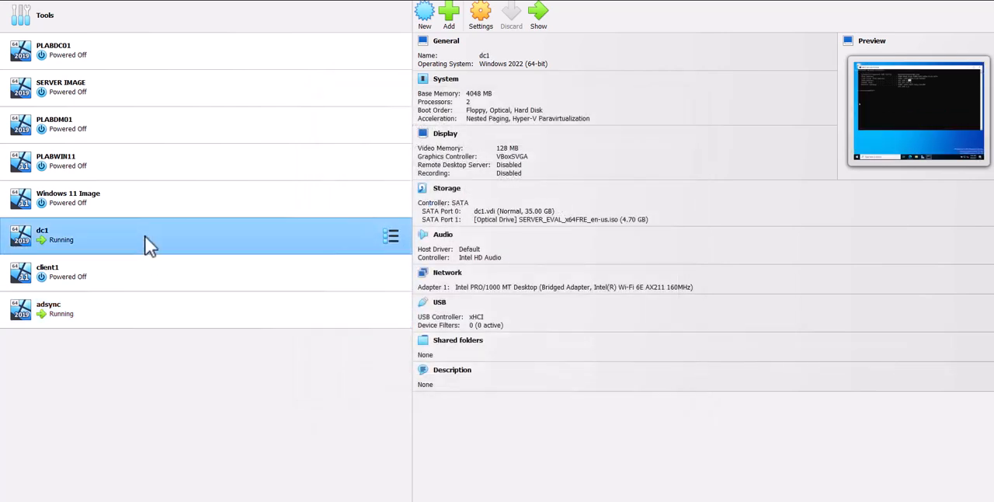
pyautogui.doubleClick(120, 309)
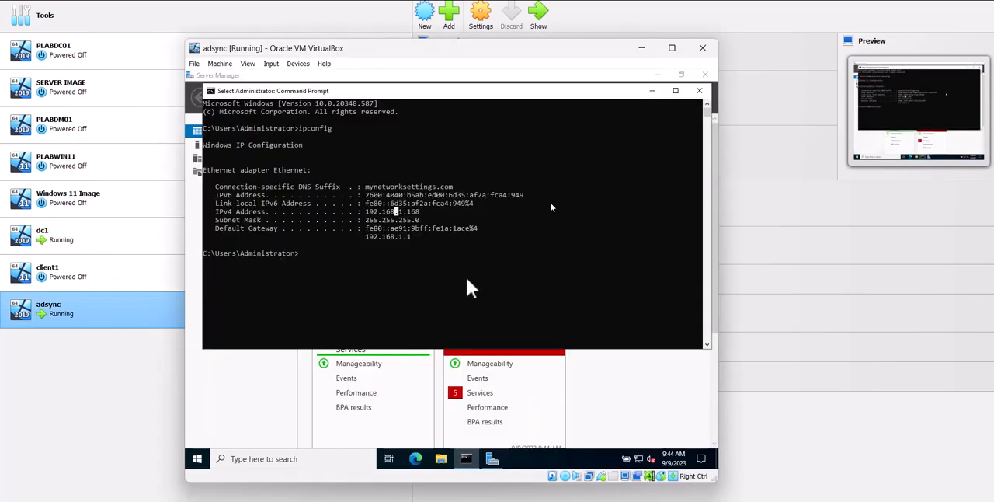
# Open the Computer Name/Domain Changes dialog from the advanced system settings on adsync
pyautogui.click(203, 461)
pyautogui.rightClick(206, 457)
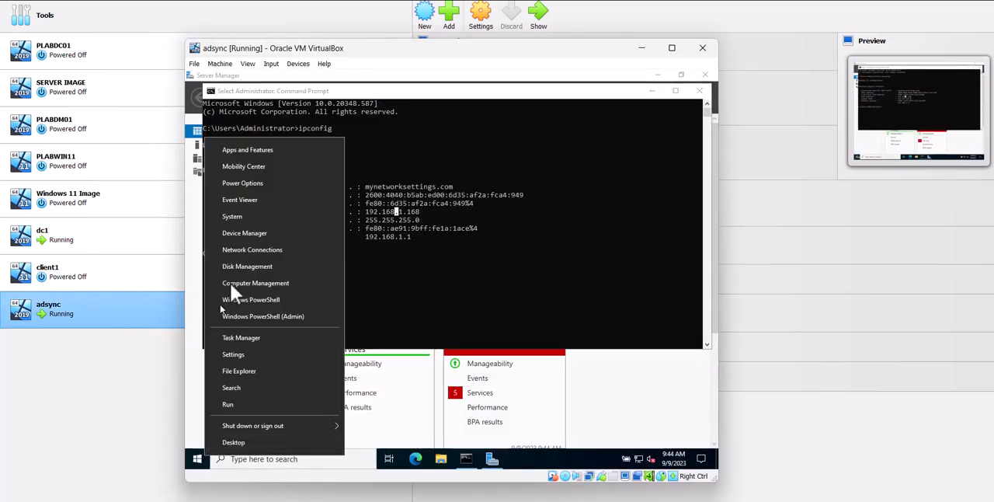
pyautogui.click(249, 216)
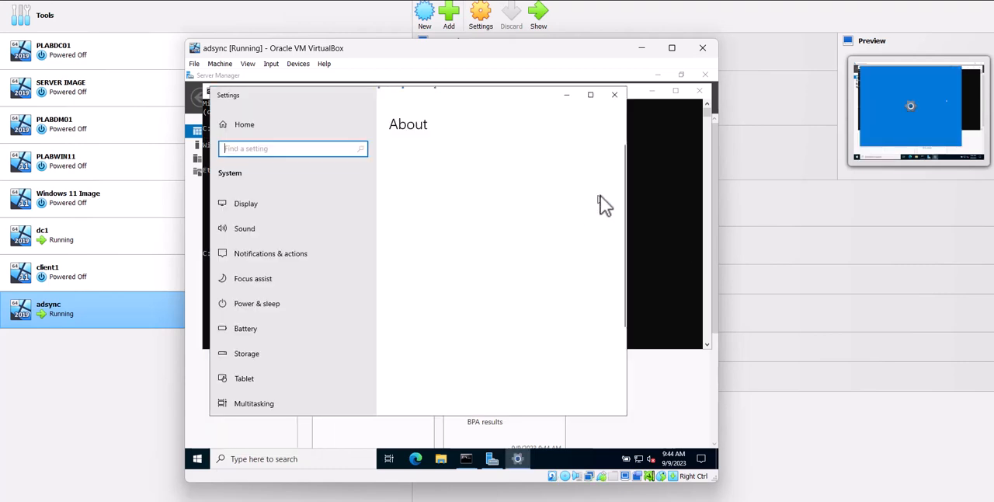
pyautogui.moveTo(620, 163); pyautogui.dragTo(624, 317)
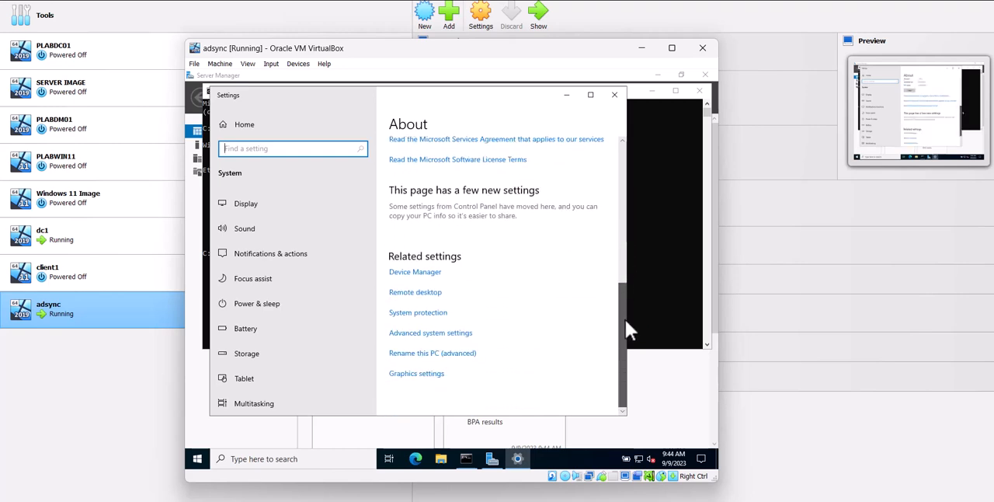
pyautogui.click(457, 335)
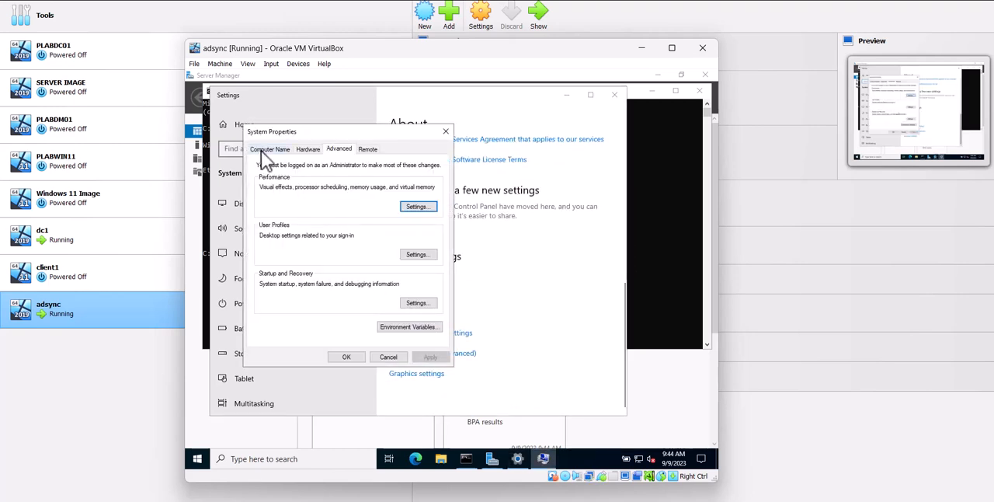
pyautogui.click(265, 149)
pyautogui.click(427, 251)
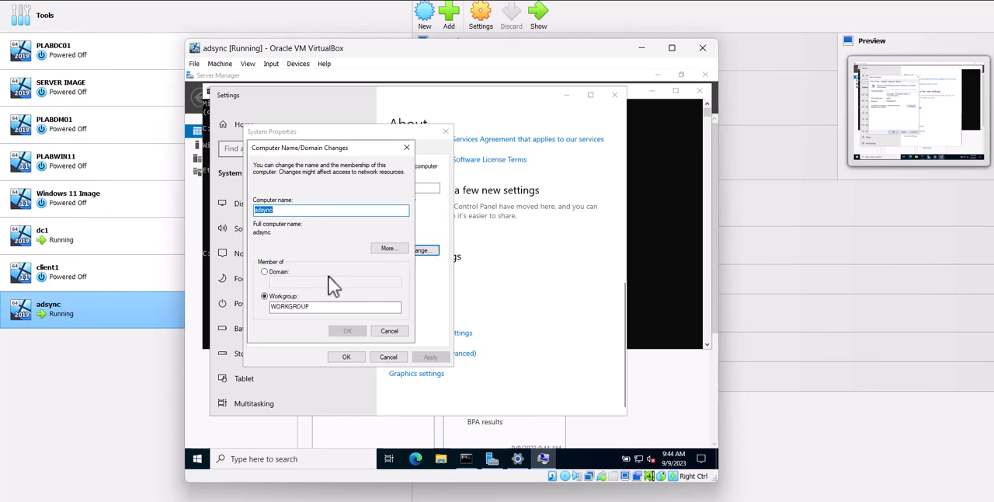
# Try to join adsync to the domain b2pservice.com instead of the workgroup
pyautogui.click(284, 272)
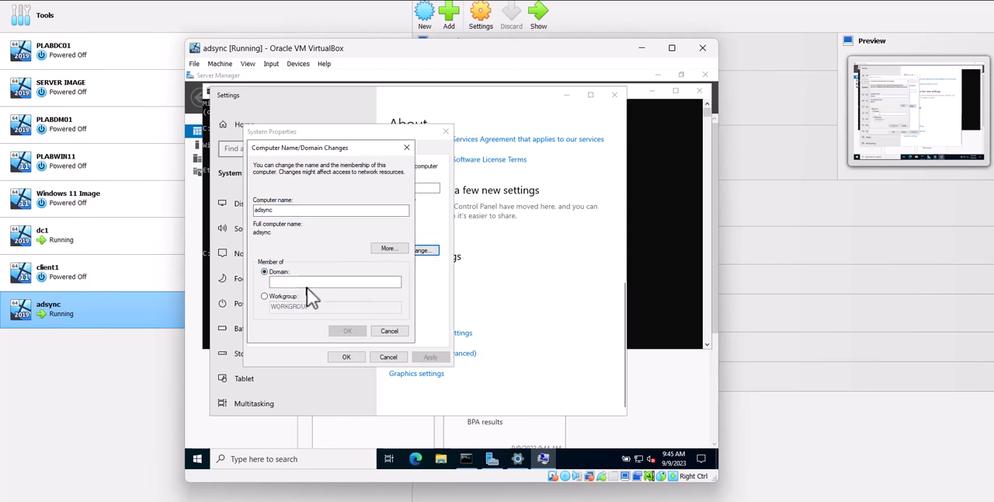
pyautogui.click(311, 281)
pyautogui.write('b2pserice.com')
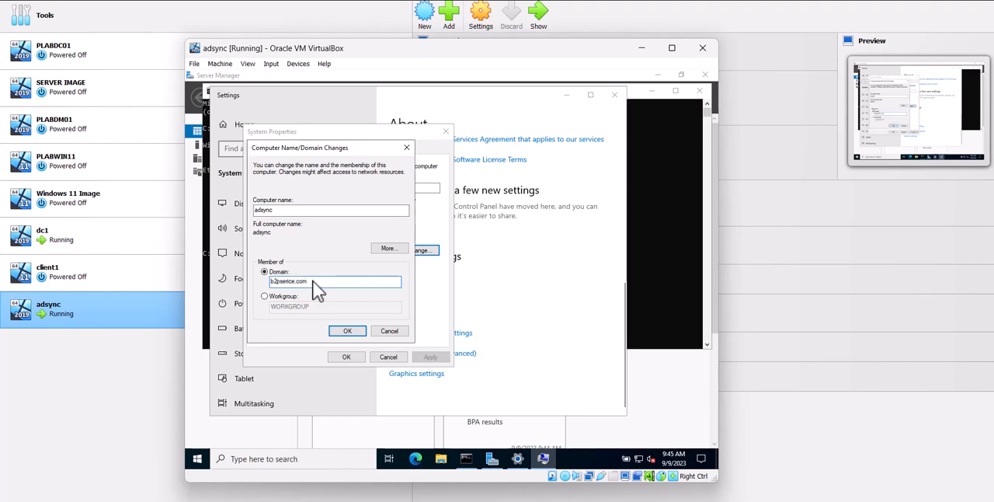
pyautogui.press('BackSpace')
pyautogui.press('BackSpace')
pyautogui.press('BackSpace')
pyautogui.press('BackSpace')
pyautogui.press('BackSpace')
pyautogui.press('BackSpace')
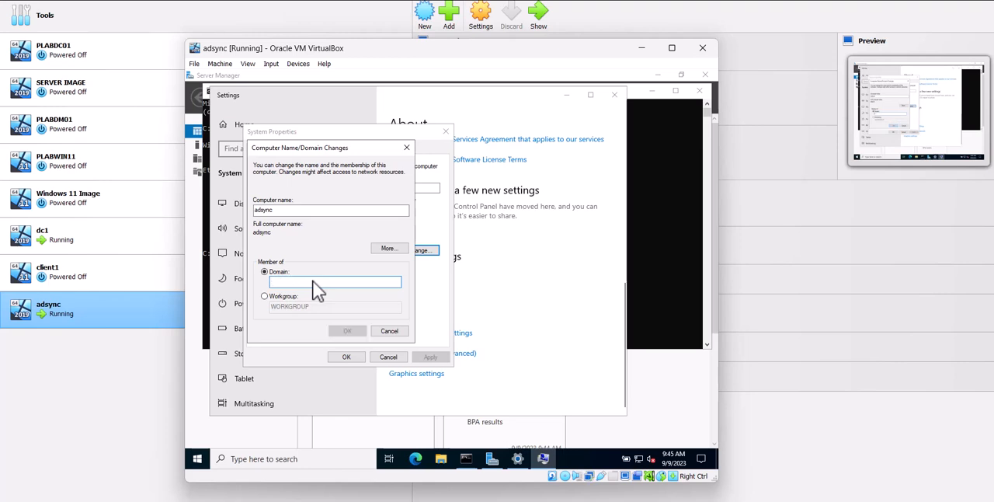
pyautogui.write('b2service.com')
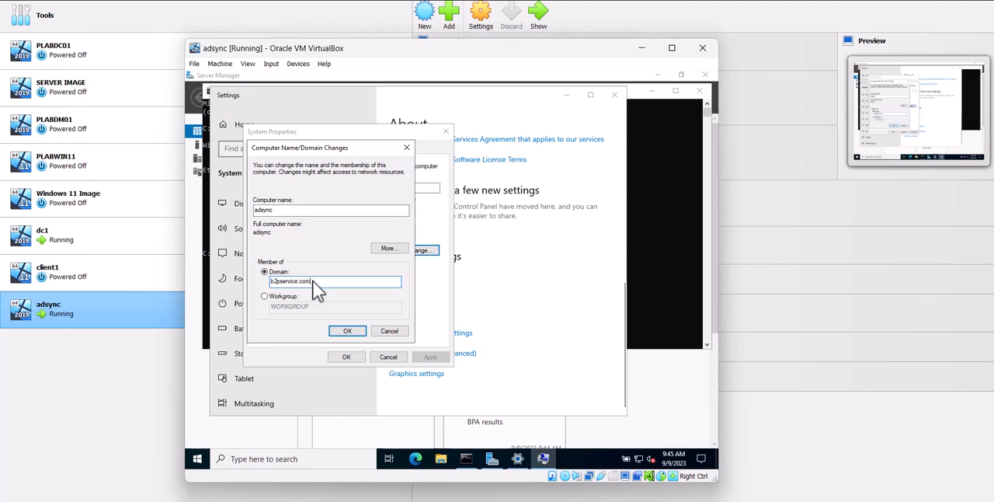
pyautogui.press('Return')
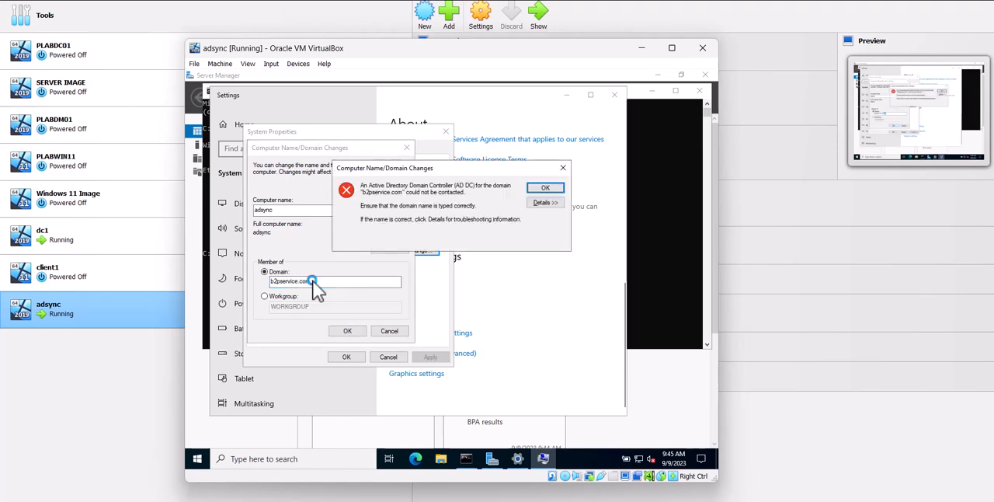
# Examine the details of the domain join error and close the message
pyautogui.click(544, 202)
pyautogui.tripleClick(395, 320)
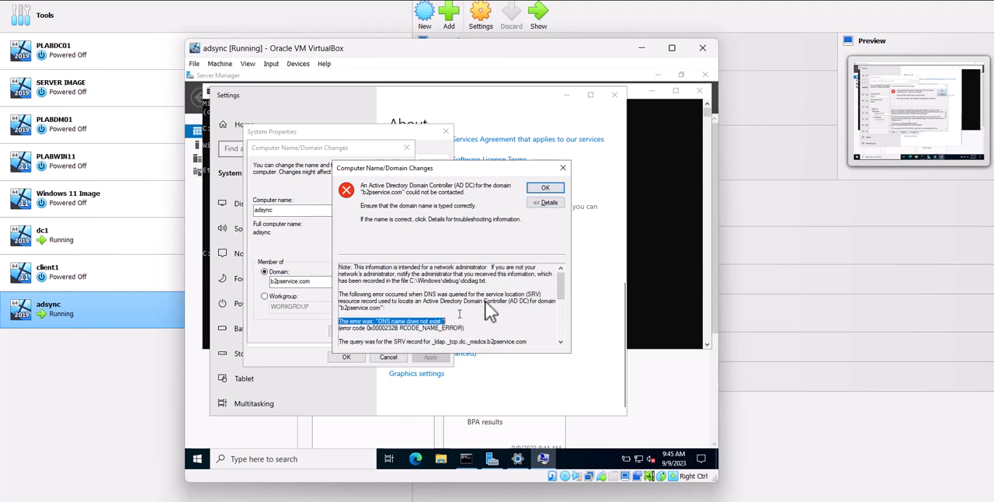
pyautogui.click(563, 168)
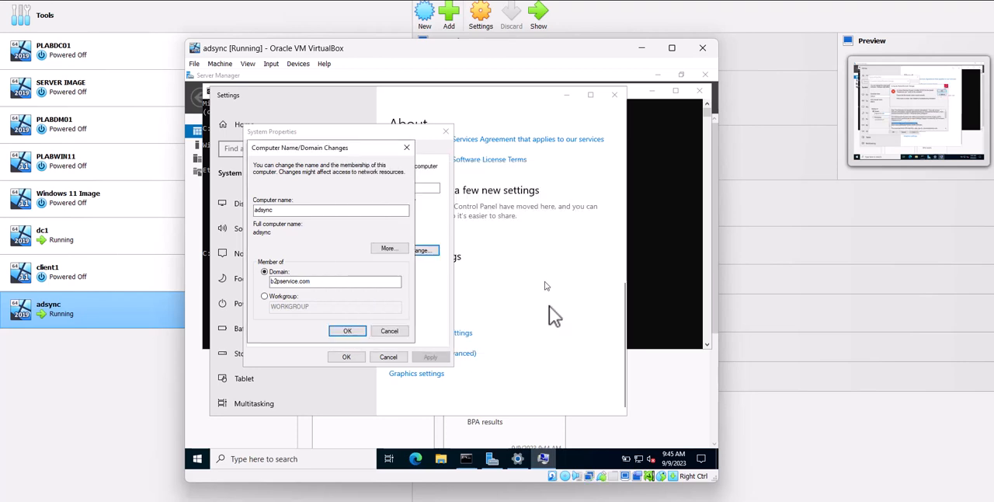
# Open the list of network adapters from the network settings on adsync
pyautogui.rightClick(638, 457)
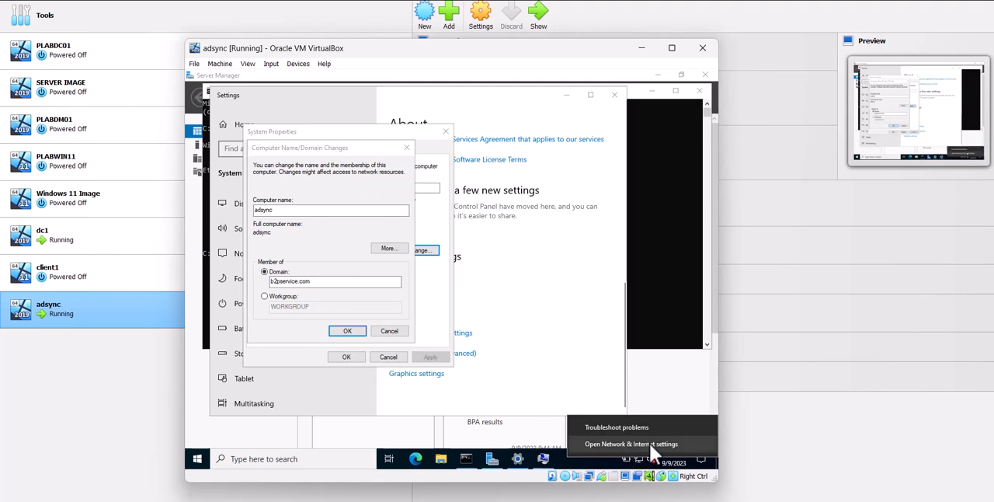
pyautogui.click(576, 369)
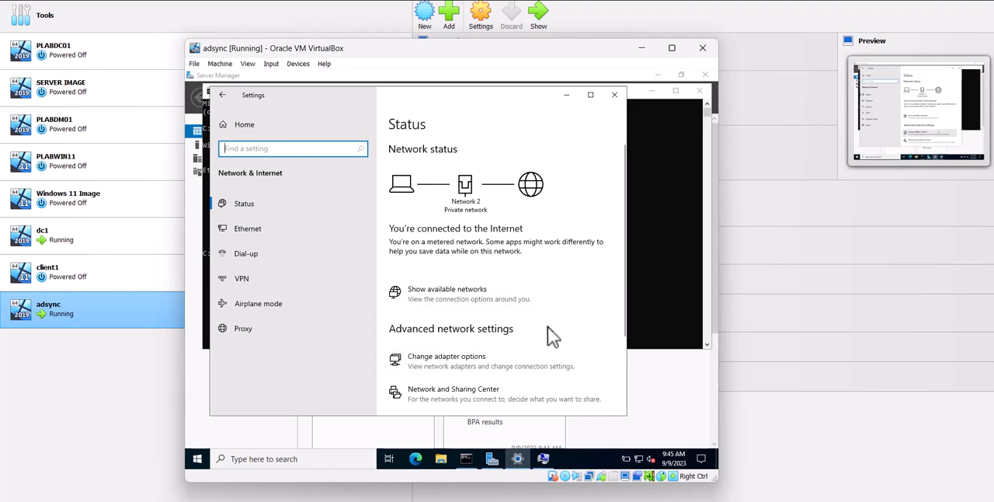
pyautogui.scroll(-3, 547, 327)
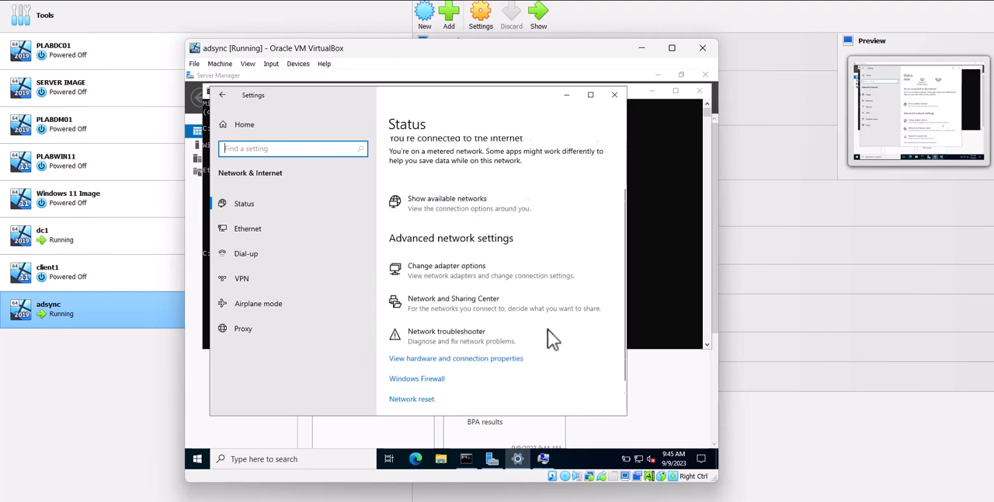
pyautogui.click(449, 268)
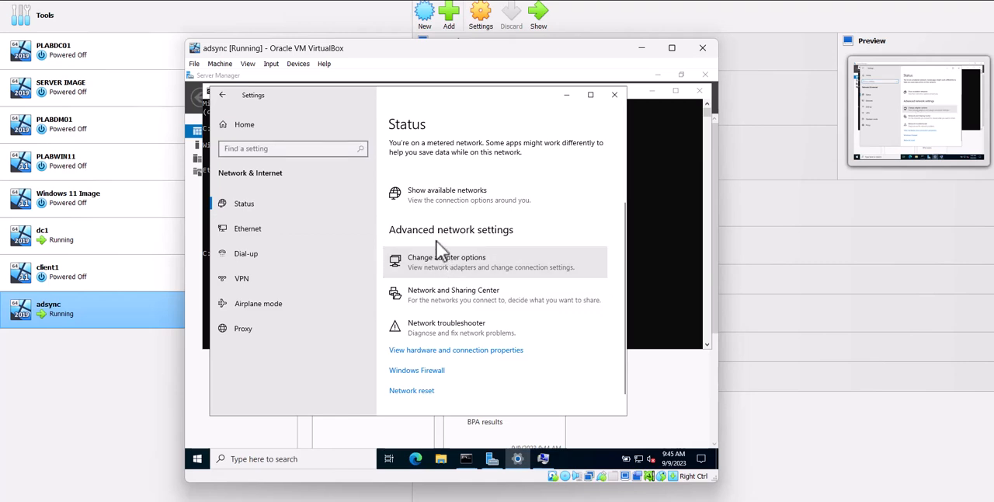
# Disable the Ethernet adapter of adsync and enable it again
pyautogui.rightClick(289, 167)
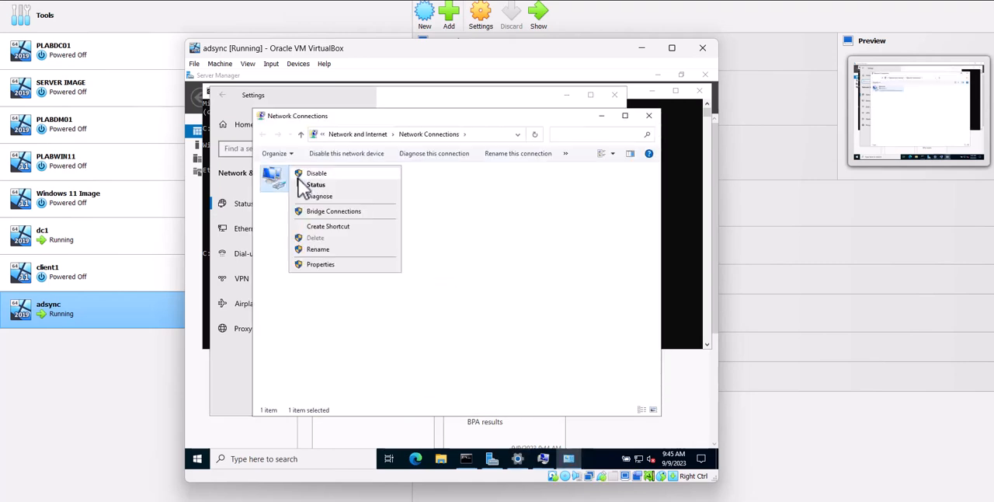
pyautogui.click(282, 177)
pyautogui.rightClick(301, 179)
pyautogui.click(302, 183)
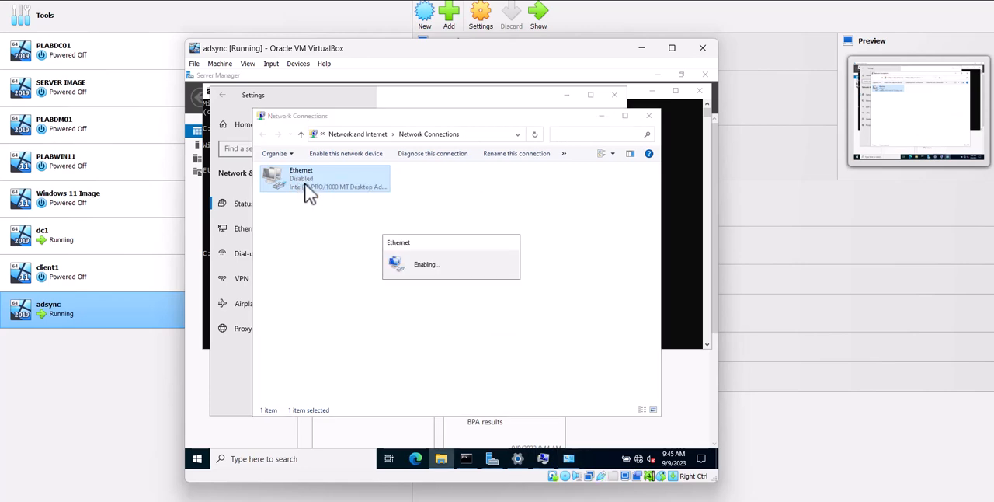
# Set the preferred DNS server to 192.168.1.167 in the IPv4 properties of adsync's Ethernet adapter
pyautogui.rightClick(305, 185)
pyautogui.click(337, 276)
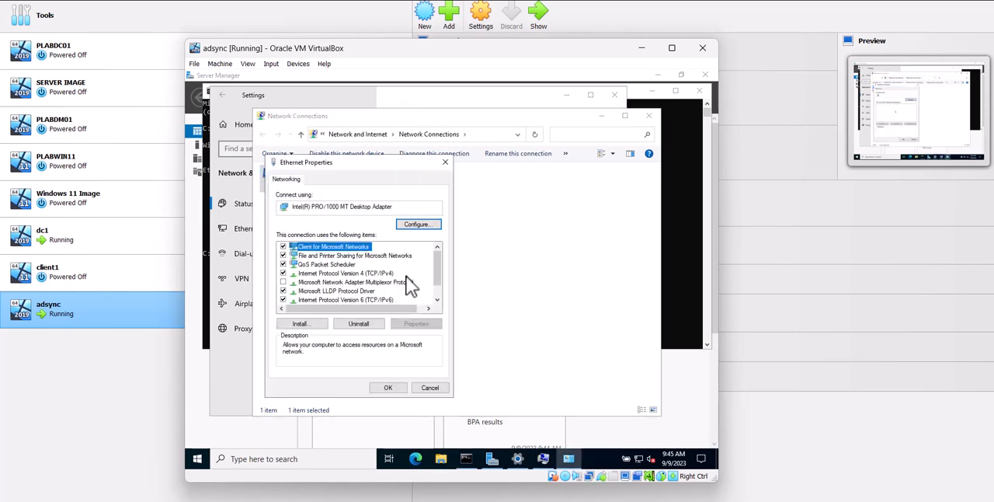
pyautogui.click(379, 276)
pyautogui.click(418, 323)
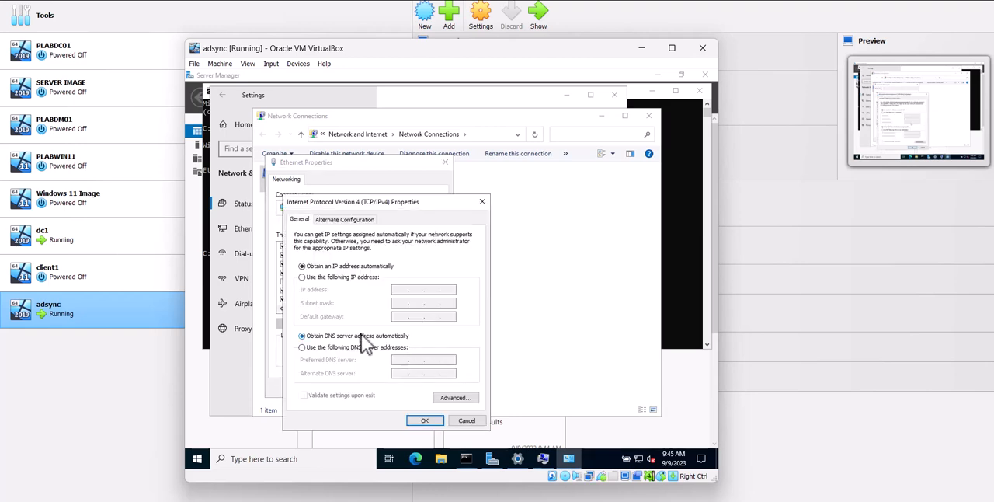
pyautogui.click(379, 348)
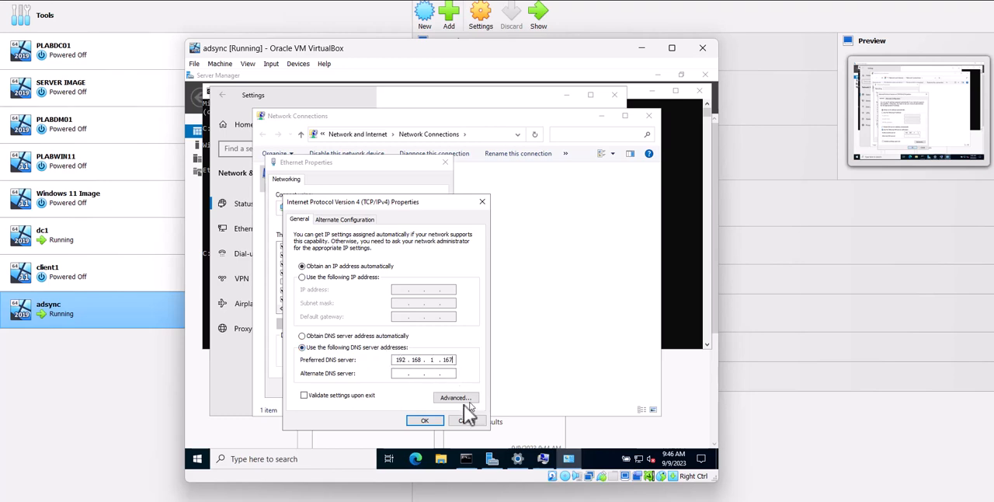
pyautogui.click(425, 421)
pyautogui.click(387, 388)
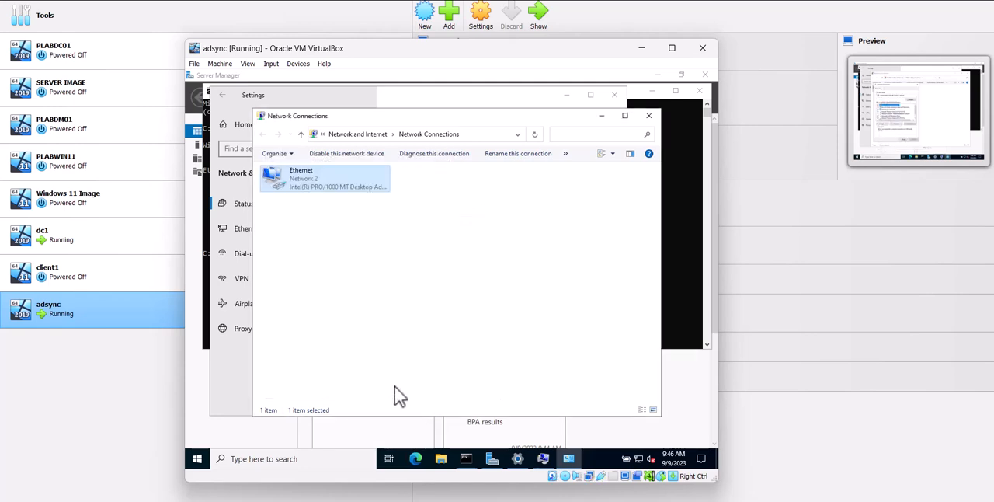
# Try again to join adsync to the domain b2pservice.com and review the details given for the attempt
pyautogui.click(699, 304)
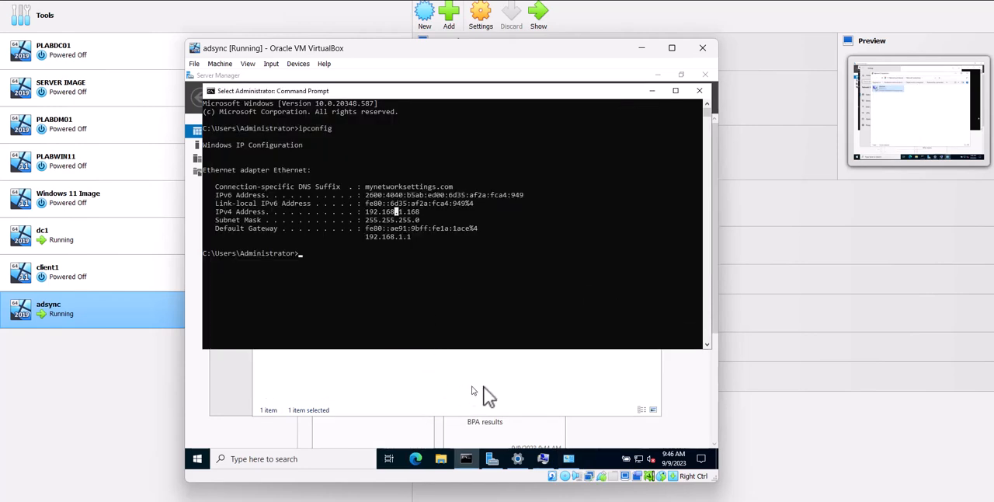
pyautogui.click(543, 457)
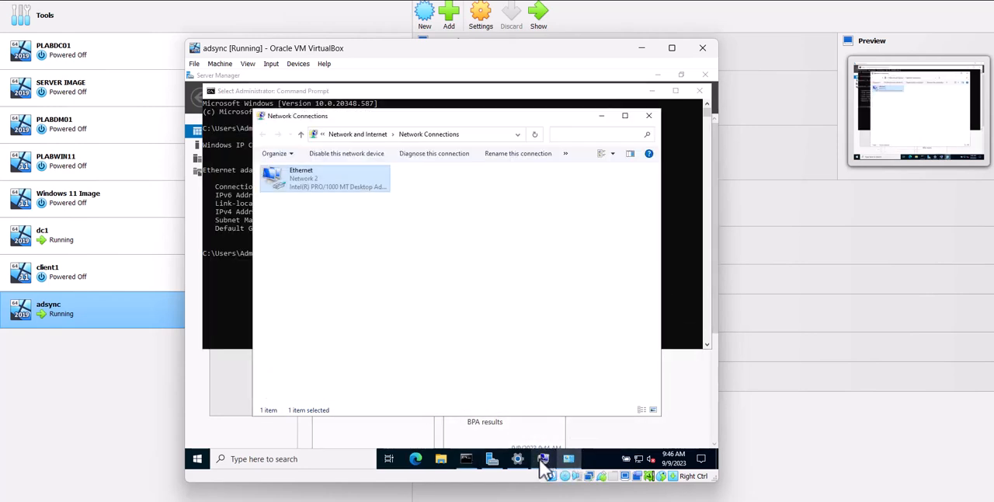
pyautogui.click(544, 458)
pyautogui.click(347, 331)
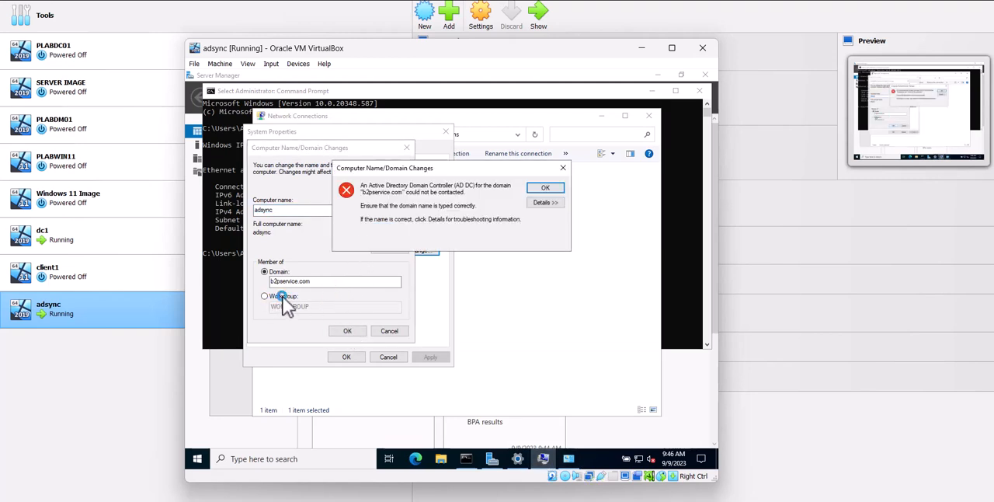
pyautogui.click(546, 203)
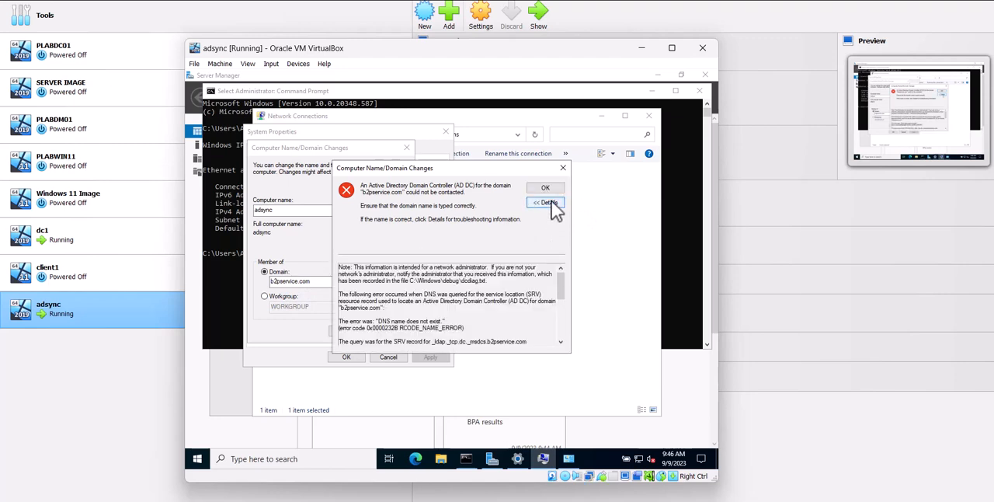
pyautogui.click(547, 189)
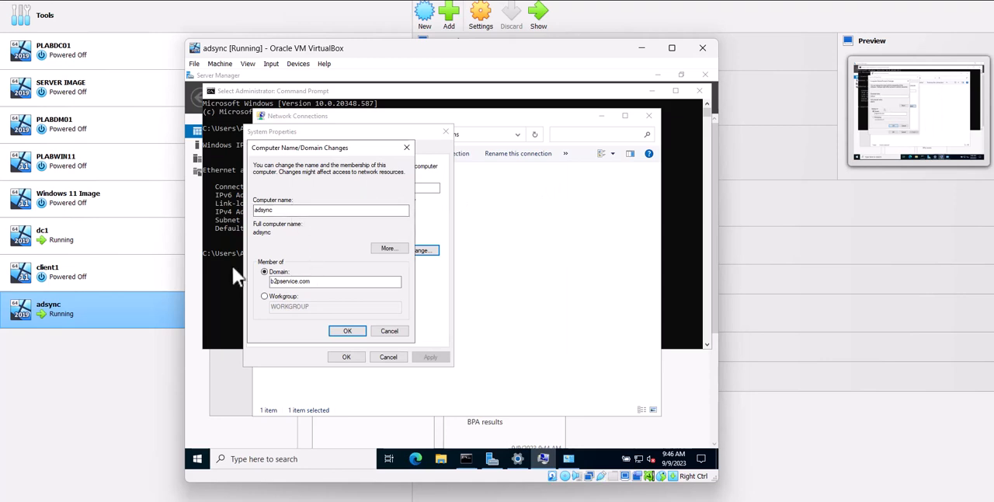
# Compare the IPv4 addresses of adsync and dc1 in their command prompts and return to the adsync machine
pyautogui.click(230, 241)
pyautogui.click(445, 221)
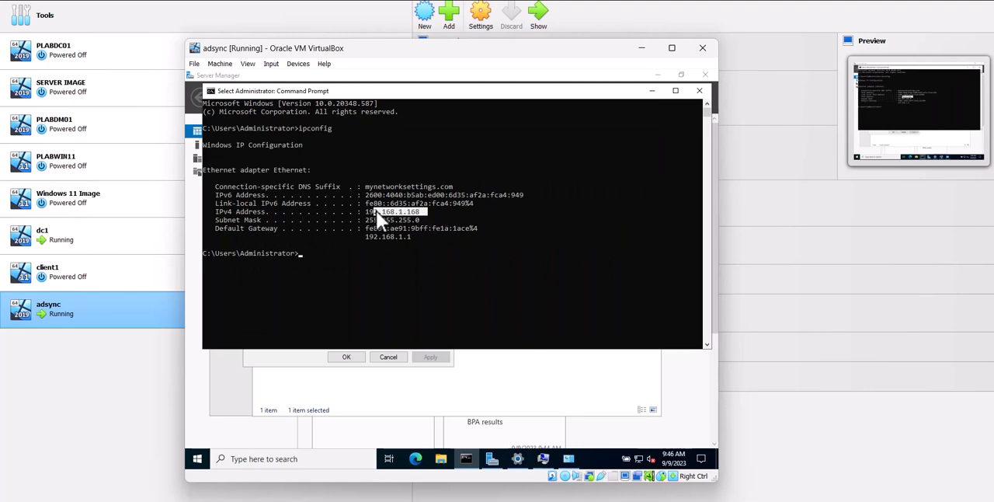
pyautogui.doubleClick(121, 221)
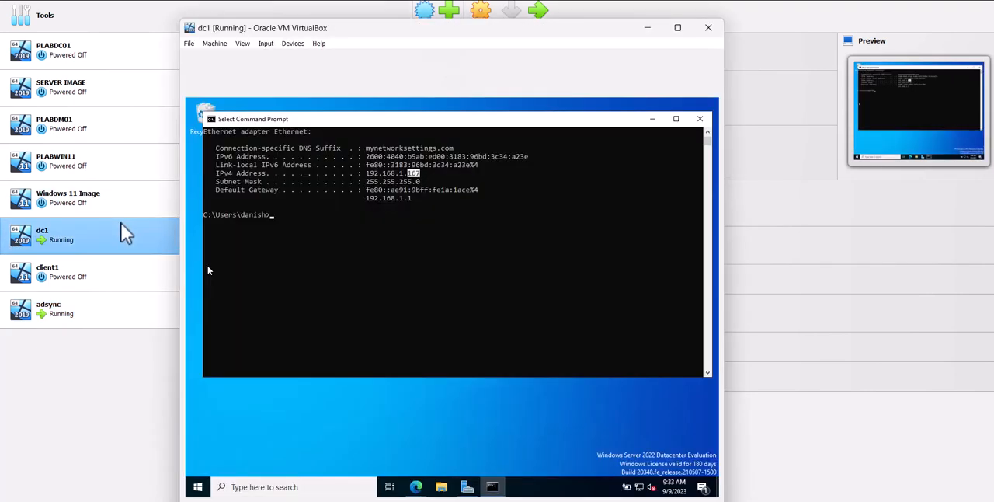
pyautogui.click(447, 206)
pyautogui.moveTo(444, 174); pyautogui.dragTo(379, 174)
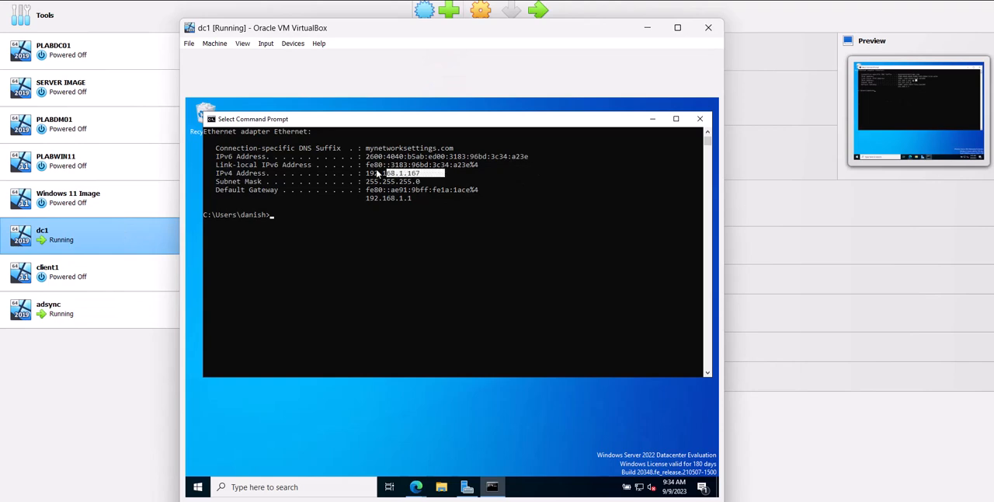
pyautogui.doubleClick(76, 304)
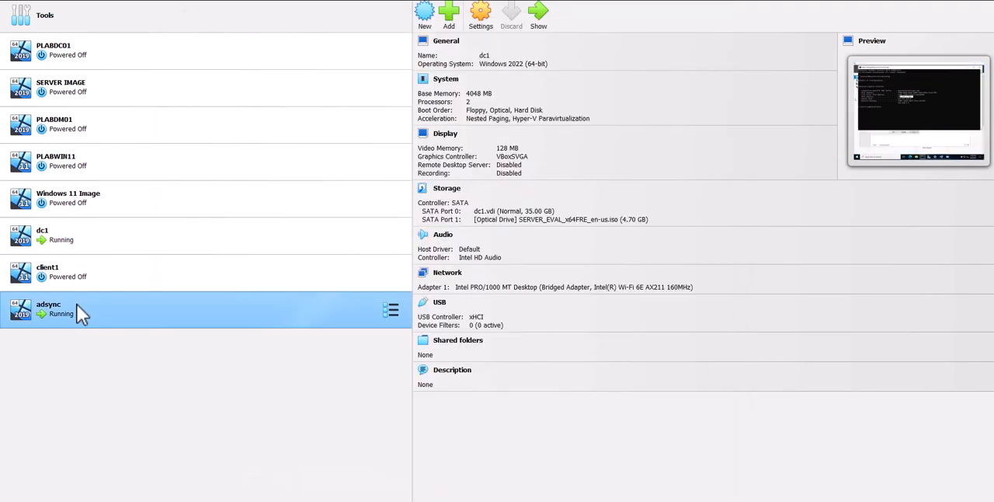
# Close the command prompt, Server Manager and the pending domain change dialog on adsync
pyautogui.click(706, 92)
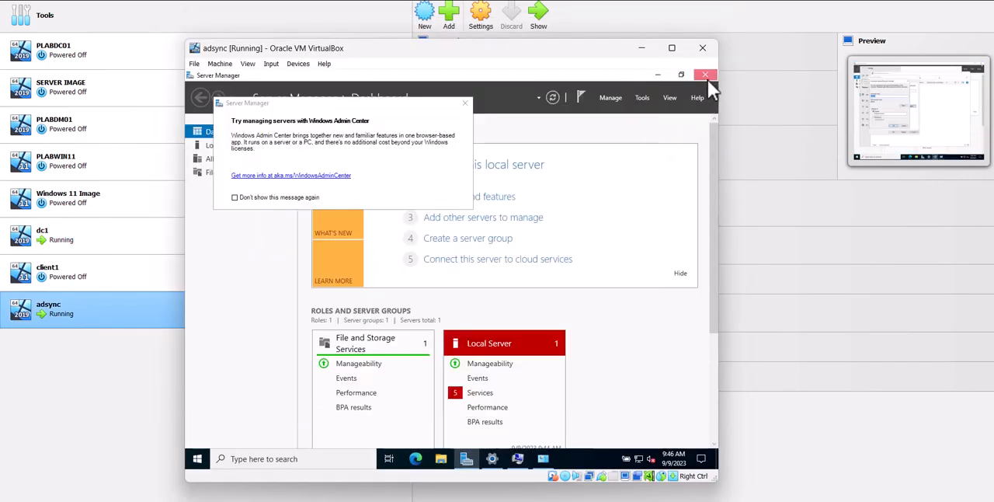
pyautogui.click(706, 76)
pyautogui.click(646, 112)
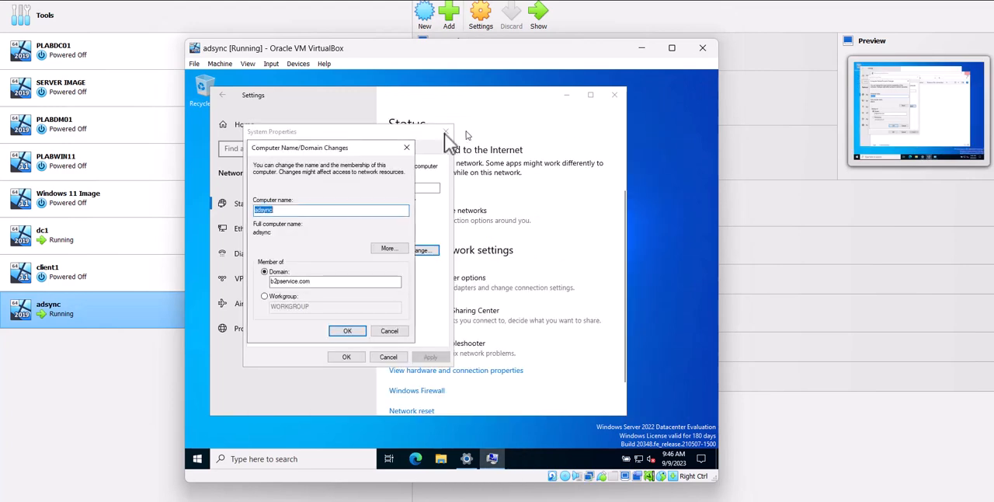
pyautogui.click(407, 147)
# Reopen the Computer Name/Domain Changes dialog on adsync from the advanced system settings
pyautogui.click(278, 457)
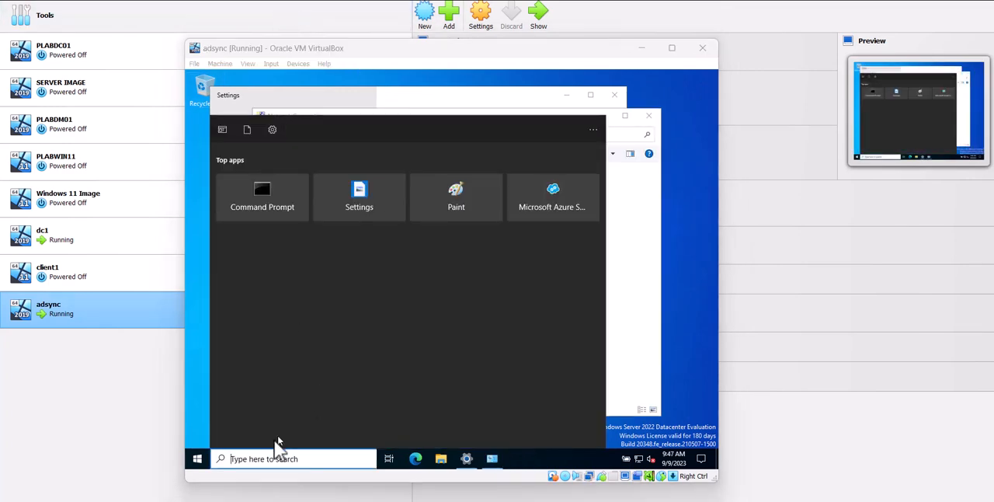
pyautogui.rightClick(196, 459)
pyautogui.click(220, 217)
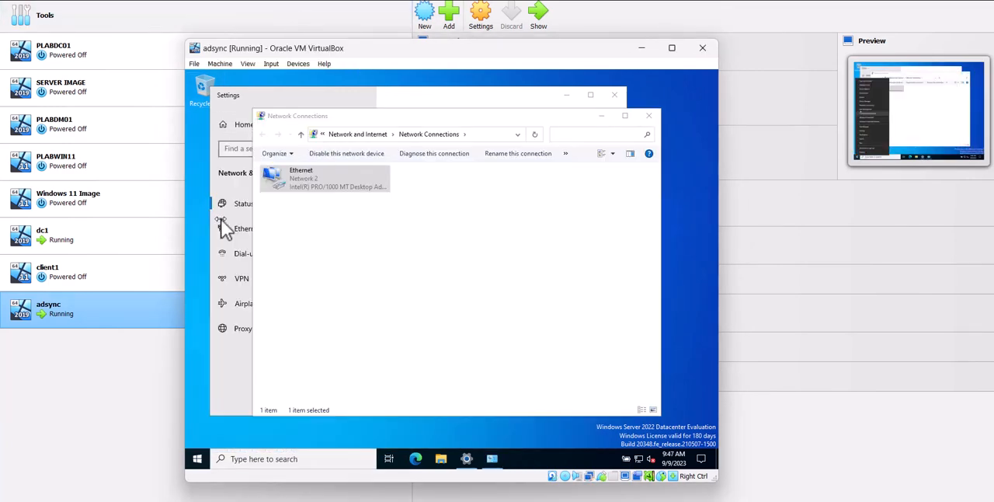
pyautogui.scroll(-10, 505, 325)
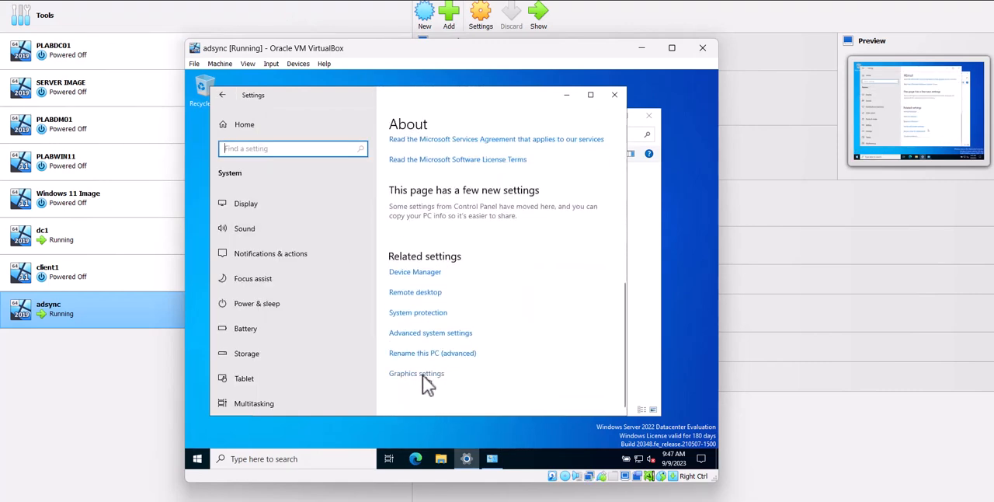
pyautogui.click(413, 335)
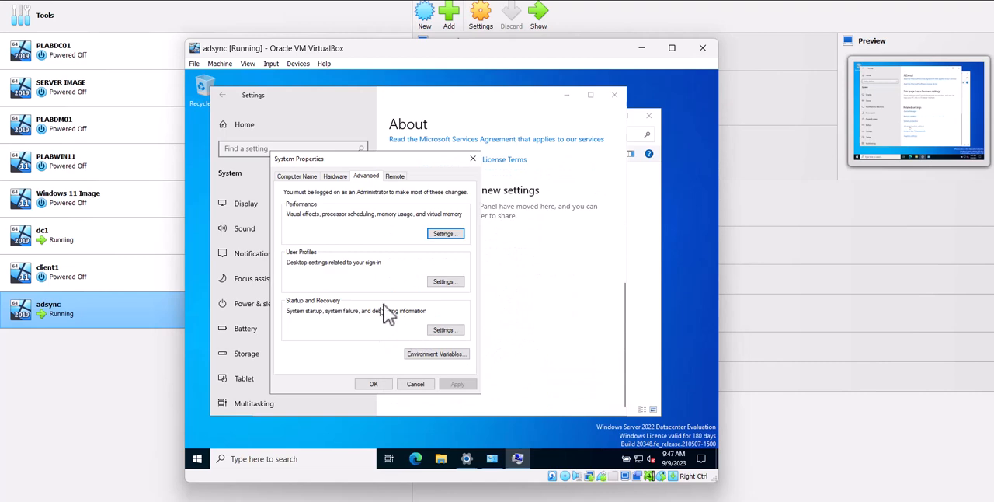
pyautogui.click(304, 177)
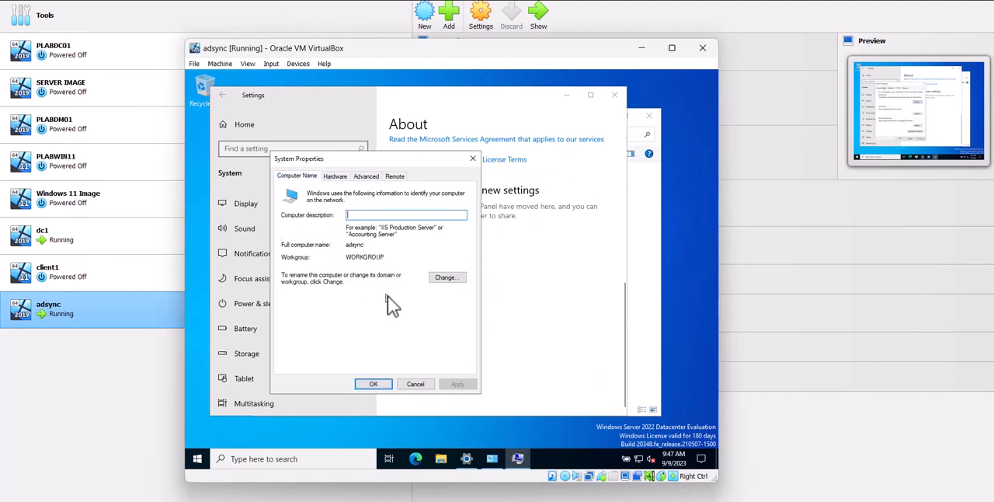
pyautogui.click(446, 278)
# Try to make adsync a member of the domain b2pservice.com from the reopened dialog and dismiss the resulting message
pyautogui.click(305, 299)
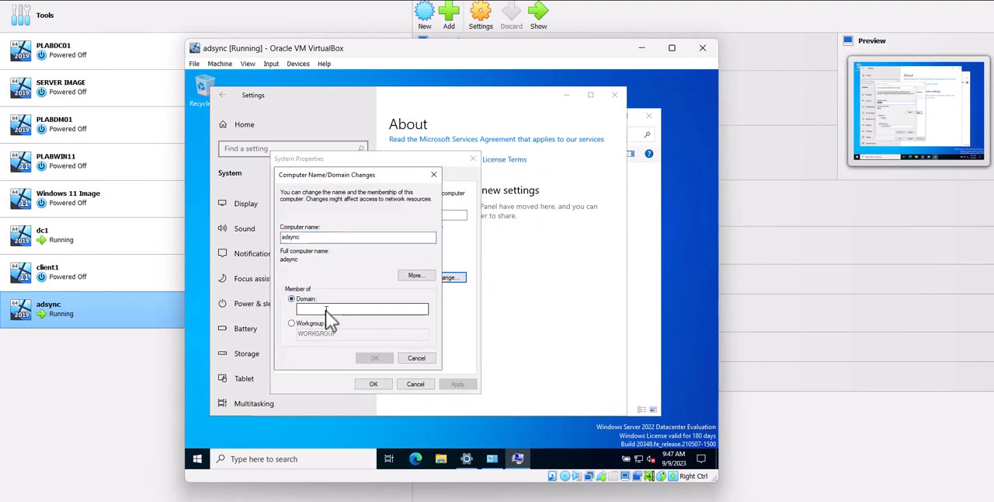
pyautogui.click(318, 309)
pyautogui.write('b2pservice.com')
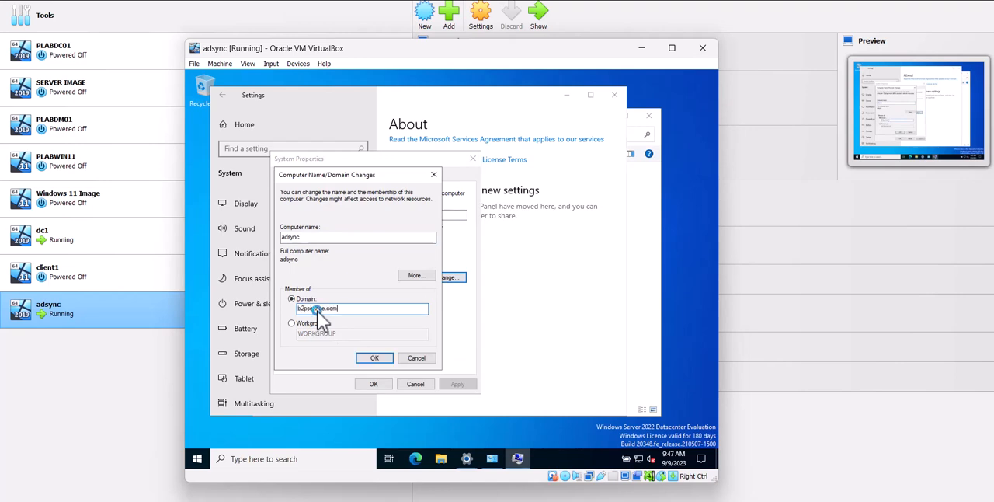
pyautogui.press('Return')
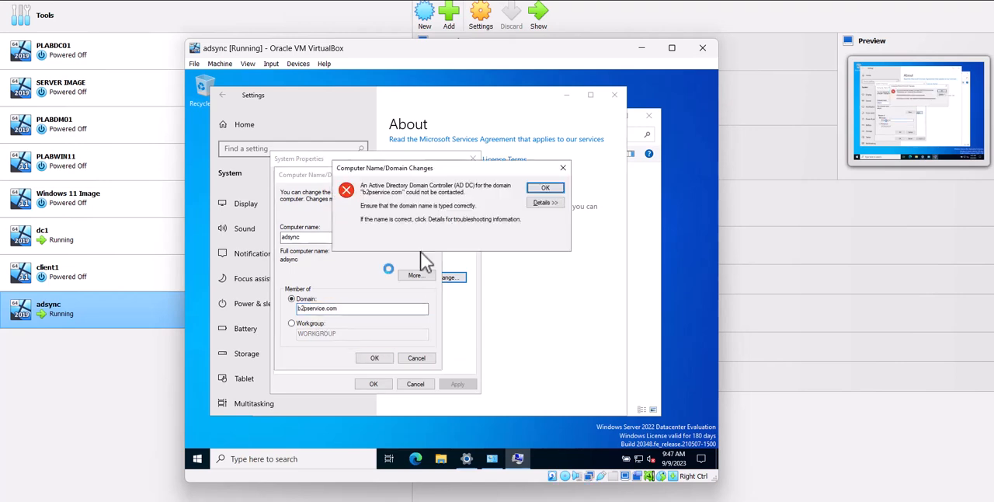
pyautogui.click(545, 188)
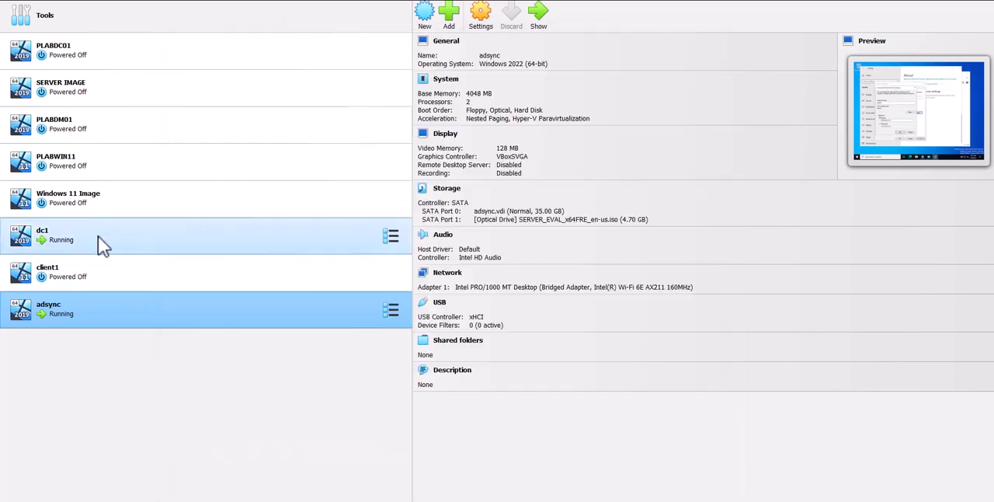
# Switch to dc1 and show the contents of b2pservice.com in Active Directory Users and Computers
pyautogui.doubleClick(98, 236)
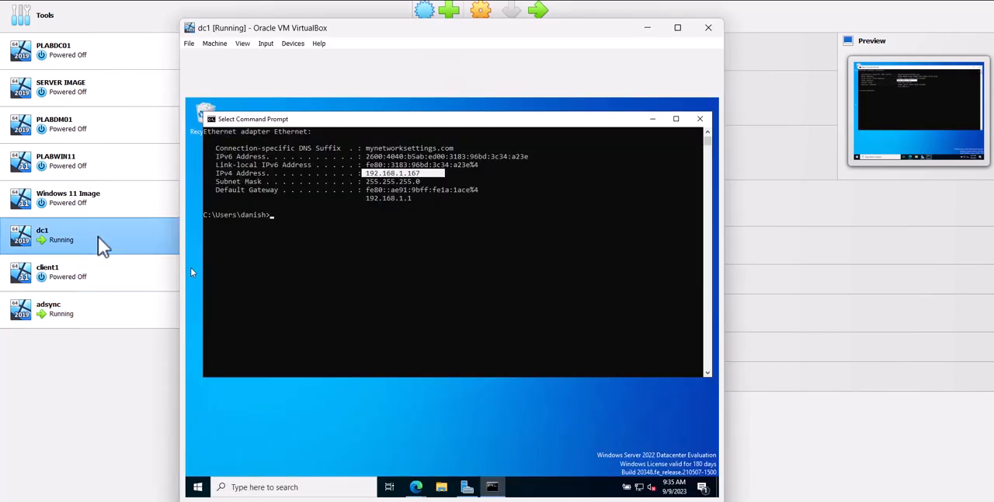
pyautogui.click(465, 487)
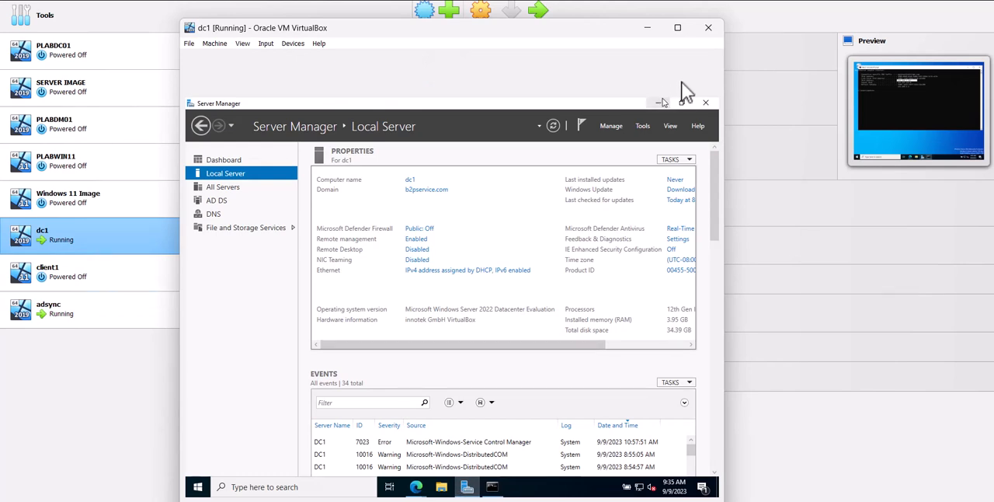
pyautogui.click(643, 126)
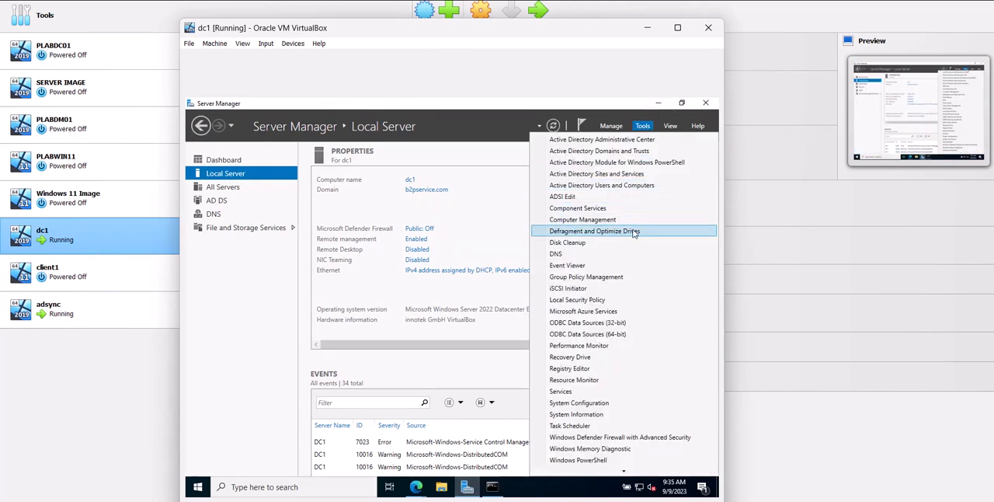
pyautogui.click(641, 188)
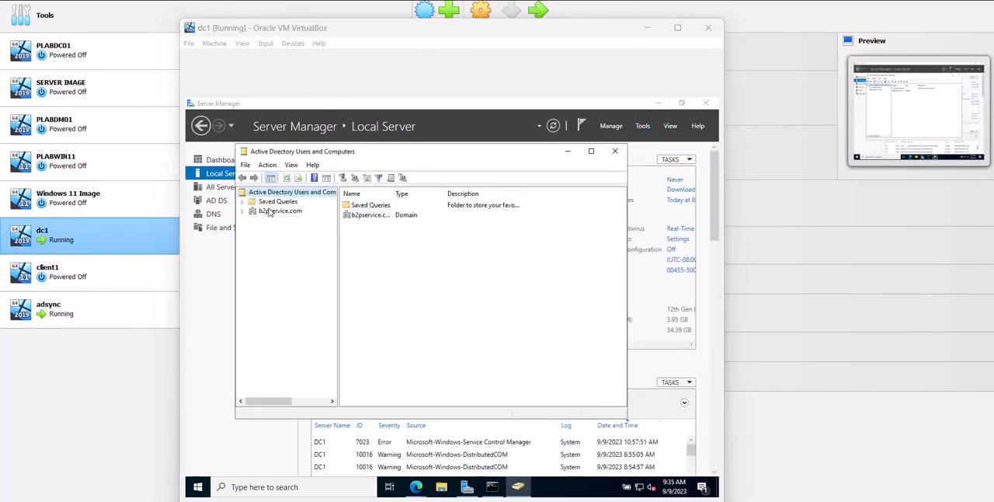
pyautogui.click(267, 214)
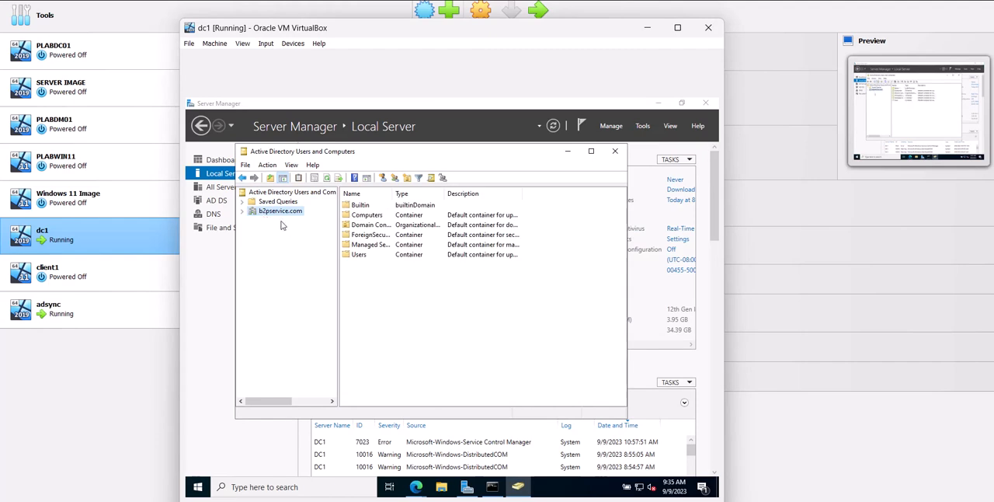
# Switch back to adsync and disable Internet Protocol Version 6 (TCP/IPv6) on its Ethernet adapter
pyautogui.click(242, 211)
pyautogui.doubleClick(96, 305)
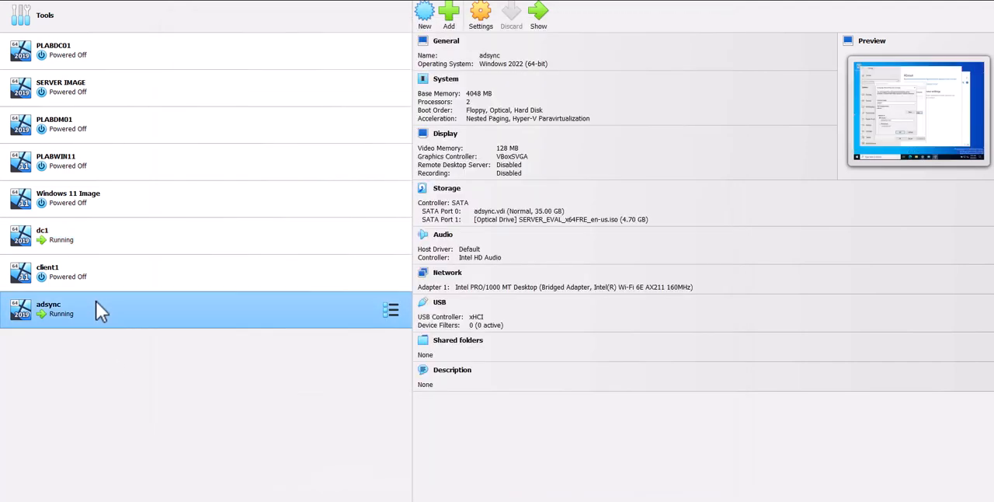
pyautogui.click(417, 357)
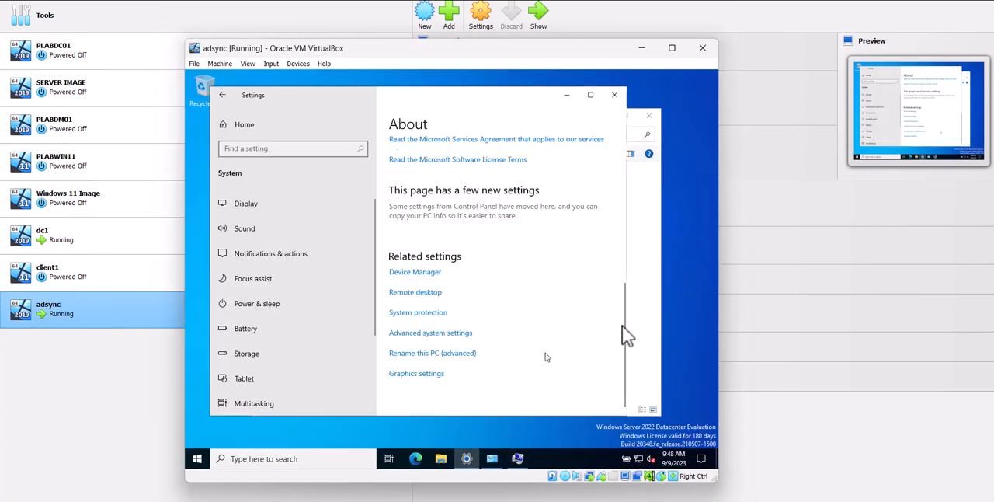
pyautogui.click(659, 272)
pyautogui.click(349, 185)
pyautogui.rightClick(350, 185)
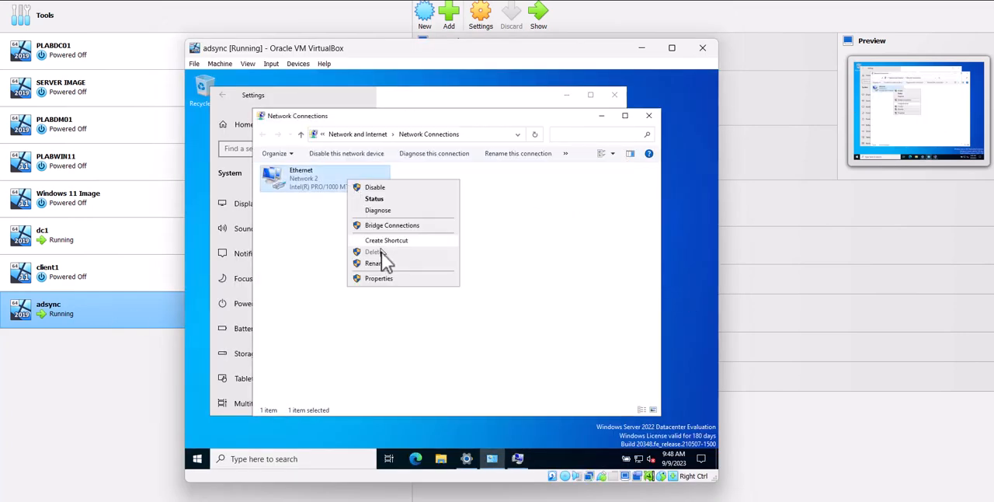
pyautogui.click(391, 280)
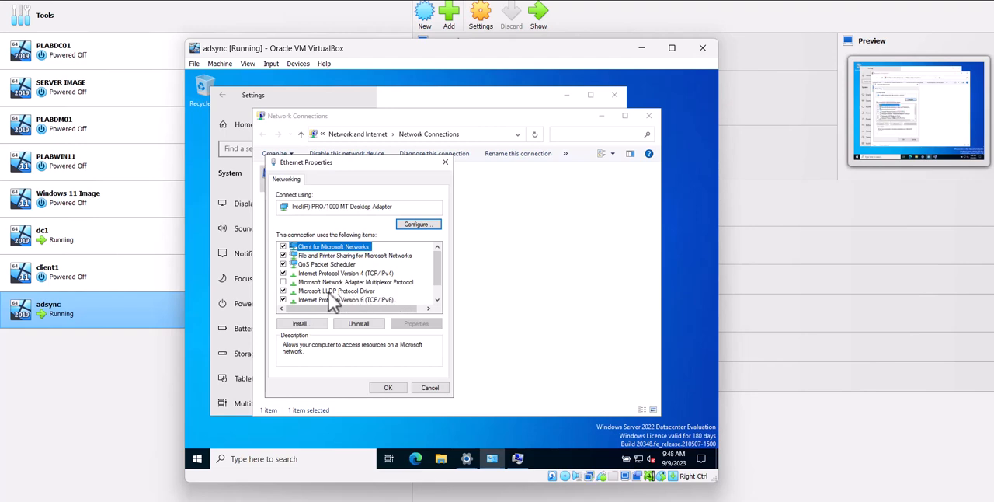
pyautogui.click(285, 299)
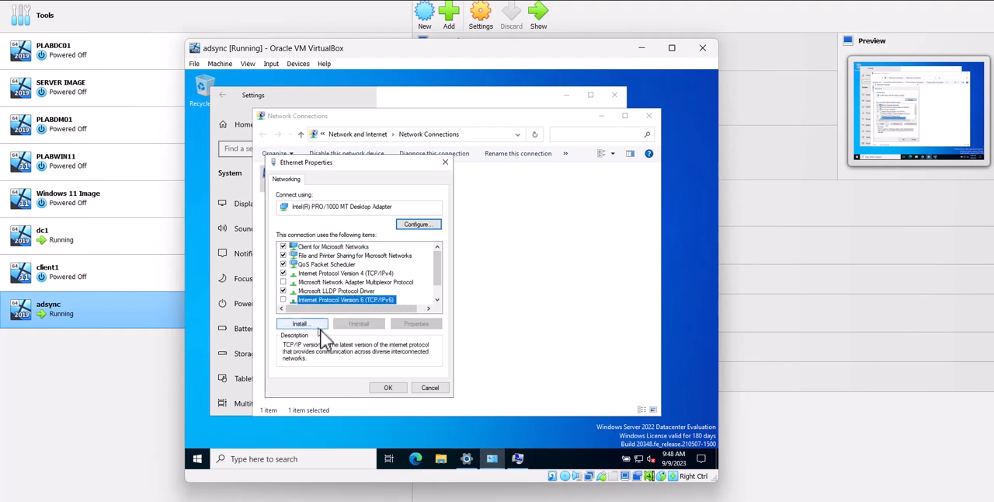
pyautogui.click(388, 387)
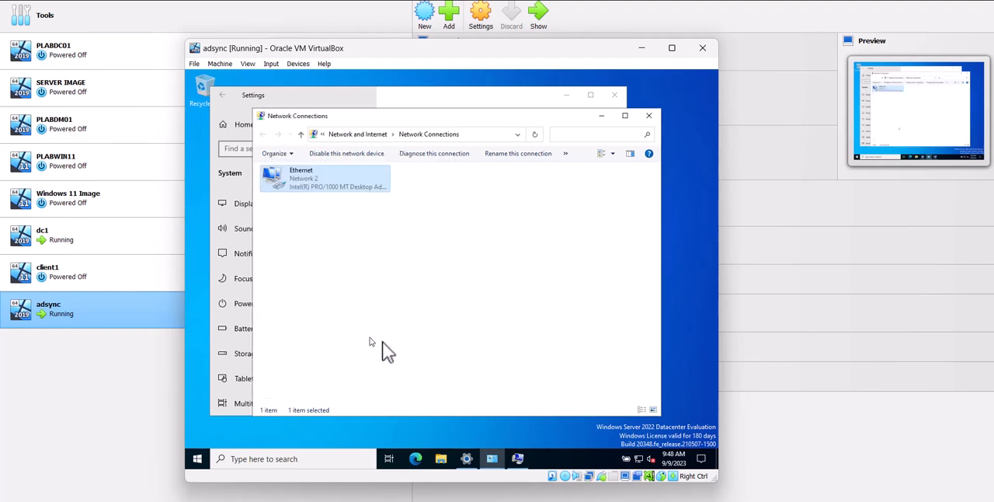
# Return to the Computer Name/Domain Changes dialog on adsync and resubmit its membership in the domain b2pservice.com
pyautogui.click(518, 459)
pyautogui.click(381, 358)
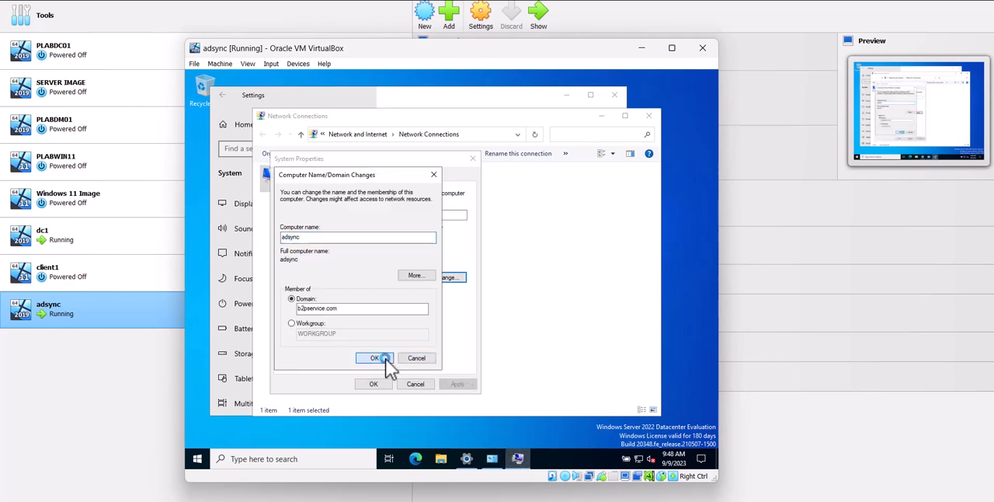
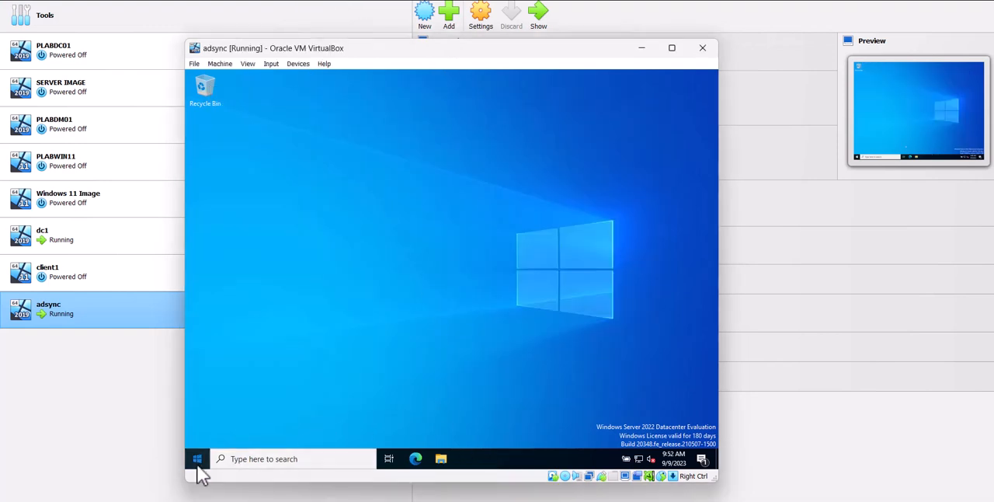
# Restart the adsync virtual machine with Other (Unplanned) as the reason
pyautogui.click(197, 459)
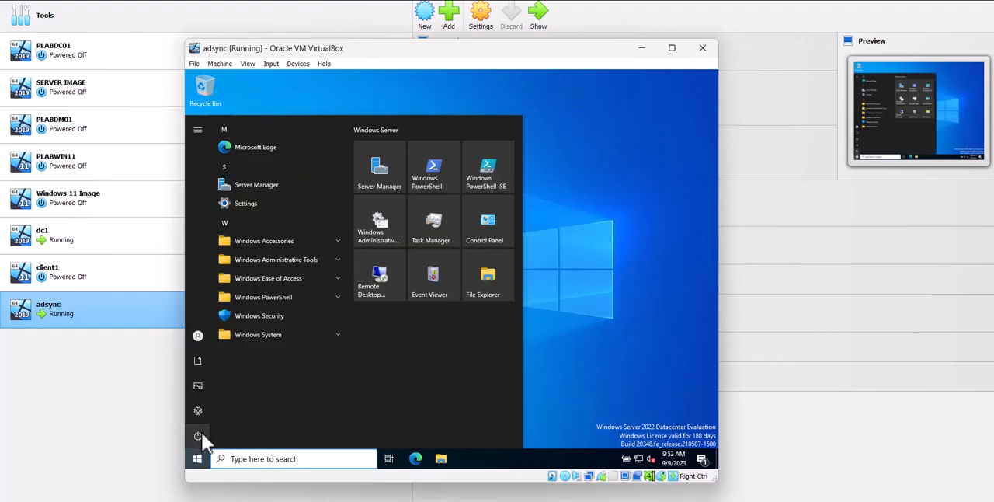
pyautogui.click(204, 421)
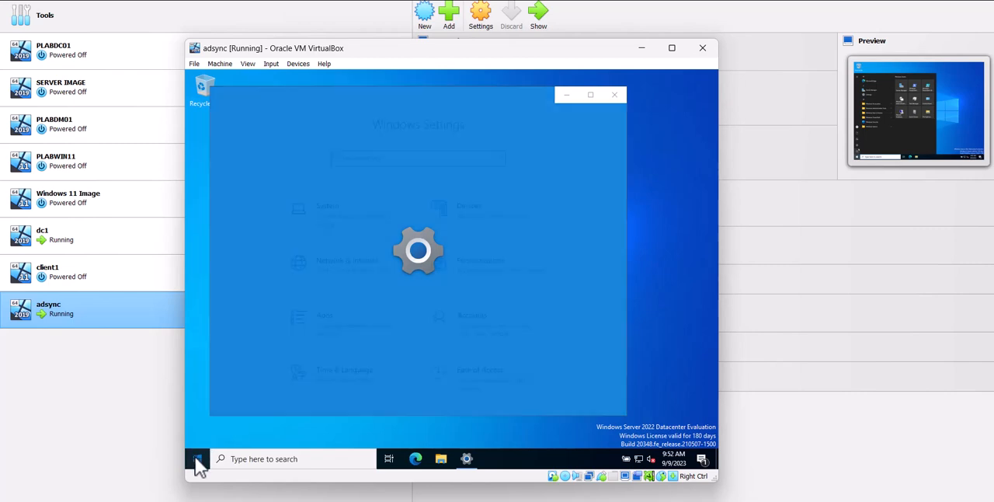
pyautogui.click(197, 459)
pyautogui.click(197, 436)
pyautogui.click(213, 413)
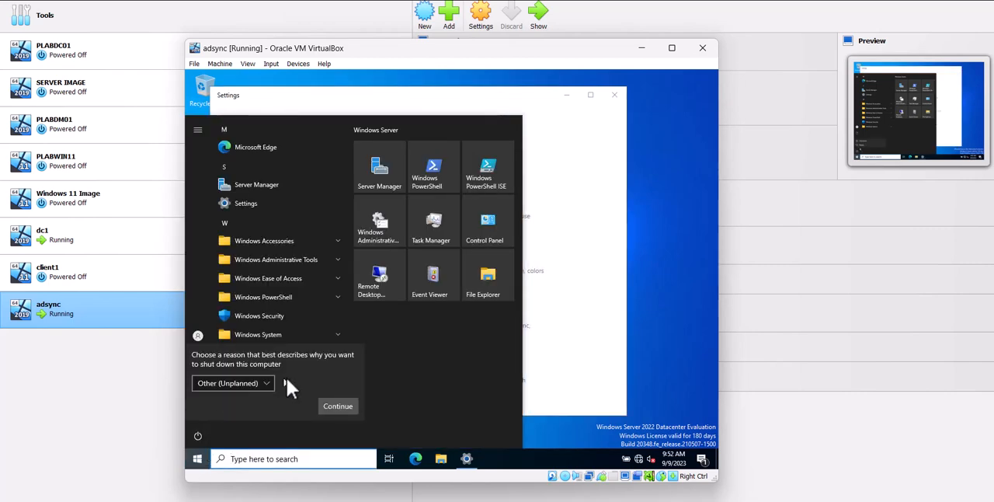
pyautogui.click(333, 404)
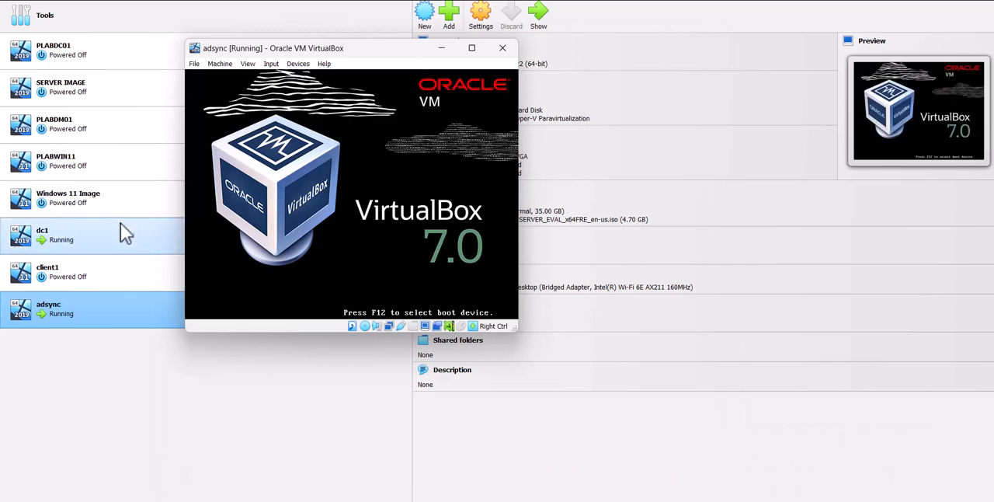
# Switch to dc1, inspect the protocol items in its Ethernet adapter properties, and close the network windows without changes
pyautogui.doubleClick(121, 225)
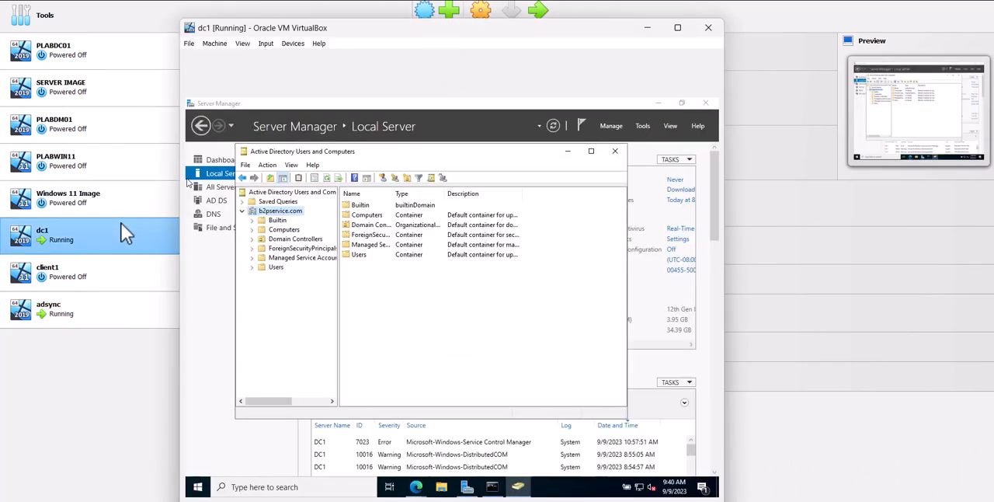
pyautogui.moveTo(654, 498)
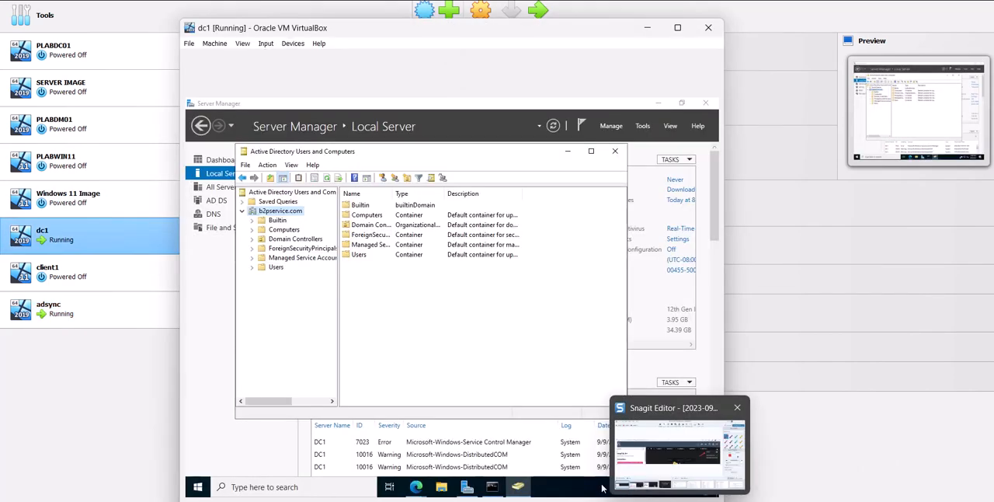
pyautogui.click(571, 485)
pyautogui.rightClick(639, 487)
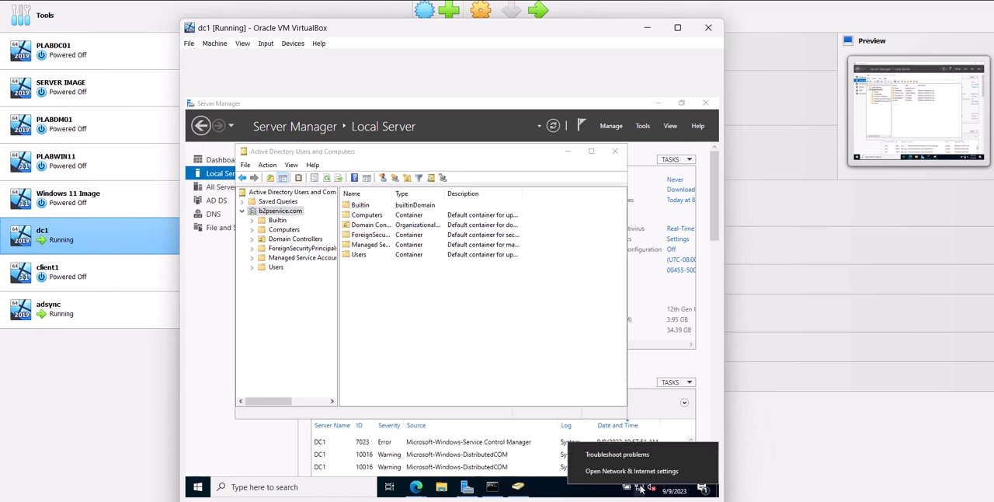
pyautogui.click(628, 476)
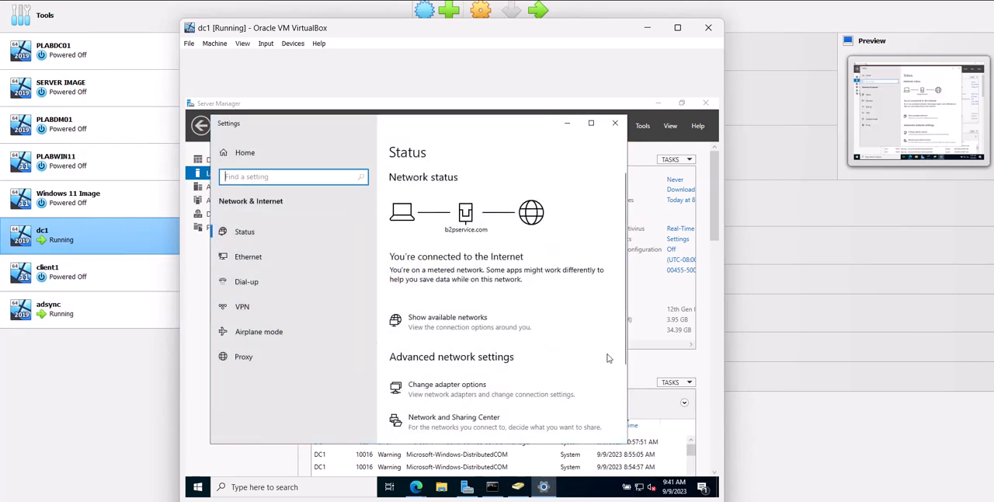
pyautogui.click(458, 396)
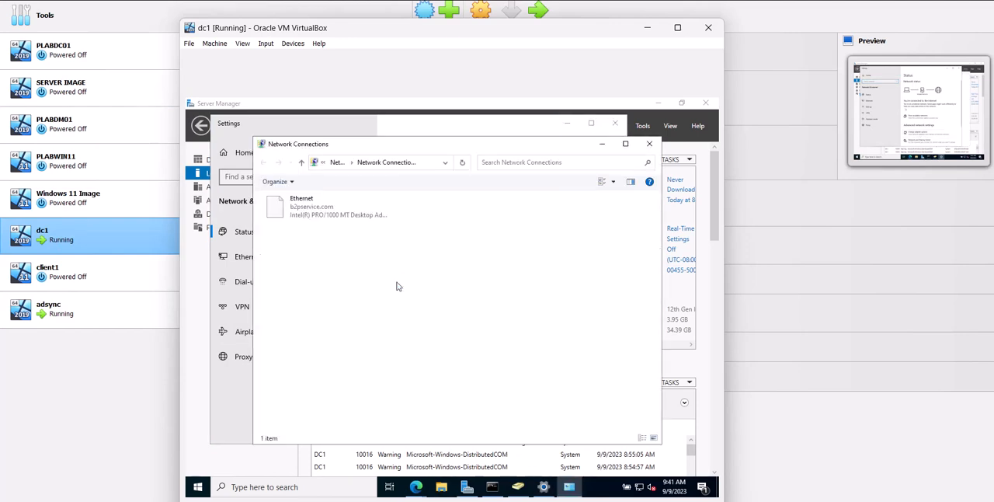
pyautogui.rightClick(328, 199)
pyautogui.click(362, 297)
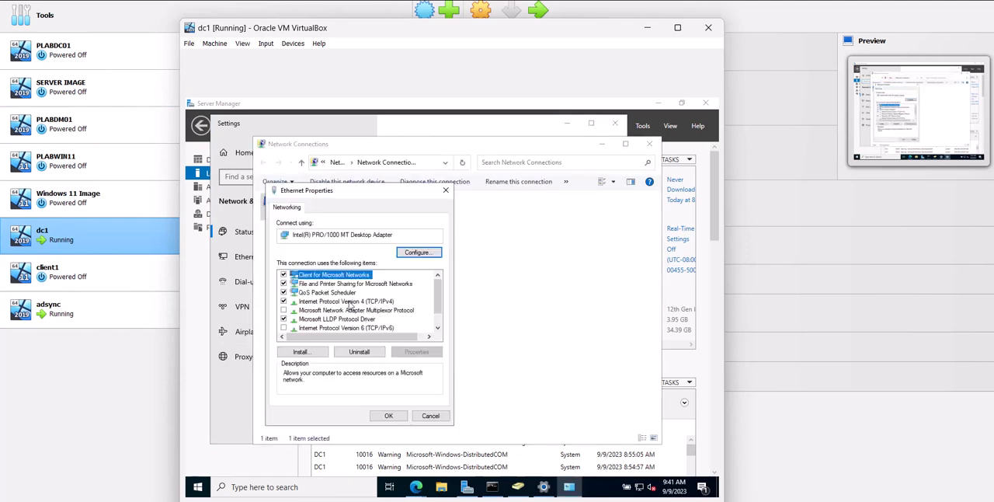
pyautogui.click(425, 417)
pyautogui.click(649, 145)
pyautogui.click(615, 123)
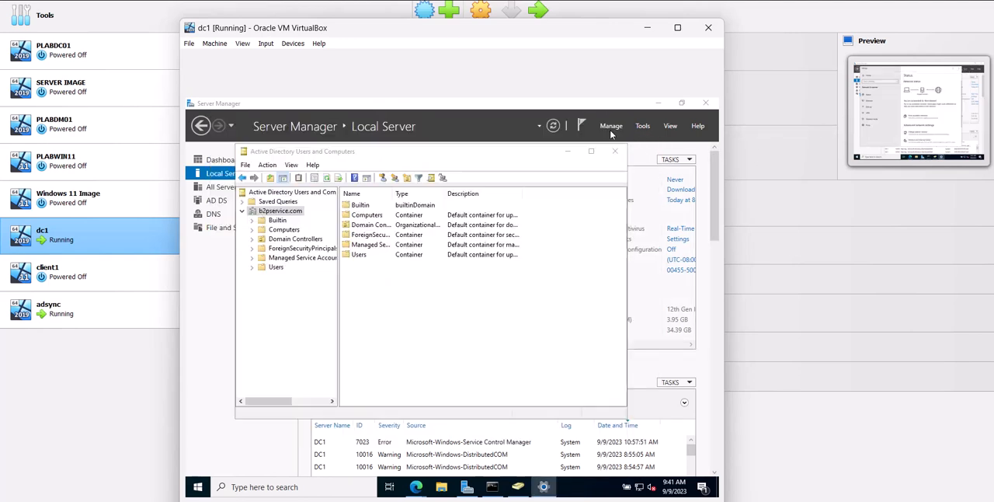
# Switch back to adsync and send Ctrl-Alt-Del to its lock screen through VirtualBox
pyautogui.click(79, 315)
pyautogui.doubleClick(104, 312)
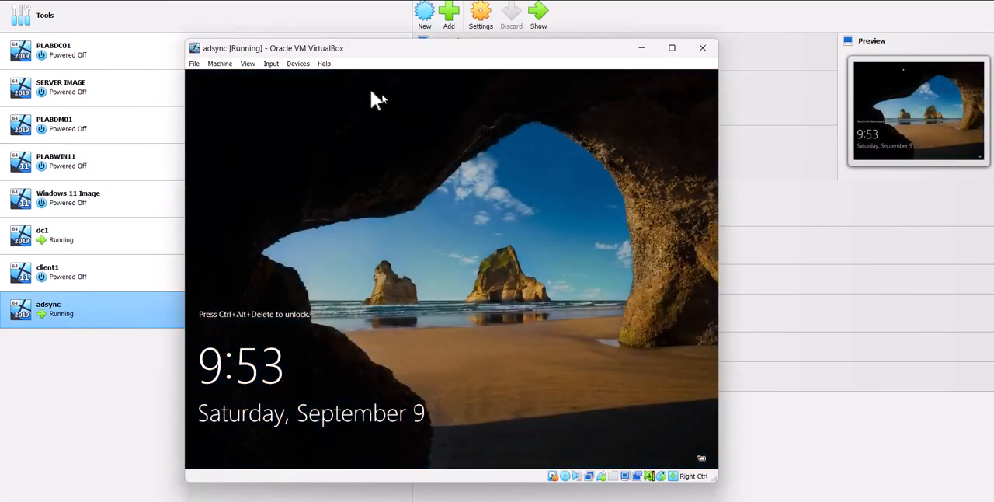
pyautogui.click(271, 64)
pyautogui.moveTo(295, 77)
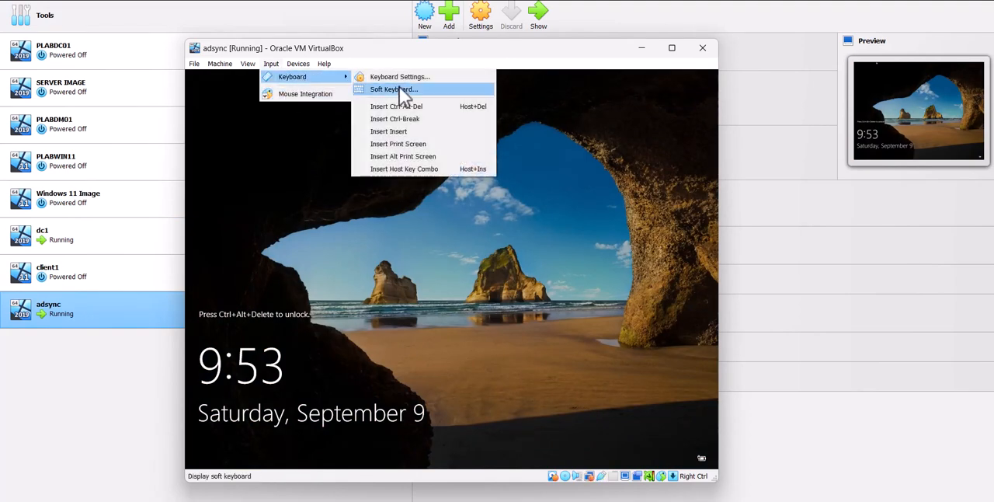
pyautogui.click(417, 114)
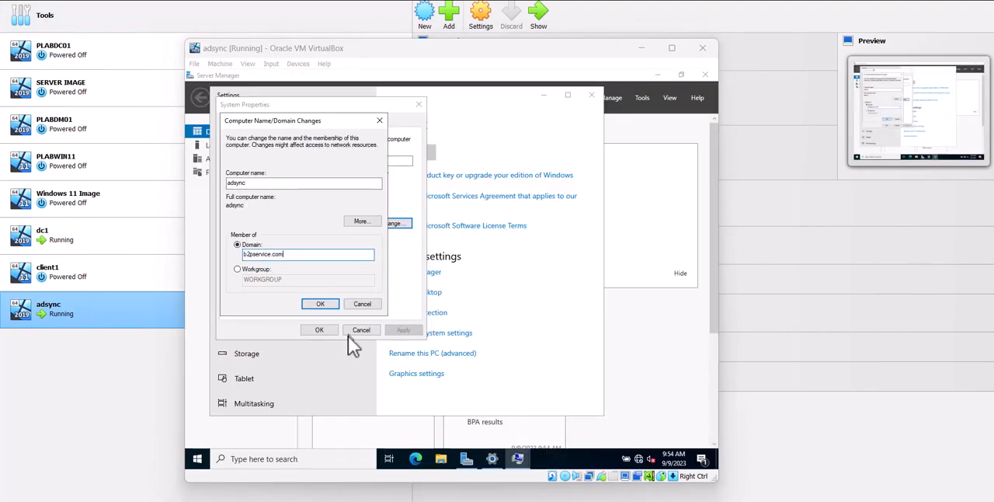
# Try to join adsync to the domain b2pservice.com, dismiss the resulting message, and close the system dialogs and Settings
pyautogui.click(321, 304)
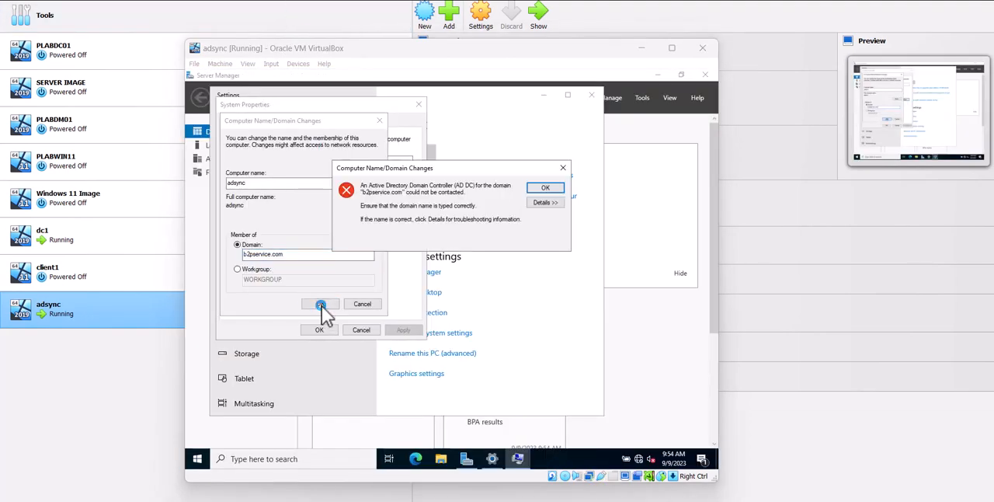
pyautogui.click(564, 168)
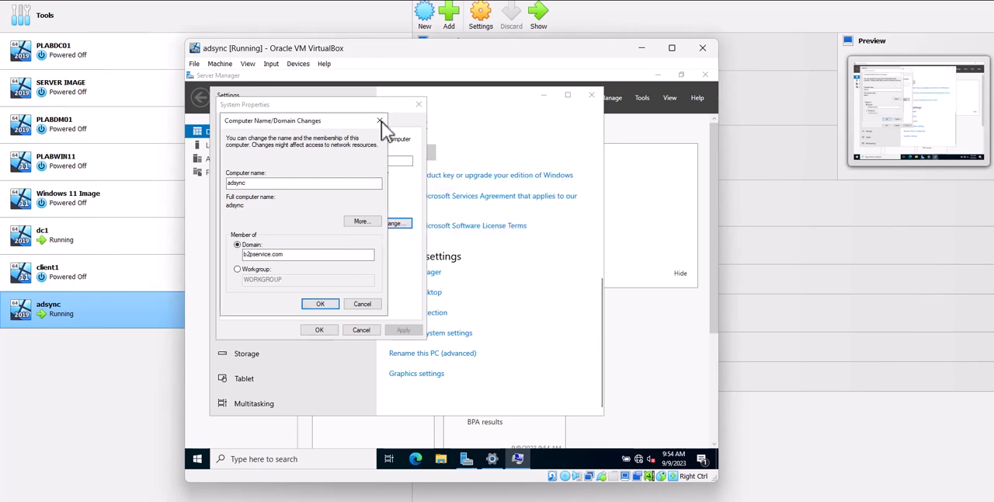
pyautogui.click(379, 121)
pyautogui.click(418, 104)
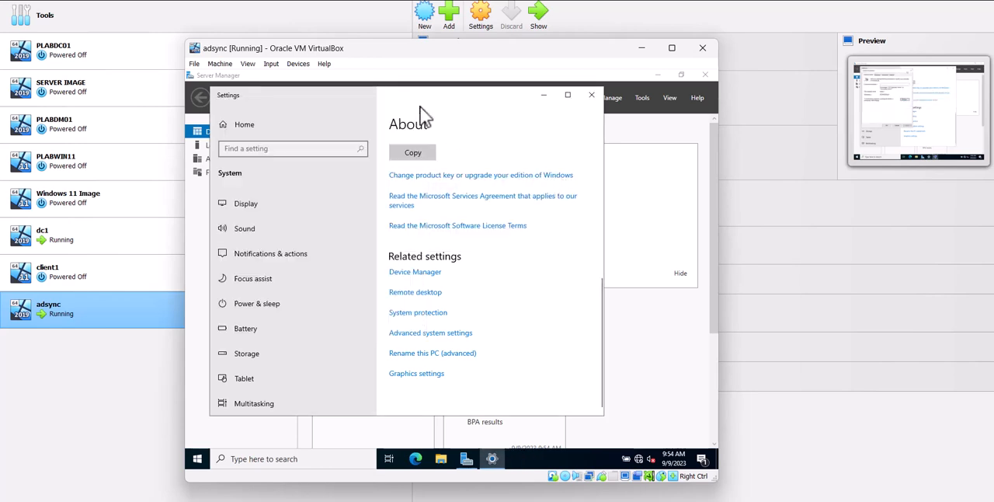
pyautogui.click(594, 96)
# Shut down adsync from inside Windows with Other (Unplanned) as the reason
pyautogui.rightClick(197, 460)
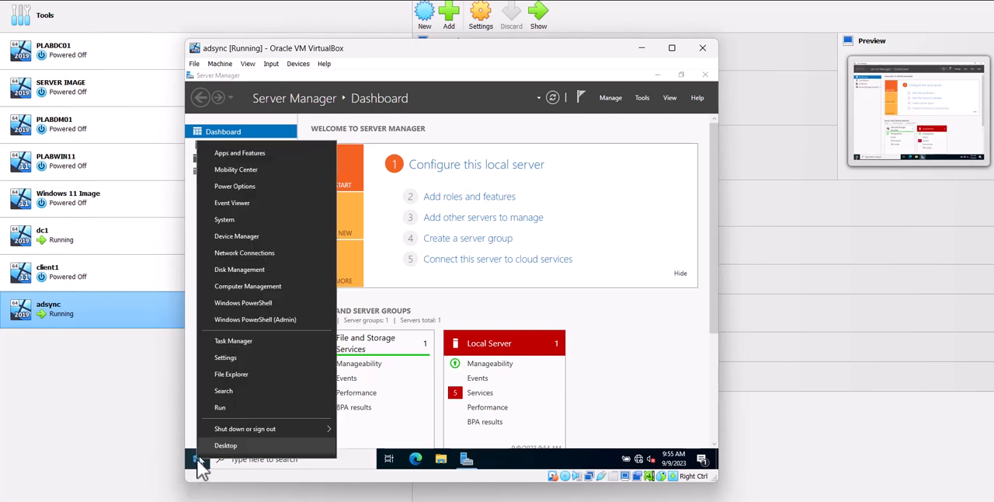
pyautogui.moveTo(233, 429)
pyautogui.click(385, 412)
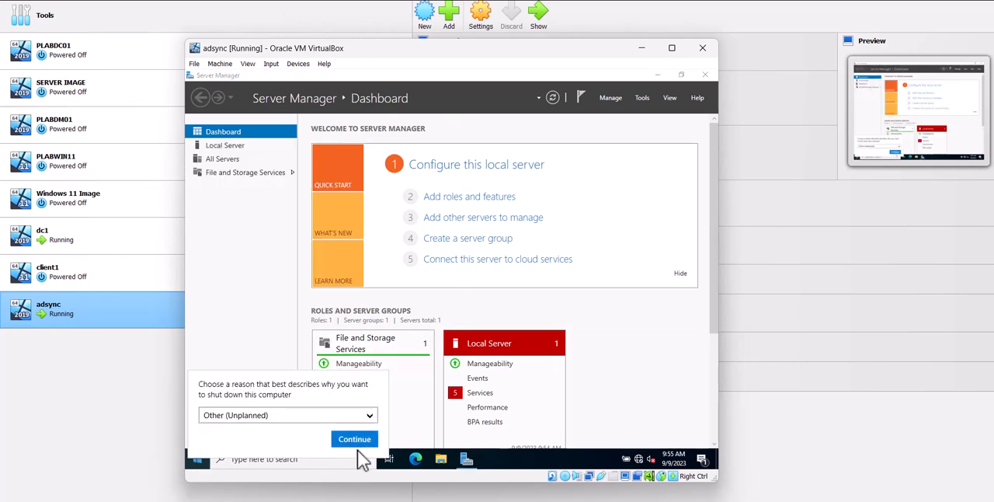
pyautogui.click(358, 440)
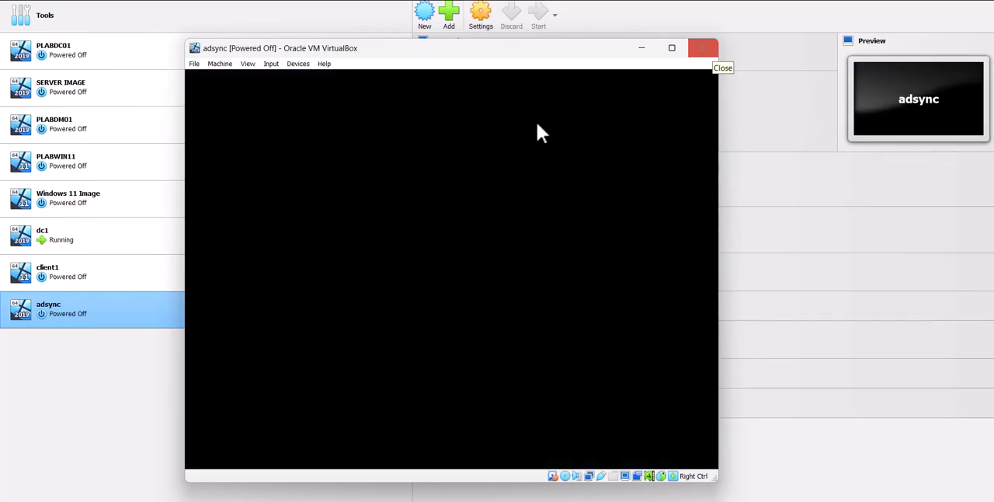
# In adsync's VM network settings, disable Adapter 1, enable Adapter 2 as a Bridged Adapter on Intel(R) Wi-Fi 6E AX211 160MHz, and save
pyautogui.rightClick(86, 309)
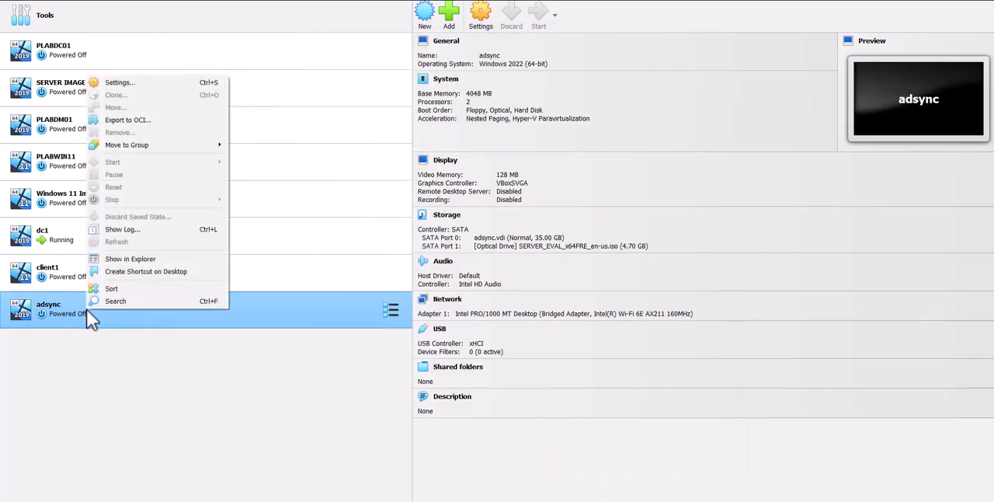
pyautogui.click(179, 82)
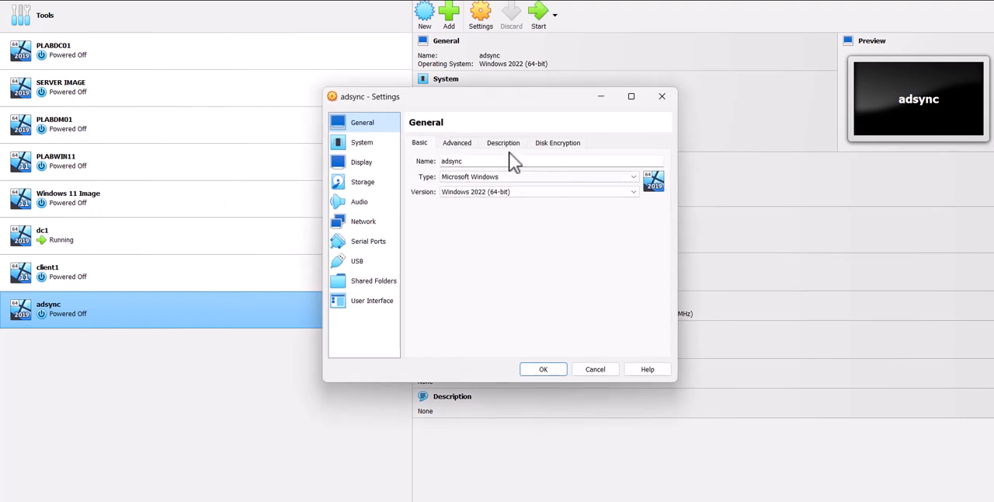
pyautogui.click(365, 221)
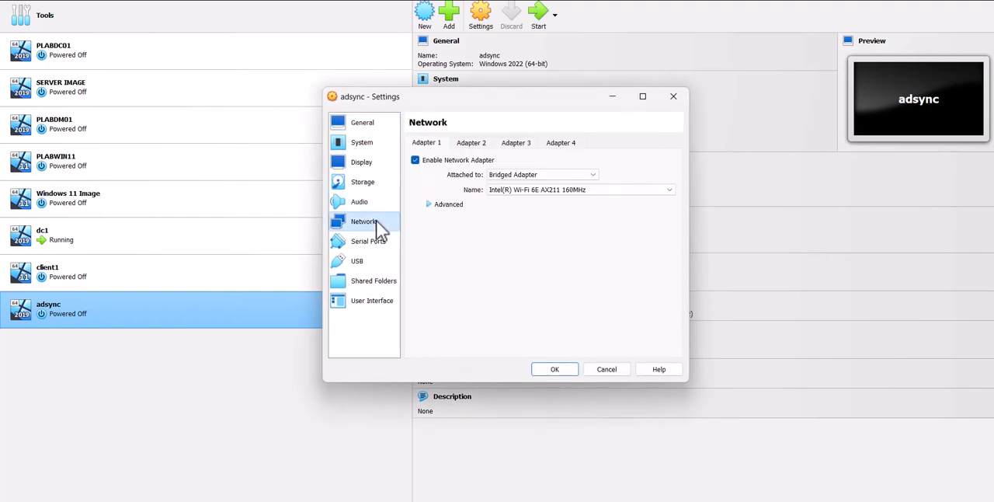
pyautogui.click(416, 160)
pyautogui.click(475, 143)
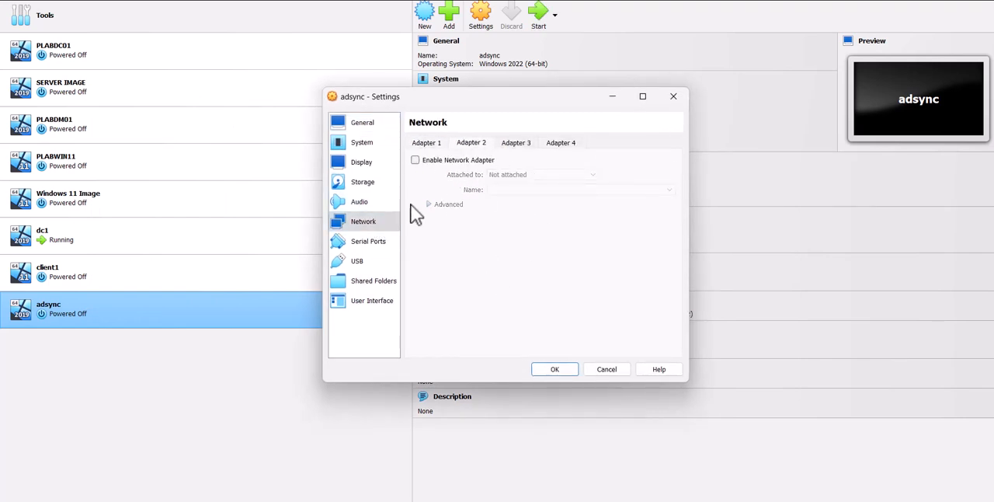
pyautogui.click(429, 160)
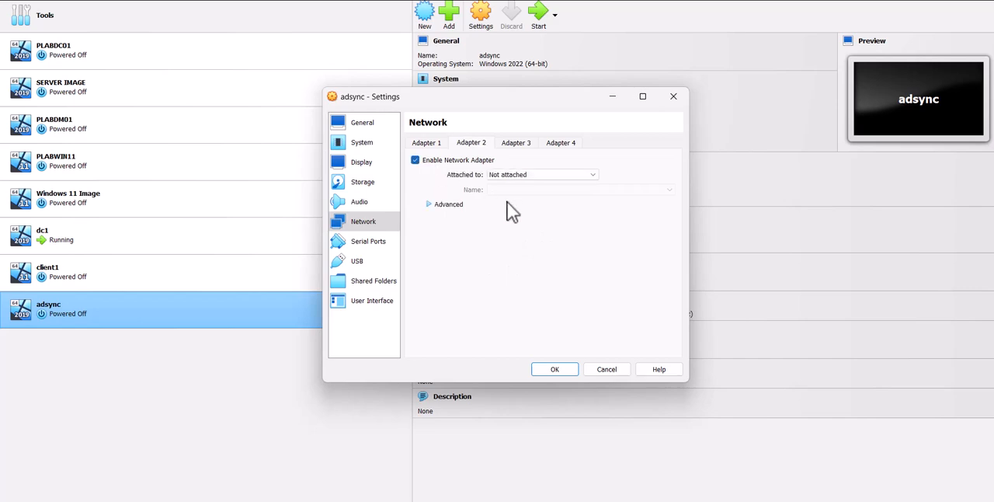
pyautogui.click(527, 177)
pyautogui.click(544, 192)
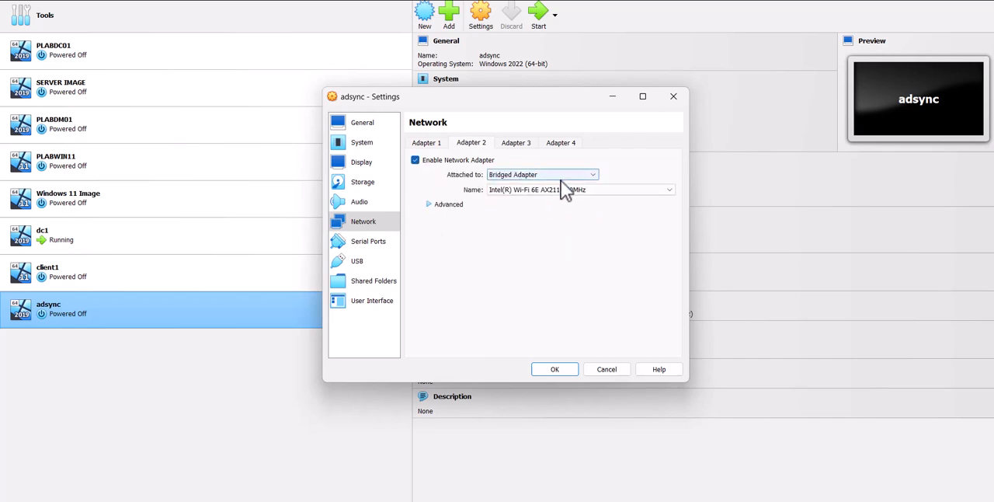
pyautogui.click(448, 206)
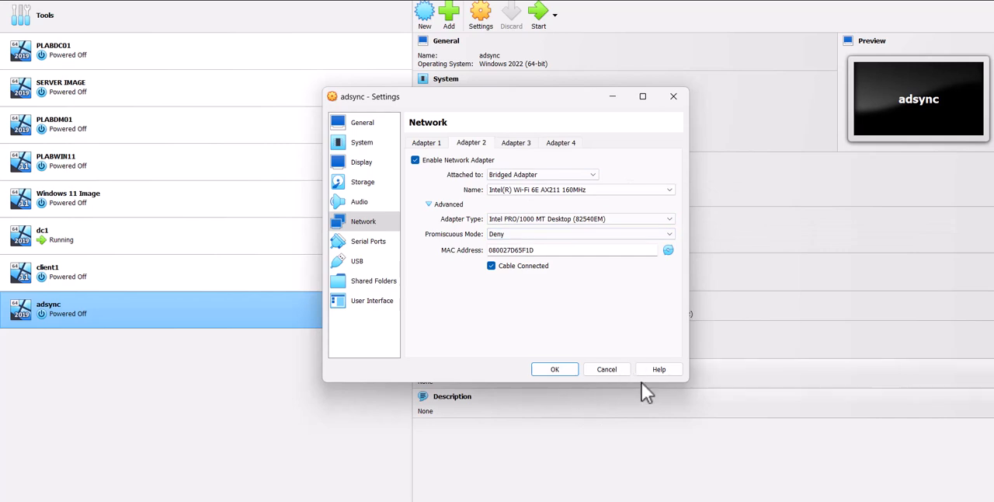
pyautogui.click(553, 372)
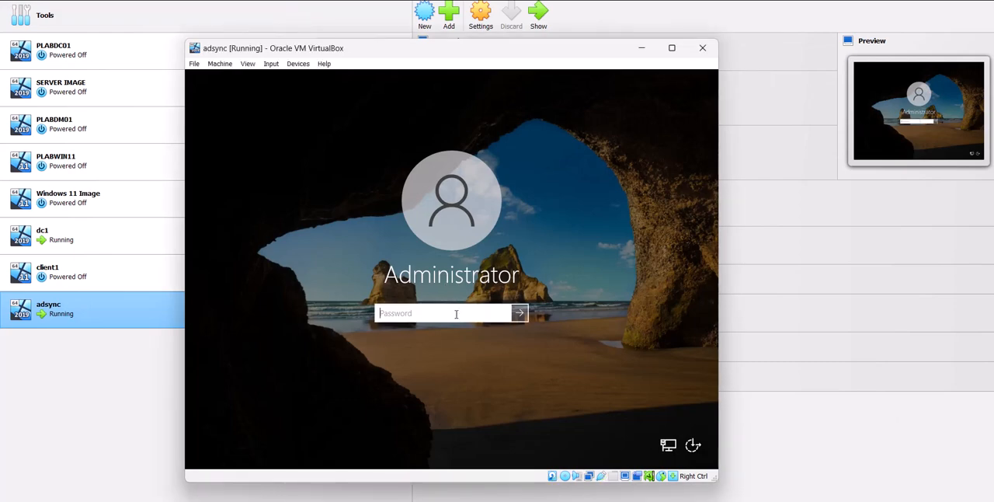
# Sign in to adsync as Administrator with the account password and dismiss the Windows Admin Center message in Server Manager
pyautogui.write('***********')
pyautogui.press('Return')
pyautogui.press('Return')
pyautogui.write('*')
pyautogui.press('Return')
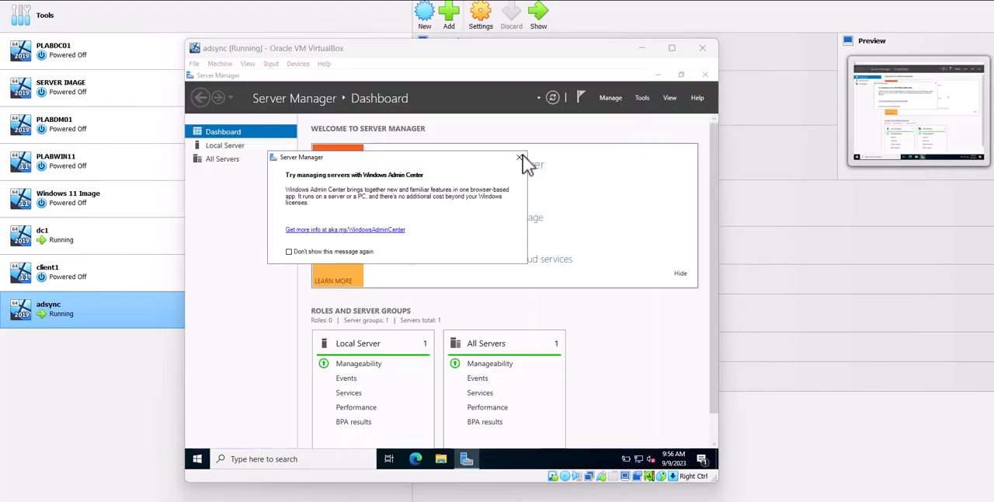
pyautogui.click(519, 156)
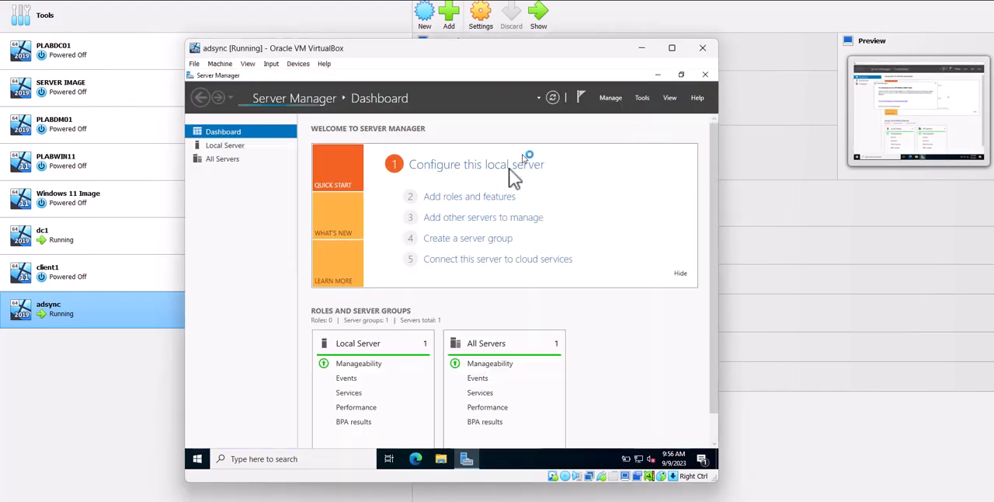
# Open adsync's Computer Name/Domain Changes dialog, try to join the domain b2pservices.com, and dismiss the resulting message
pyautogui.rightClick(199, 460)
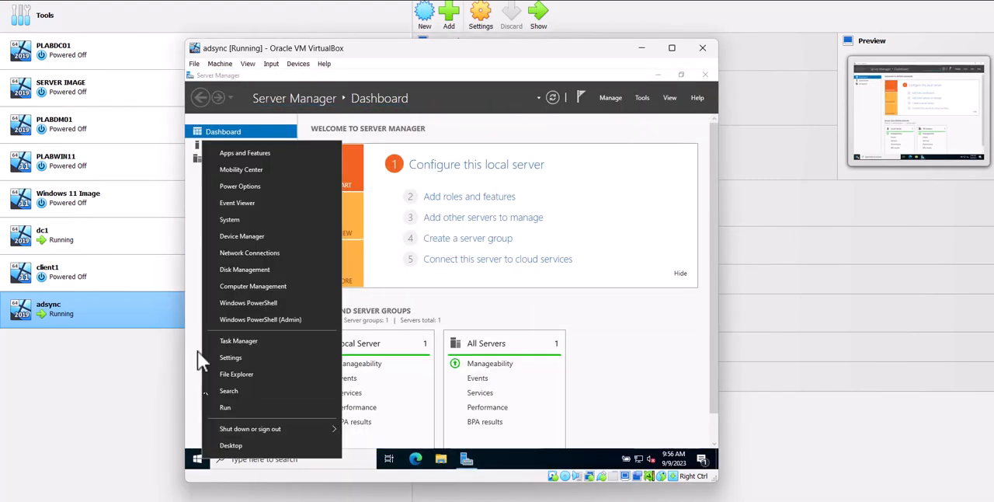
pyautogui.click(215, 220)
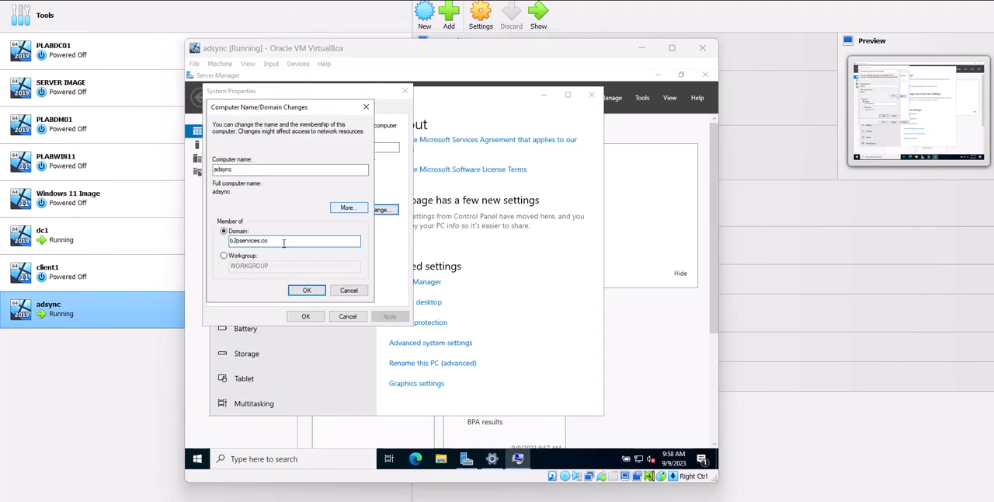
pyautogui.doubleClick(285, 241)
pyautogui.click(285, 241)
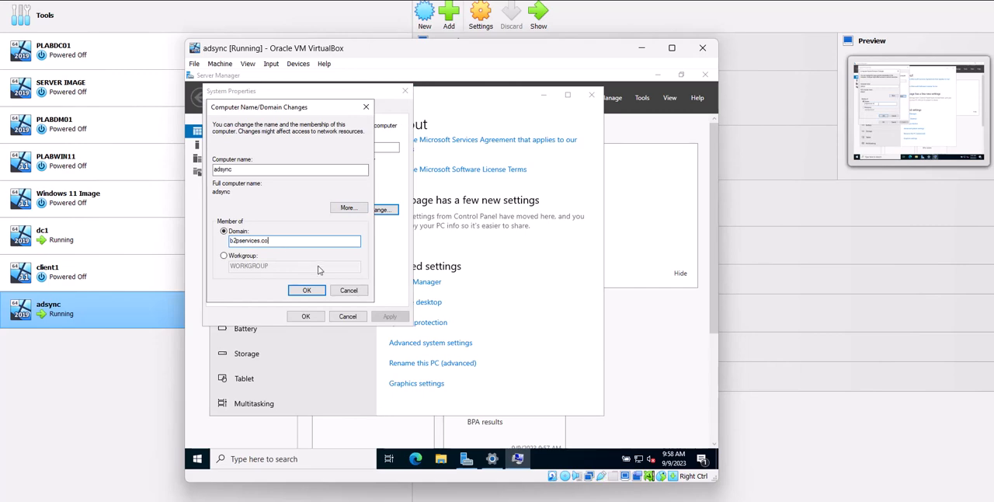
pyautogui.click(308, 289)
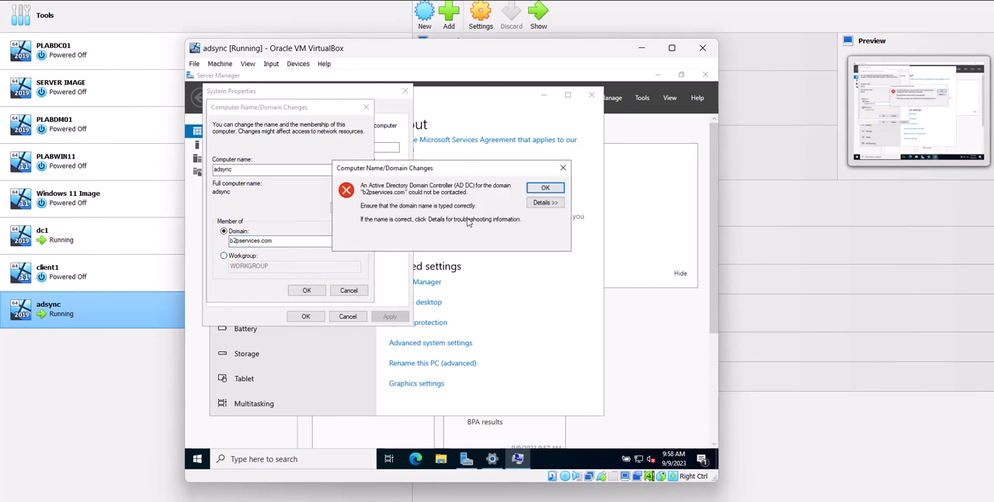
pyautogui.click(563, 168)
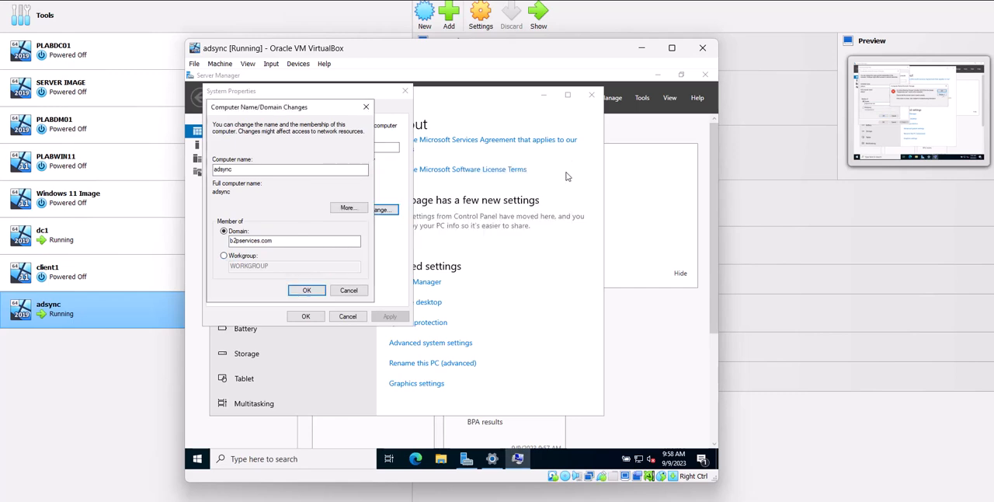
# Open the properties of adsync's Ethernet 2 adapter and disable Internet Protocol Version 6 (TCP/IPv6)
pyautogui.rightClick(638, 458)
pyautogui.click(638, 447)
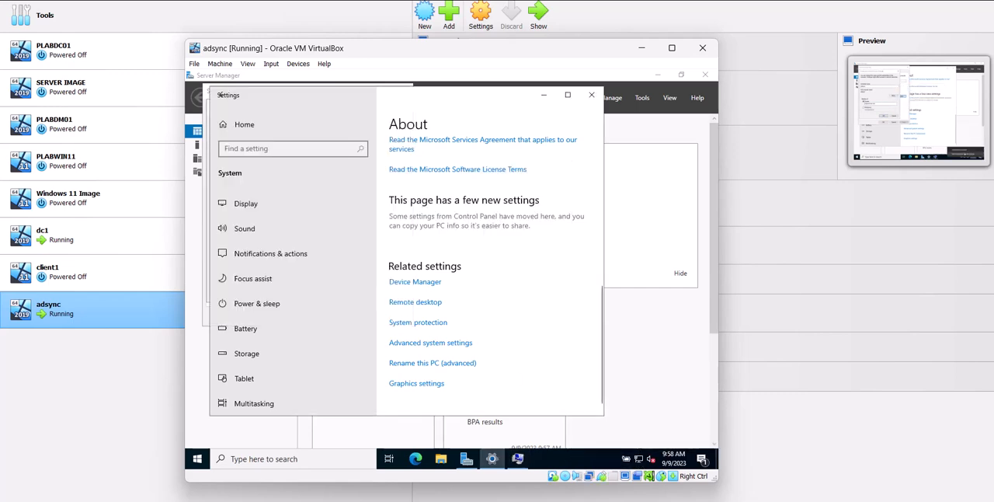
pyautogui.click(430, 374)
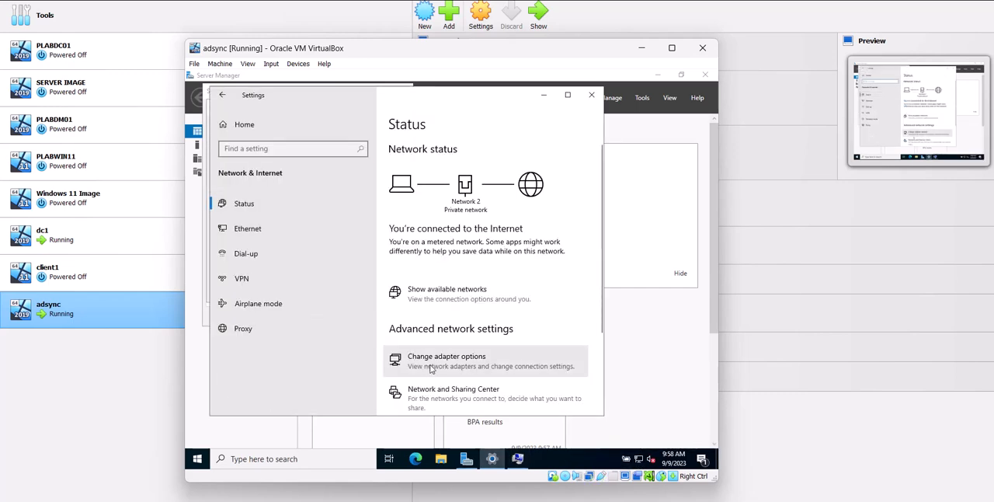
pyautogui.rightClick(318, 177)
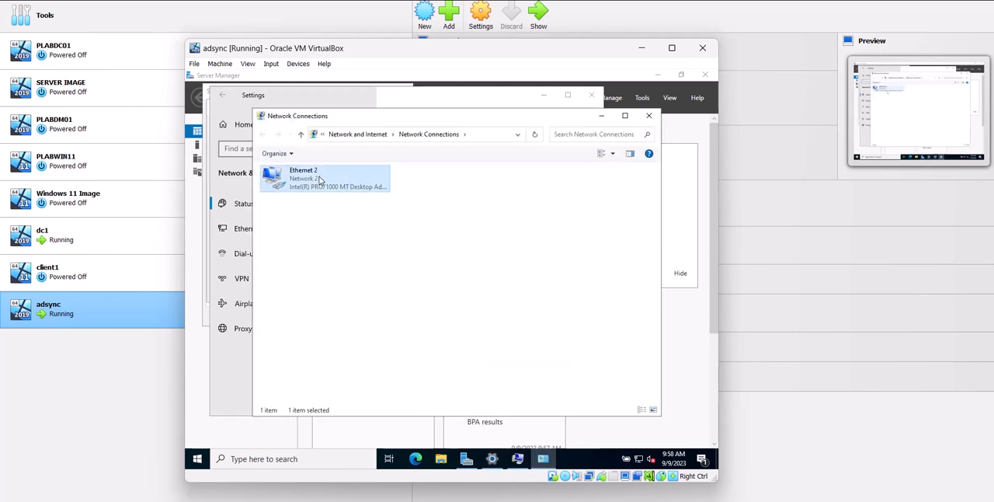
pyautogui.click(349, 275)
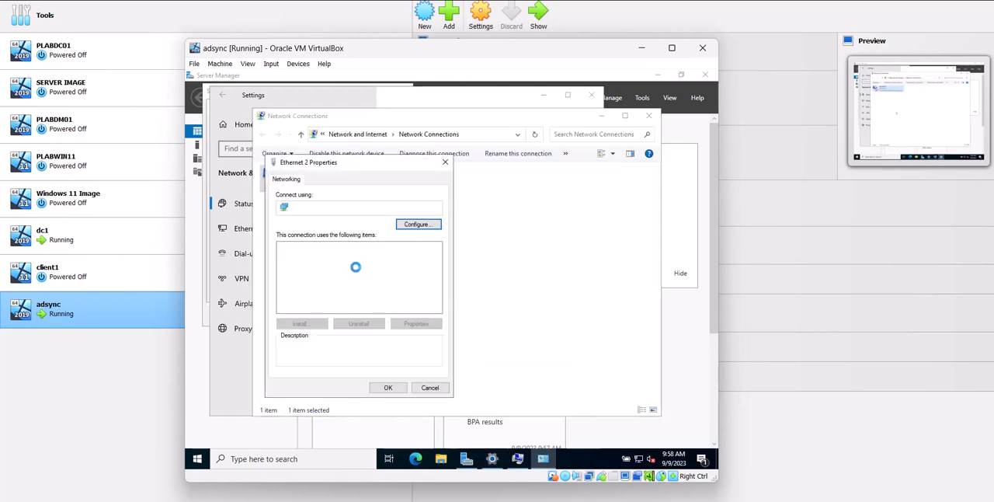
pyautogui.click(319, 292)
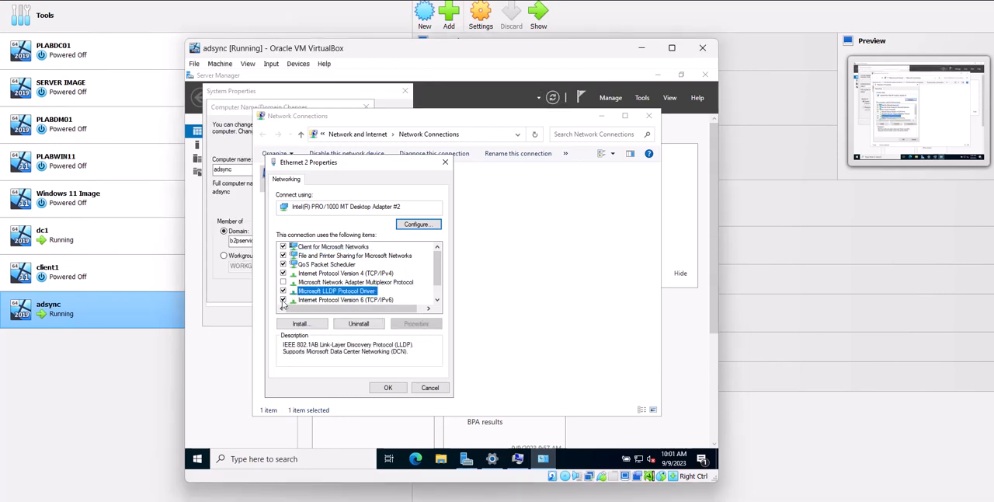
pyautogui.click(283, 302)
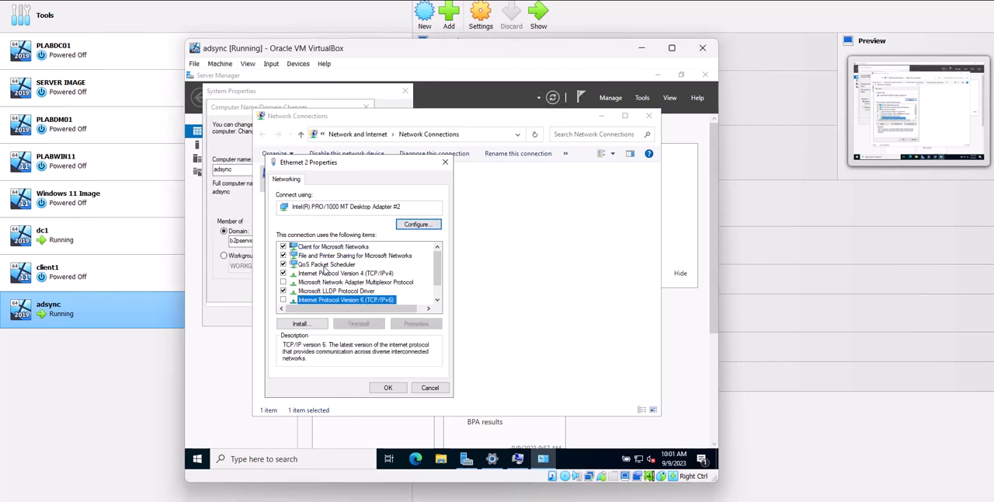
# In Ethernet 2's Internet Protocol Version 4 properties, use 192.168.1.167 as the preferred DNS server, and save the adapter settings
pyautogui.click(349, 274)
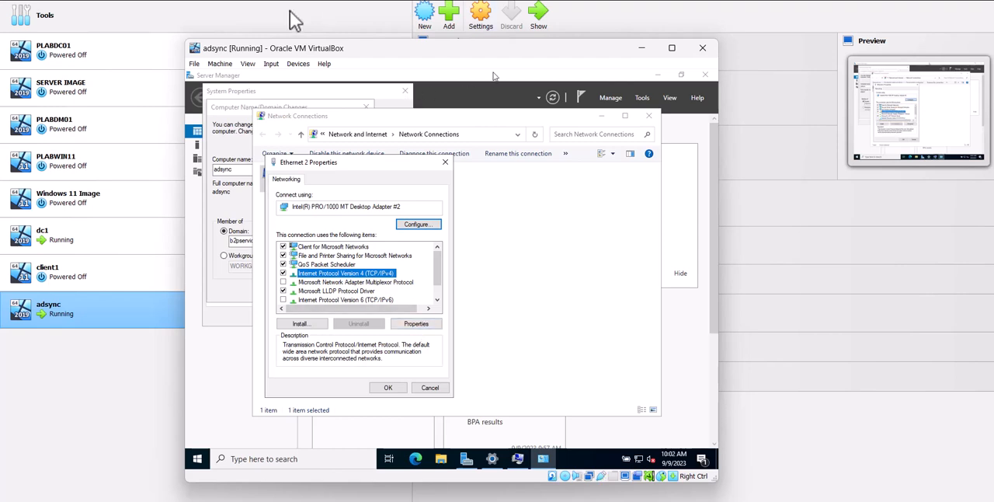
pyautogui.click(416, 323)
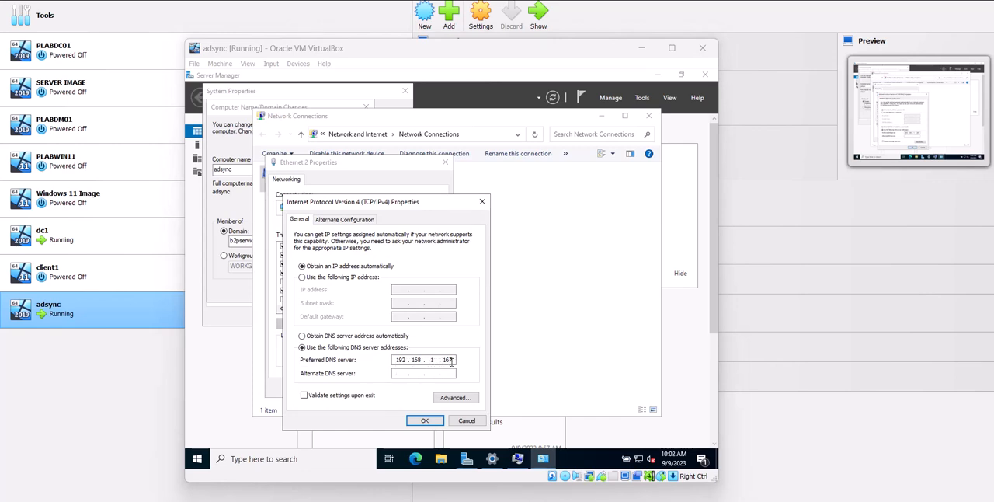
pyautogui.click(427, 421)
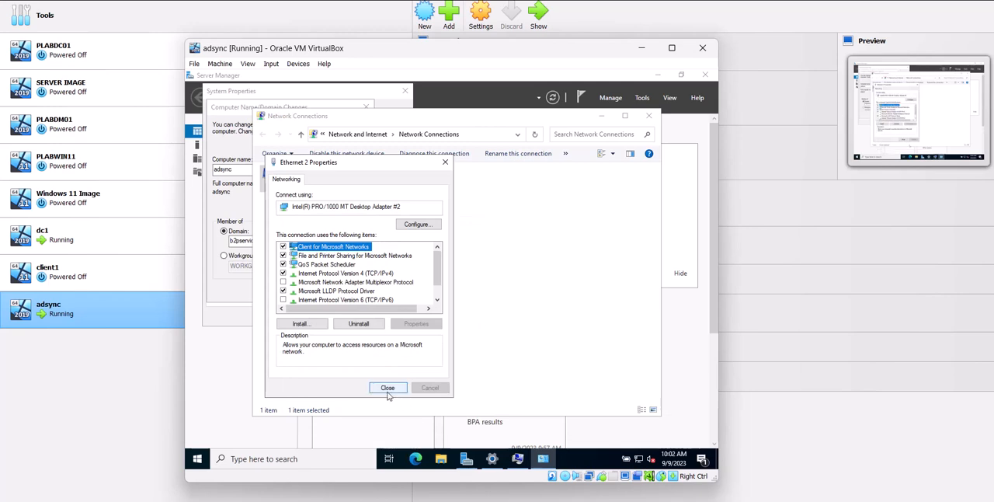
pyautogui.click(386, 394)
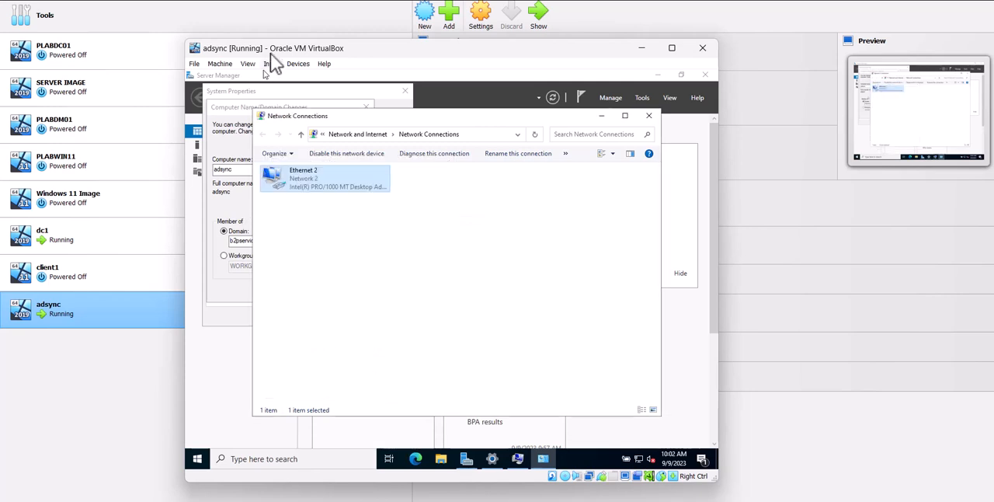
# Correct the domain name to b2pservice.com in Computer Name/Domain Changes, try to join it, and dismiss the resulting message
pyautogui.click(314, 105)
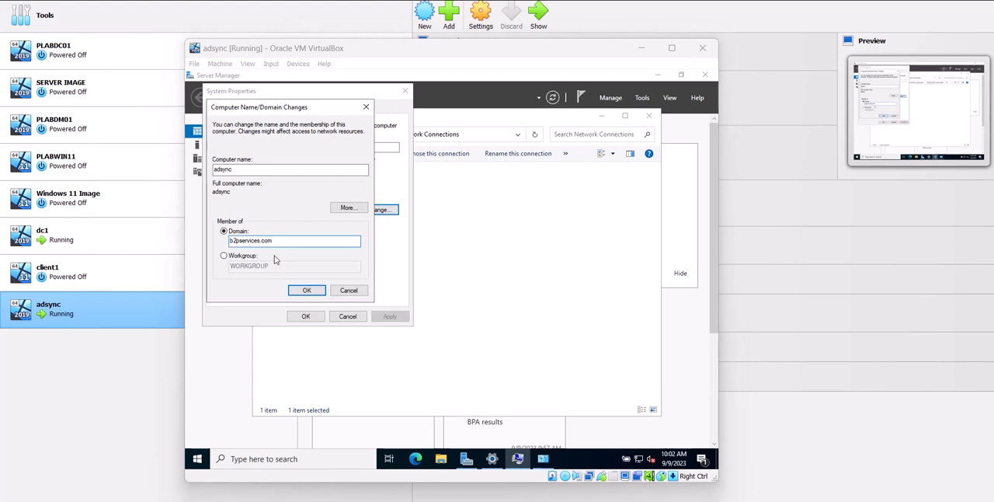
pyautogui.click(255, 245)
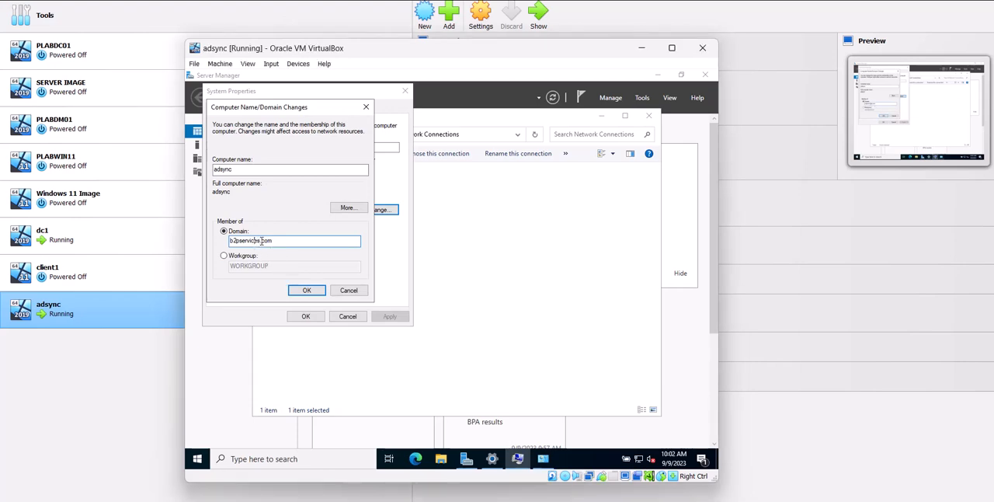
pyautogui.press('BackSpace')
pyautogui.click(310, 291)
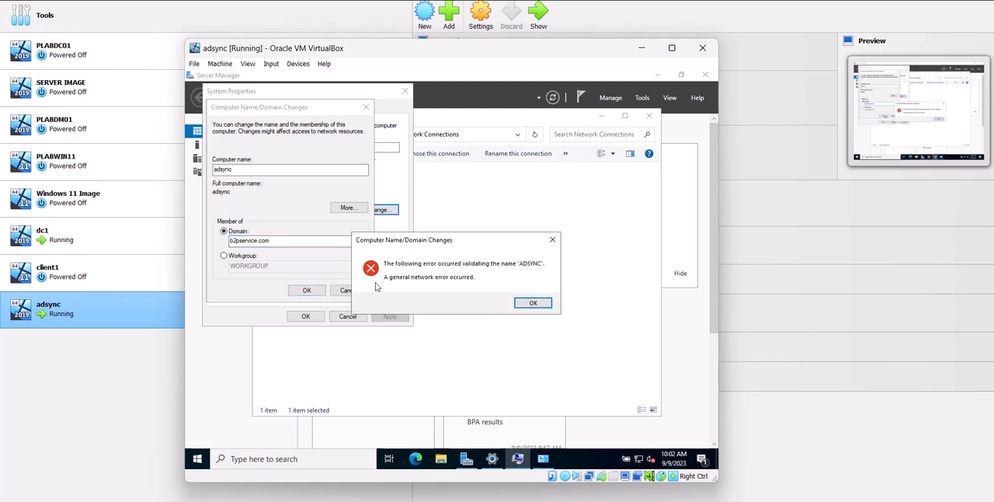
pyautogui.click(530, 303)
# Retry joining b2pservice.com from the same dialog, dismiss the message, and cancel the domain change
pyautogui.click(254, 243)
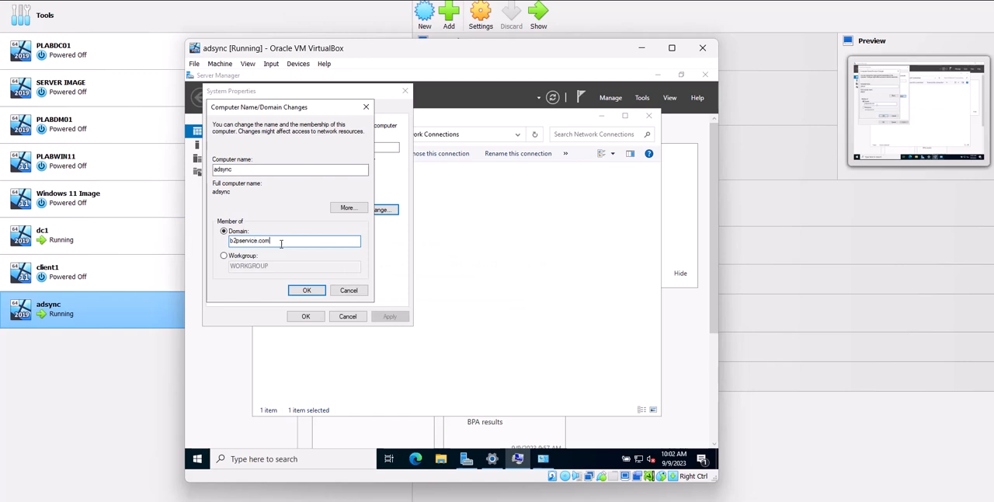
pyautogui.moveTo(284, 242); pyautogui.dragTo(231, 249)
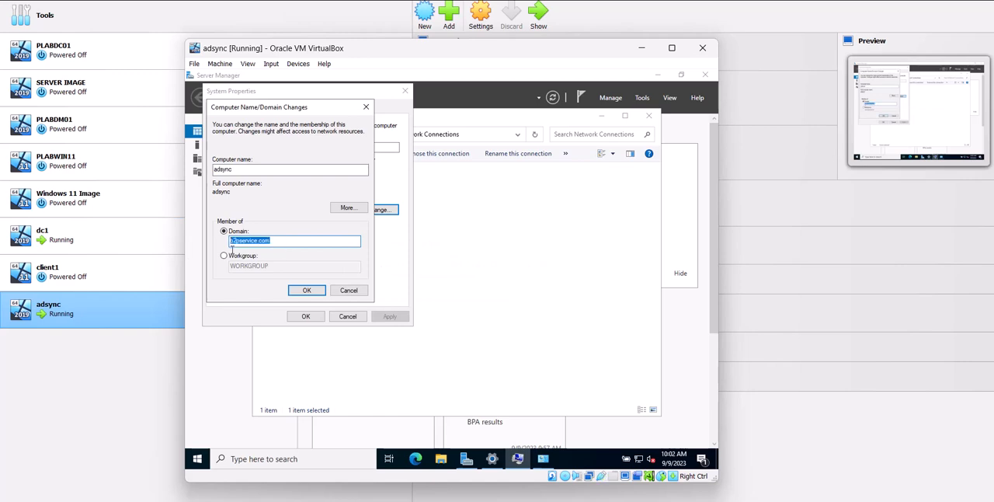
pyautogui.click(293, 290)
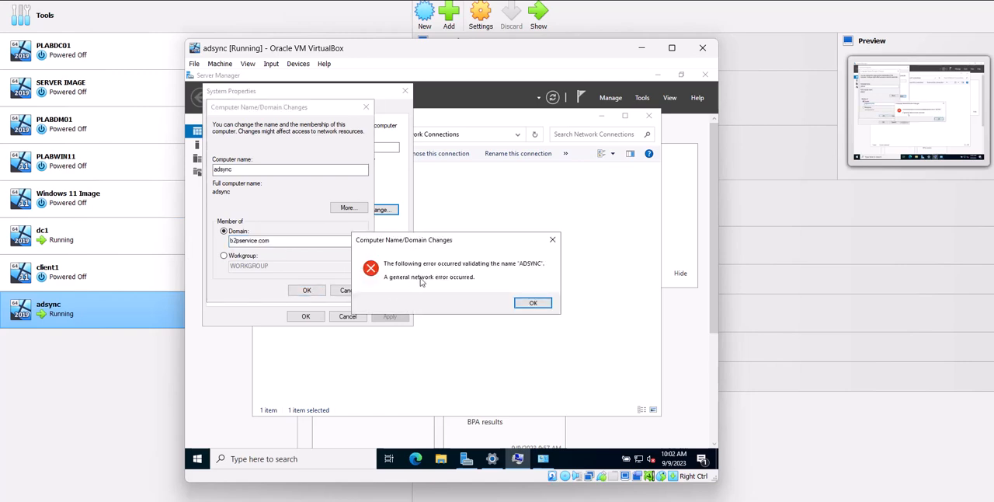
pyautogui.click(532, 304)
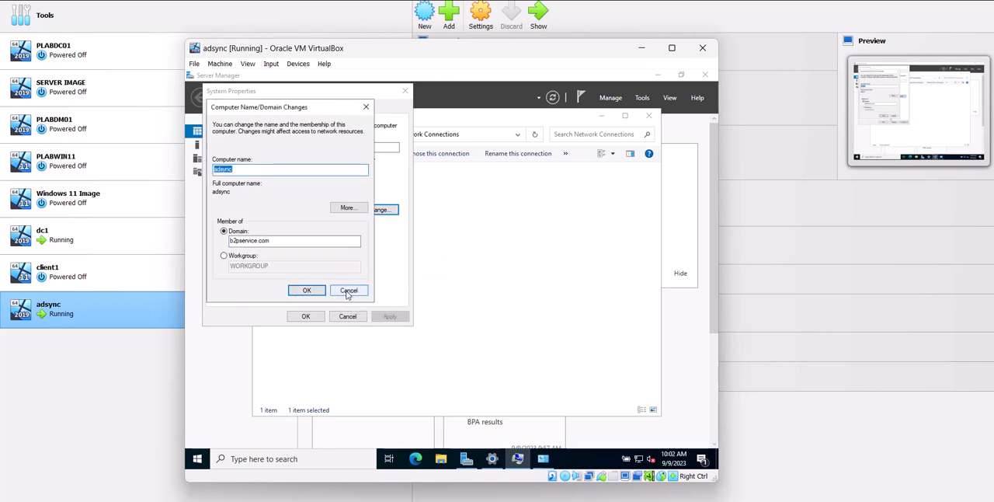
pyautogui.click(345, 292)
pyautogui.click(457, 256)
pyautogui.click(303, 187)
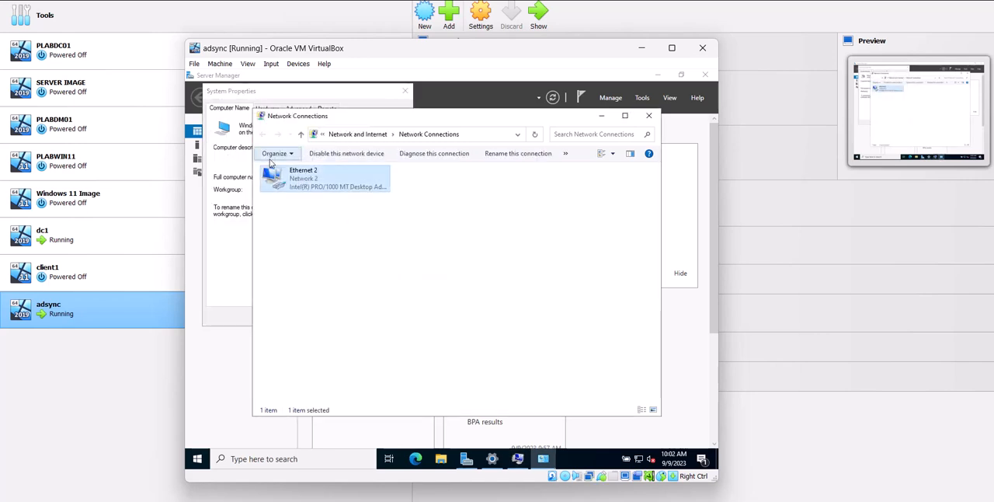
# Reopen Computer Name/Domain Changes, try joining b2pservice.com again, cancel the change, and close System Properties
pyautogui.click(214, 236)
pyautogui.click(378, 210)
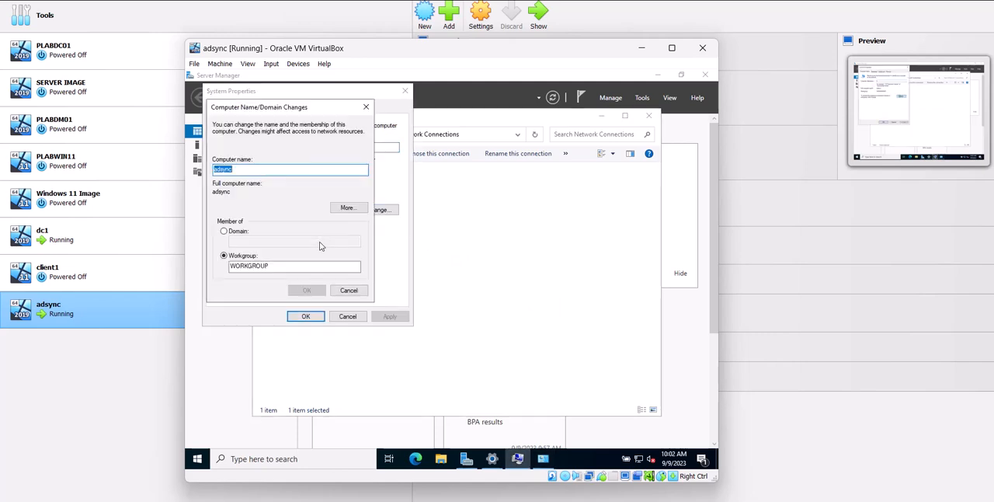
pyautogui.click(243, 233)
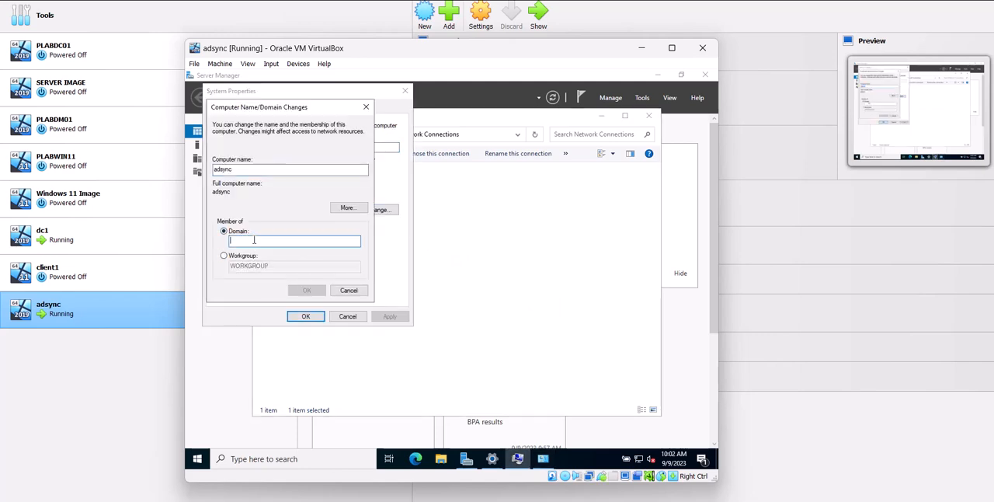
pyautogui.write('b2pservice.com')
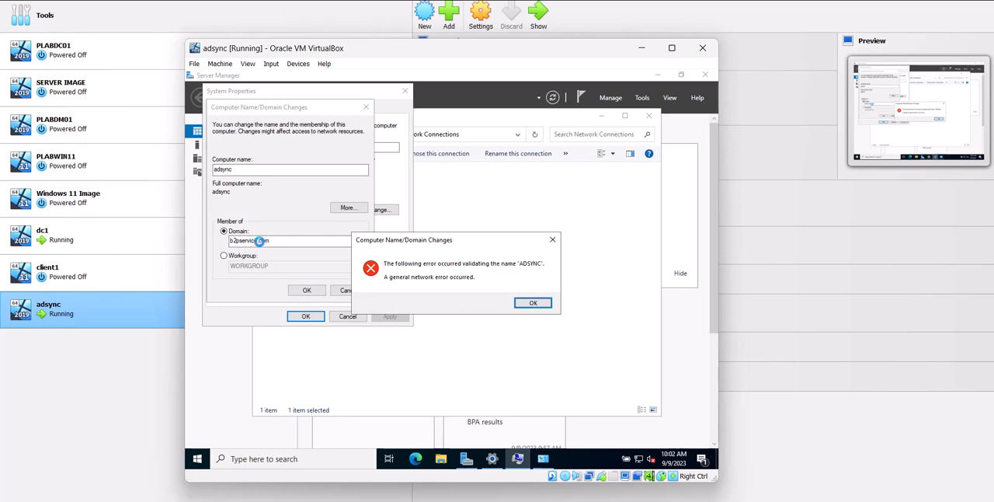
pyautogui.click(530, 303)
pyautogui.click(348, 290)
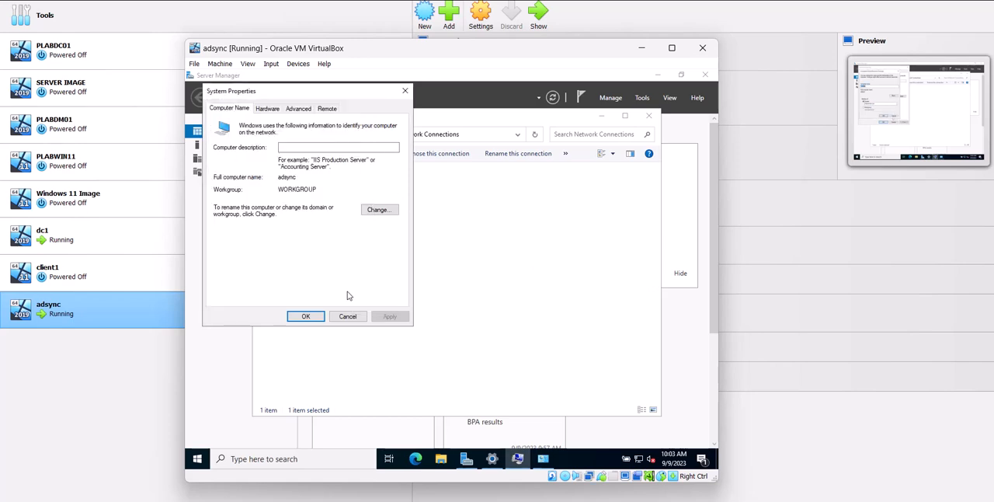
pyautogui.click(405, 91)
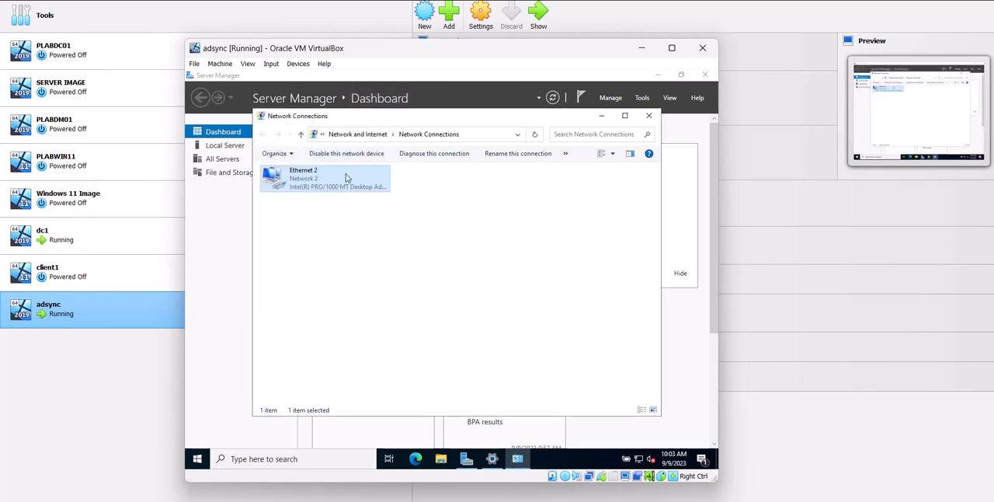
# Disable and re-enable the Ethernet 2 adapter, and close Network Connections and Server Manager
pyautogui.rightClick(347, 175)
pyautogui.click(374, 184)
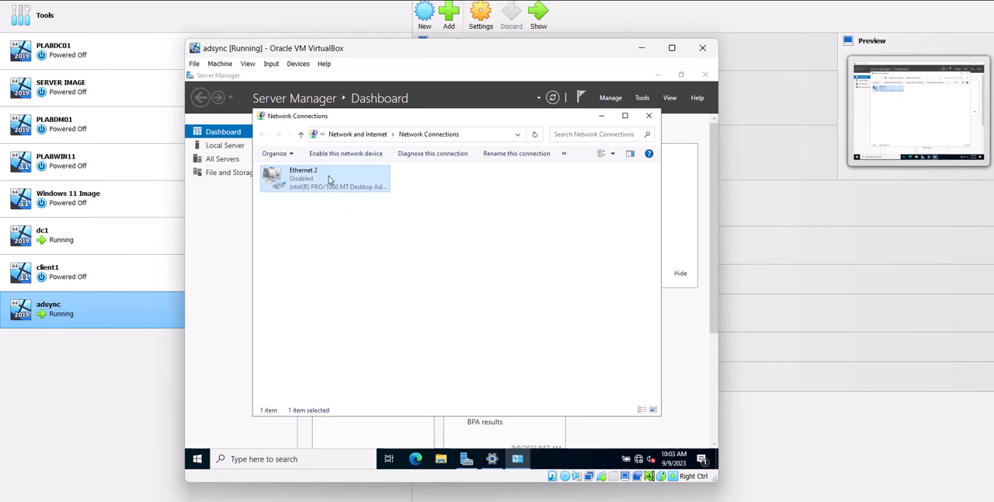
pyautogui.rightClick(340, 184)
pyautogui.click(339, 184)
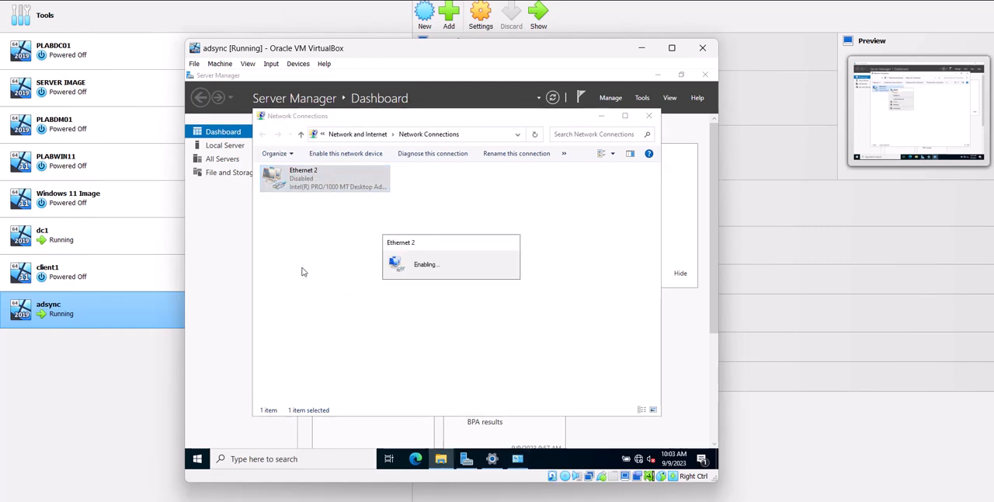
pyautogui.click(649, 115)
pyautogui.click(705, 75)
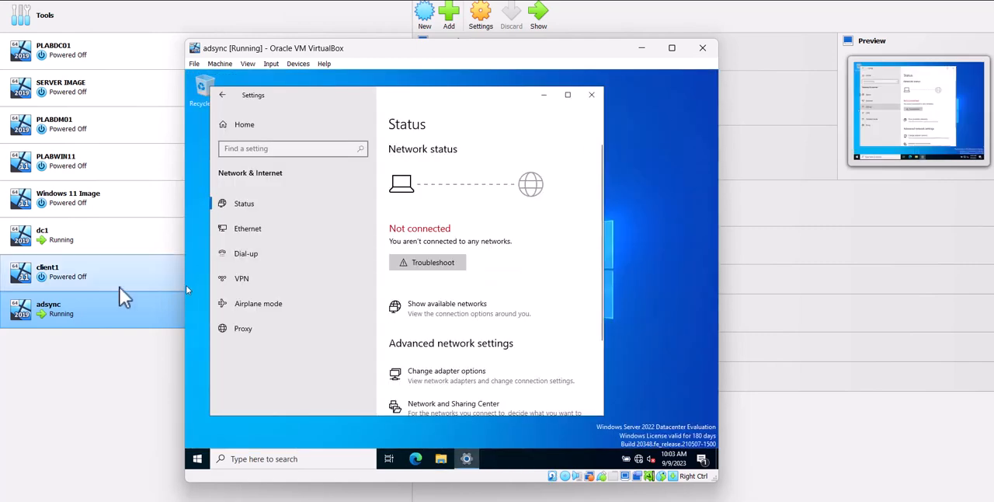
pyautogui.doubleClick(90, 228)
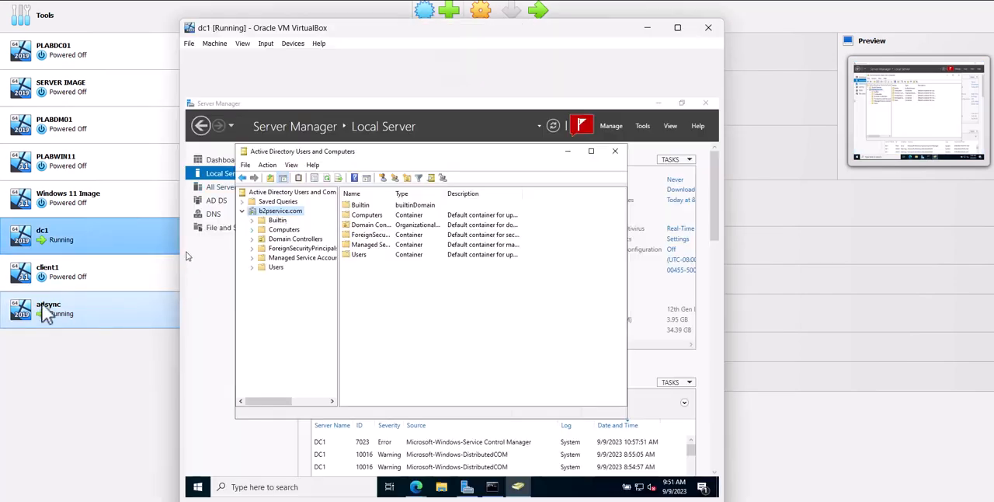
pyautogui.doubleClick(80, 316)
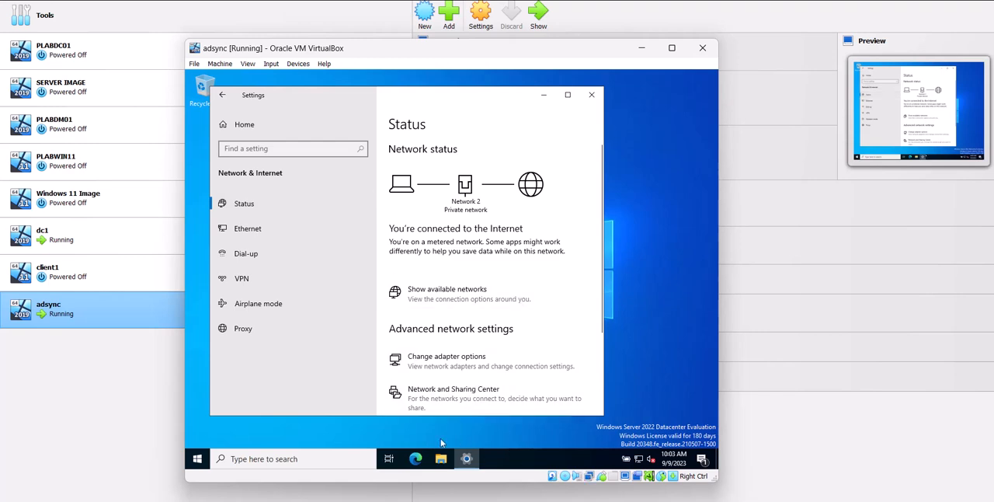
pyautogui.scroll(-3, 436, 368)
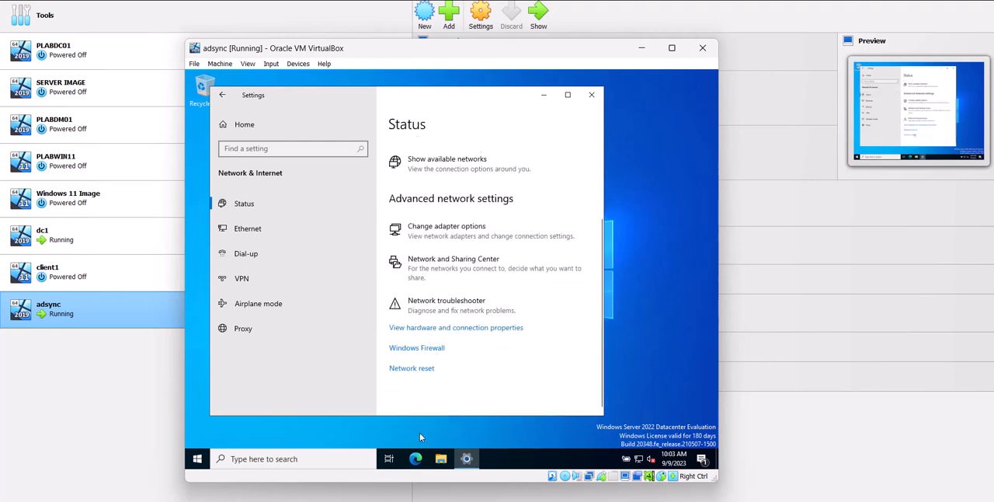
# Open Computer Name/Domain Changes through the advanced system settings, try to join b2pservice.com again, and cancel the change
pyautogui.rightClick(195, 459)
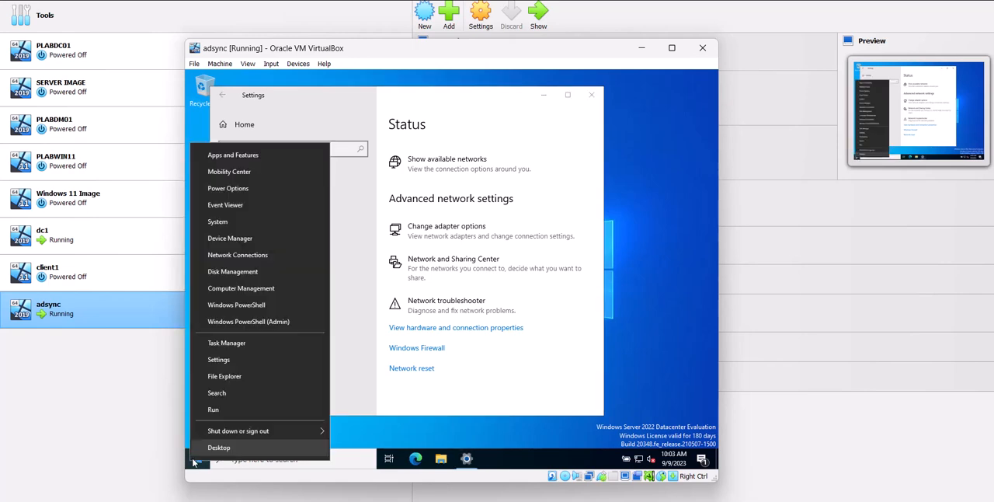
pyautogui.click(220, 223)
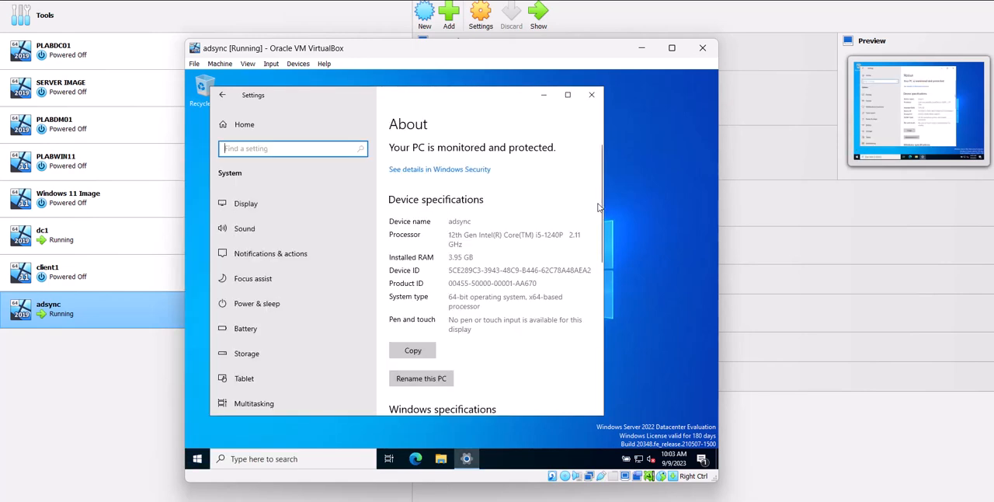
pyautogui.scroll(-10, 598, 208)
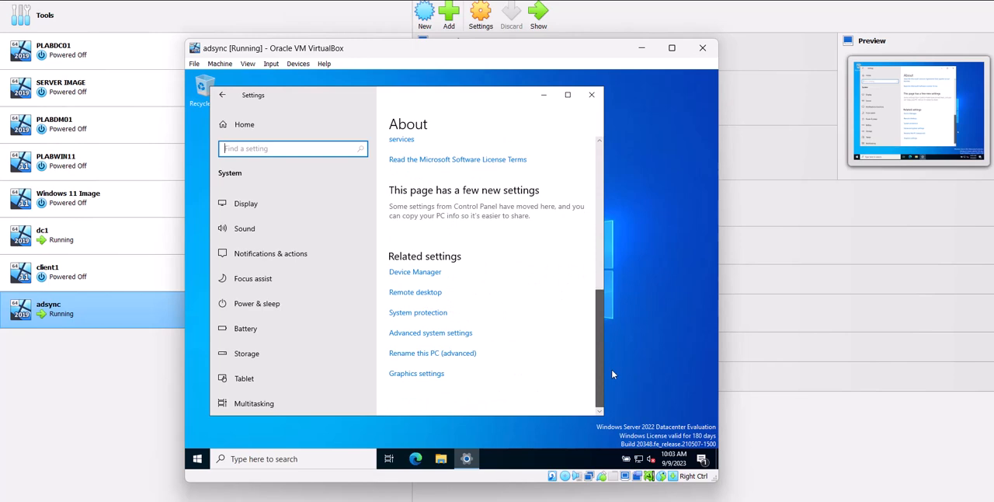
pyautogui.click(414, 334)
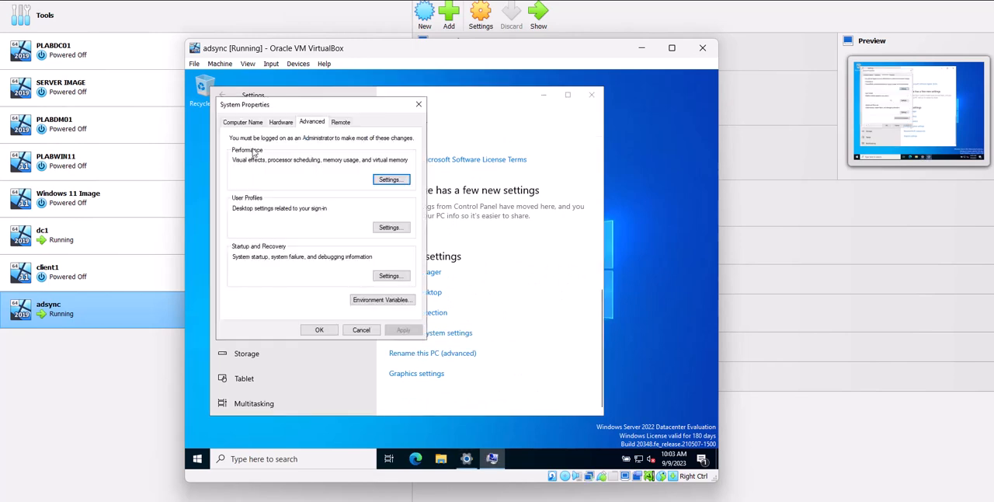
pyautogui.click(243, 122)
pyautogui.click(388, 224)
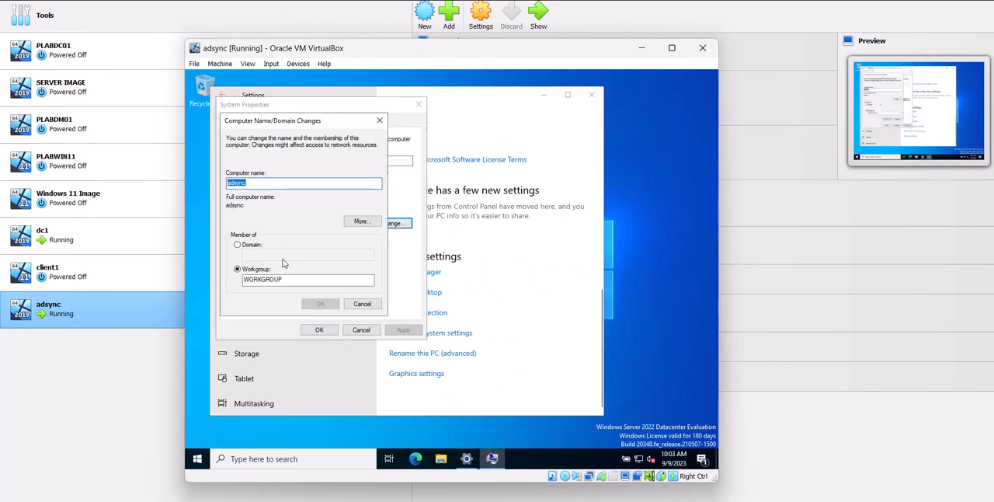
pyautogui.click(253, 246)
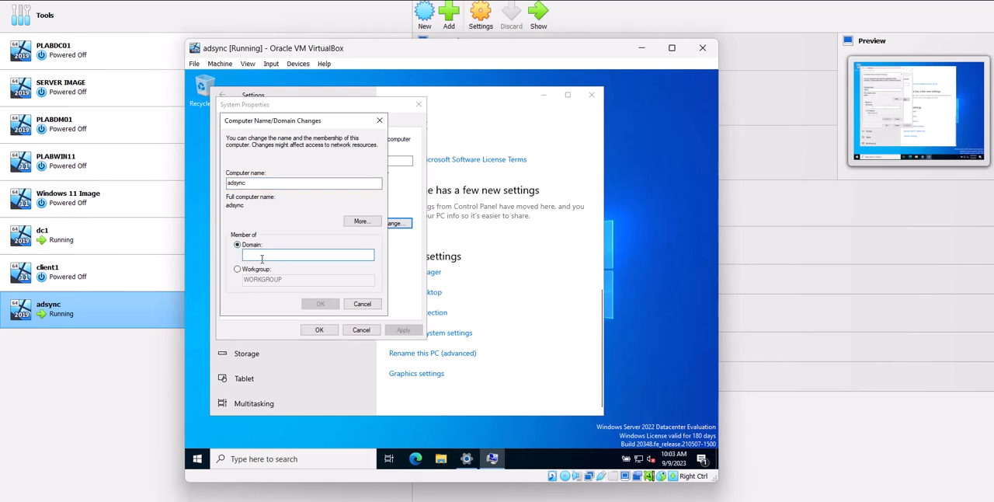
pyautogui.write('b2pservice.com')
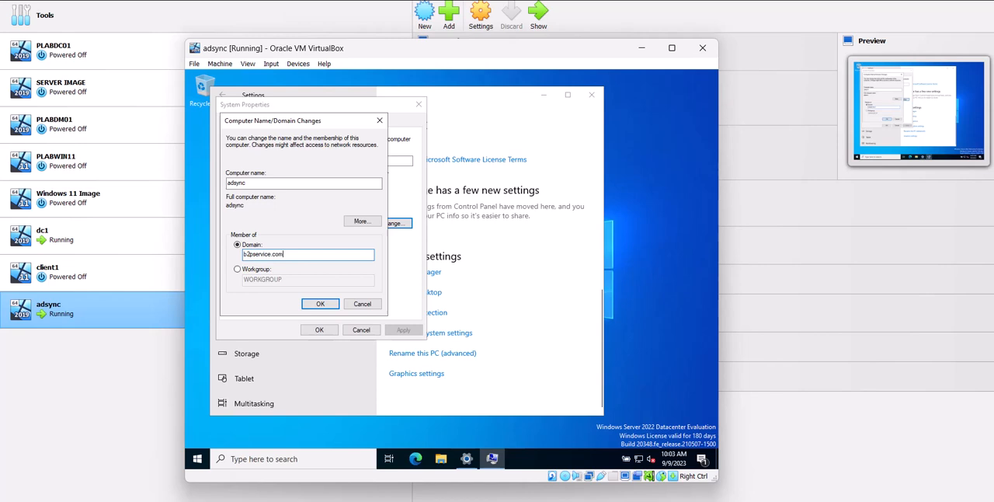
pyautogui.press('Return')
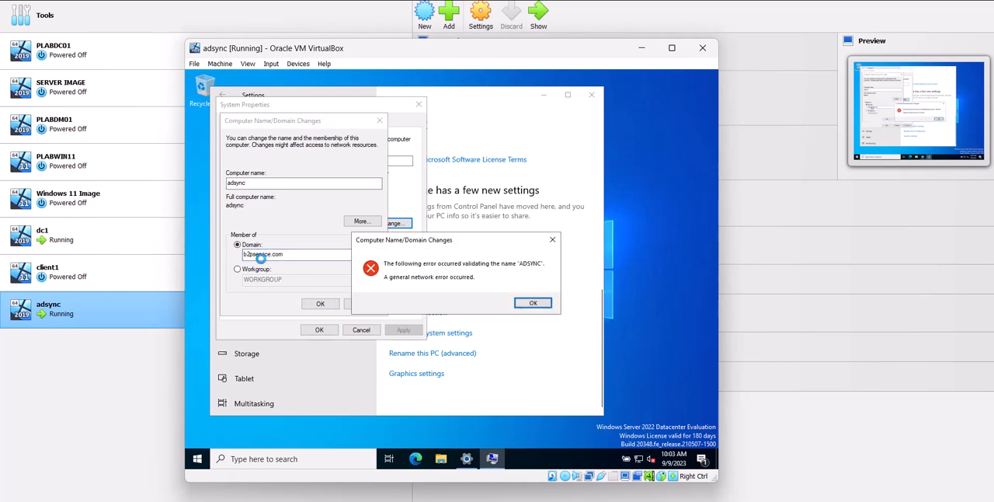
pyautogui.click(525, 302)
pyautogui.click(335, 304)
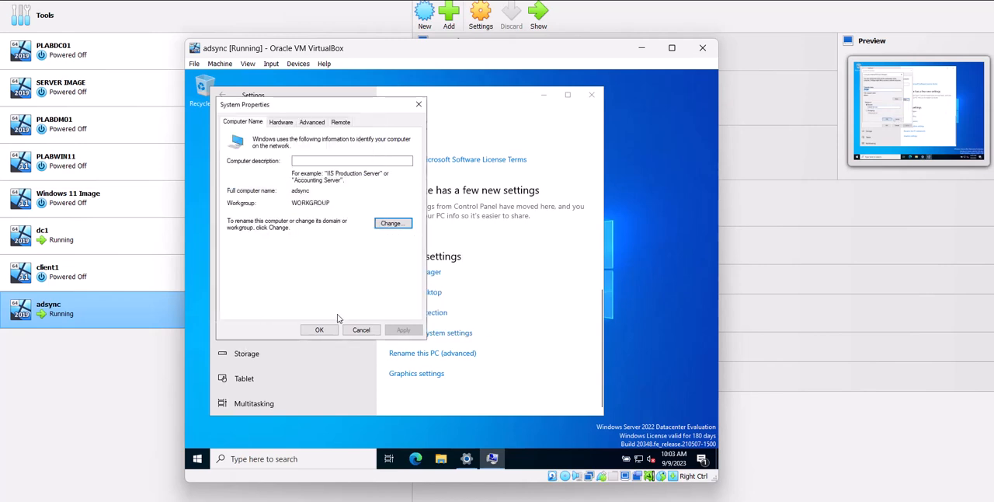
# Restart the adsync server with Other (Unplanned) as the reason
pyautogui.click(199, 459)
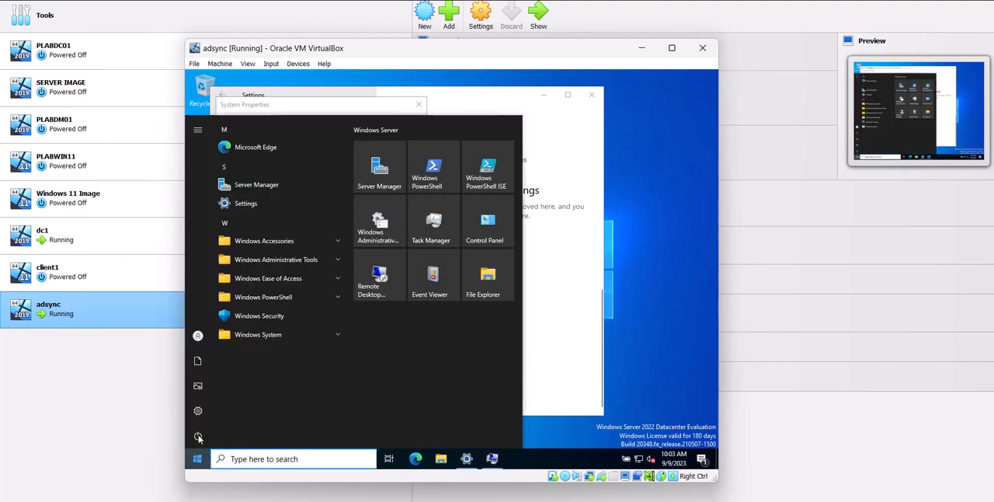
pyautogui.click(198, 436)
pyautogui.click(207, 410)
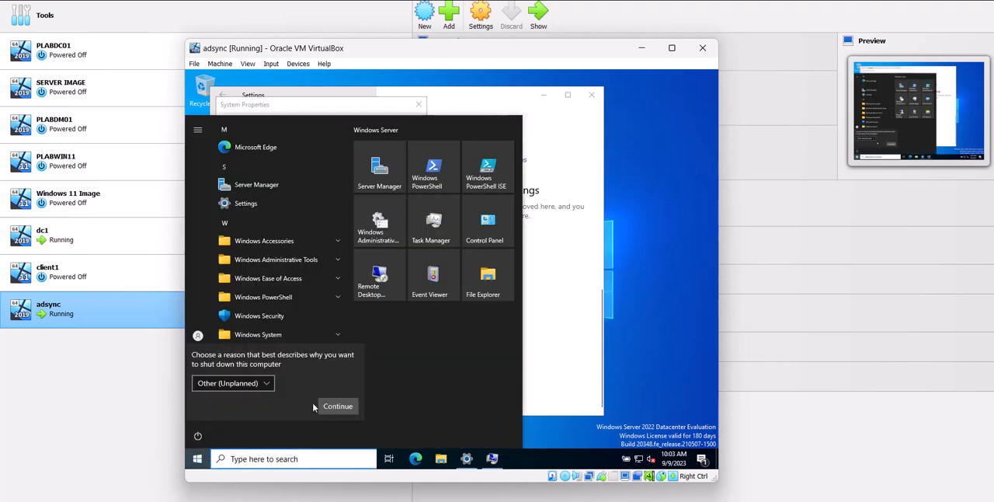
pyautogui.click(336, 406)
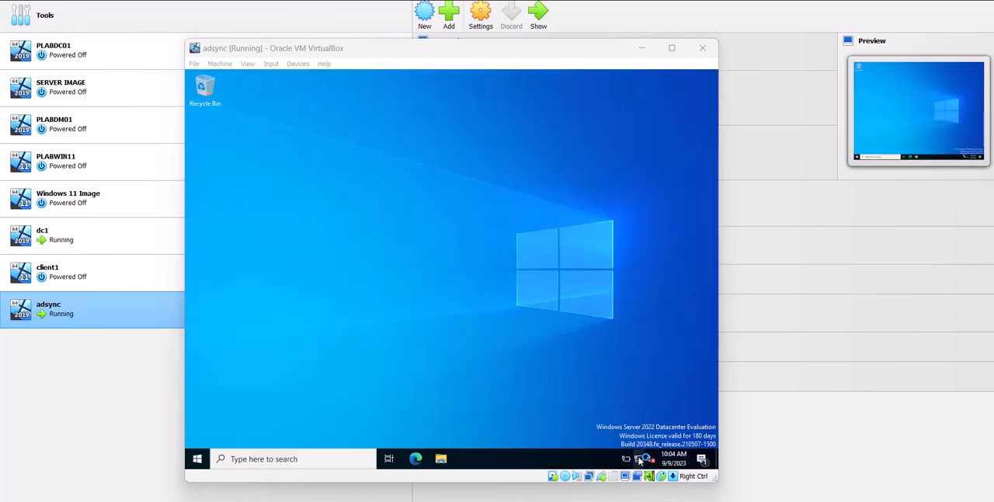
# Open the TCP/IPv4 properties of the Ethernet 2 adapter and check its preferred DNS server
pyautogui.rightClick(637, 458)
pyautogui.click(637, 444)
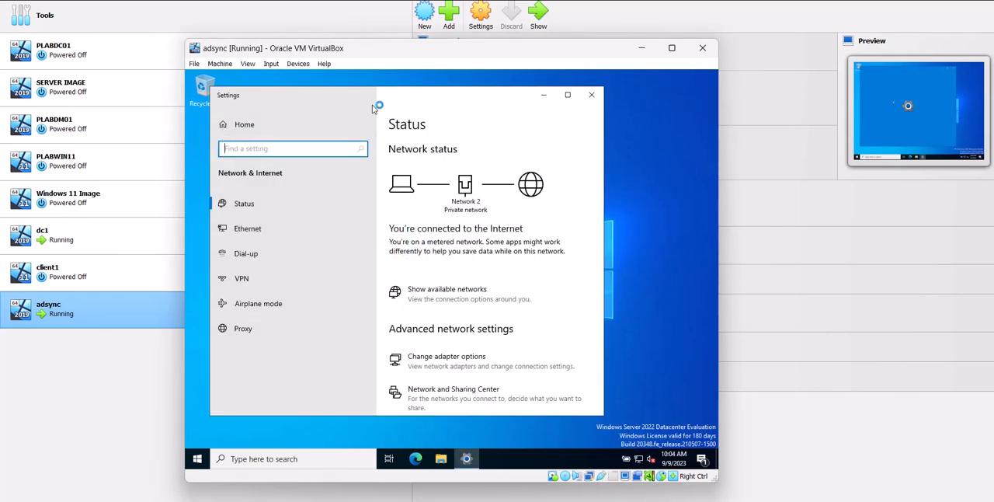
pyautogui.click(472, 359)
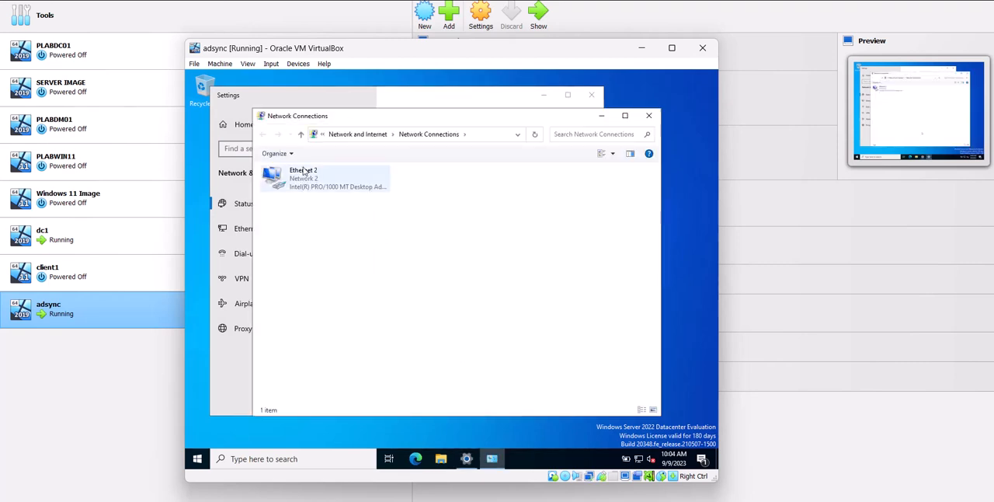
pyautogui.rightClick(305, 172)
pyautogui.click(349, 268)
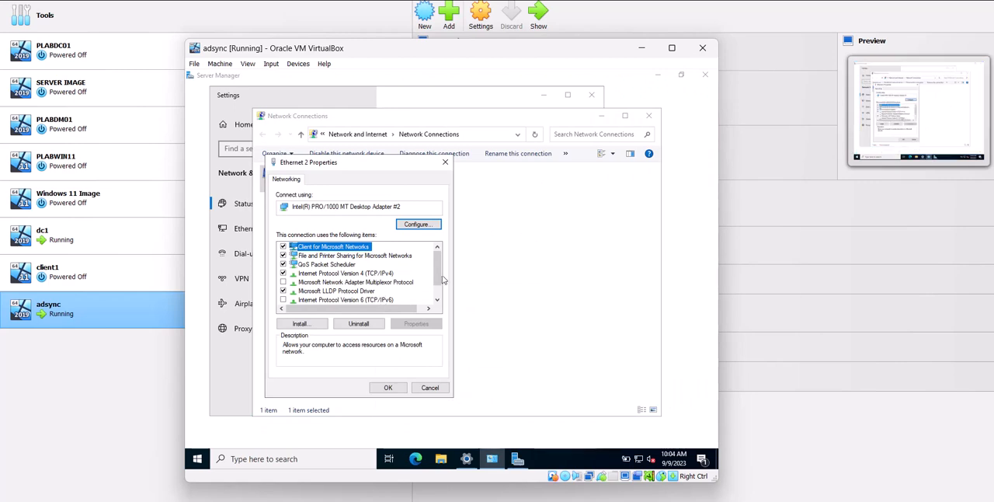
pyautogui.moveTo(439, 269); pyautogui.dragTo(435, 268)
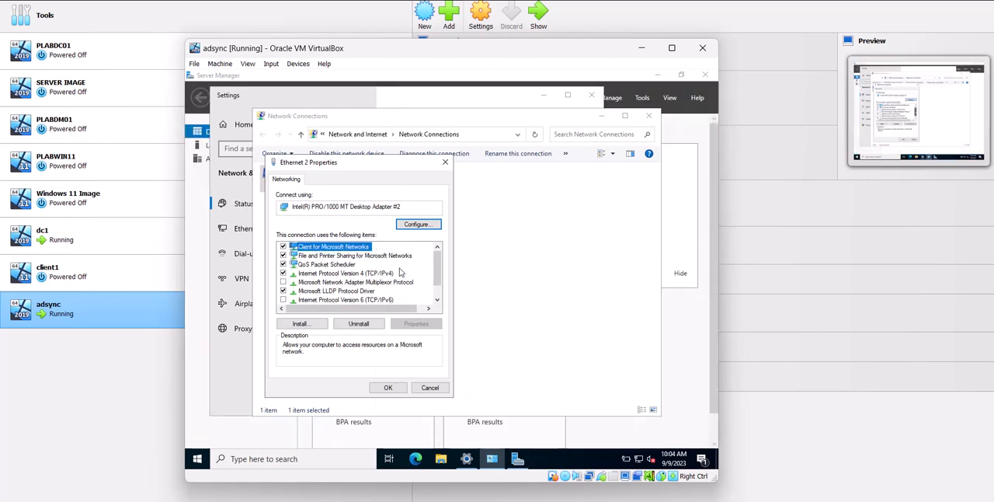
pyautogui.click(392, 274)
pyautogui.click(416, 324)
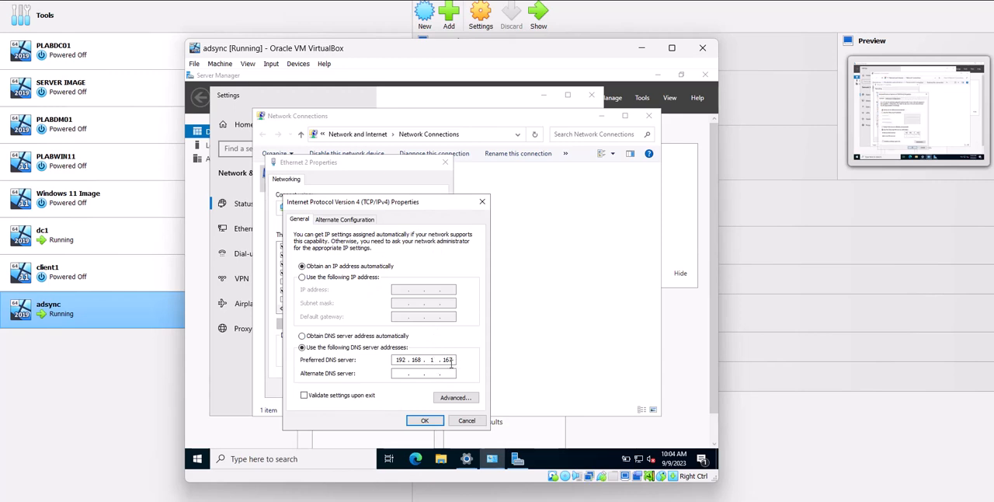
# Check dc1's IPv4 address in its Command Prompt window, and return to the adsync virtual machine
pyautogui.doubleClick(80, 246)
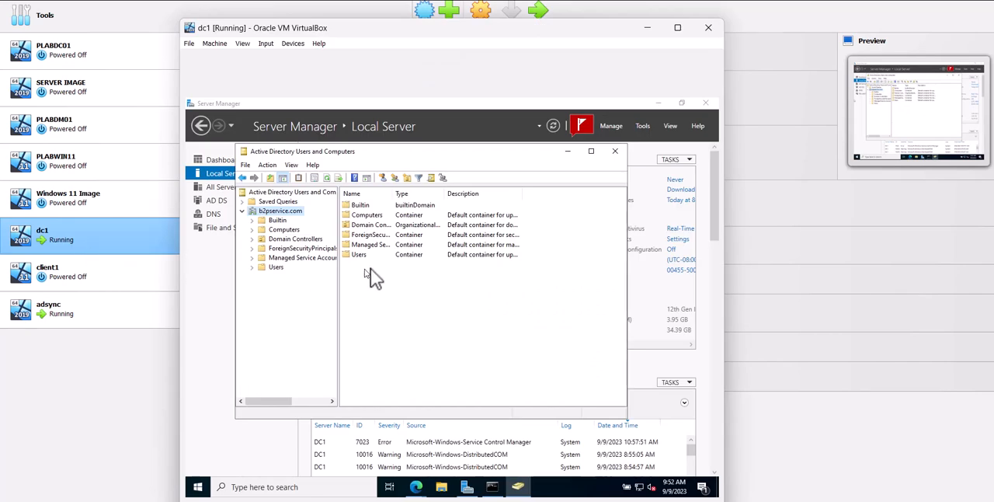
pyautogui.click(494, 487)
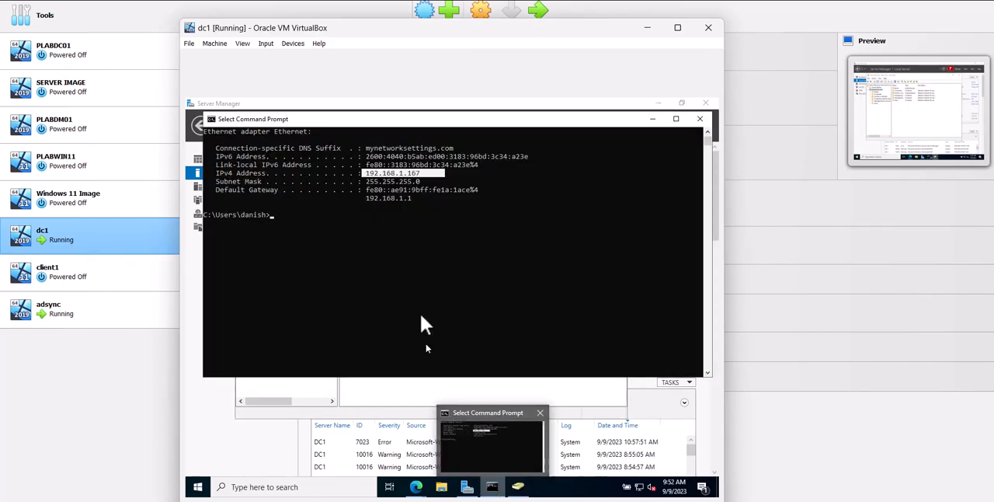
pyautogui.doubleClick(129, 311)
# Reopen Computer Name/Domain Changes on adsync, set membership to the domain b2pservice.com, and submit it
pyautogui.rightClick(197, 458)
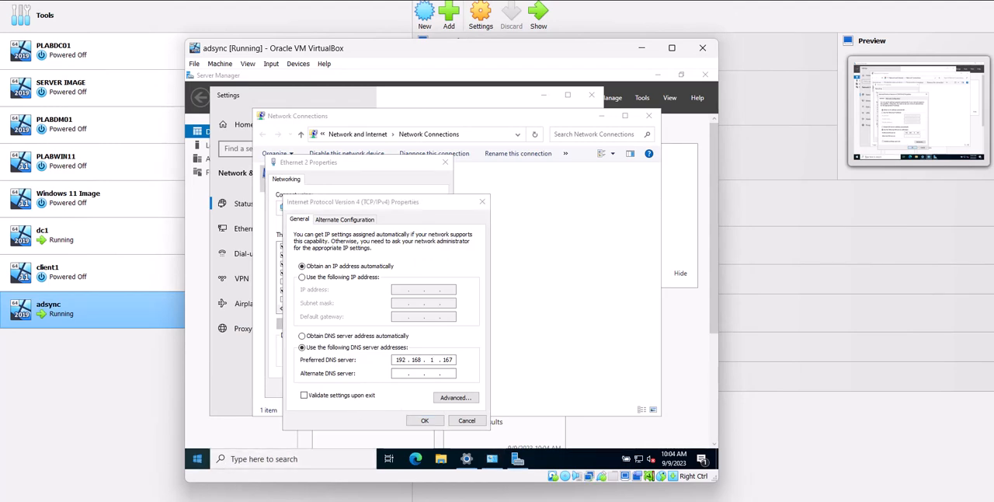
pyautogui.click(225, 229)
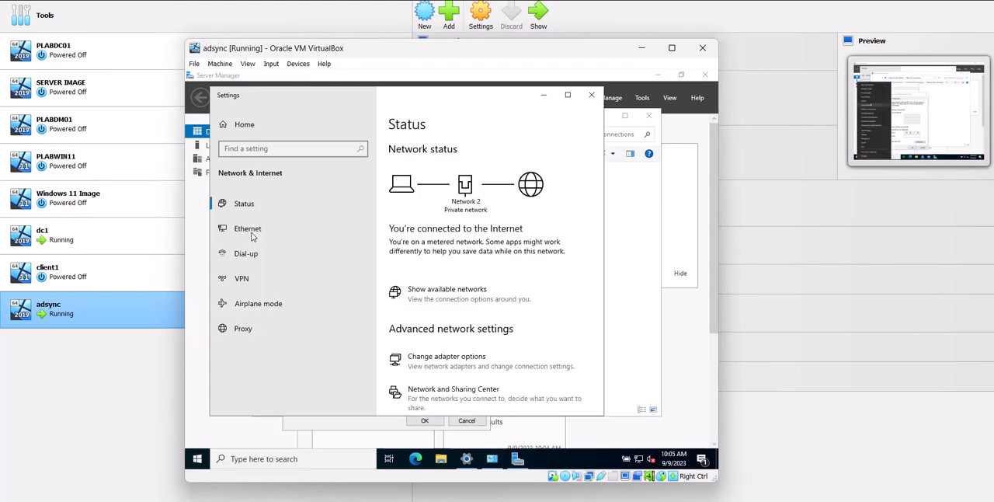
pyautogui.scroll(-10, 501, 334)
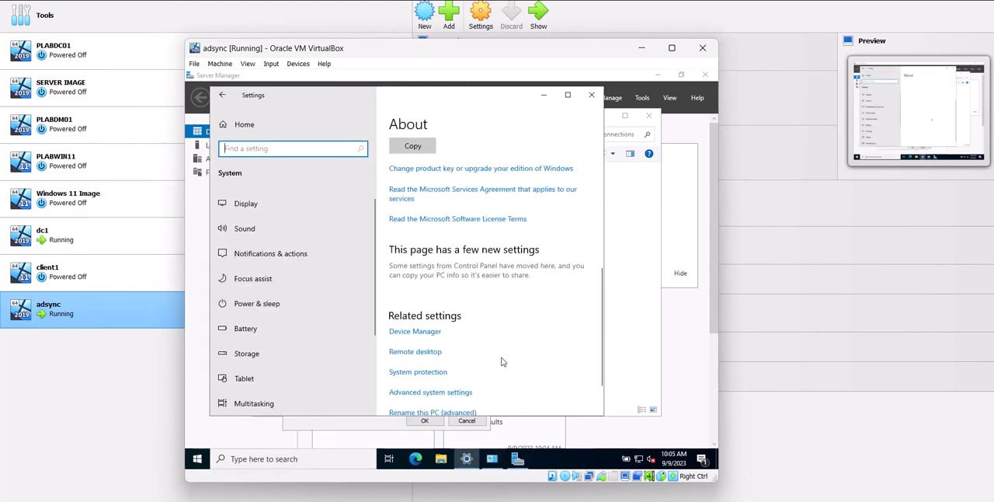
pyautogui.click(443, 344)
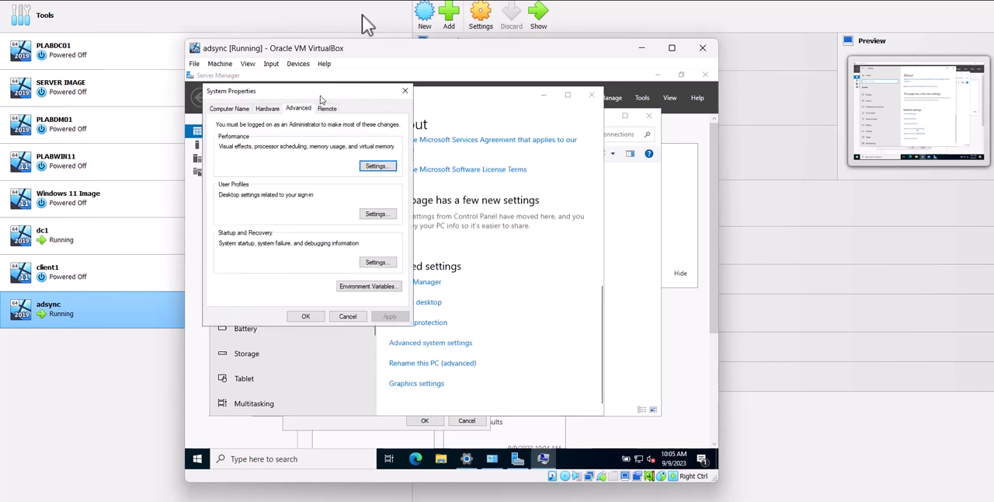
pyautogui.click(230, 109)
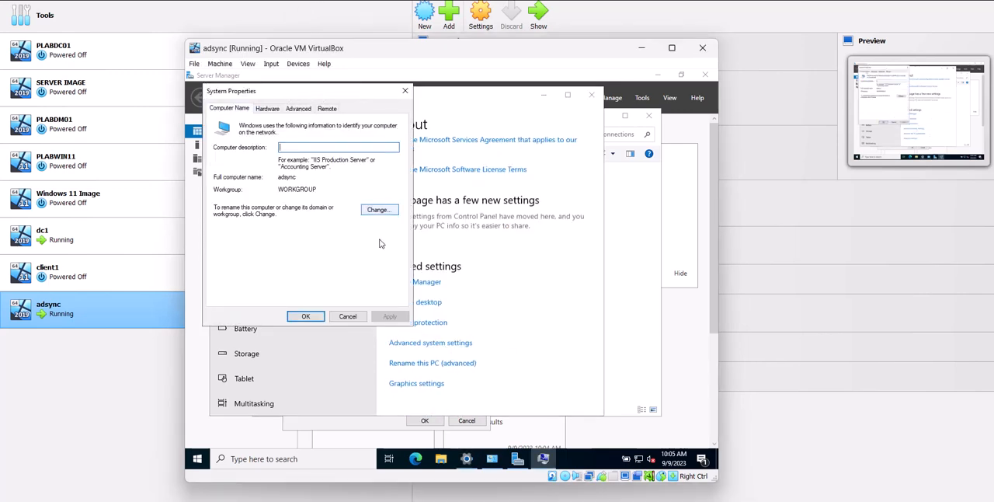
pyautogui.click(379, 211)
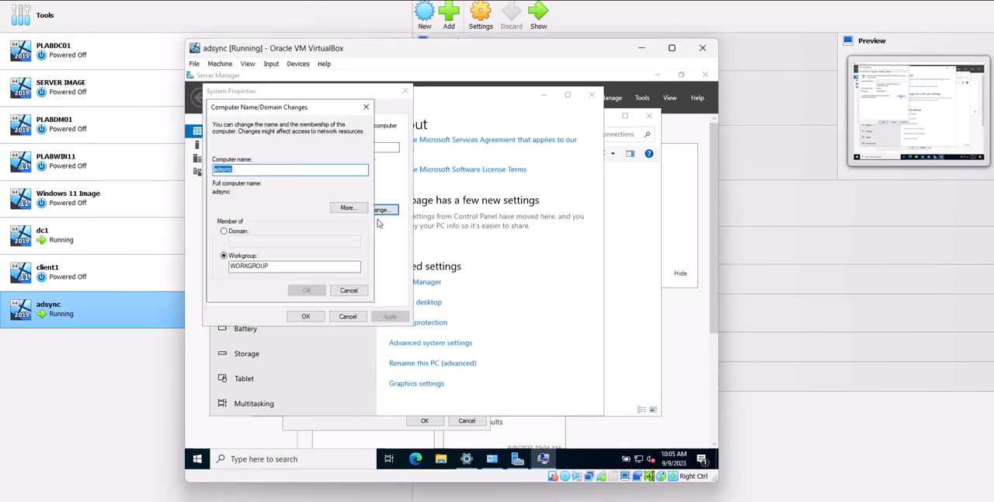
pyautogui.click(233, 232)
pyautogui.click(248, 243)
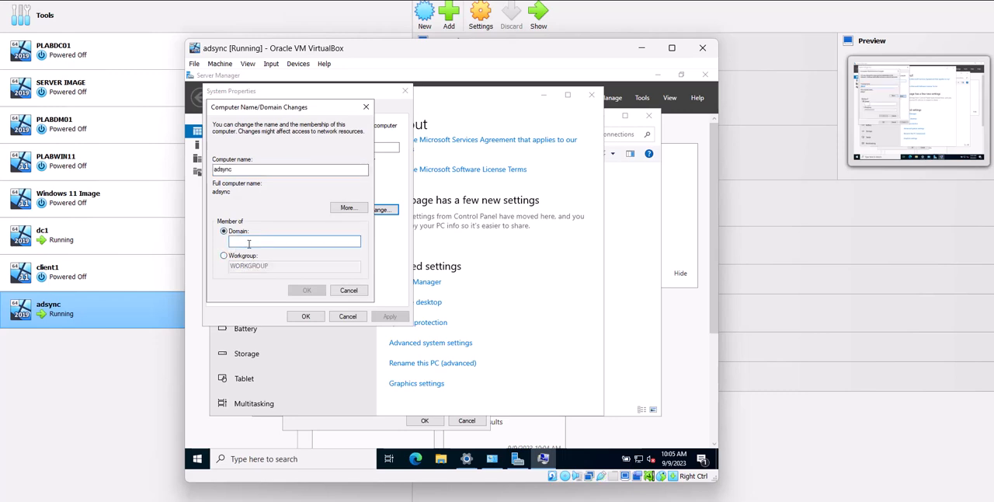
pyautogui.write('b2pservice.com')
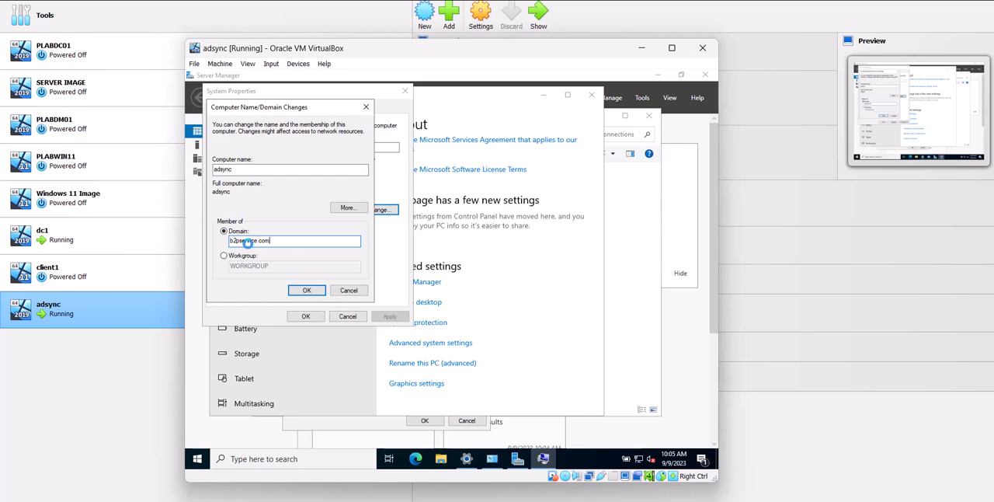
pyautogui.press('Return')
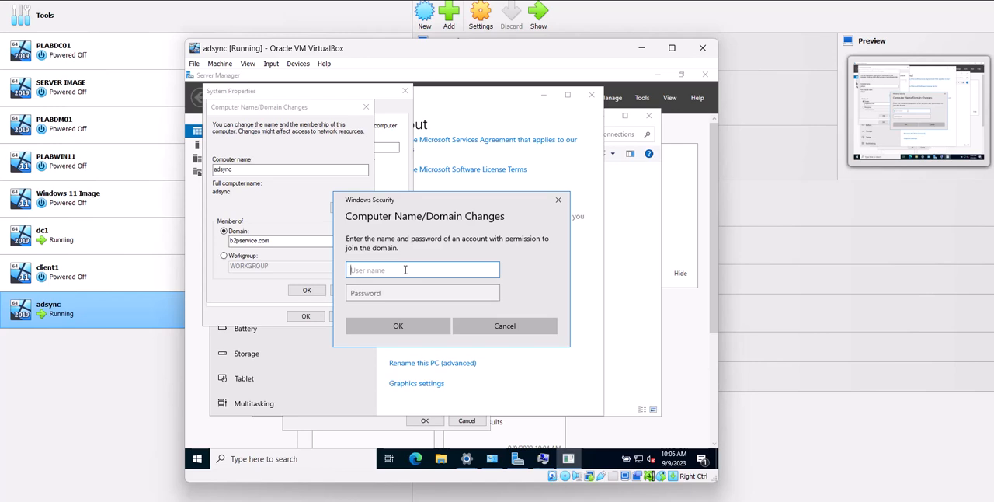
# Authorise the domain join with the b2pservice account's user name and password, close Settings, and acknowledge the completed join
pyautogui.write('be')
pyautogui.press('Tab')
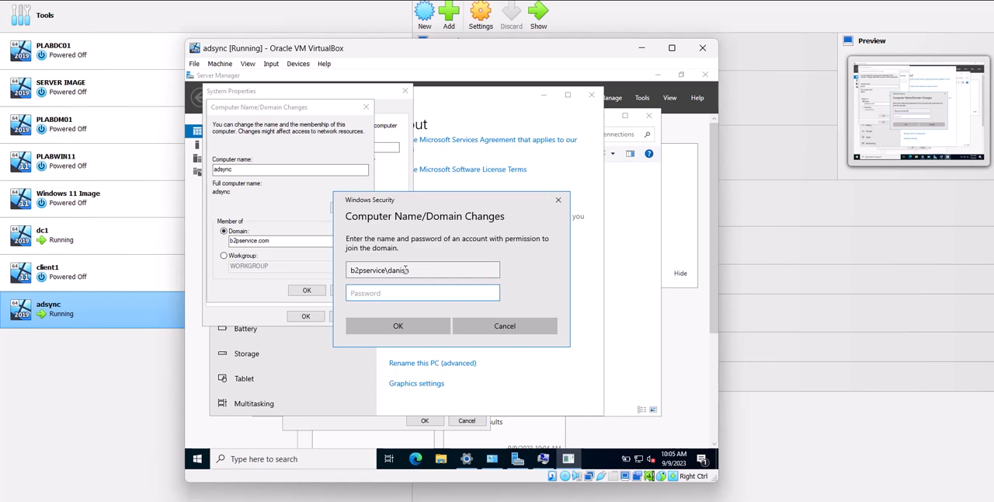
pyautogui.write('P')
pyautogui.press('Return')
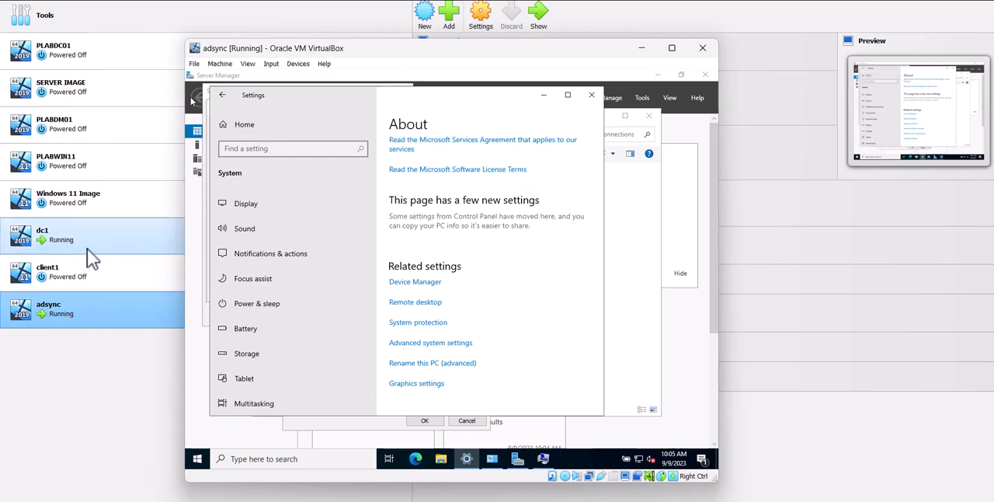
pyautogui.click(591, 94)
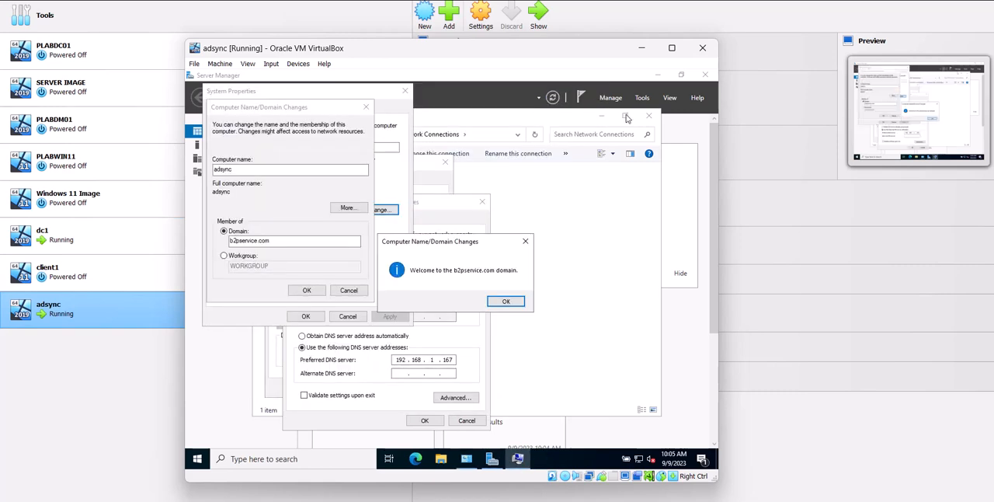
pyautogui.click(506, 302)
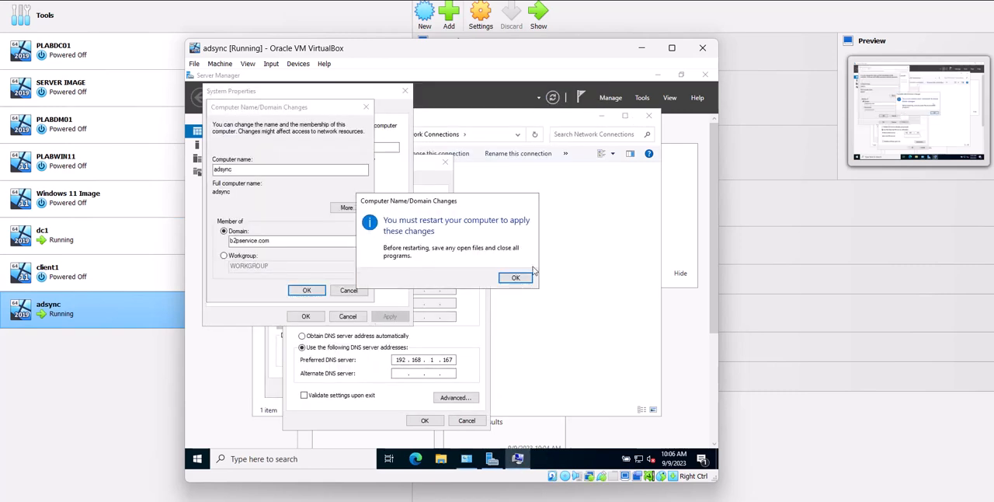
# Acknowledge the restart requirement, close System Properties, and restart adsync to apply the domain membership
pyautogui.click(515, 279)
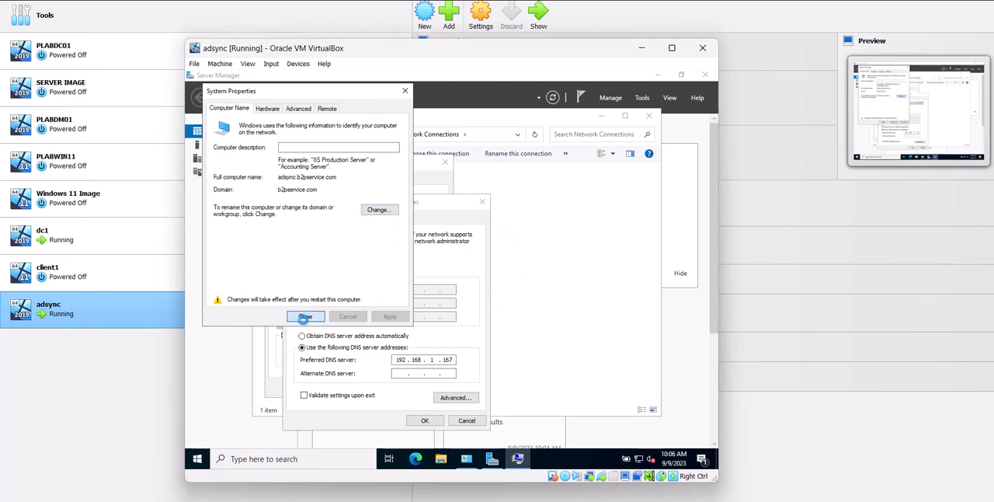
pyautogui.click(303, 315)
pyautogui.click(437, 276)
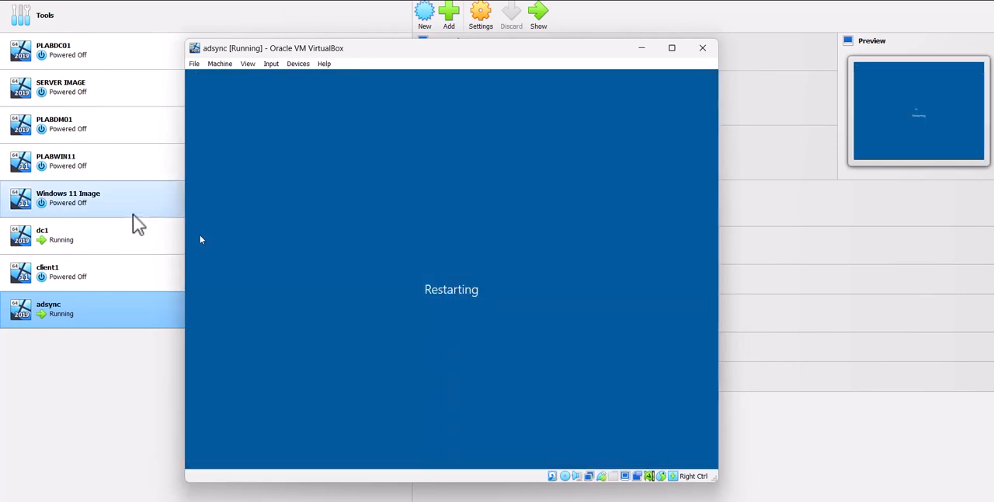
# Switch to dc1, close its Command Prompt, and check the b2pservice.com Computers container for the ADSYNC computer account
pyautogui.doubleClick(82, 247)
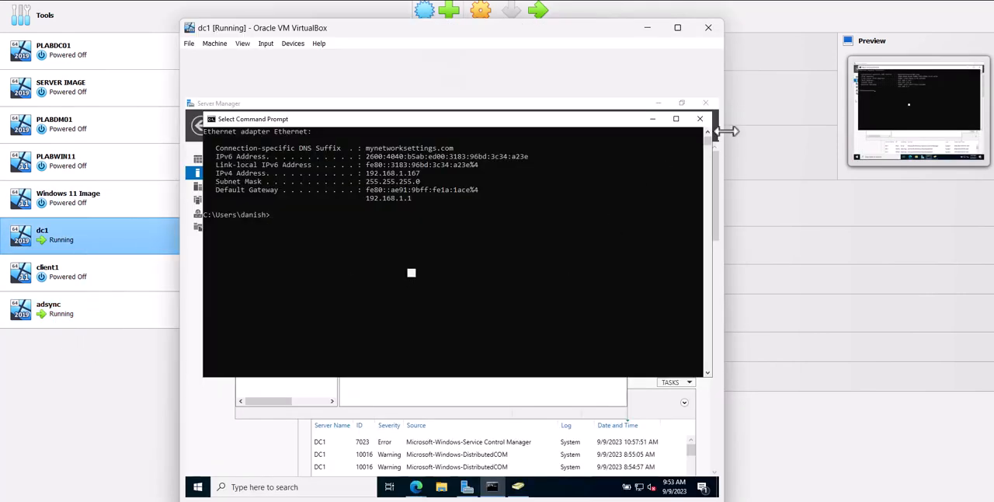
pyautogui.click(700, 118)
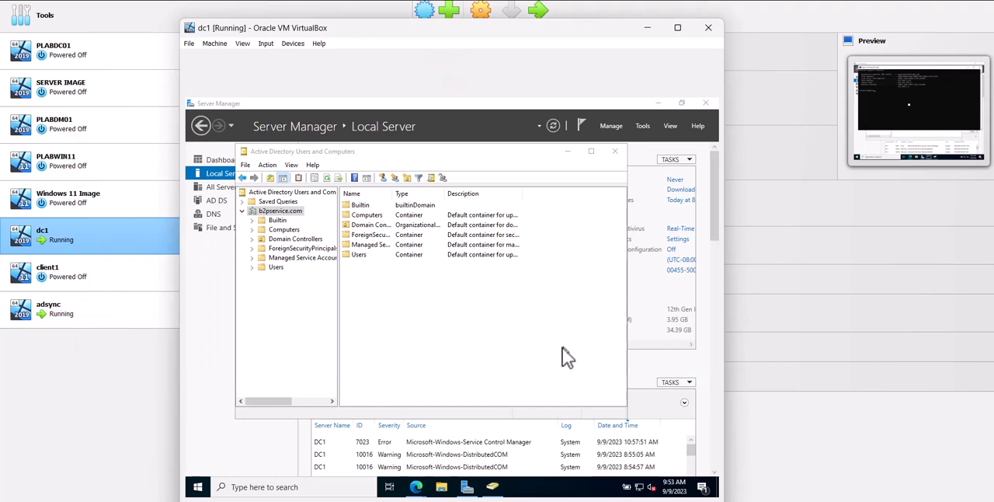
pyautogui.click(284, 229)
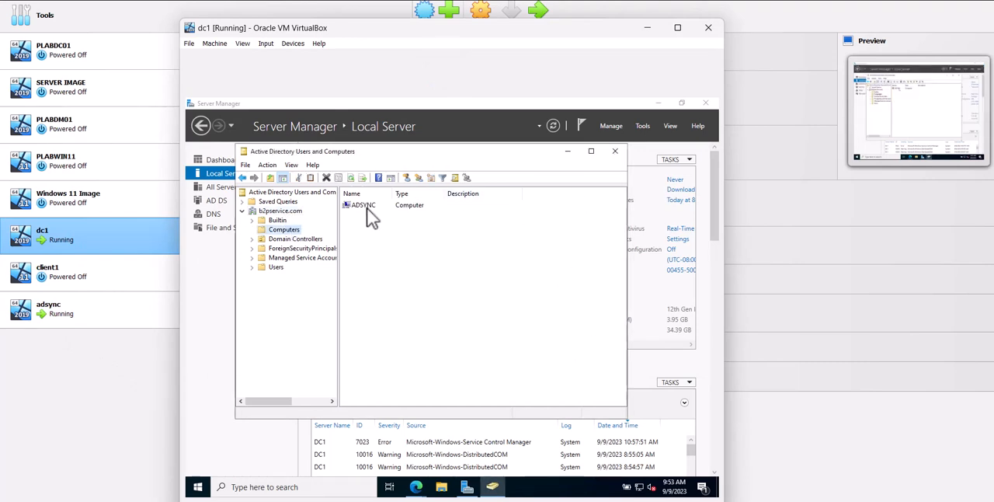
pyautogui.click(591, 150)
# Return to the adsync virtual machine, unlock it, and sign in to the B2PSERVICE domain with the account's user name and password
pyautogui.click(67, 314)
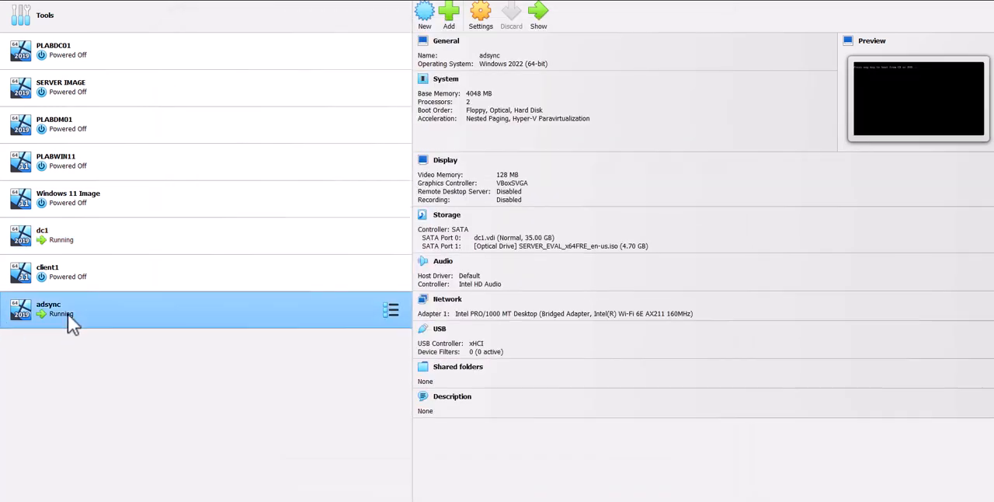
pyautogui.click(64, 250)
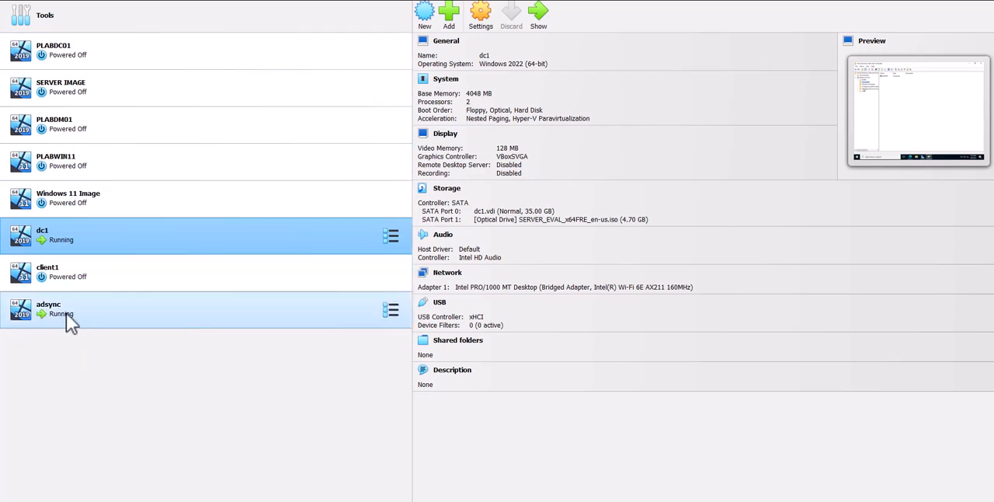
pyautogui.doubleClick(105, 314)
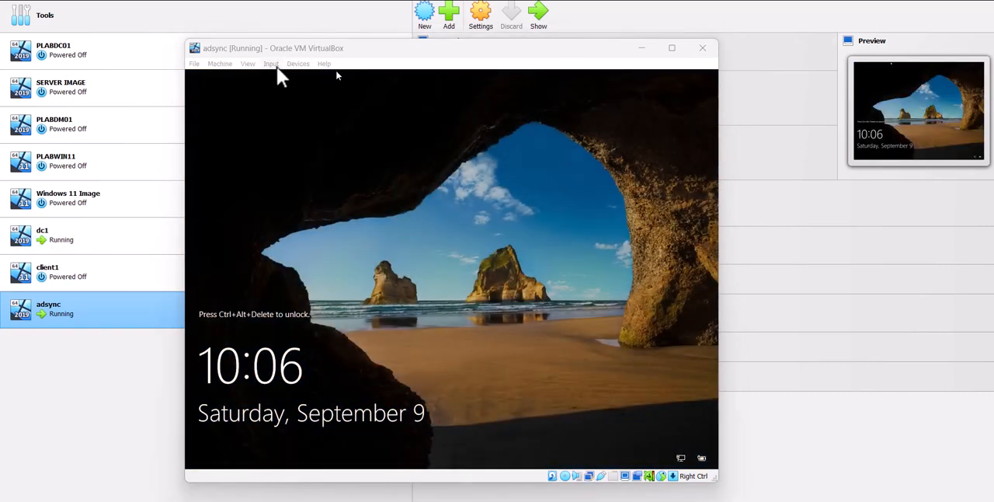
pyautogui.click(274, 66)
pyautogui.moveTo(295, 77)
pyautogui.click(412, 112)
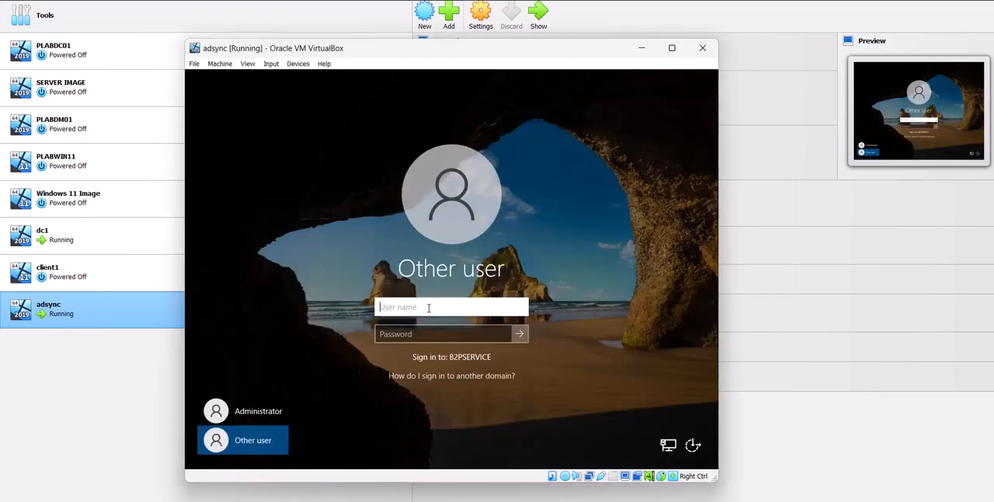
pyautogui.write('danish')
pyautogui.press('Tab')
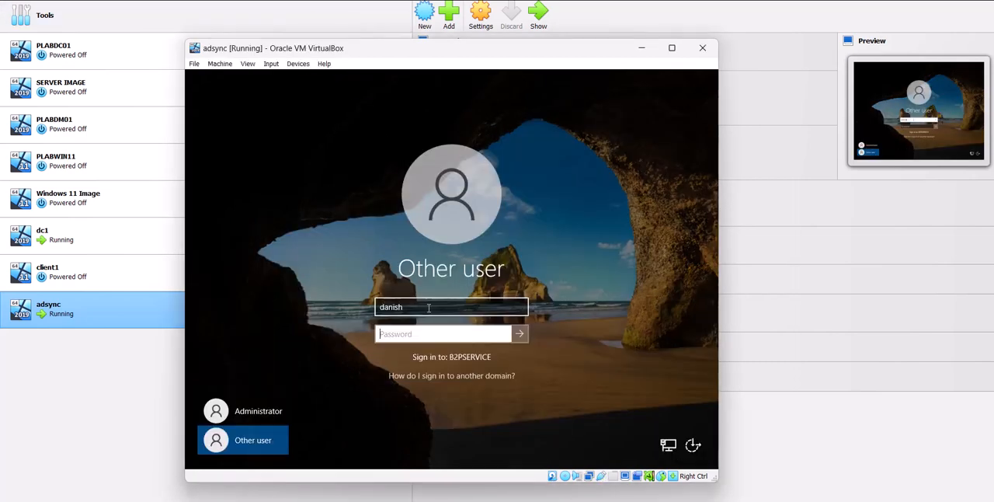
pyautogui.write('p')
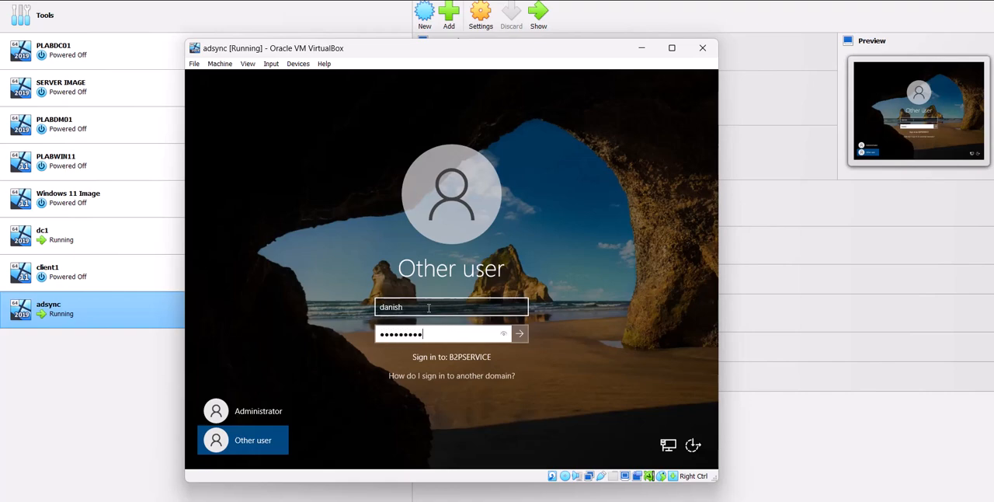
pyautogui.press('Return')
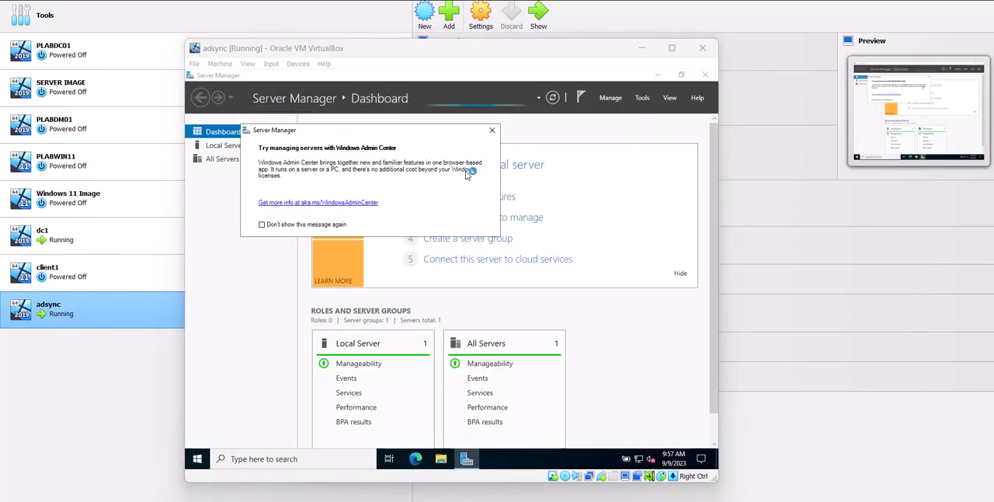
# Dismiss the Windows Admin Center notice and turn off IE Enhanced Security Configuration for Users on the adsync local server
pyautogui.click(492, 130)
pyautogui.click(207, 146)
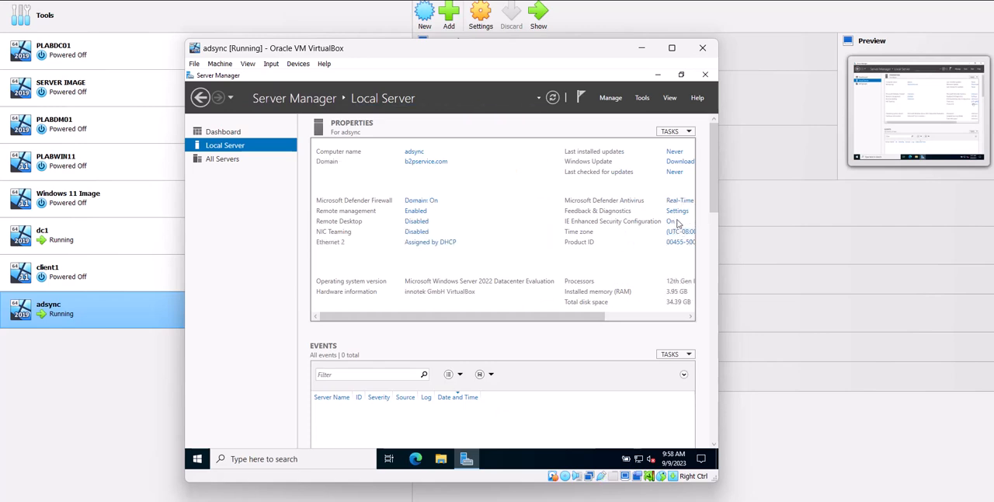
pyautogui.click(669, 222)
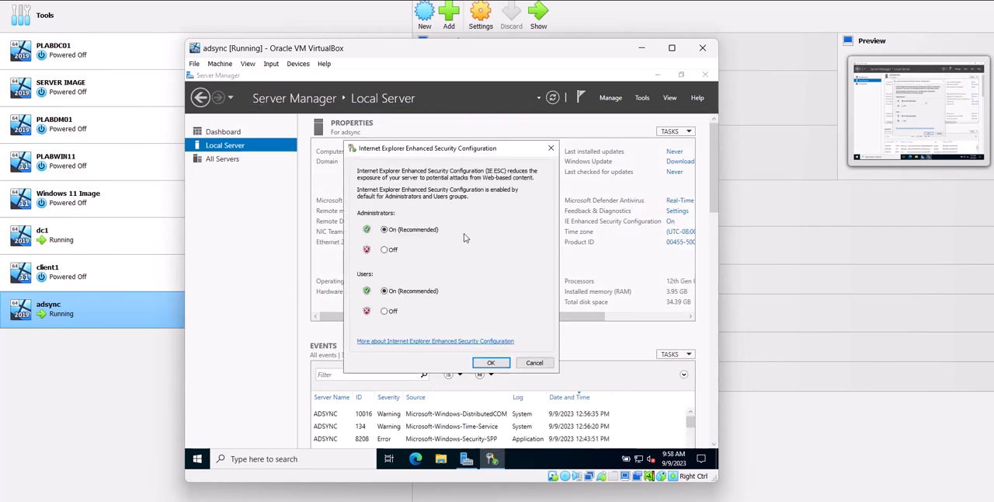
pyautogui.click(383, 310)
pyautogui.click(491, 363)
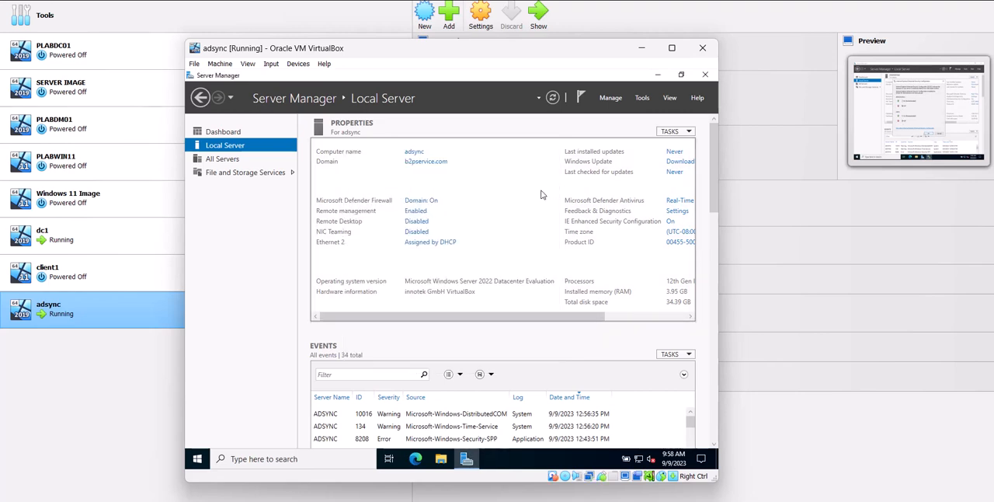
# Minimise Server Manager, open Microsoft Edge on adsync, and browse to portal.azure.com
pyautogui.click(656, 76)
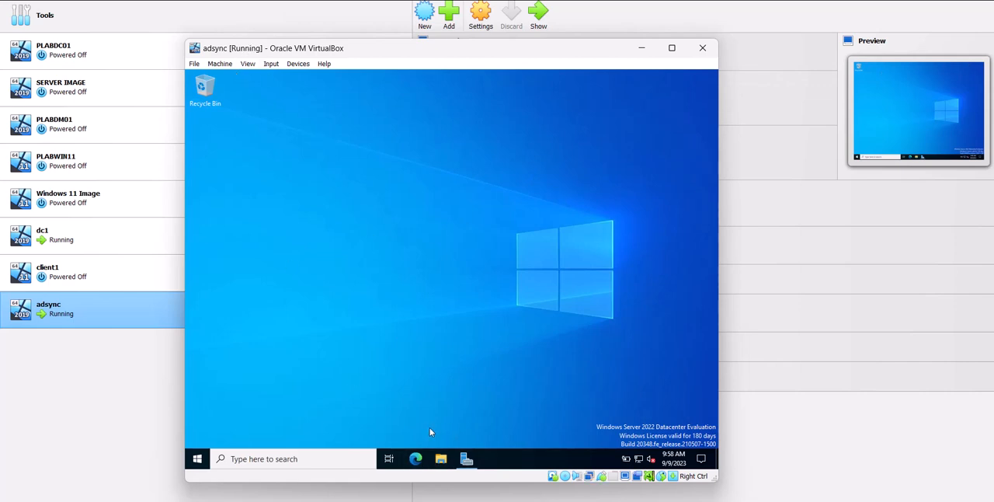
pyautogui.click(415, 459)
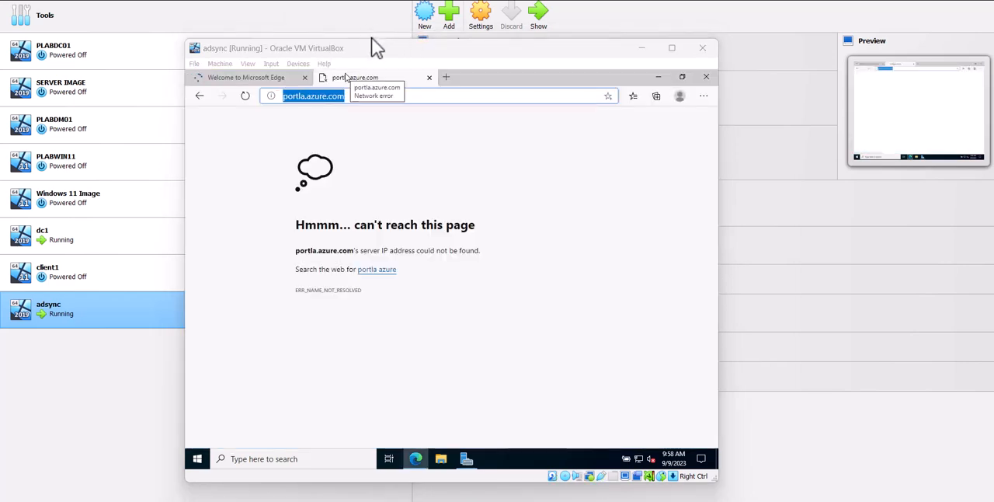
pyautogui.click(355, 95)
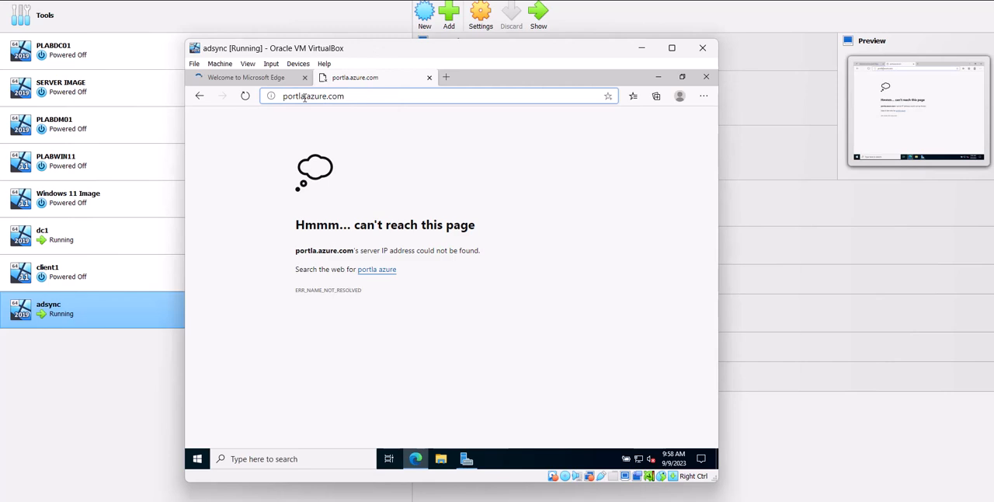
pyautogui.press('BackSpace')
pyautogui.press('BackSpace')
pyautogui.write('al')
pyautogui.press('Return')
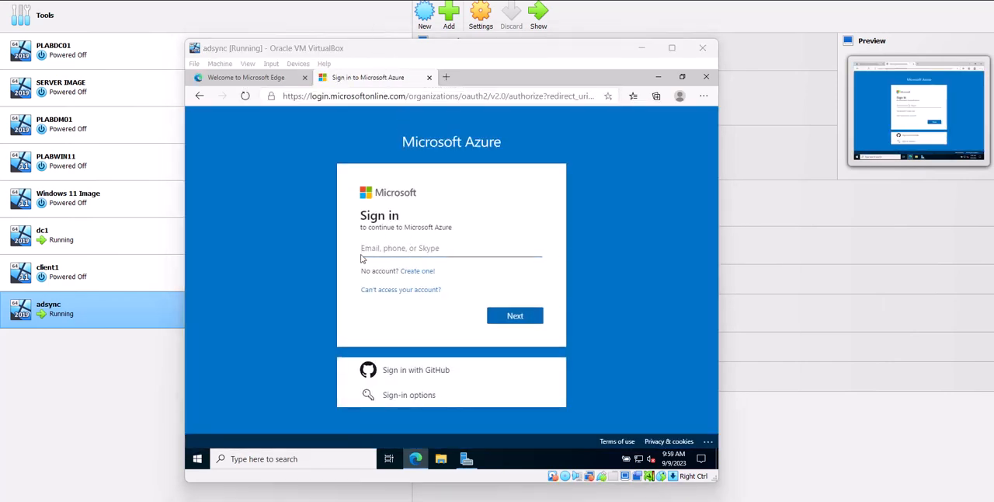
# Sign in to Microsoft Azure with the tenant administrator's e-mail account
pyautogui.click(362, 251)
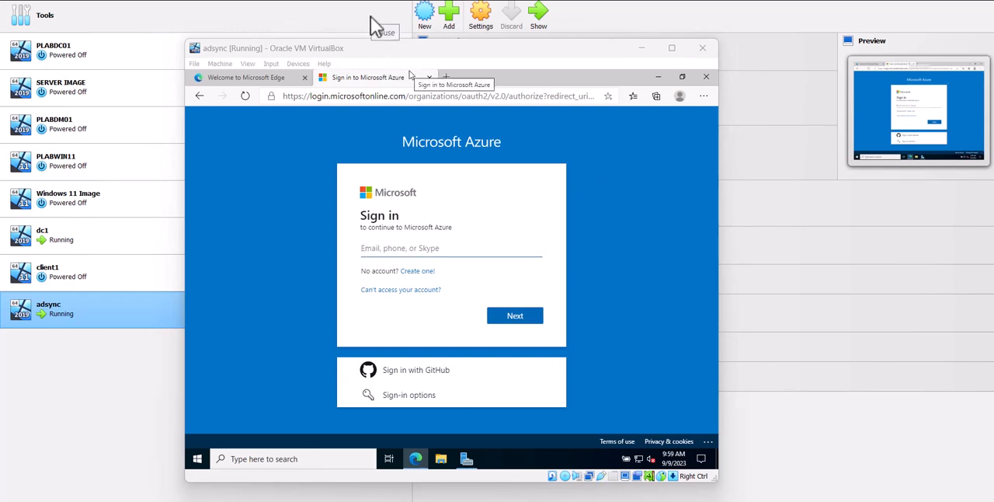
pyautogui.hotkey('ctrl', 'v')
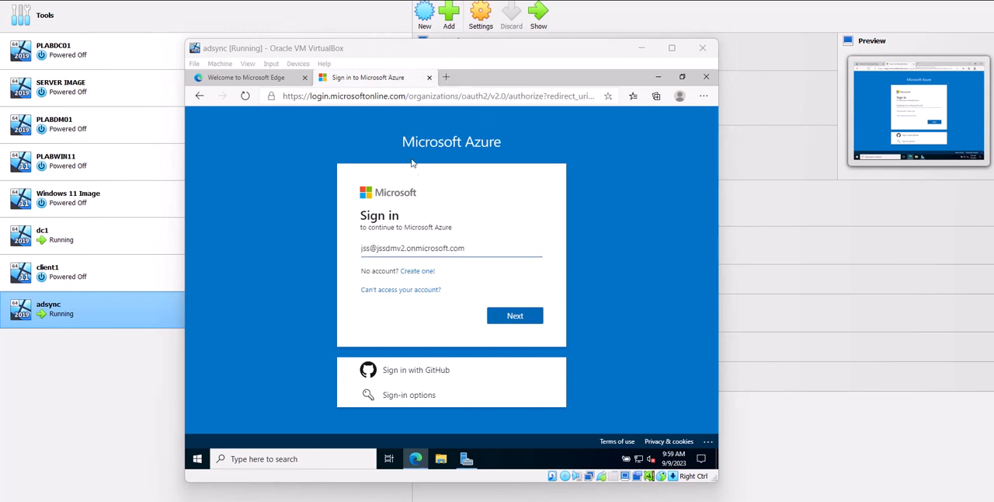
pyautogui.click(539, 322)
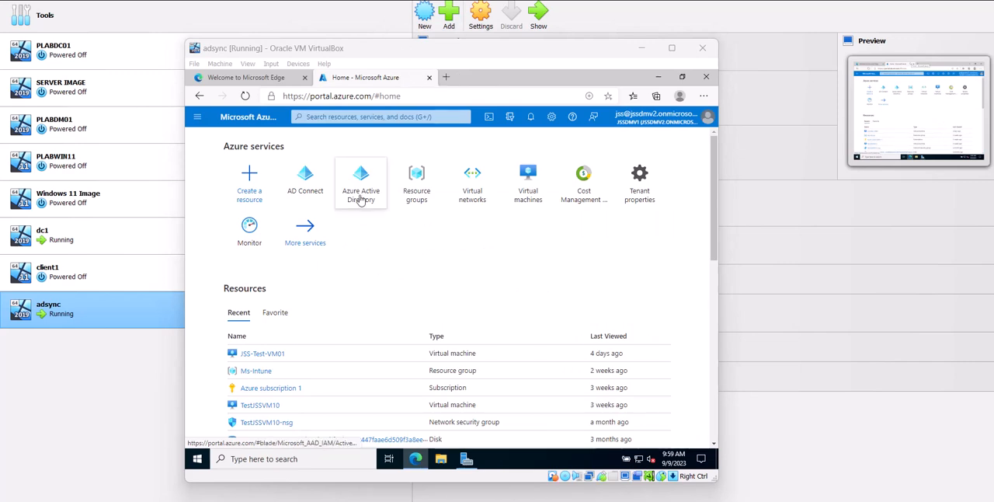
# Open AD Connect in the Azure portal, check the Cloud sync configurations, and return to the AAD Connect Get started page
pyautogui.click(306, 204)
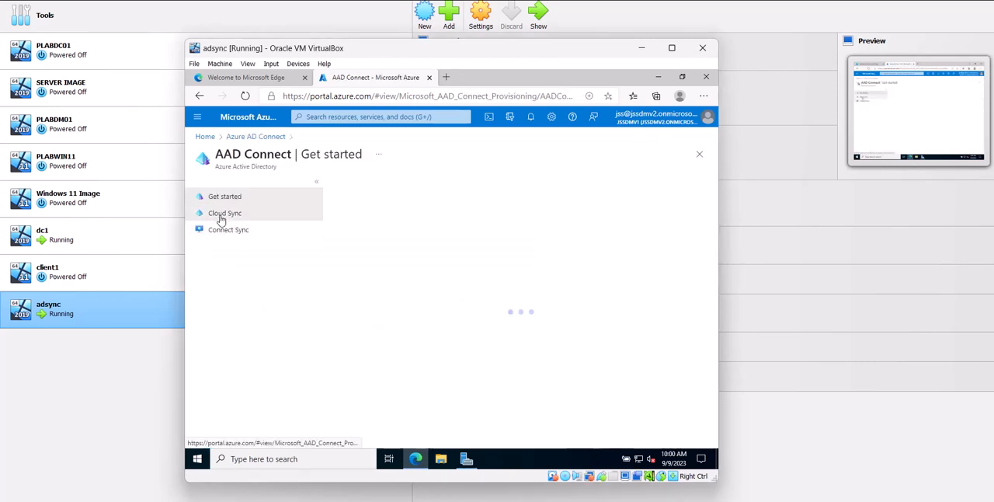
pyautogui.click(223, 215)
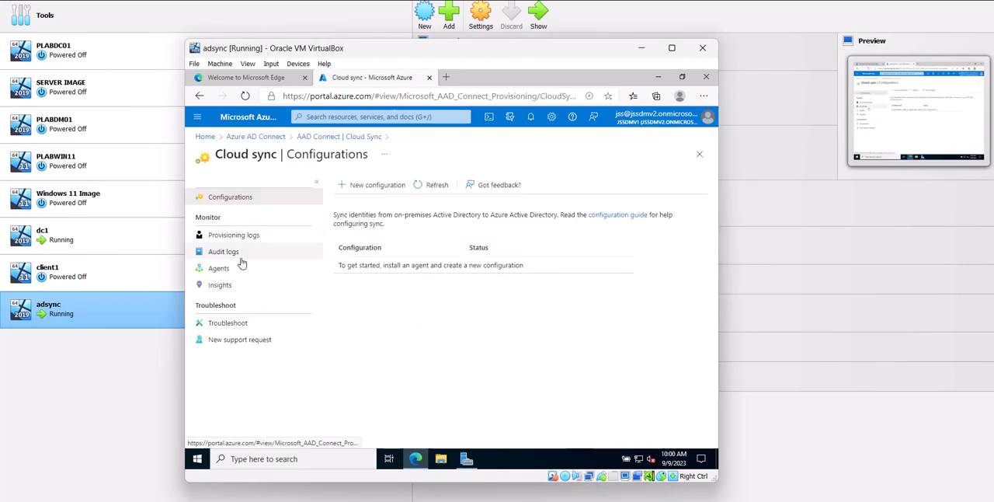
pyautogui.click(271, 138)
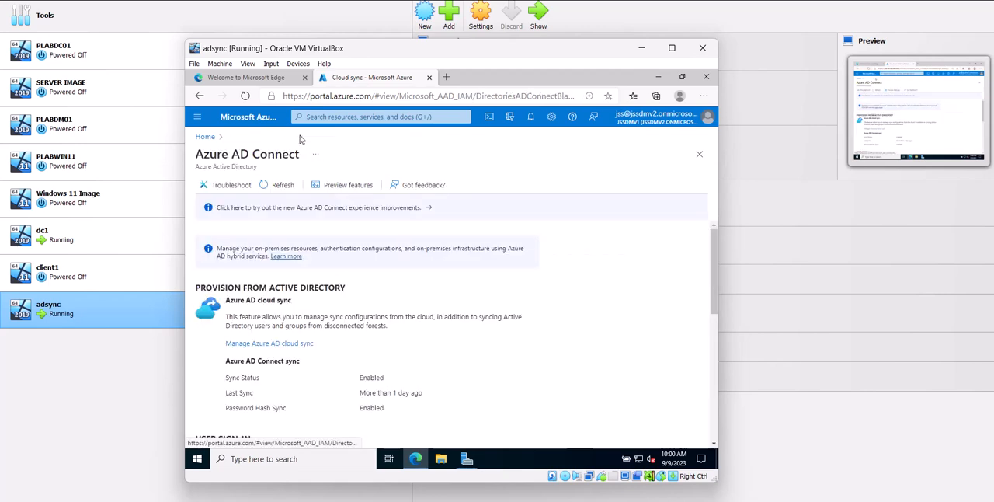
pyautogui.click(273, 208)
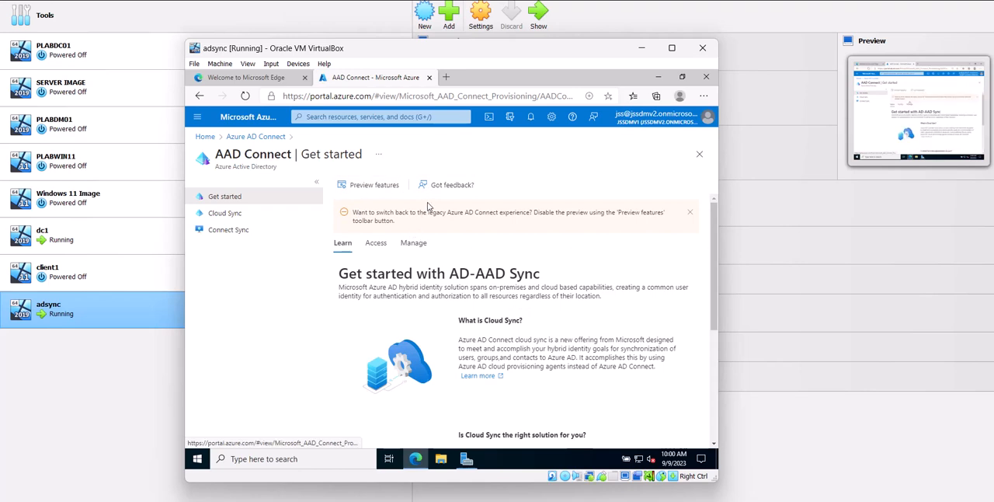
# Find the on-premises Connect Sync option under infrastructure management, accept the terms, and download the Connect Sync Agent
pyautogui.click(416, 245)
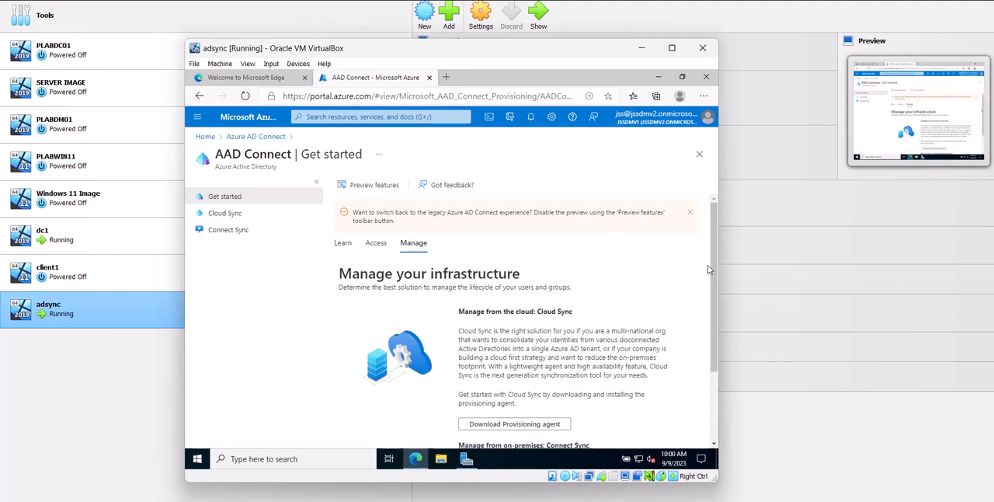
pyautogui.scroll(-3, 708, 270)
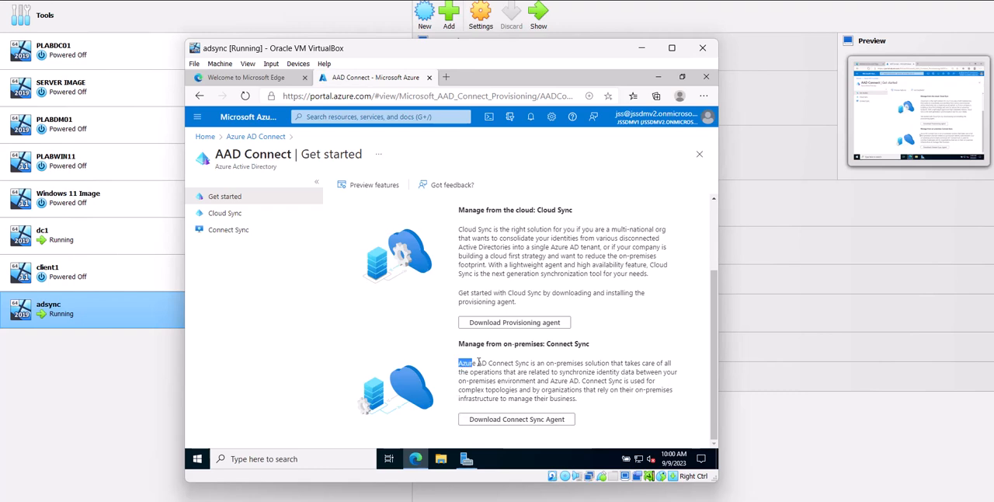
pyautogui.moveTo(477, 363); pyautogui.dragTo(511, 363)
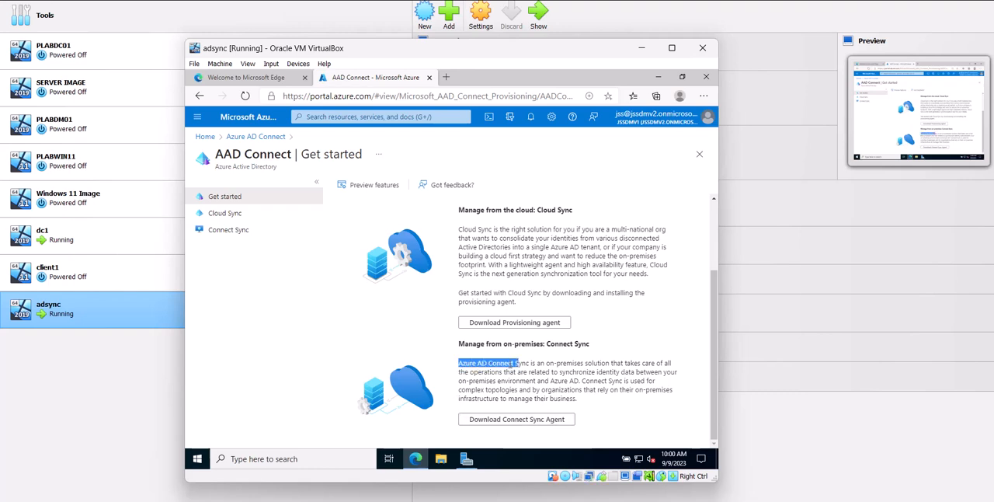
pyautogui.click(498, 419)
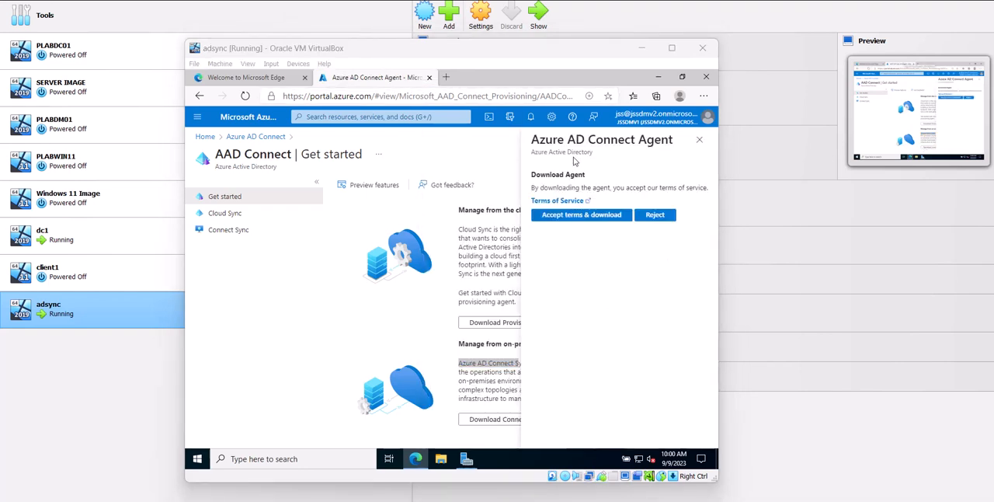
pyautogui.click(593, 216)
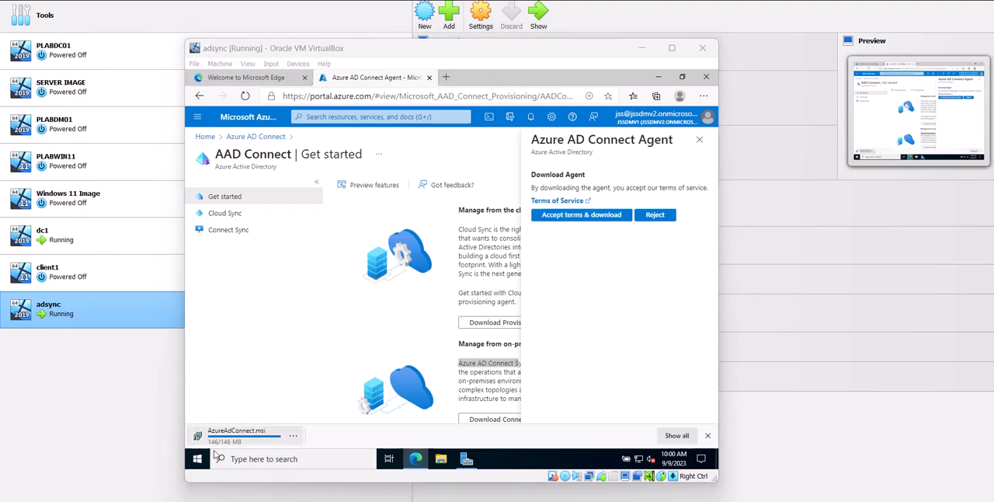
# Run the downloaded AzureAdConnect.msi and allow both User Account Control requests so the Azure AD Connect wizard starts
pyautogui.click(293, 436)
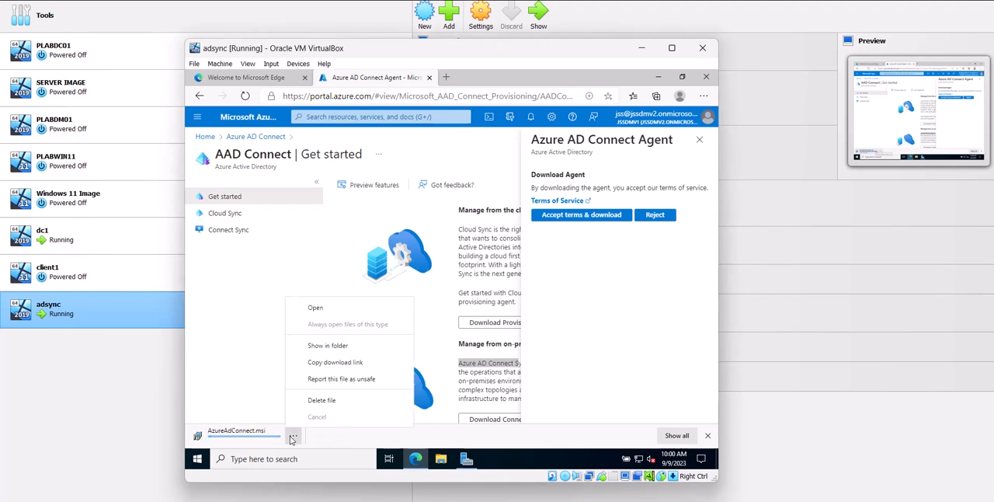
pyautogui.click(332, 307)
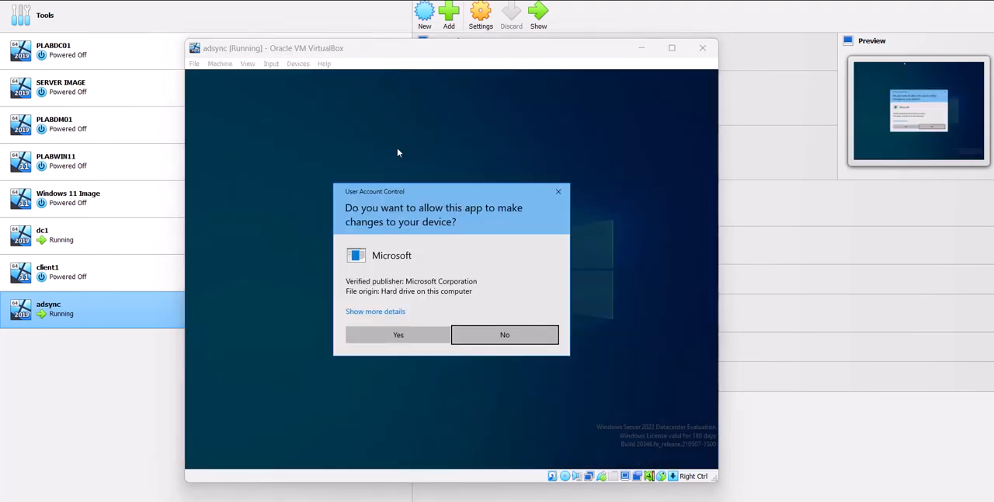
pyautogui.click(401, 335)
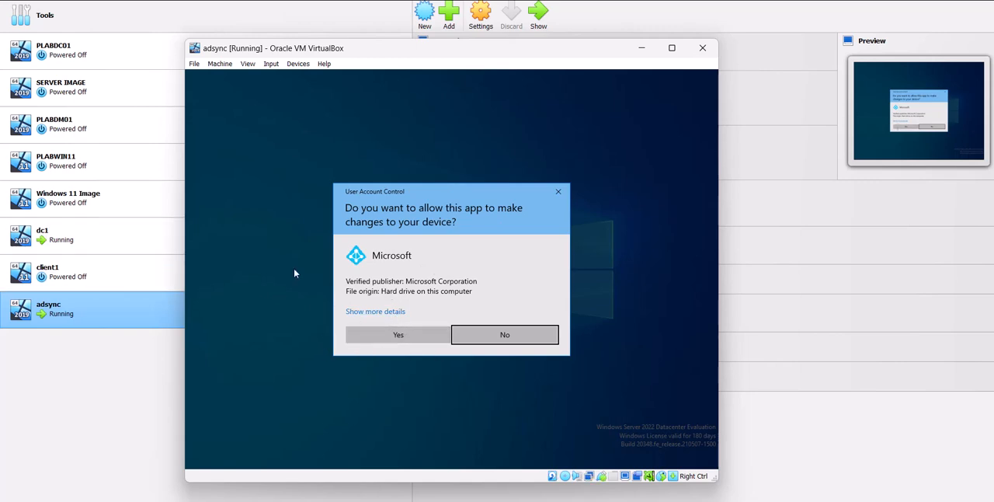
pyautogui.click(367, 337)
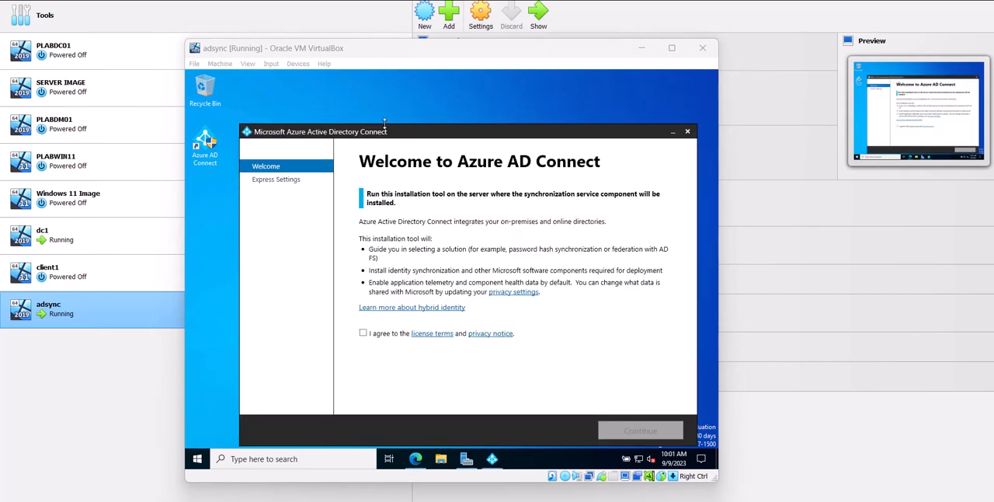
# Move the Azure AD Connect wizard fully into view, agree to the license terms, and continue to Express Settings
pyautogui.moveTo(387, 131); pyautogui.dragTo(361, 106)
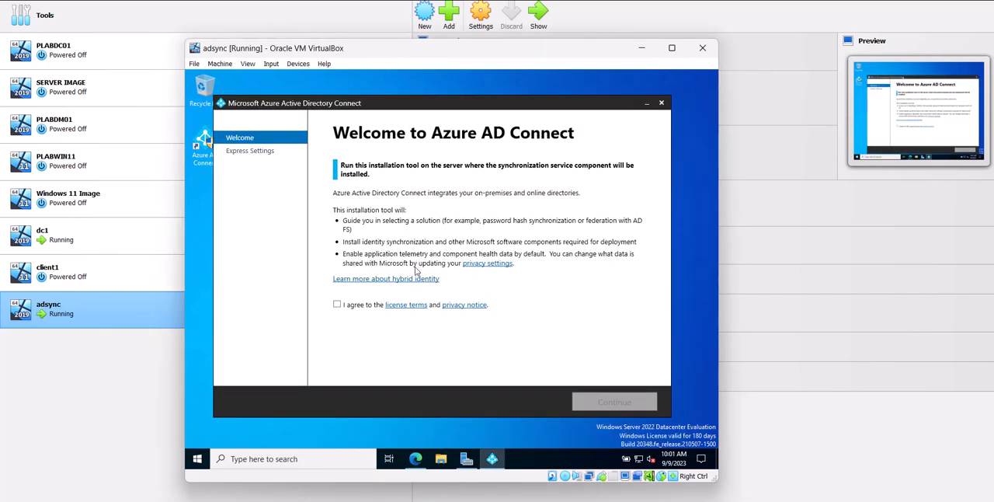
pyautogui.click(336, 305)
pyautogui.click(579, 402)
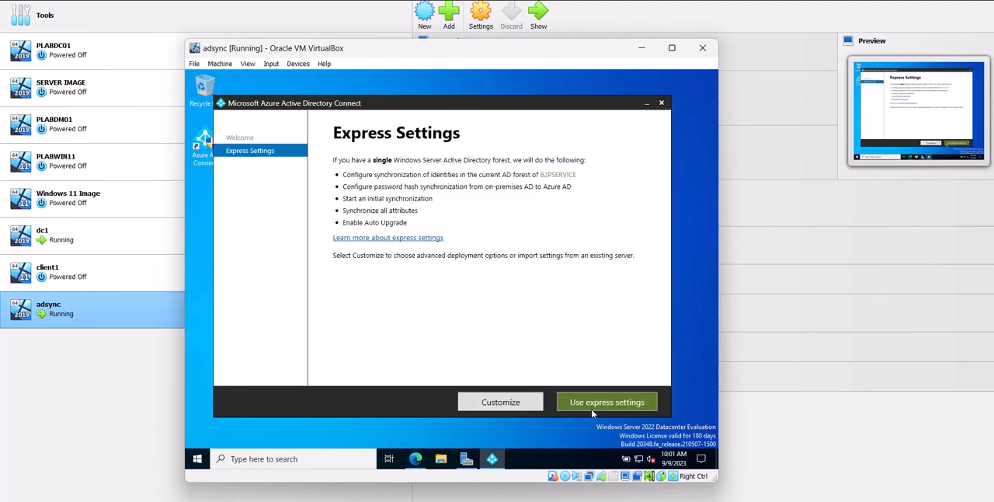
# Choose the express settings and start entering the Azure AD global administrator username
pyautogui.click(596, 407)
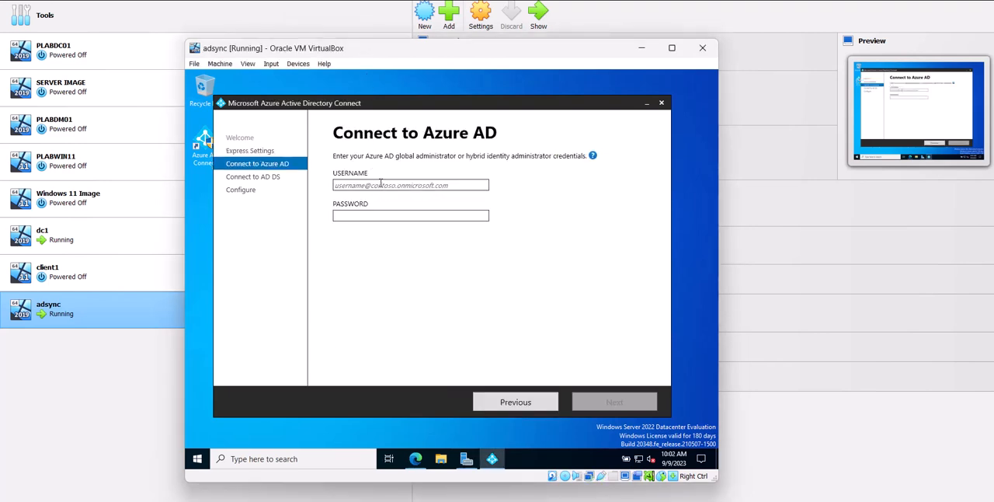
pyautogui.click(381, 184)
pyautogui.write('jss')
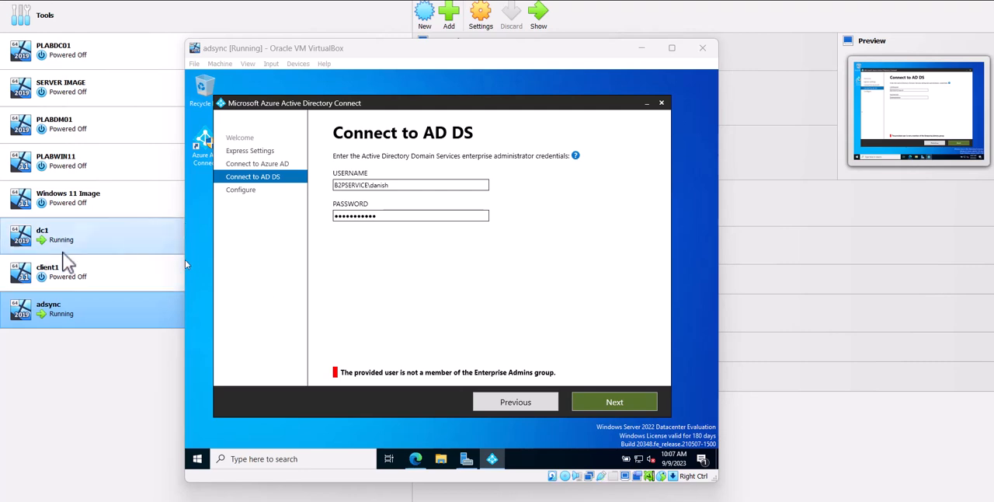
# On dc1, add the domain user used for the AD DS connection to the Enterprise Admins group and apply the change
pyautogui.doubleClick(74, 241)
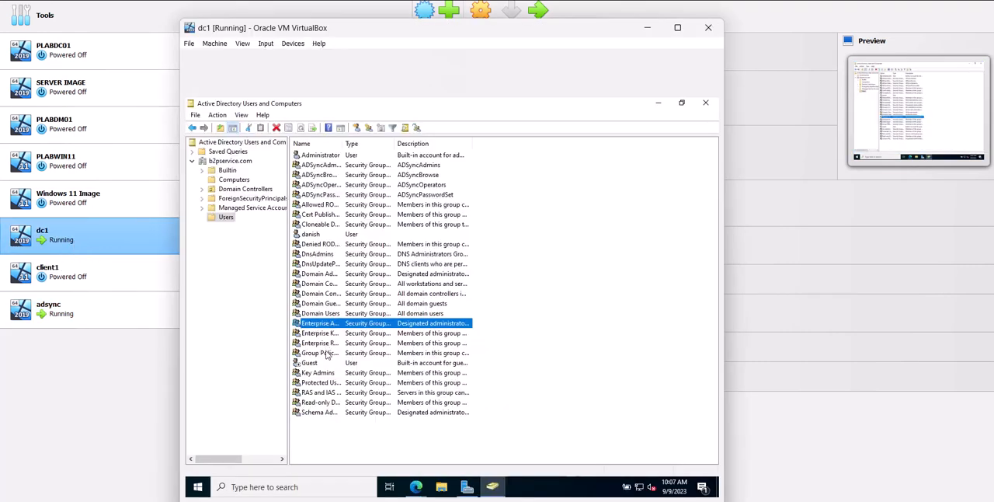
pyautogui.rightClick(321, 241)
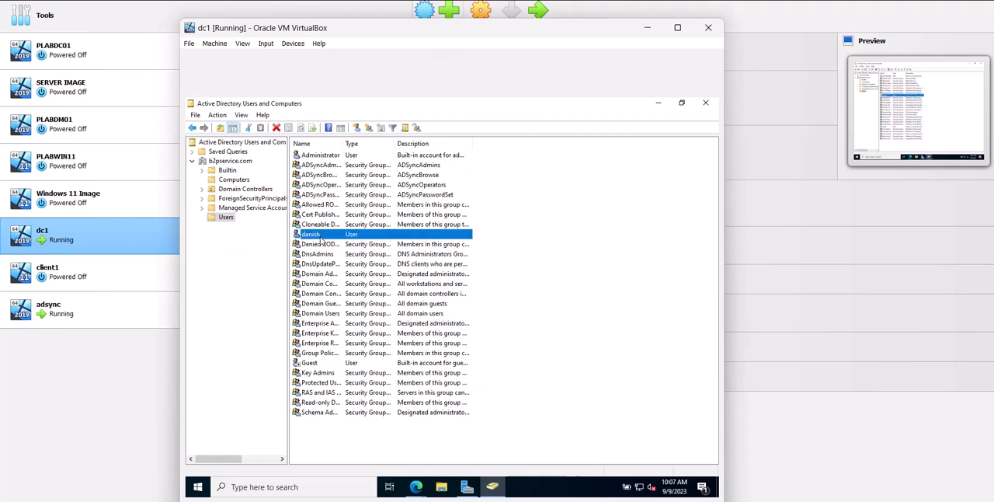
pyautogui.click(365, 380)
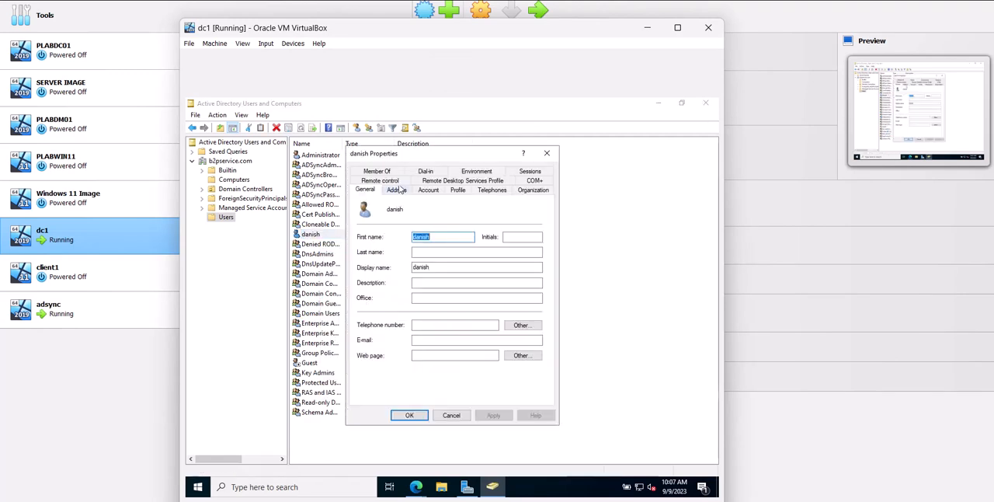
pyautogui.click(379, 171)
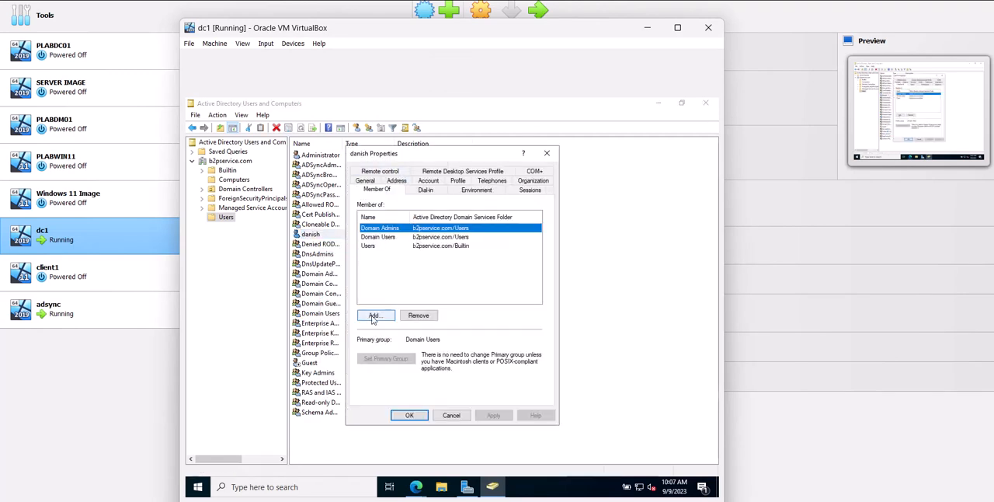
pyautogui.click(375, 317)
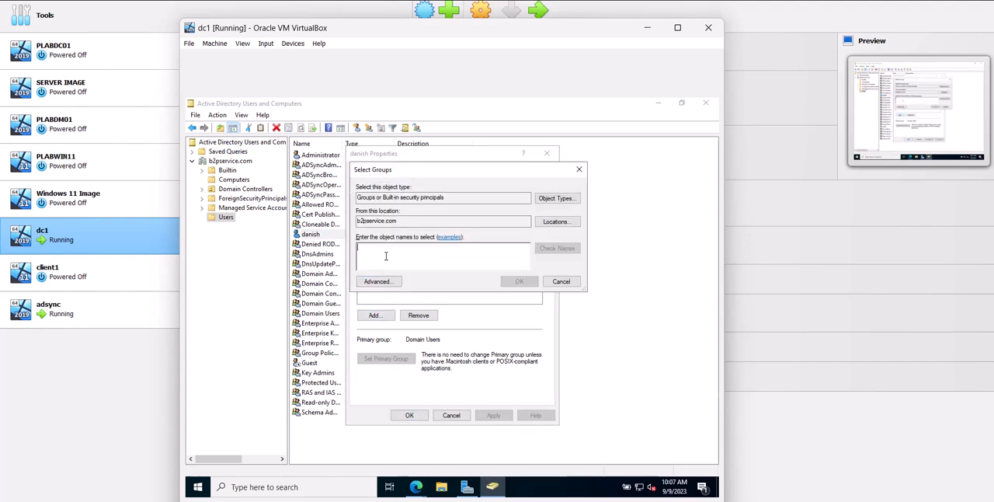
pyautogui.write('enter')
pyautogui.press('Return')
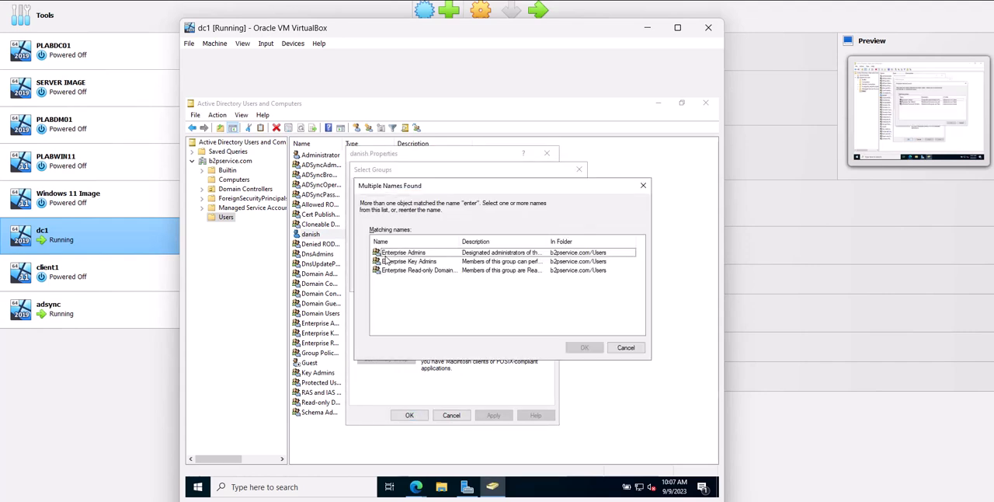
pyautogui.click(386, 253)
pyautogui.click(584, 347)
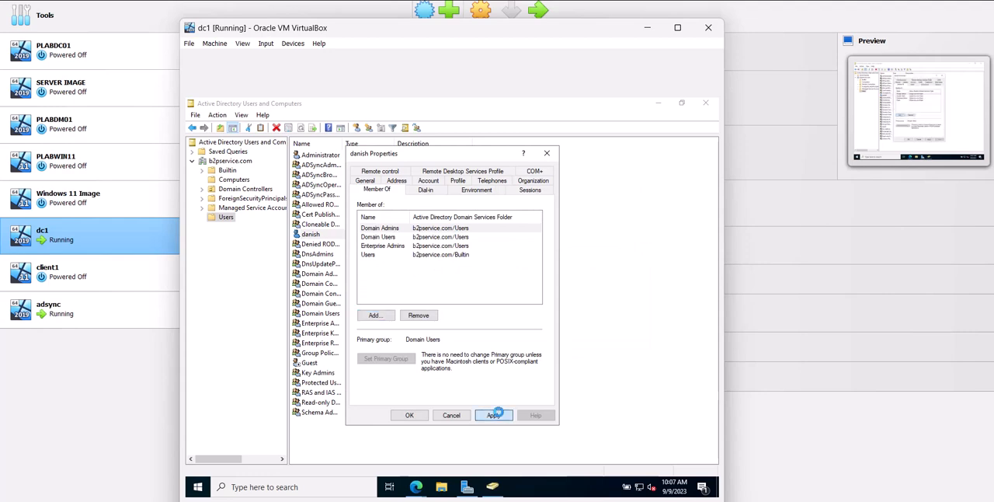
pyautogui.click(494, 415)
pyautogui.click(422, 417)
# Return to adsync, continue past Connect to AD DS, install Azure AD Connect, and exit the wizard once configuration completes
pyautogui.click(128, 305)
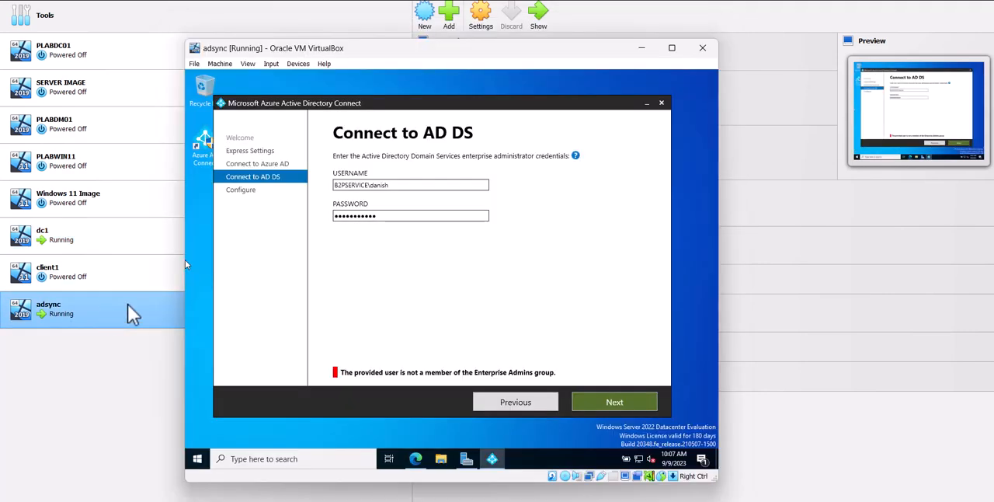
pyautogui.click(606, 400)
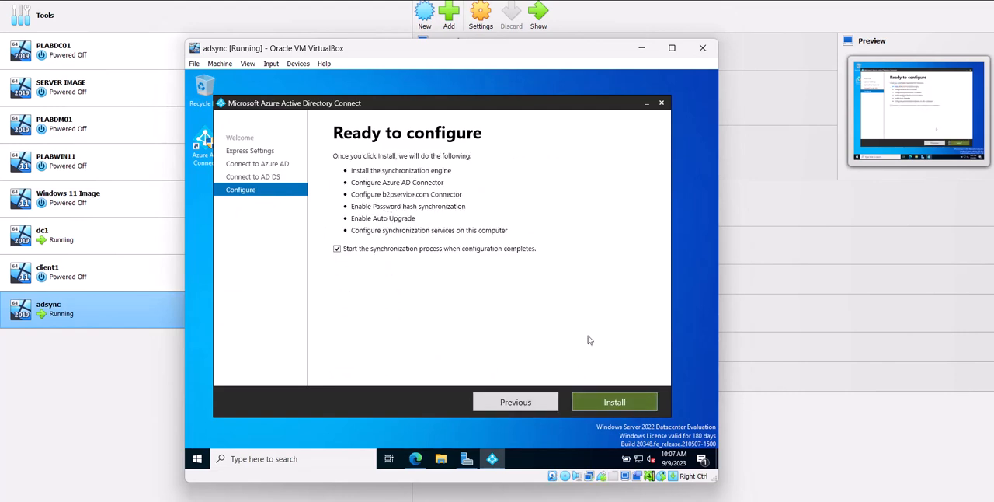
pyautogui.click(619, 402)
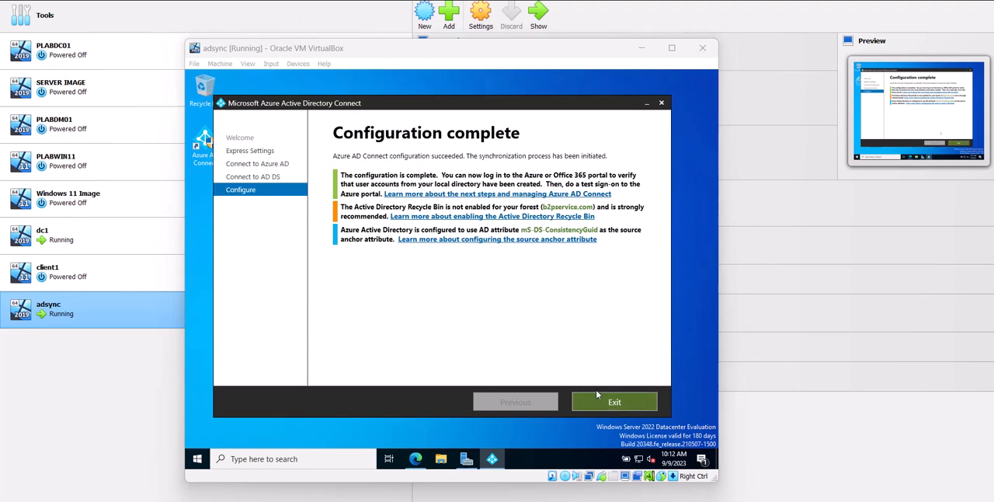
pyautogui.click(653, 399)
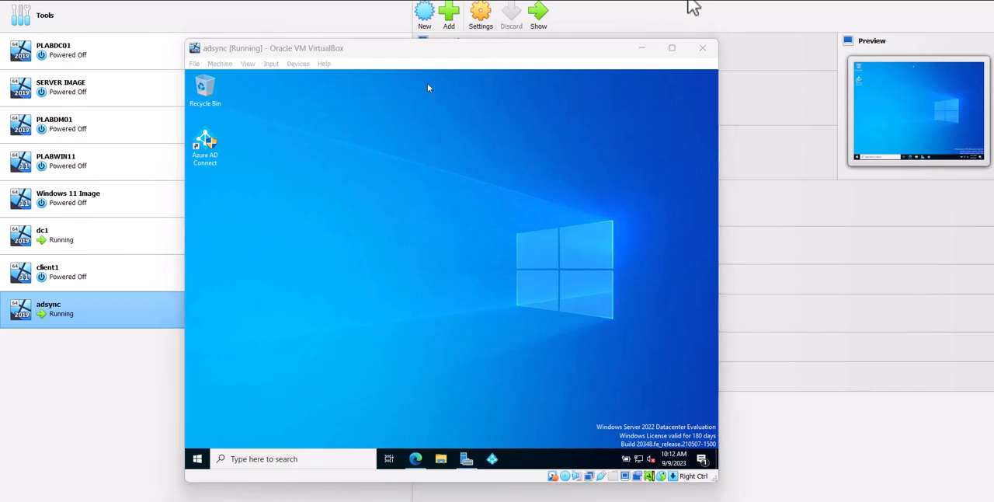
# Find Synchronization Service among the Azure AD Connect programs on adsync and pin it to Start
pyautogui.click(198, 458)
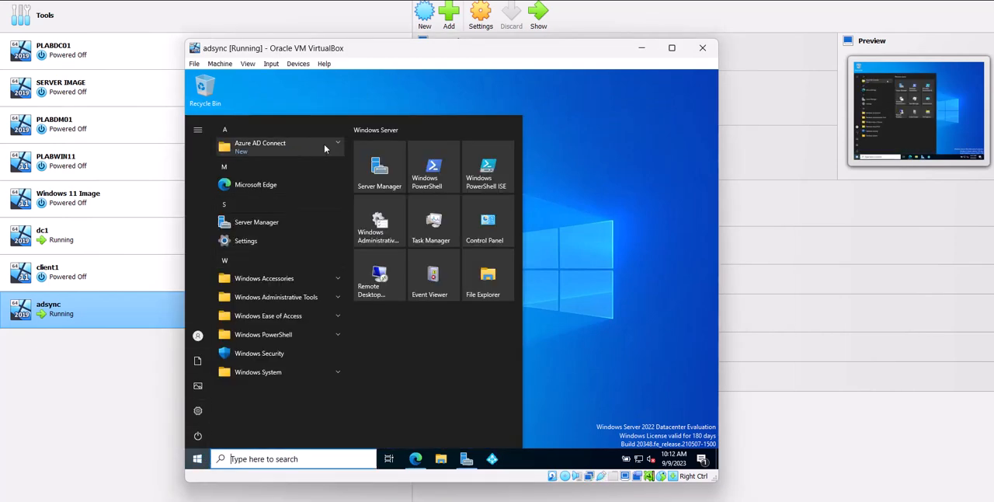
pyautogui.click(297, 147)
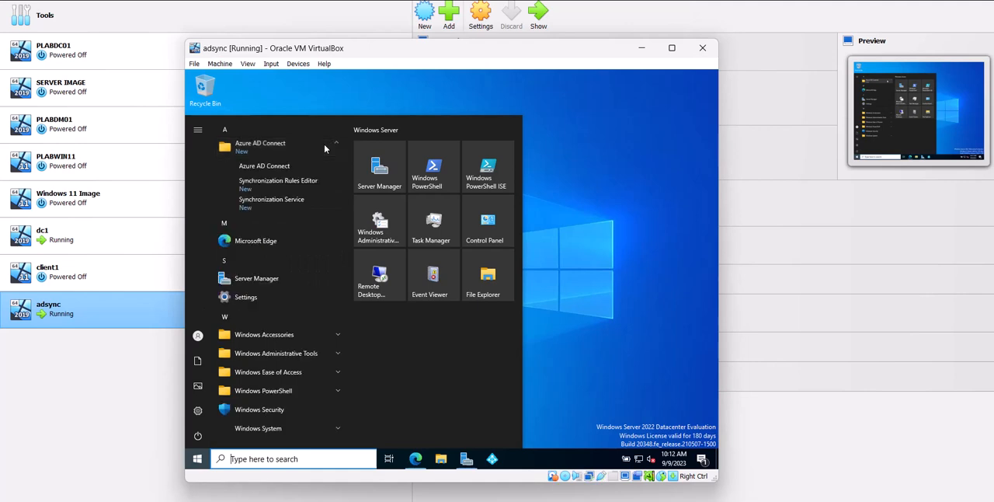
pyautogui.rightClick(291, 208)
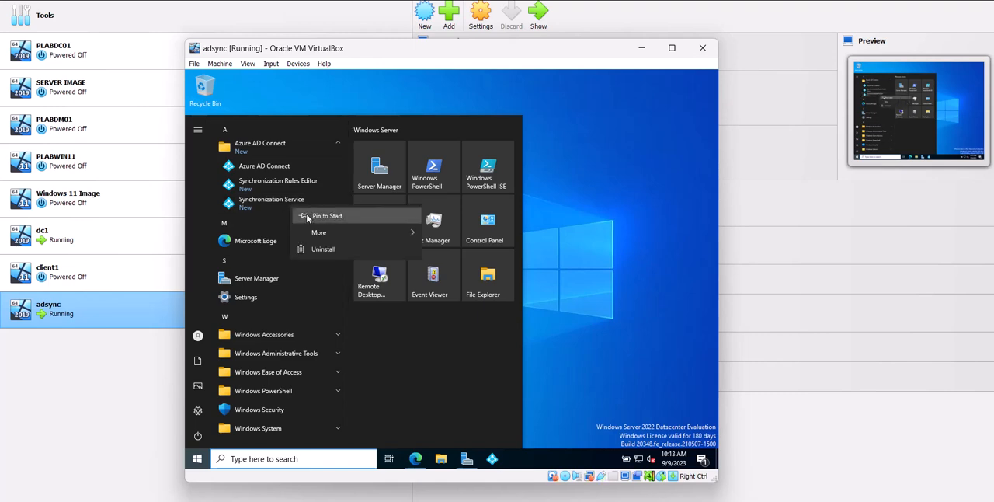
pyautogui.click(306, 217)
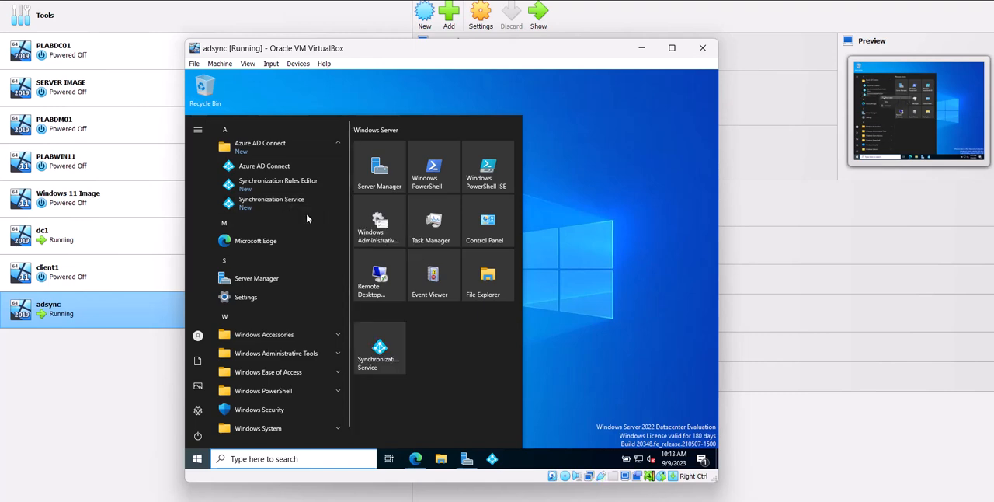
# Try to open the Synchronization Service on adsync
pyautogui.click(250, 203)
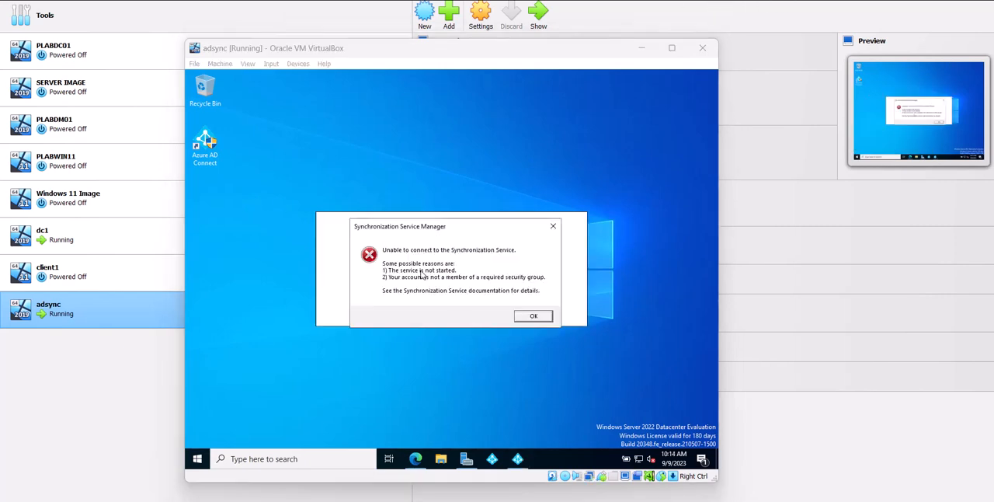
pyautogui.click(535, 319)
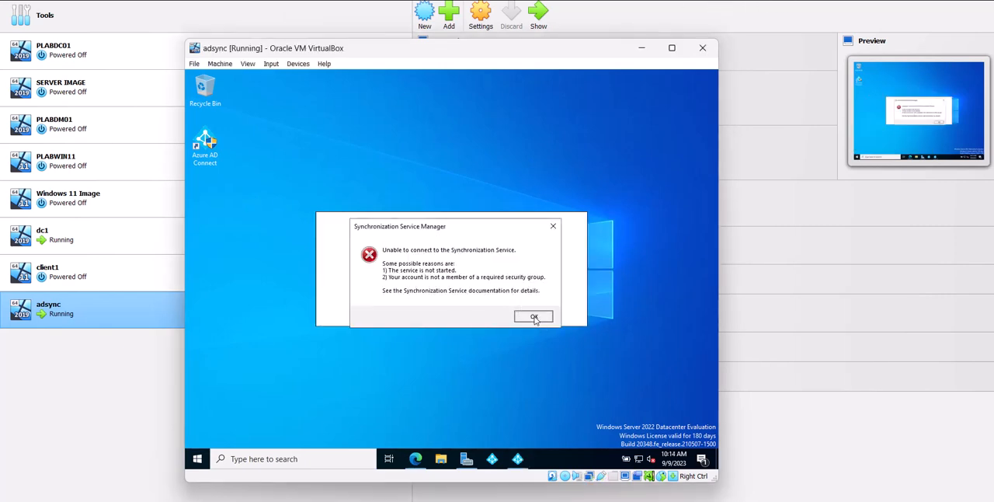
pyautogui.click(532, 317)
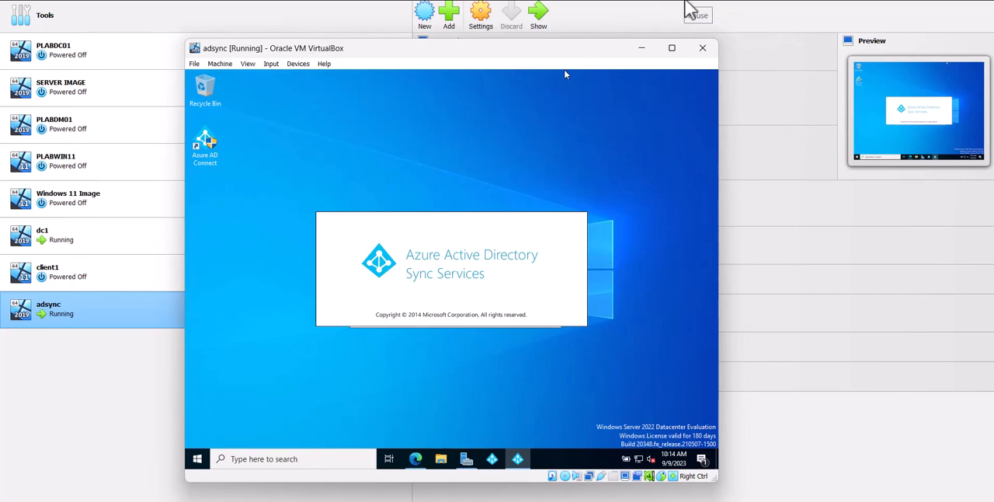
# On dc1, open the same domain user's group memberships and look up a group to add using "sync" and "sy"
pyautogui.doubleClick(87, 249)
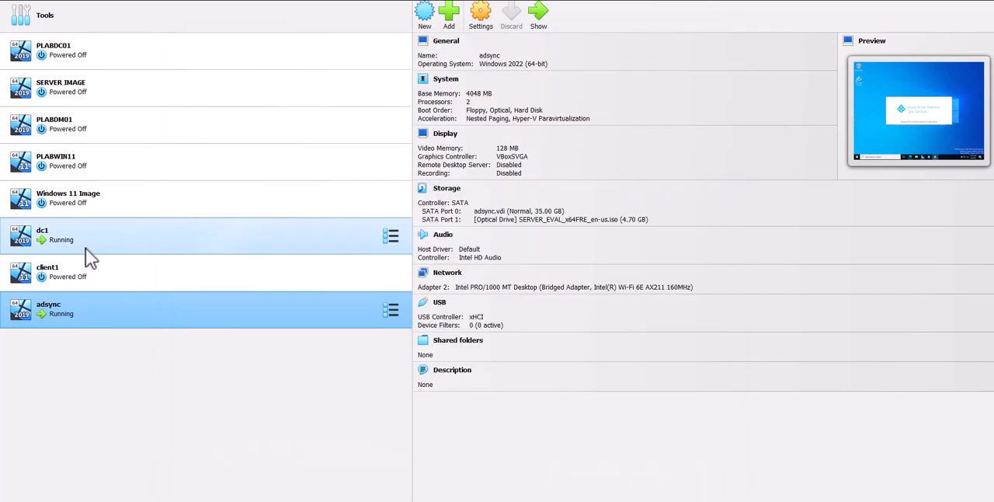
pyautogui.rightClick(334, 235)
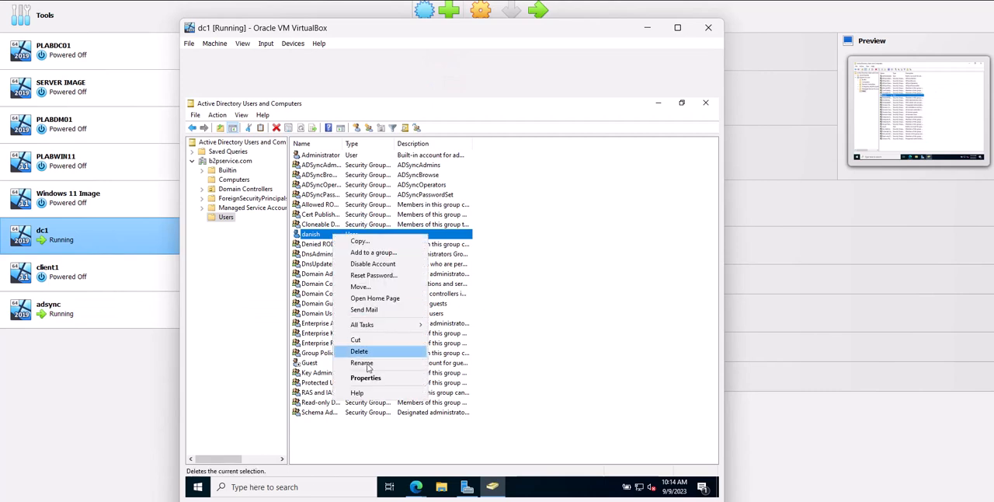
pyautogui.click(361, 374)
pyautogui.click(379, 172)
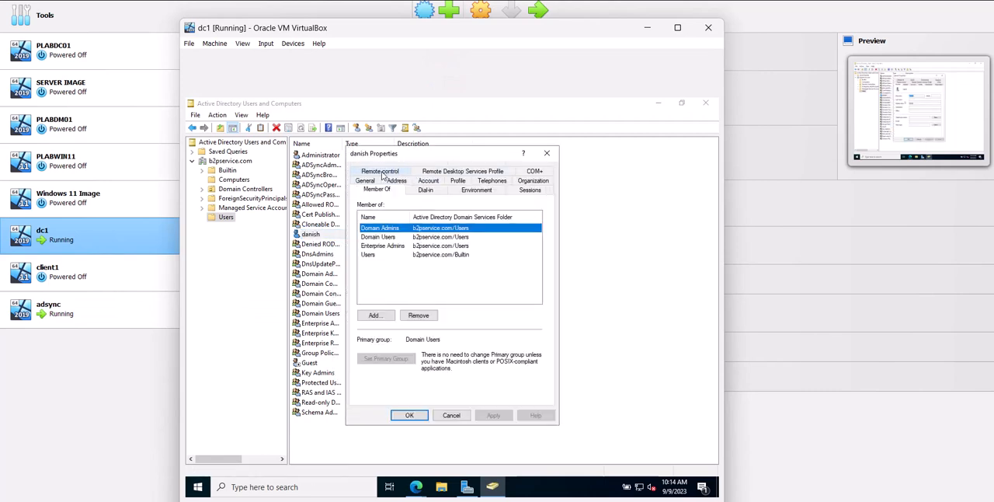
pyautogui.click(375, 314)
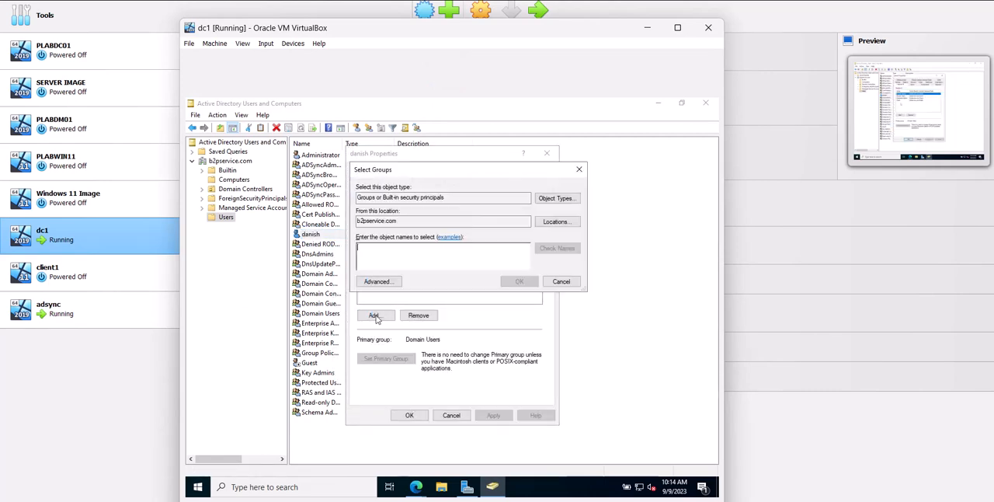
pyautogui.write('a')
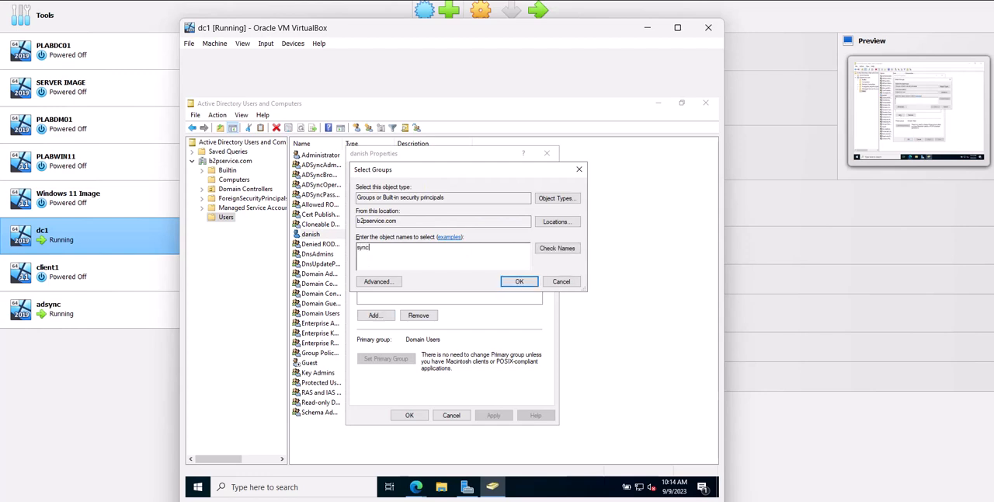
pyautogui.write('ync')
pyautogui.press('Return')
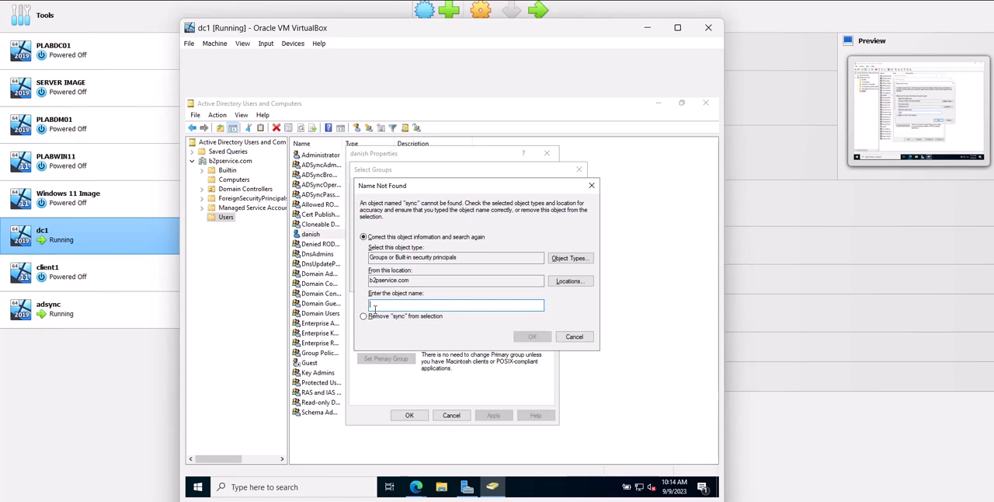
pyautogui.press('Return')
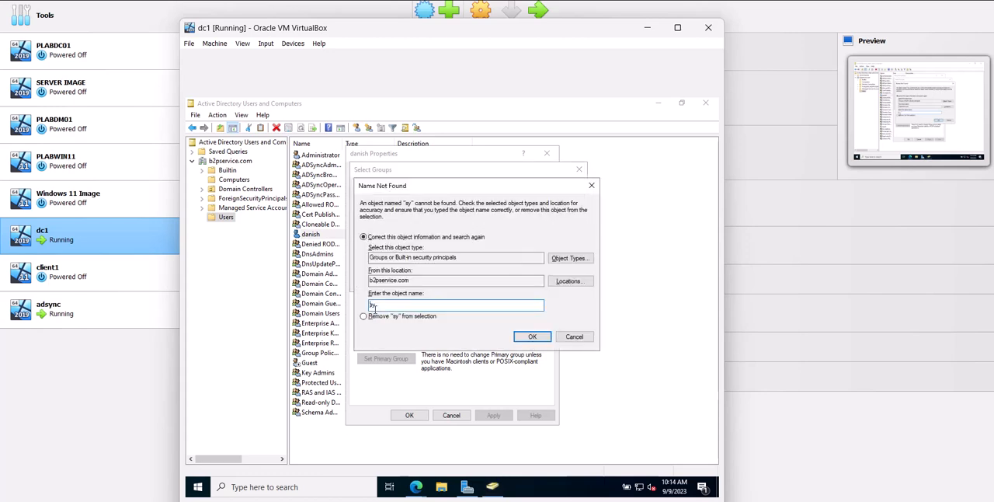
# Look up groups matching "ad", add the domain user to ADSyncAdmins, and apply the membership change
pyautogui.press('BackSpace')
pyautogui.press('BackSpace')
pyautogui.write('ad')
pyautogui.press('Return')
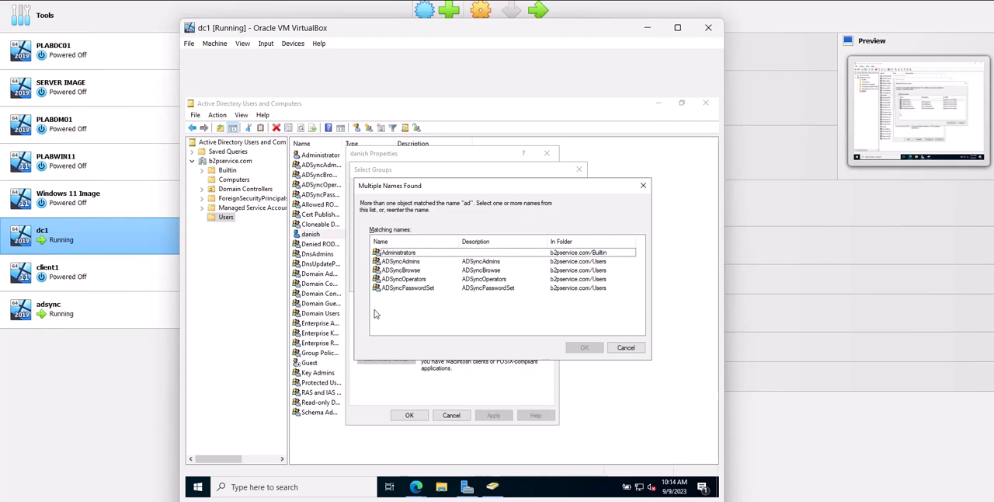
pyautogui.doubleClick(424, 261)
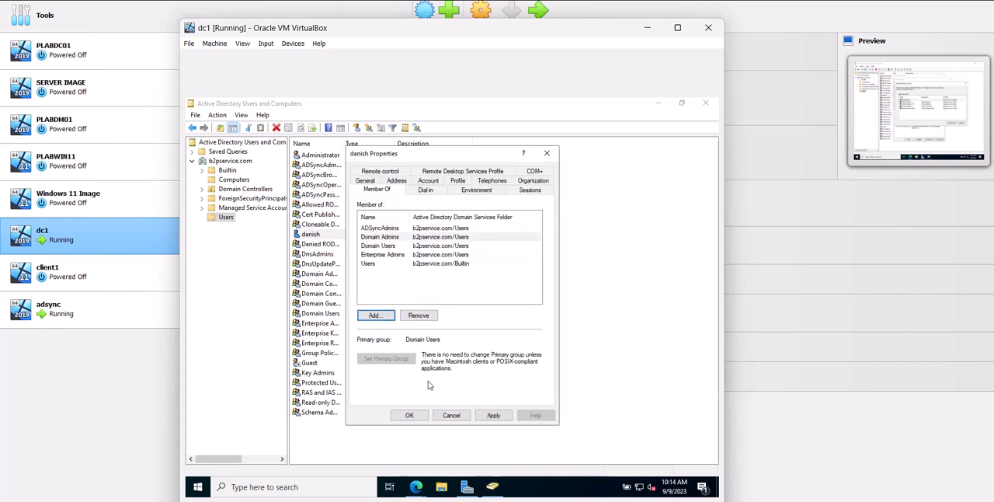
pyautogui.click(489, 415)
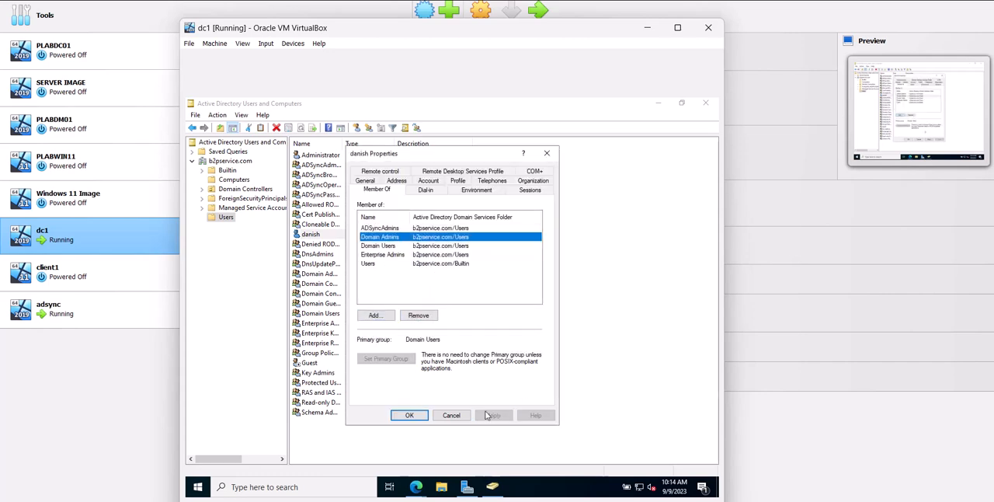
pyautogui.click(409, 415)
# Return to adsync, close the open Synchronization Service window, and try to start the program again
pyautogui.click(107, 308)
pyautogui.doubleClick(109, 314)
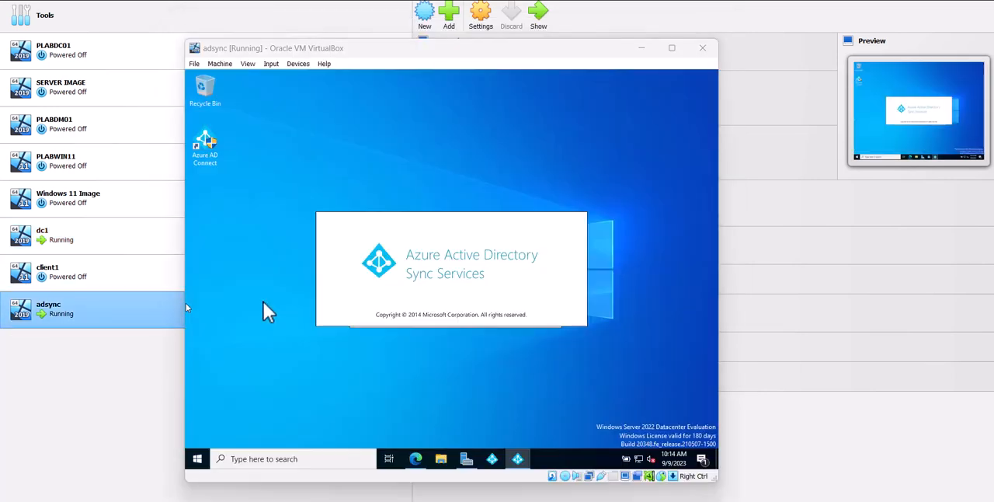
pyautogui.rightClick(518, 462)
pyautogui.click(517, 462)
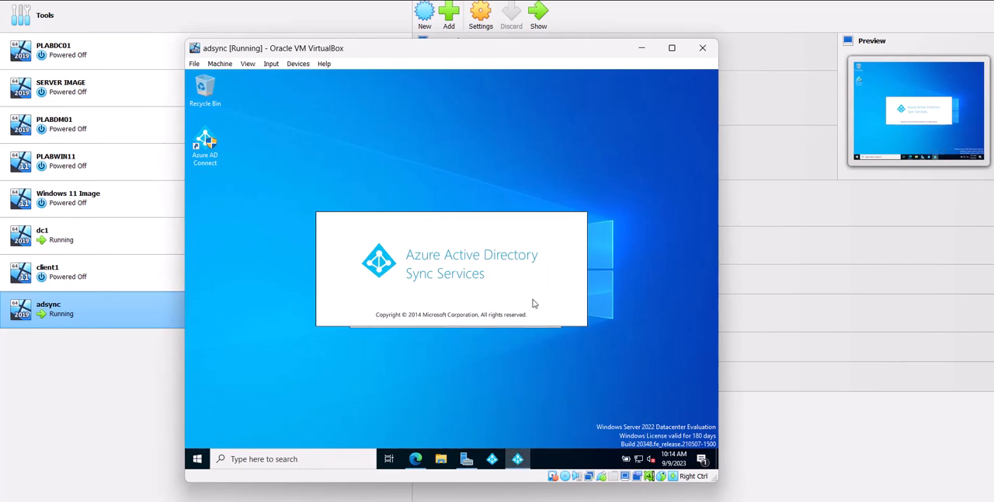
pyautogui.rightClick(518, 458)
pyautogui.click(509, 438)
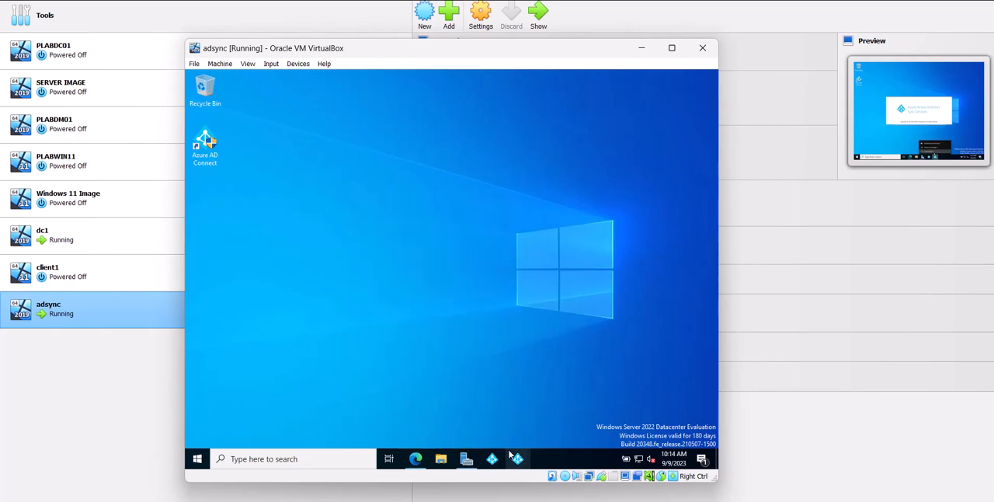
pyautogui.click(518, 459)
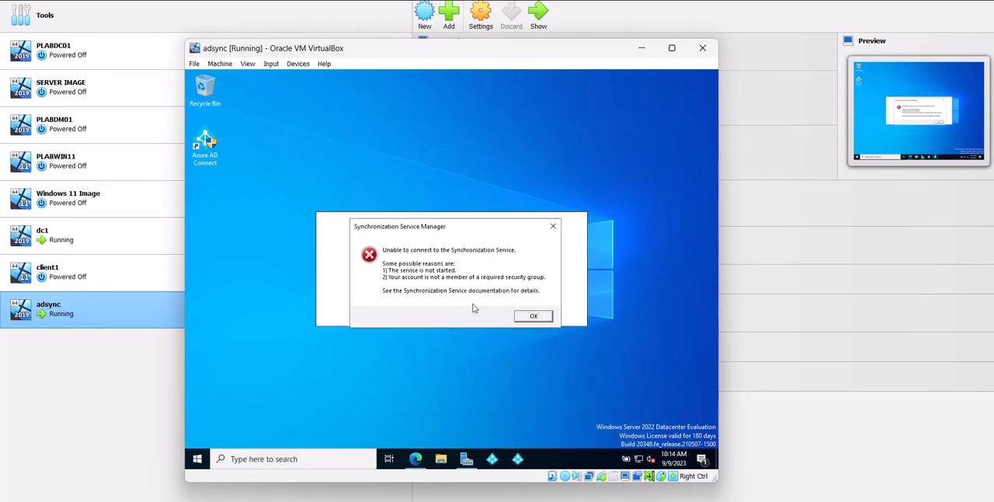
pyautogui.click(534, 316)
# Open Services on adsync, examine the status of the Azure AD Connect Health Sync services, and close the console
pyautogui.click(337, 455)
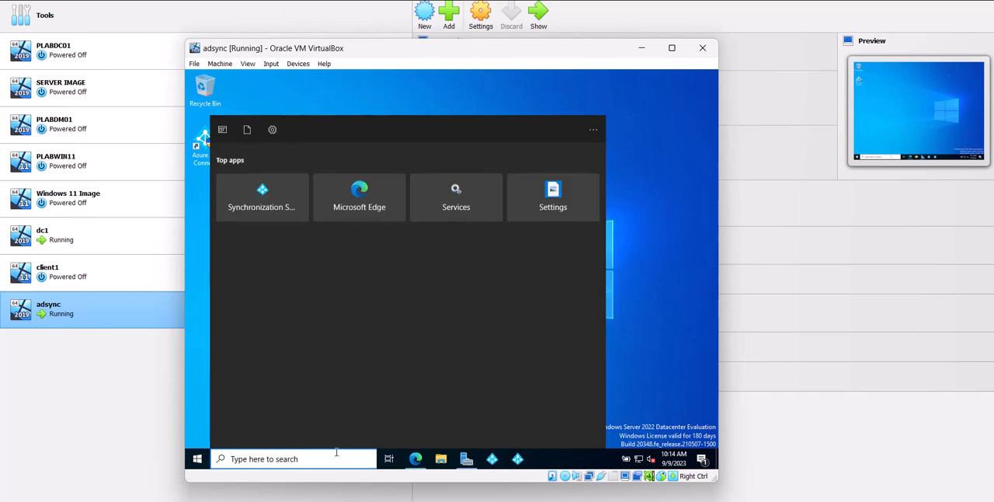
pyautogui.write('servic')
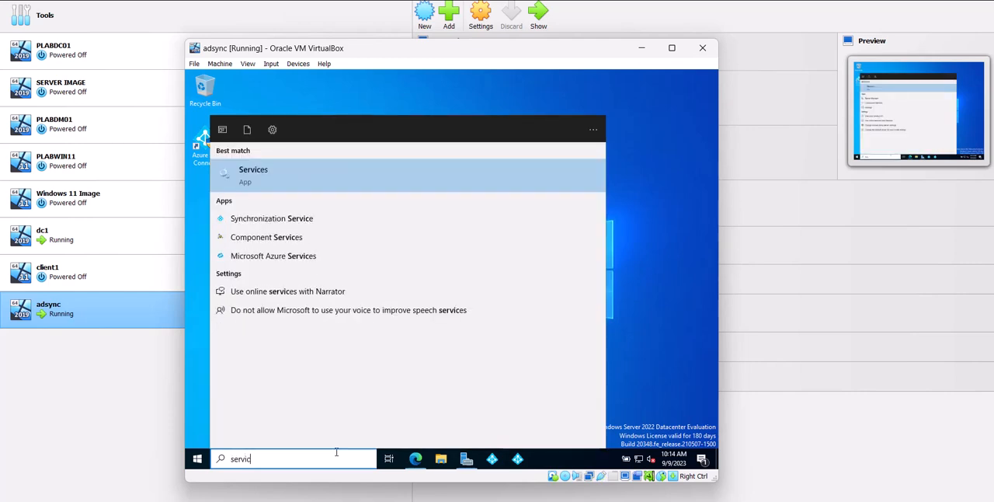
pyautogui.click(493, 181)
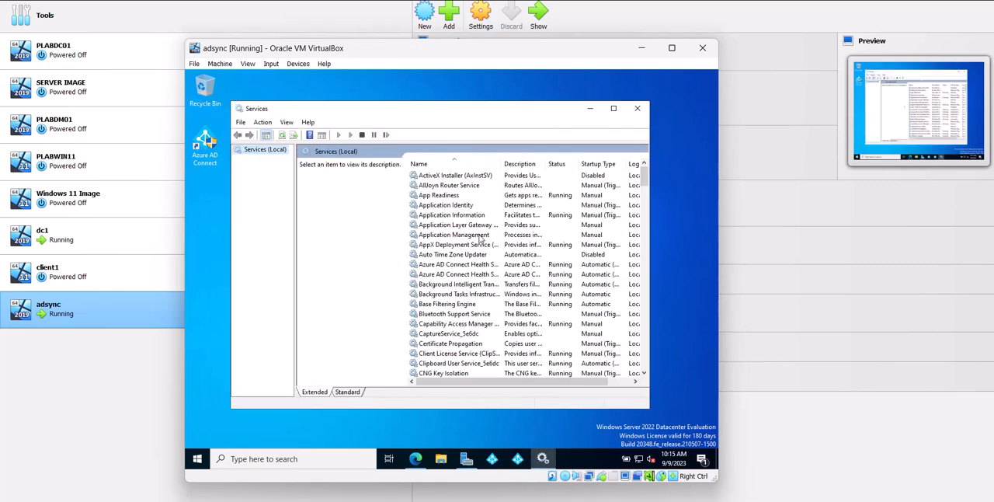
pyautogui.click(466, 225)
pyautogui.press('Down')
pyautogui.press('Down')
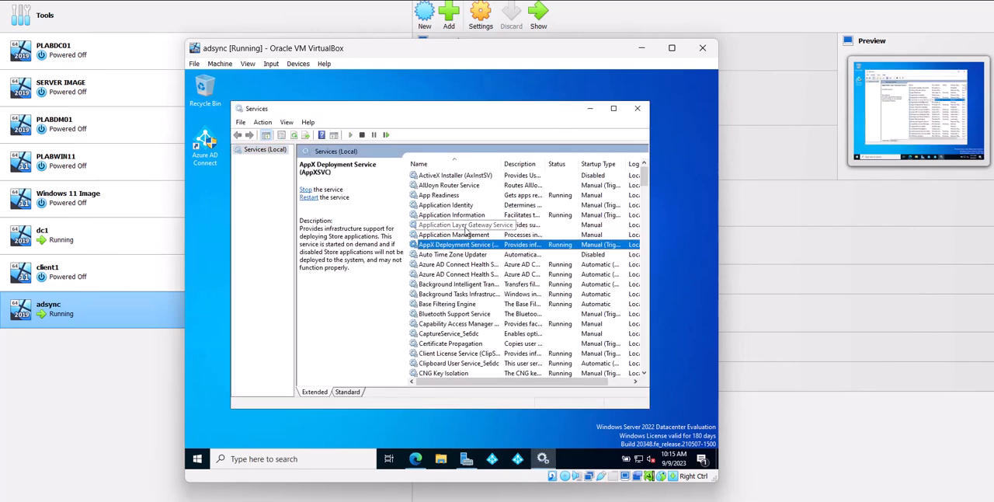
pyautogui.press('Down')
pyautogui.click(468, 265)
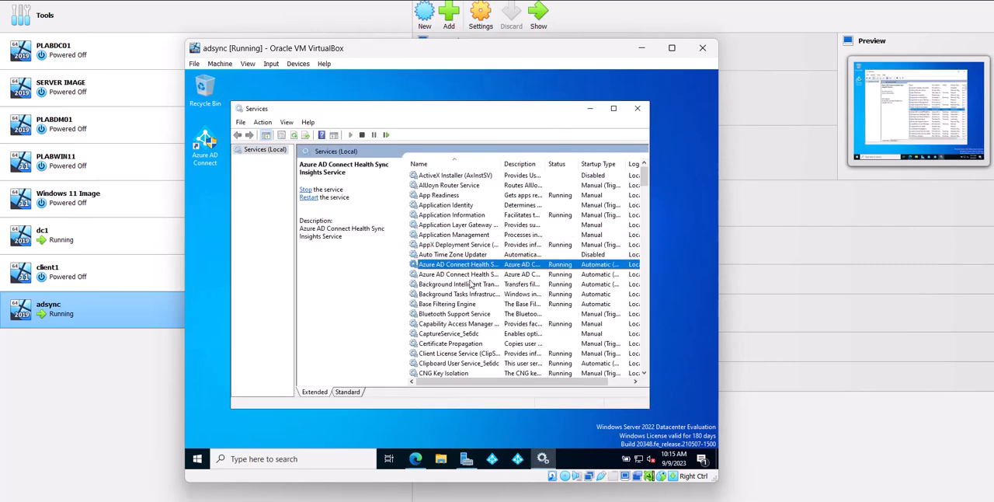
pyautogui.press('Down')
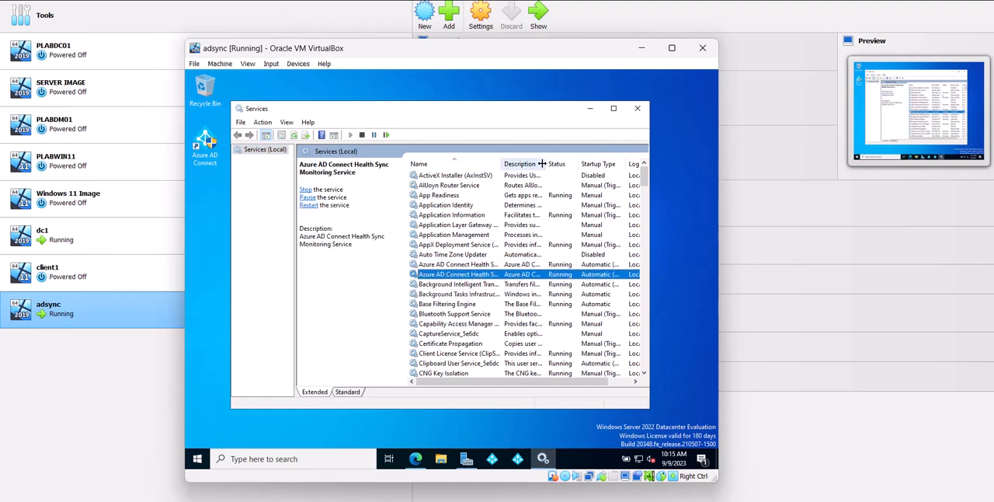
pyautogui.moveTo(542, 164); pyautogui.dragTo(575, 166)
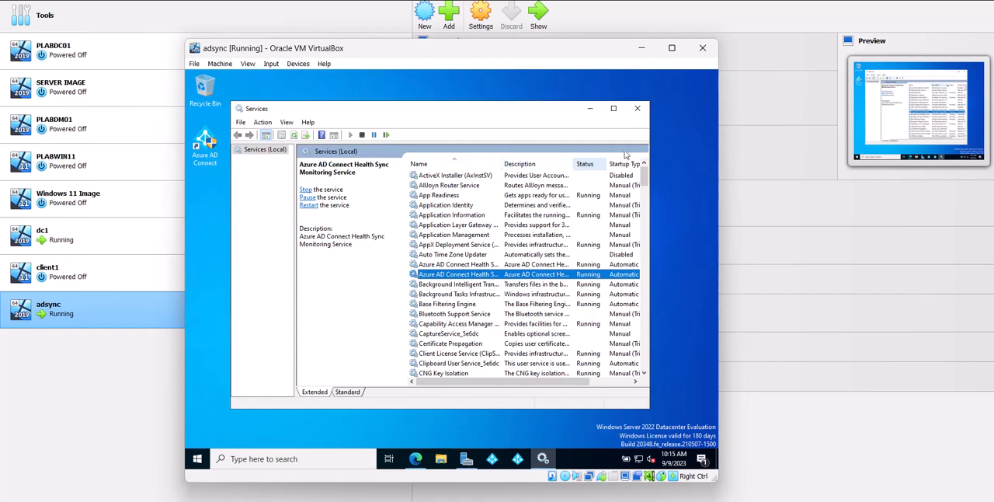
pyautogui.click(637, 108)
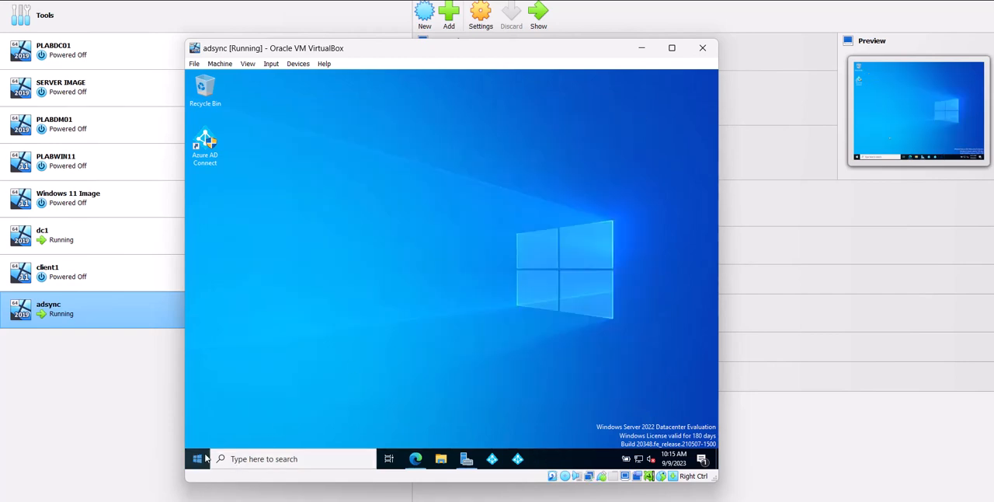
# Restart the adsync server with "Other (Unplanned)" as the reason
pyautogui.rightClick(206, 457)
pyautogui.moveTo(265, 423)
pyautogui.click(365, 418)
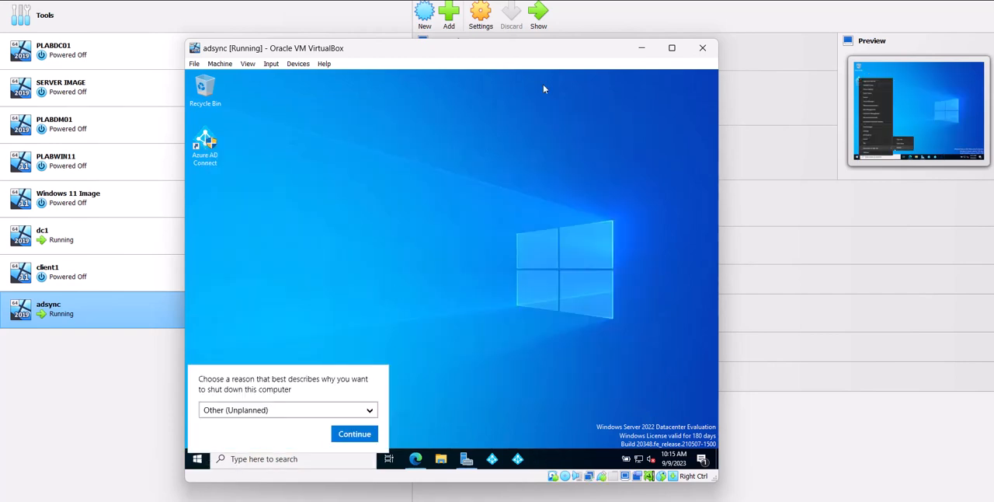
pyautogui.click(342, 433)
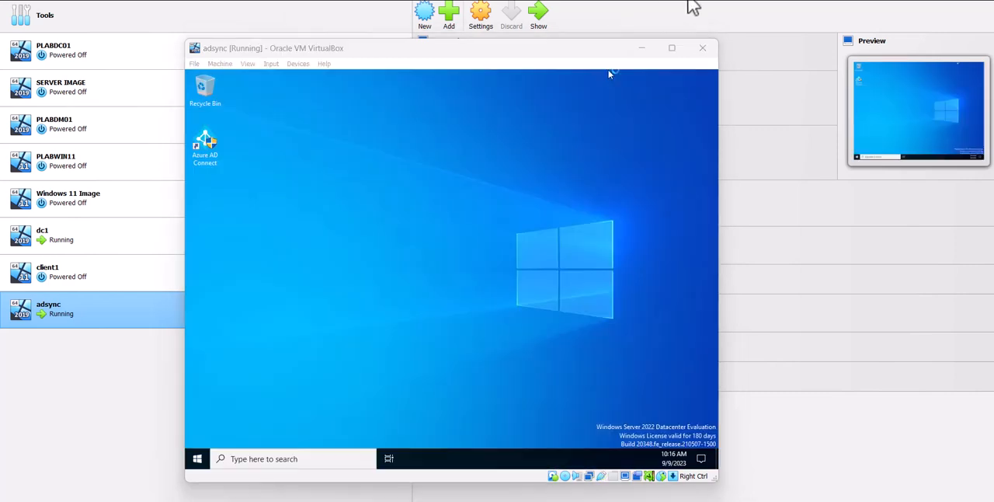
# Open the Synchronization Service on adsync again from the restarted desktop
pyautogui.click(199, 466)
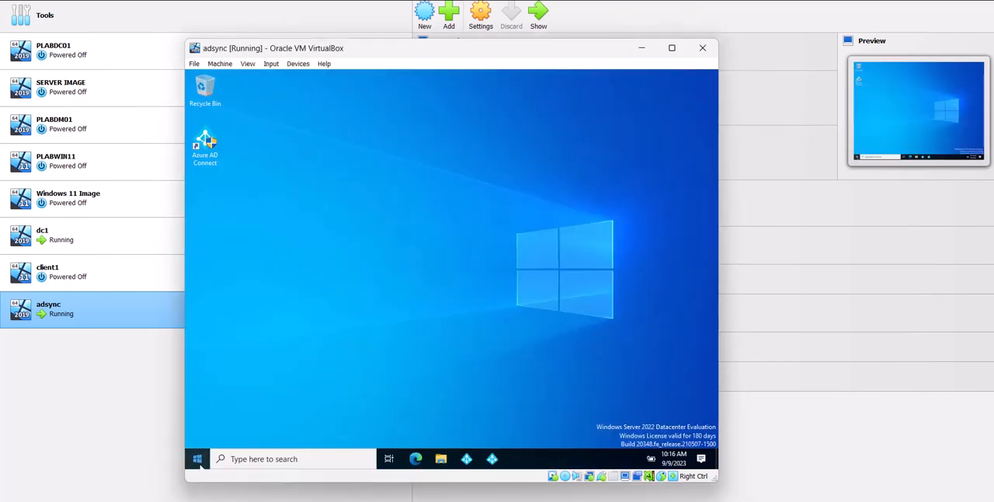
pyautogui.click(199, 463)
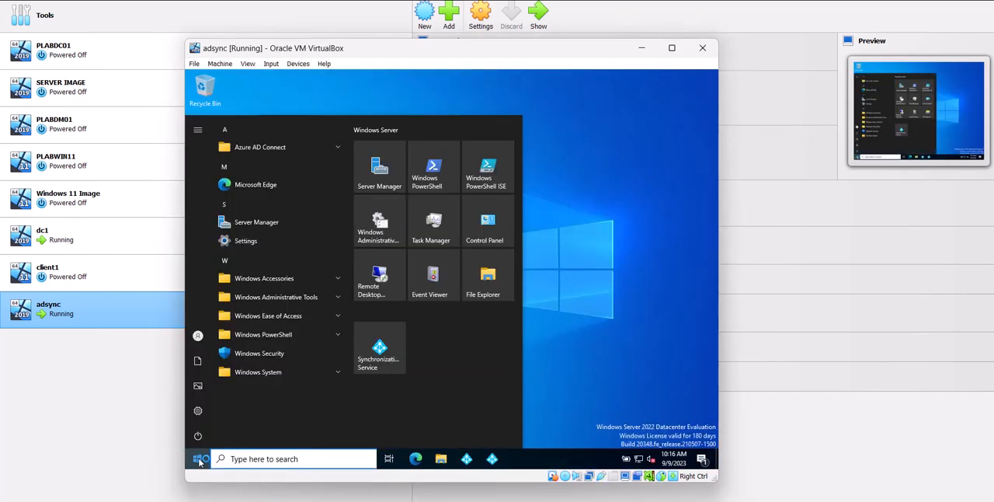
pyautogui.click(501, 466)
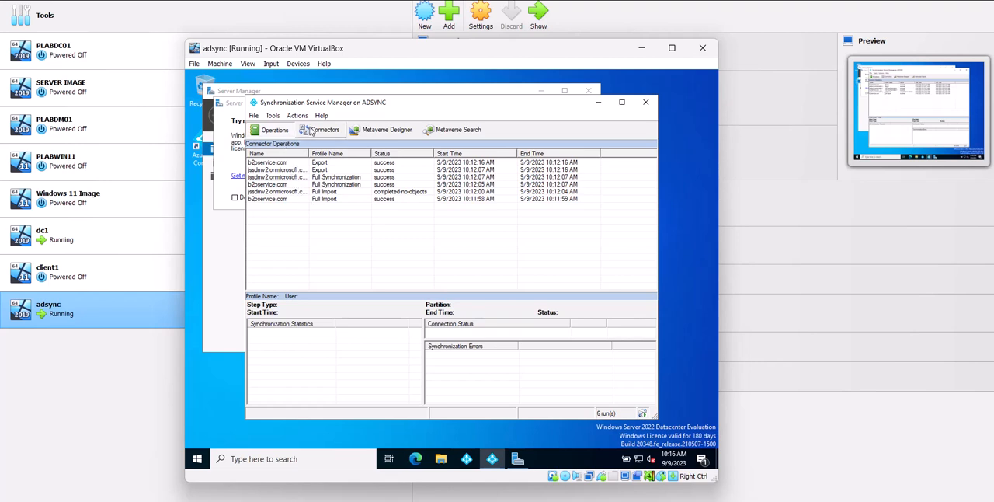
# List the connectors and examine the latest run details of the jssdmv2.onmicrosoft.com and b2pservice.com connectors
pyautogui.click(311, 130)
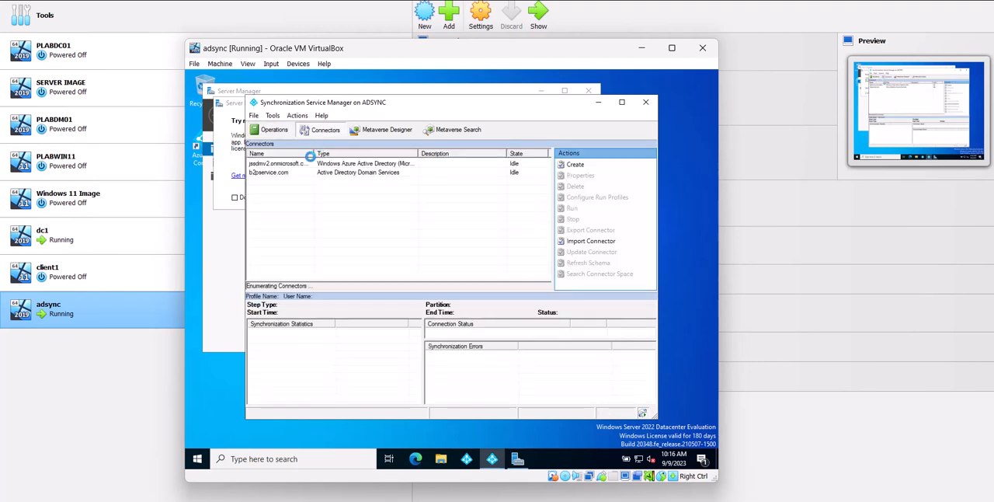
pyautogui.click(278, 164)
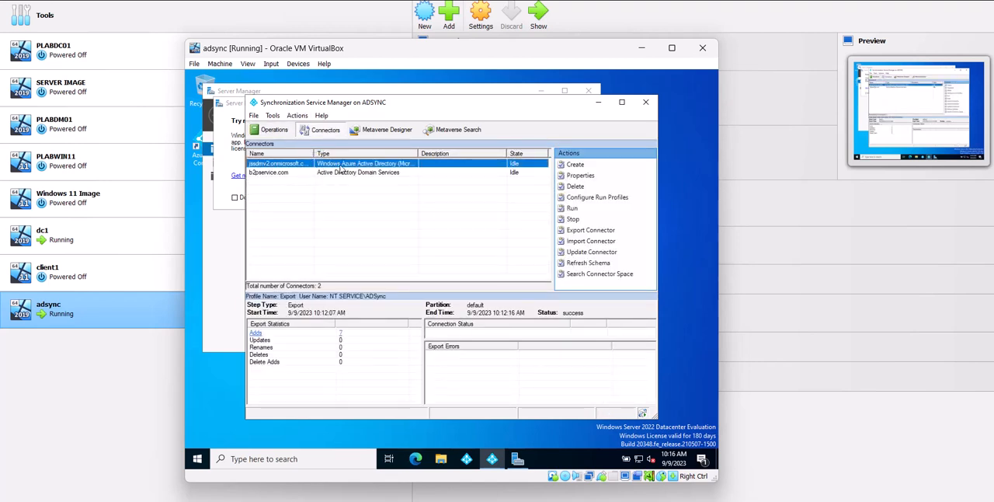
pyautogui.click(281, 175)
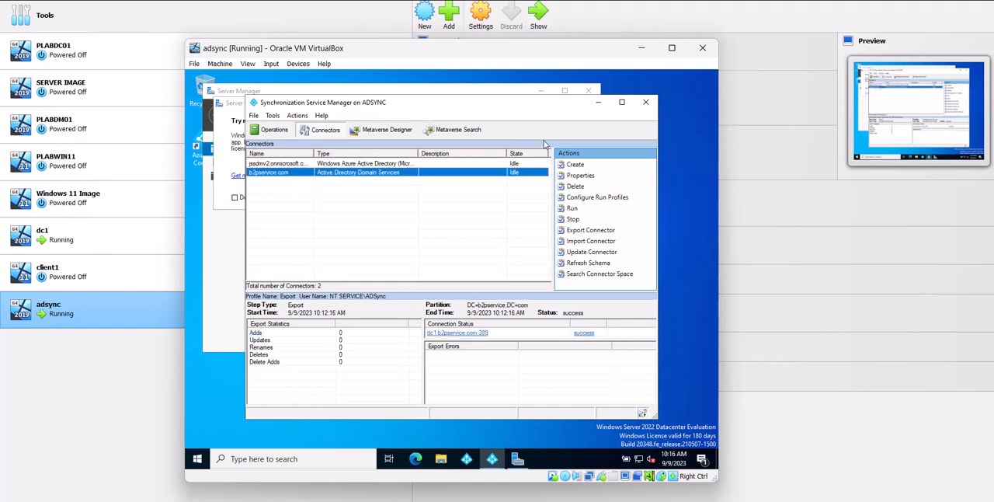
pyautogui.click(688, 7)
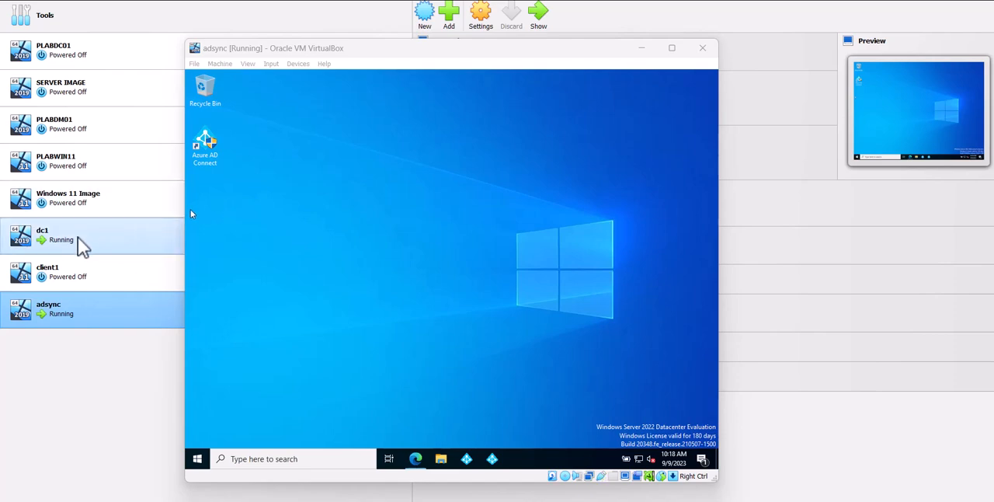
# On dc1, start a new user in the b2pservice.com Users container and enter the first name
pyautogui.click(111, 247)
pyautogui.doubleClick(111, 247)
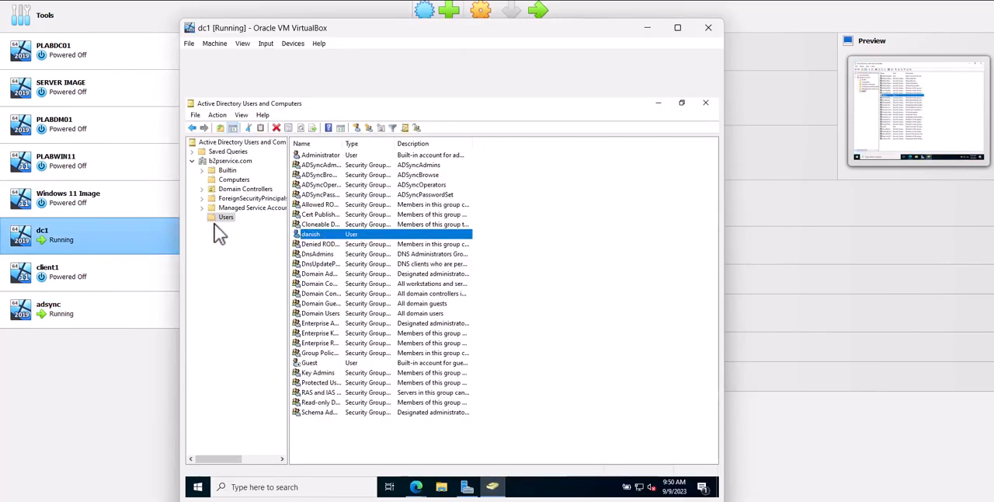
pyautogui.rightClick(329, 436)
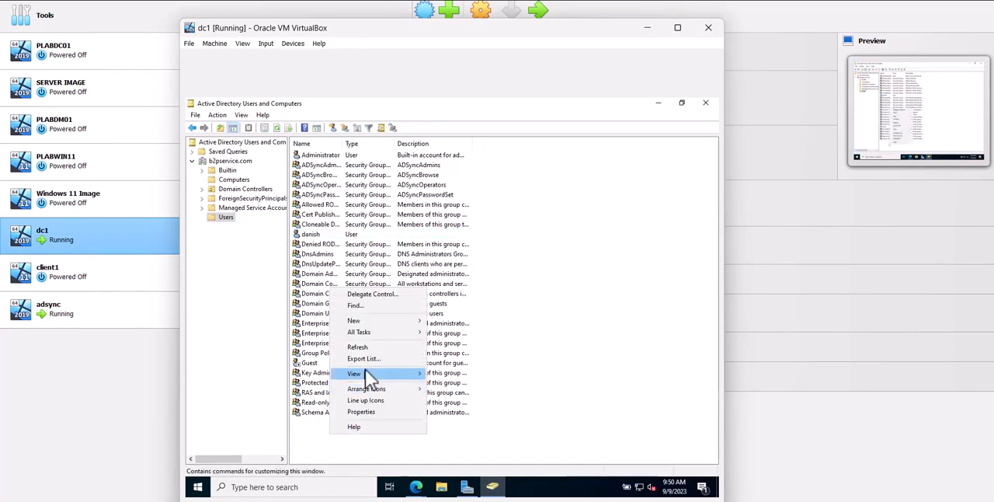
pyautogui.moveTo(381, 321)
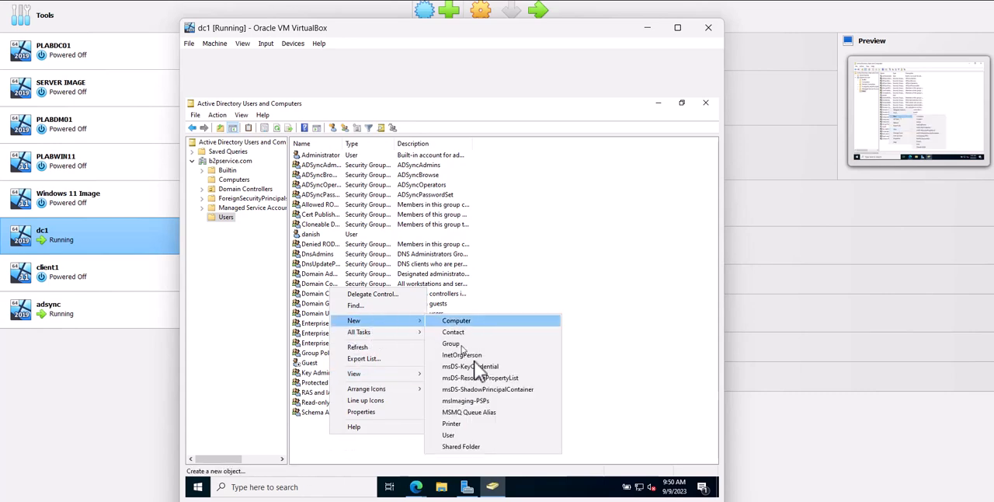
pyautogui.click(486, 435)
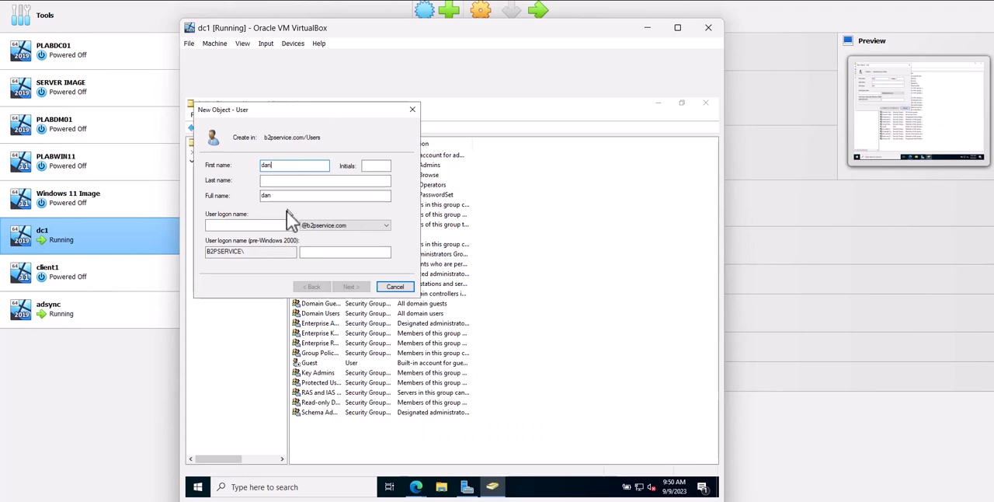
# Enter the new user's logon name and password, leave the change-at-next-logon option cleared, and create the account
pyautogui.click(273, 226)
pyautogui.write('d')
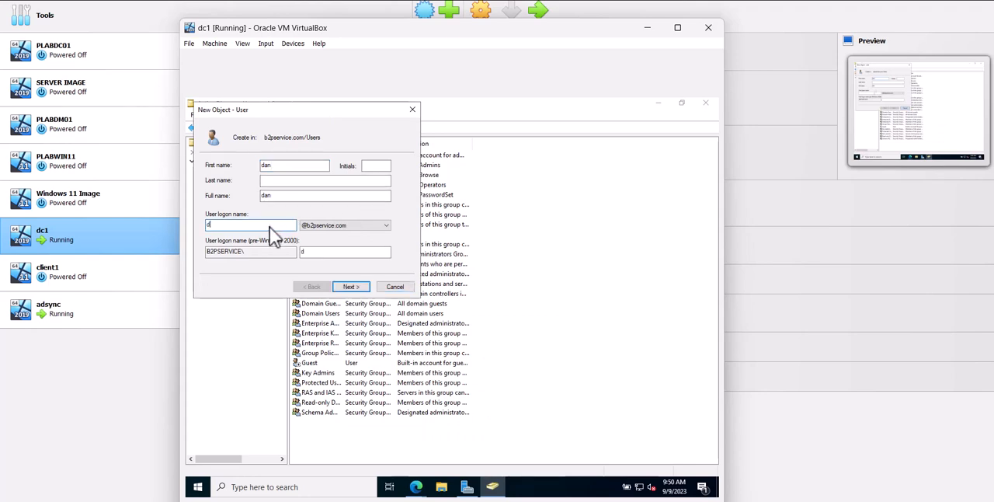
pyautogui.write('ab')
pyautogui.press('BackSpace')
pyautogui.write('n')
pyautogui.click(354, 286)
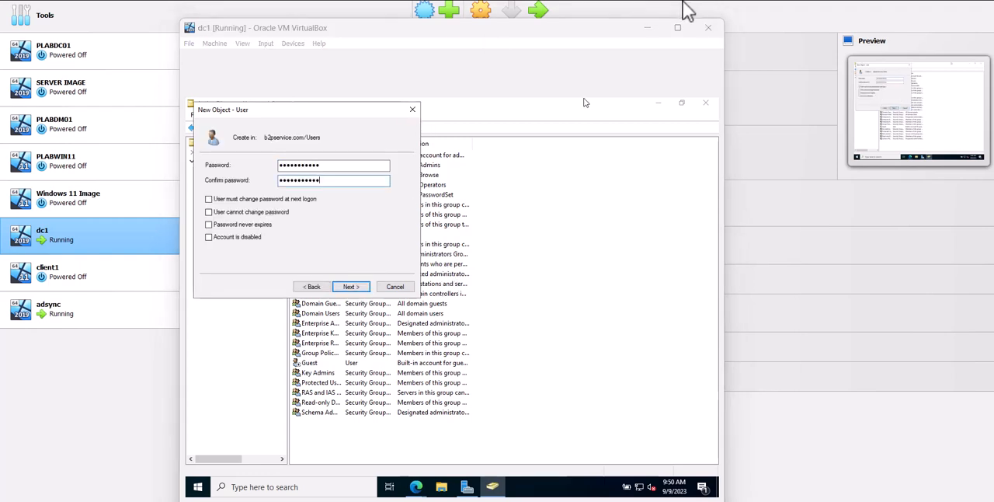
pyautogui.click(350, 288)
pyautogui.click(354, 289)
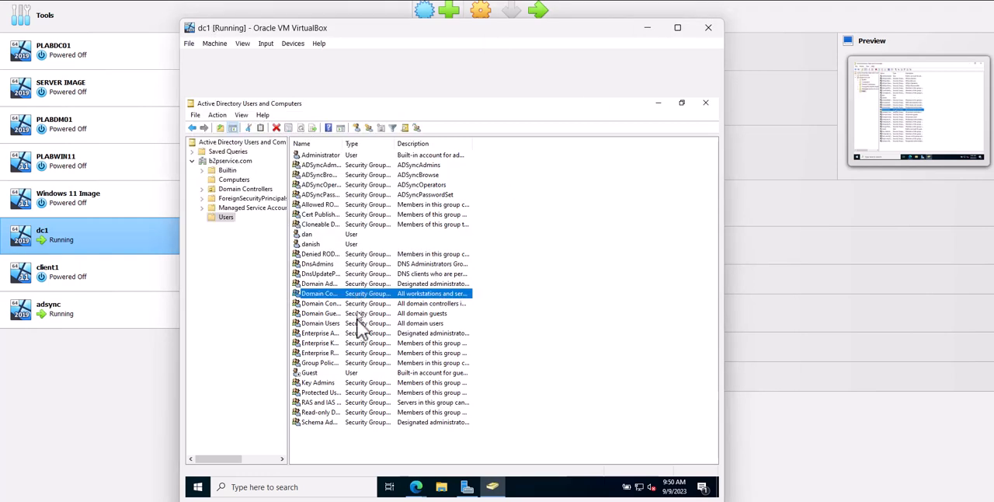
# Select the newly created domain user on dc1 and switch back to the adsync machine
pyautogui.click(312, 233)
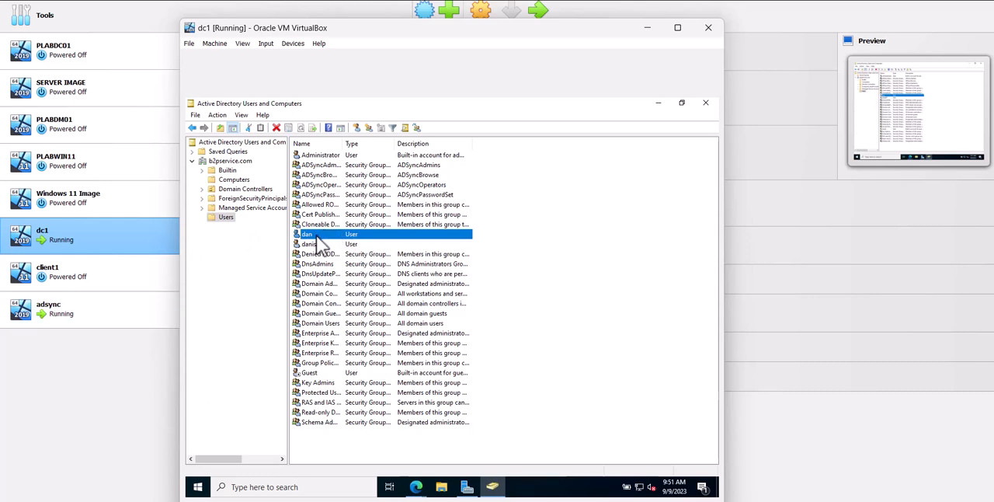
pyautogui.click(66, 317)
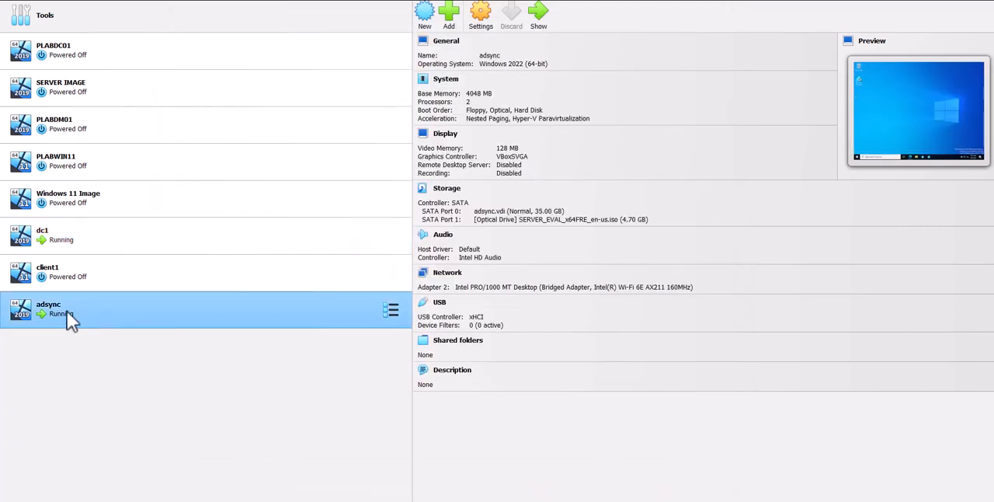
pyautogui.doubleClick(67, 317)
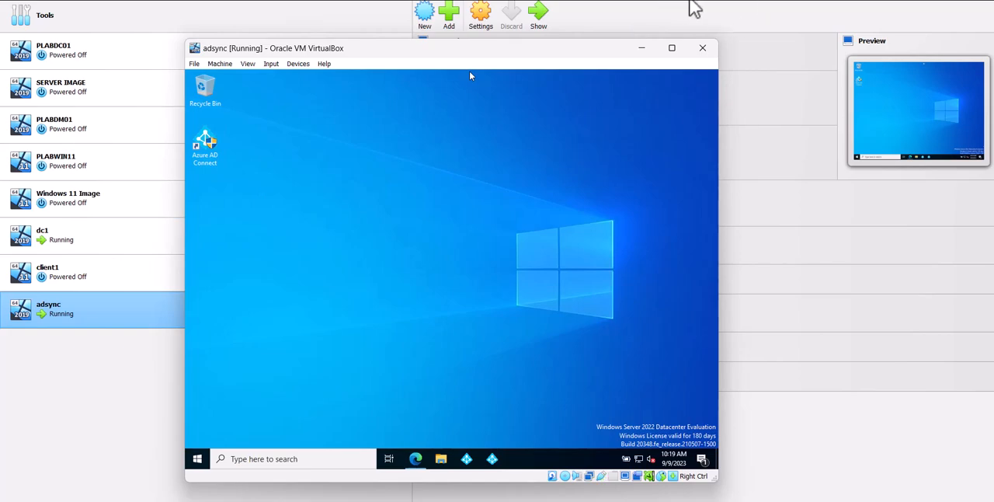
# Switch to the Microsoft 365 admin center, check the Azure AD Connect sync status, and list the active users
pyautogui.hotkey('alt', 'Tab')
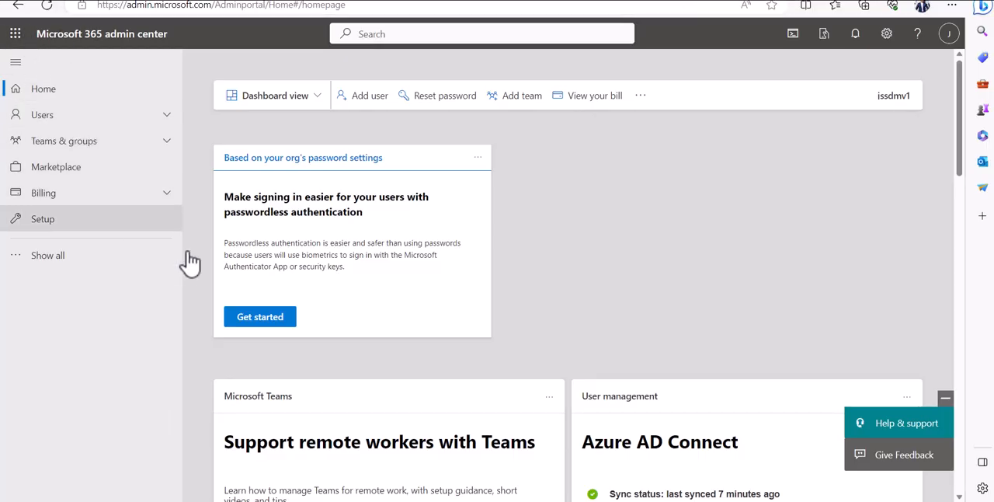
pyautogui.scroll(-3, 595, 455)
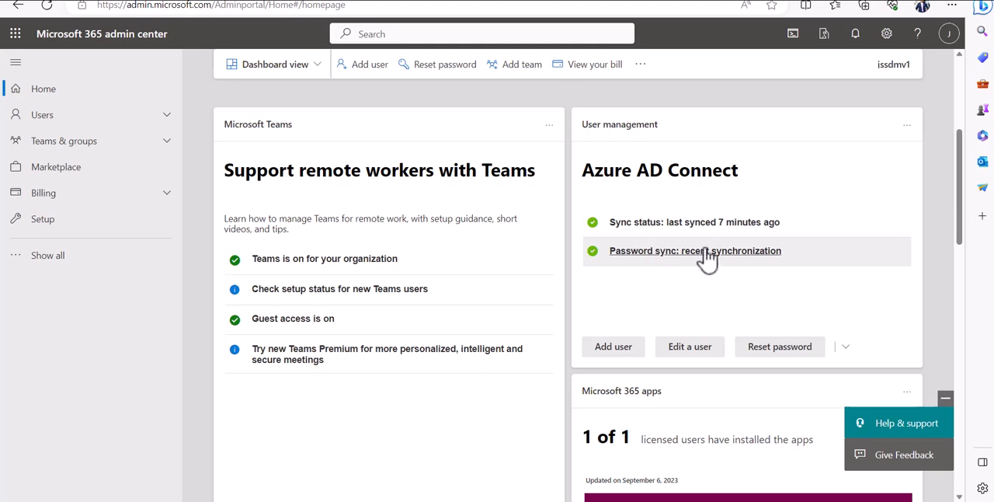
pyautogui.scroll(1, 686, 272)
pyautogui.scroll(1, 686, 272)
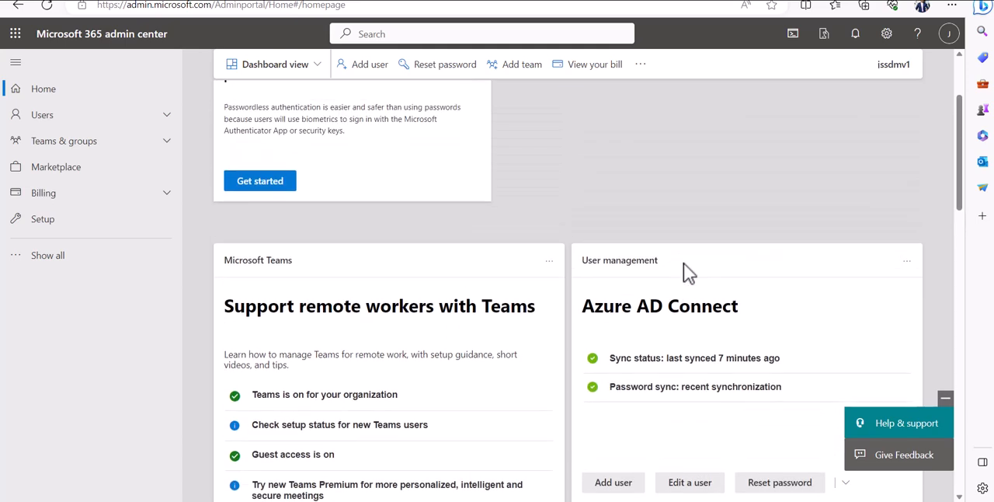
pyautogui.click(44, 117)
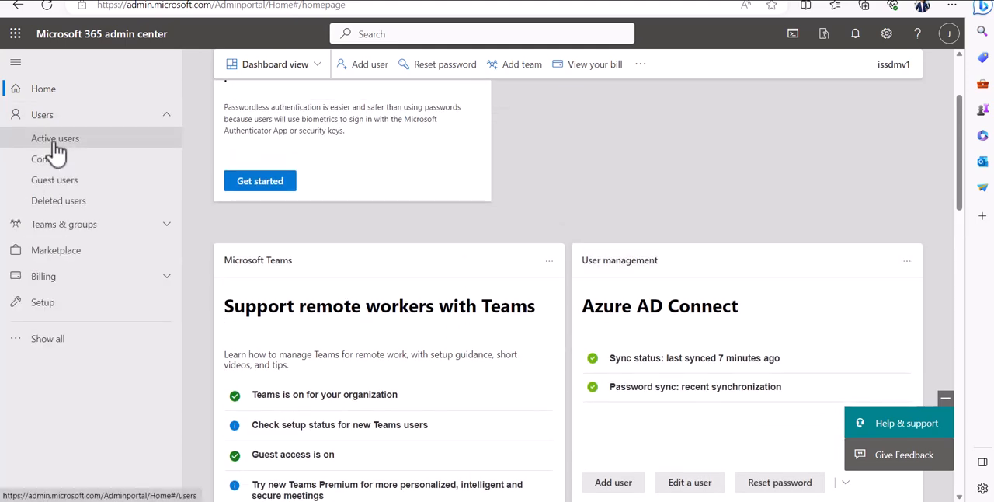
pyautogui.click(51, 140)
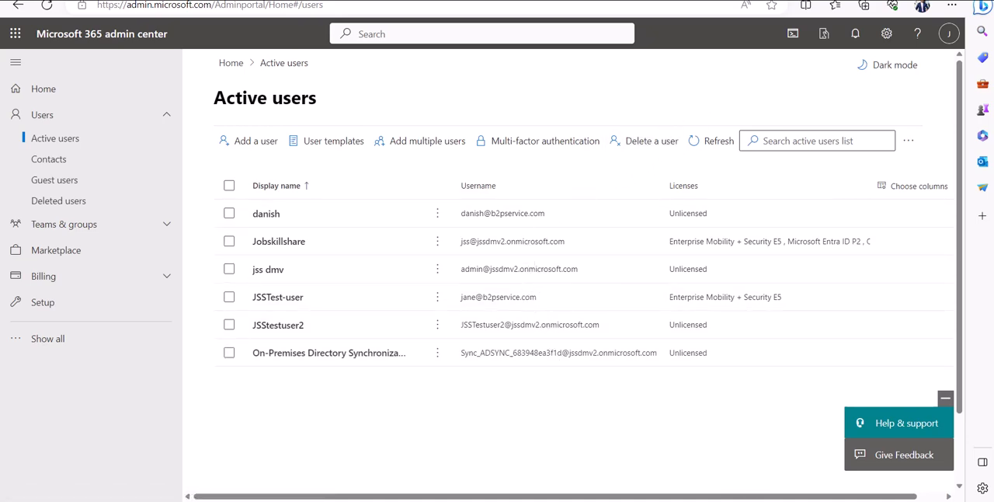
# Switch to the adsync virtual machine and open an empty Notepad document on its desktop
pyautogui.click(808, 454)
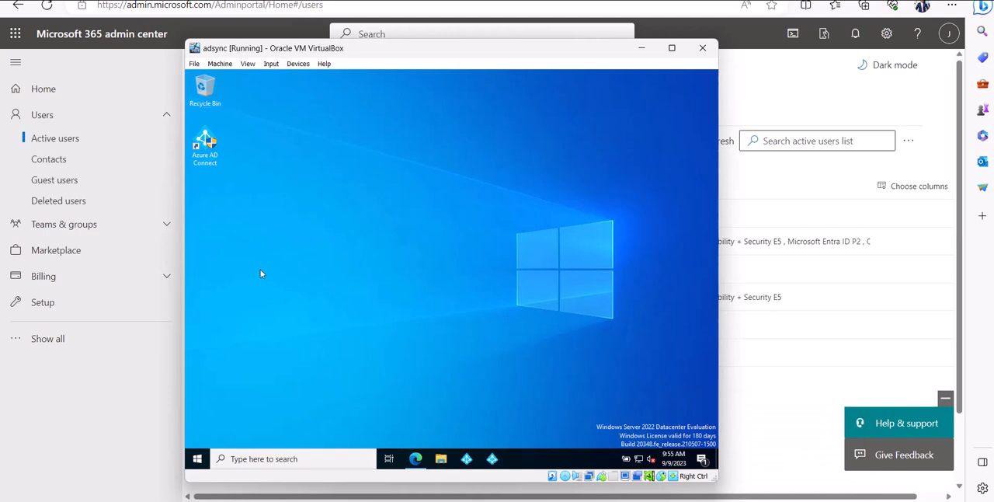
pyautogui.click(284, 458)
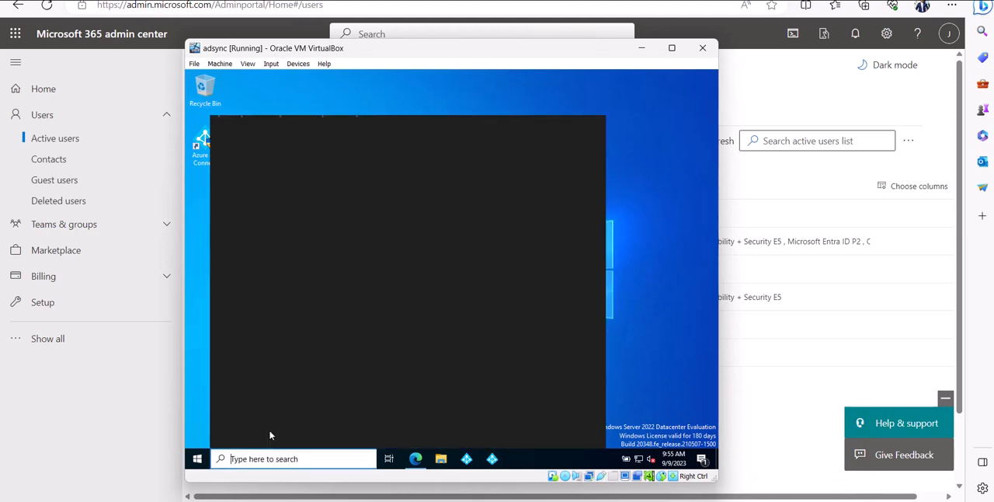
pyautogui.write('note')
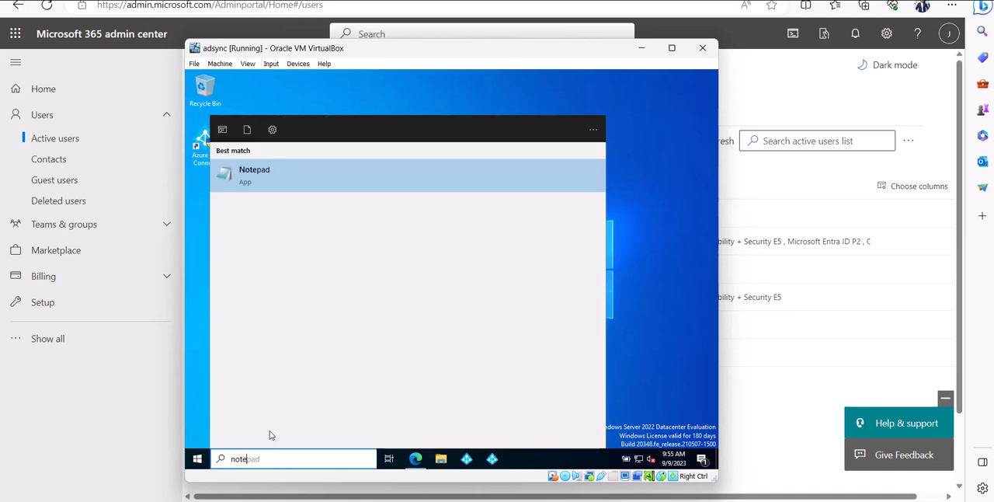
pyautogui.click(284, 182)
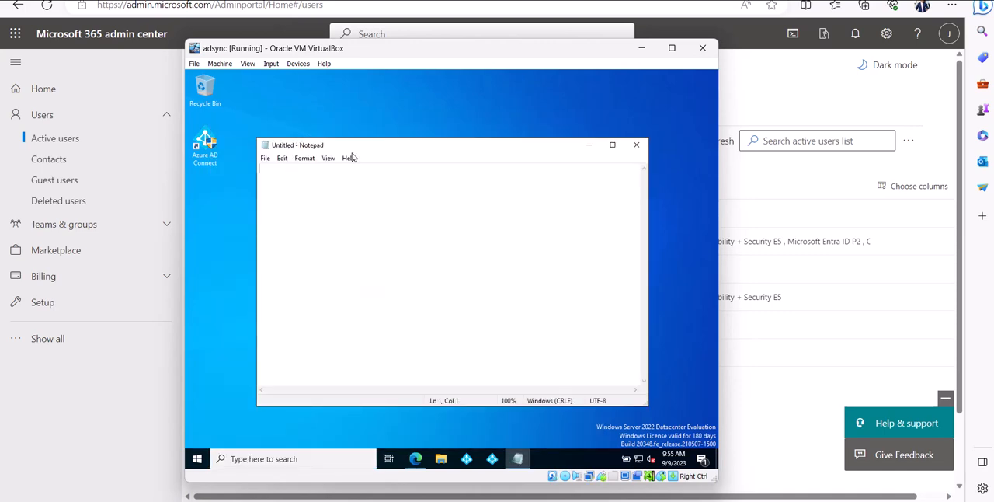
pyautogui.moveTo(366, 150); pyautogui.dragTo(386, 109)
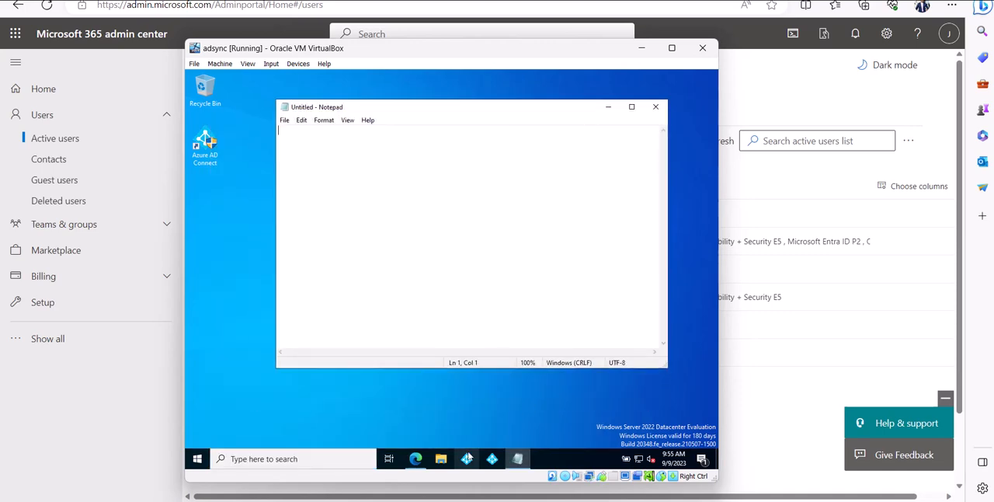
# In the adsync browser, open the article "PowerShell Basics: How to Force AzureAD Connect to Sync" and copy the Import-Module ADSync command
pyautogui.click(420, 461)
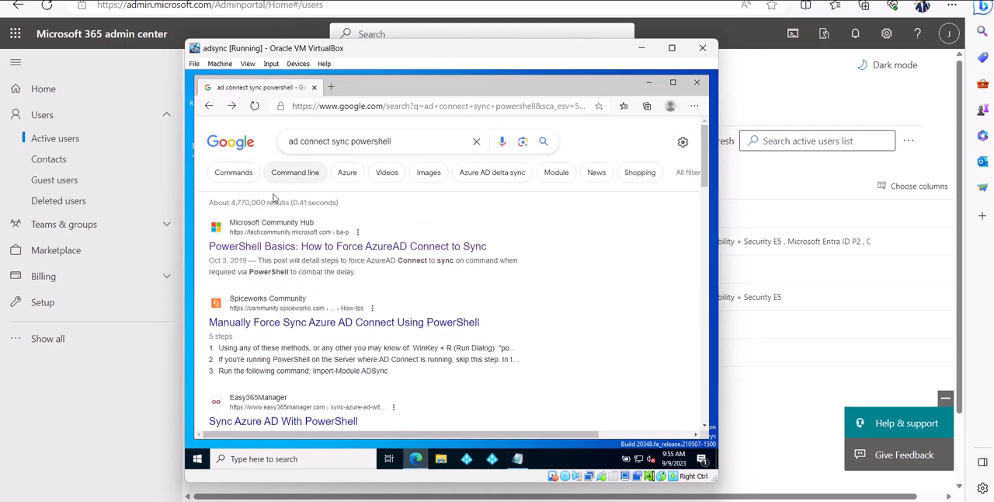
pyautogui.click(284, 250)
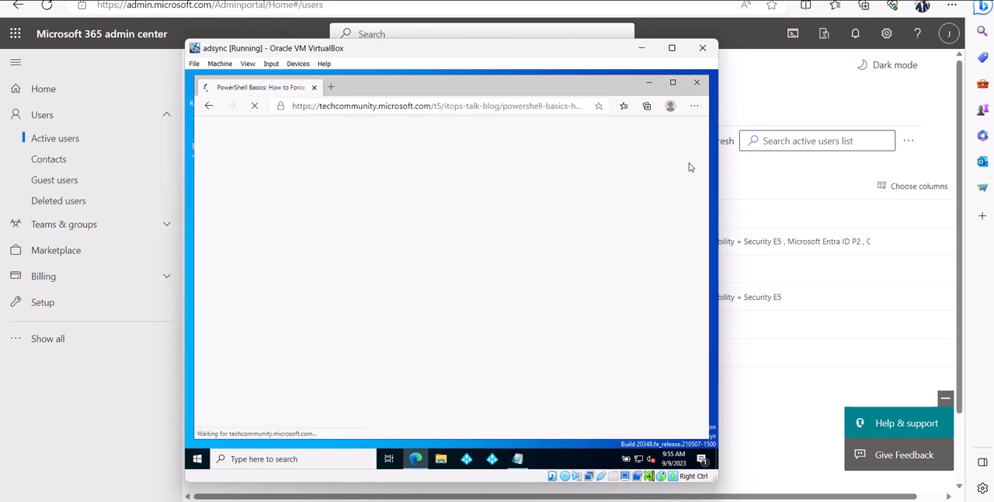
pyautogui.scroll(-3, 483, 287)
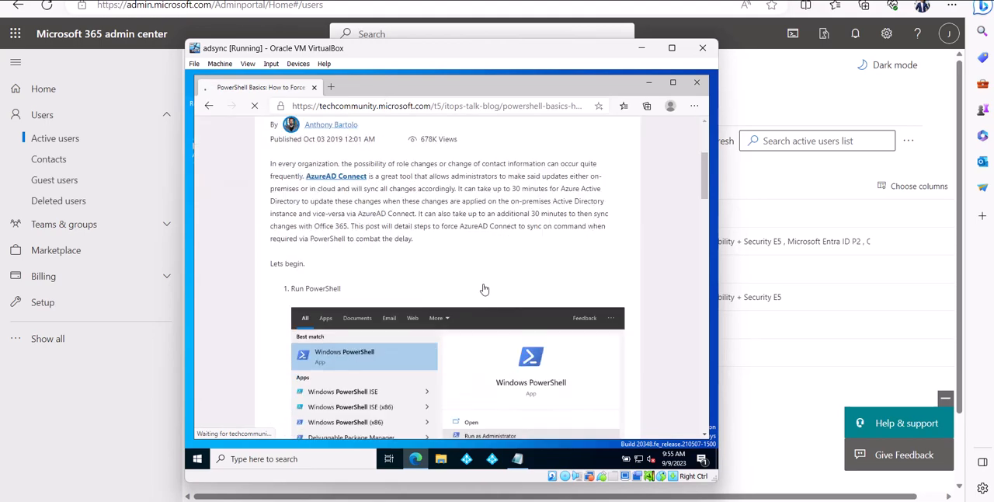
pyautogui.scroll(-10, 483, 289)
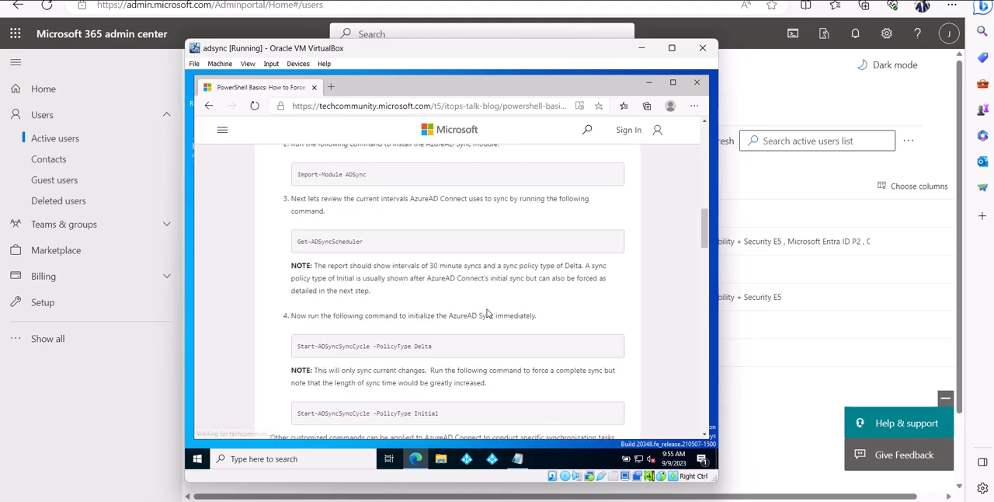
pyautogui.scroll(1, 379, 232)
pyautogui.moveTo(380, 234); pyautogui.dragTo(289, 228)
pyautogui.rightClick(309, 223)
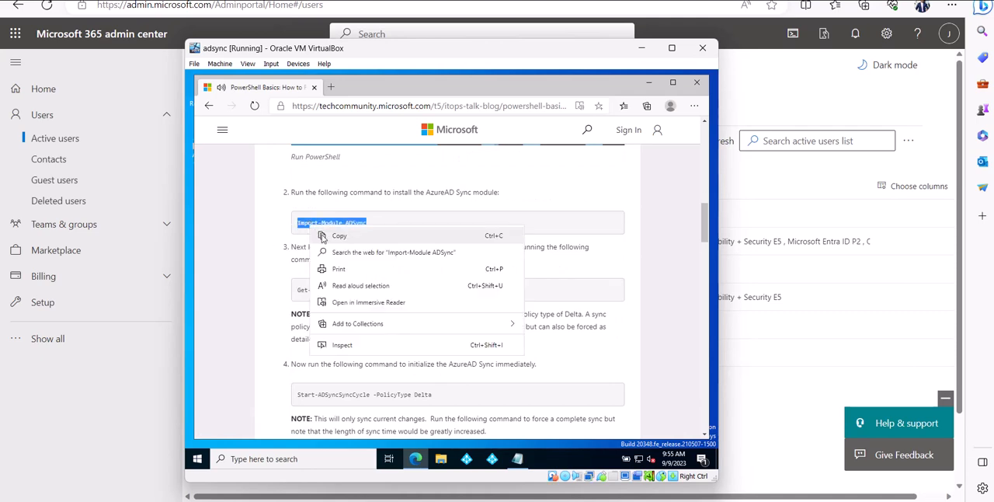
pyautogui.click(325, 237)
# Start Windows PowerShell as administrator on adsync and run Import-Module ADSync
pyautogui.click(370, 462)
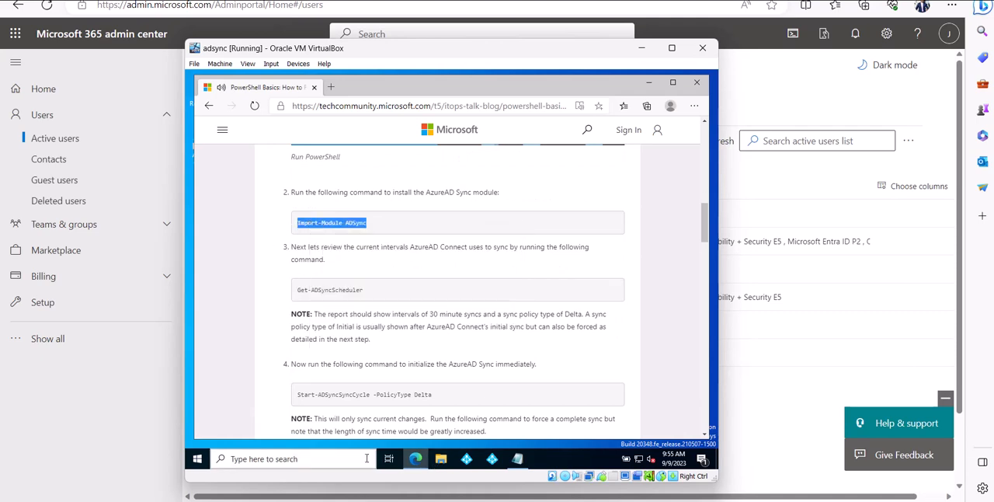
pyautogui.write('power')
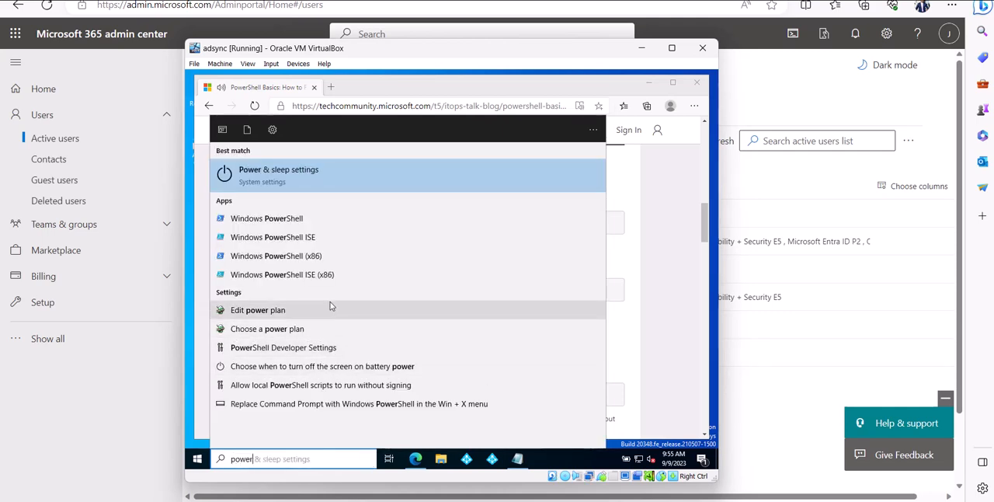
pyautogui.rightClick(282, 219)
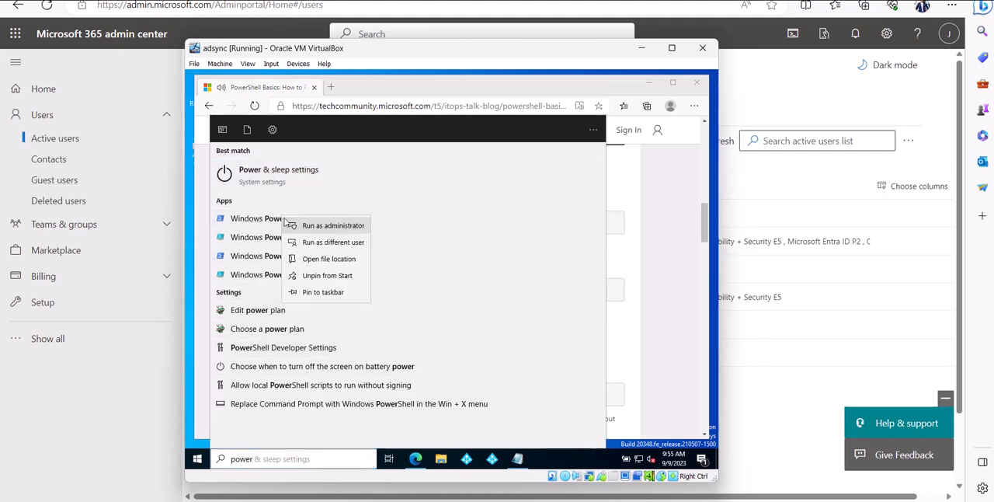
pyautogui.click(300, 226)
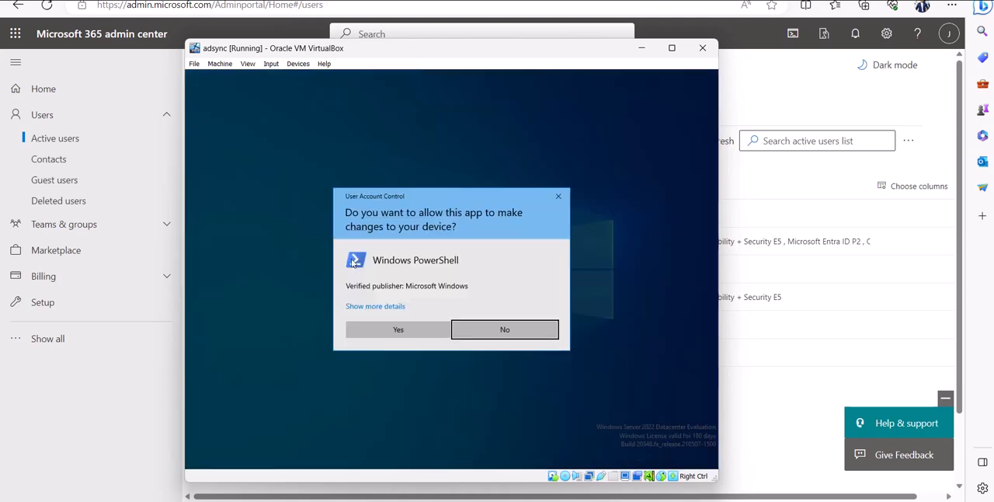
pyautogui.click(402, 330)
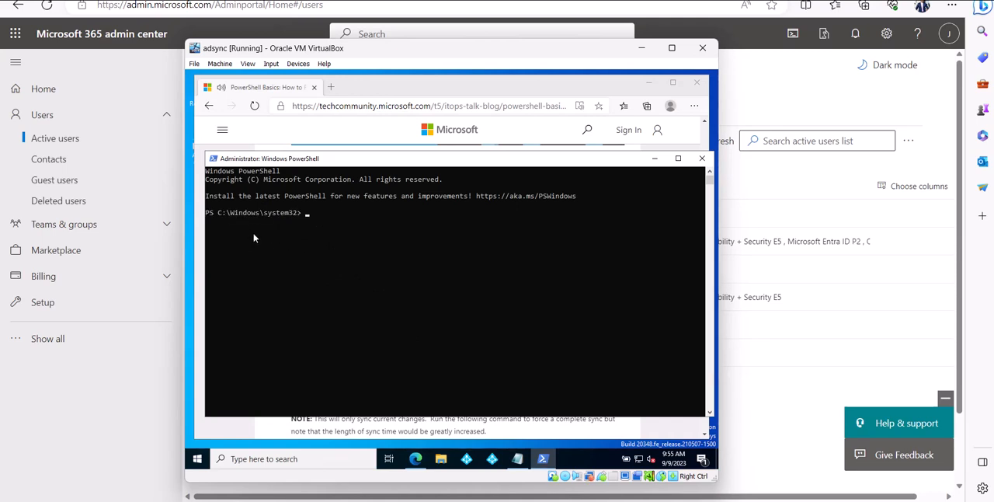
pyautogui.write('mport-Module ADSync')
# Copy the Get-ADSyncScheduler command from the article and run it in PowerShell to review the sync intervals
pyautogui.click(415, 458)
pyautogui.scroll(-1, 366, 367)
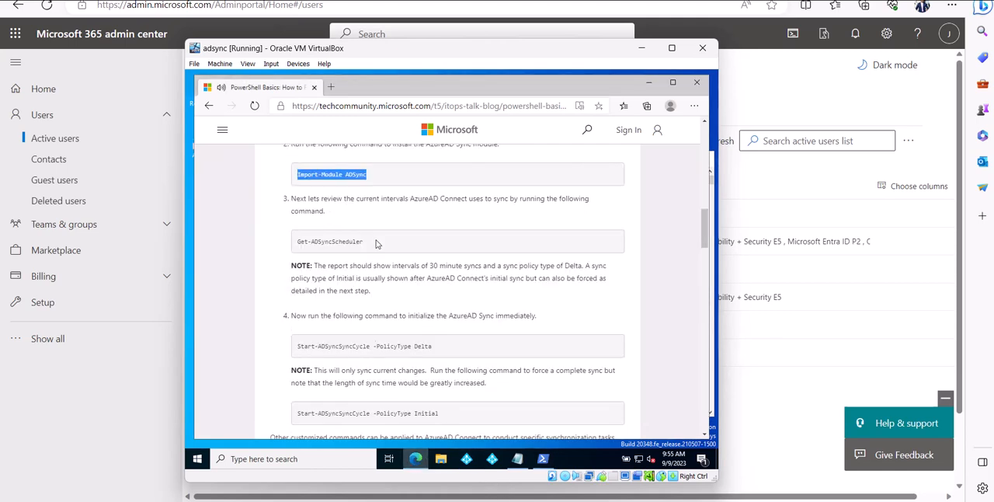
pyautogui.moveTo(364, 241); pyautogui.dragTo(299, 241)
pyautogui.rightClick(296, 246)
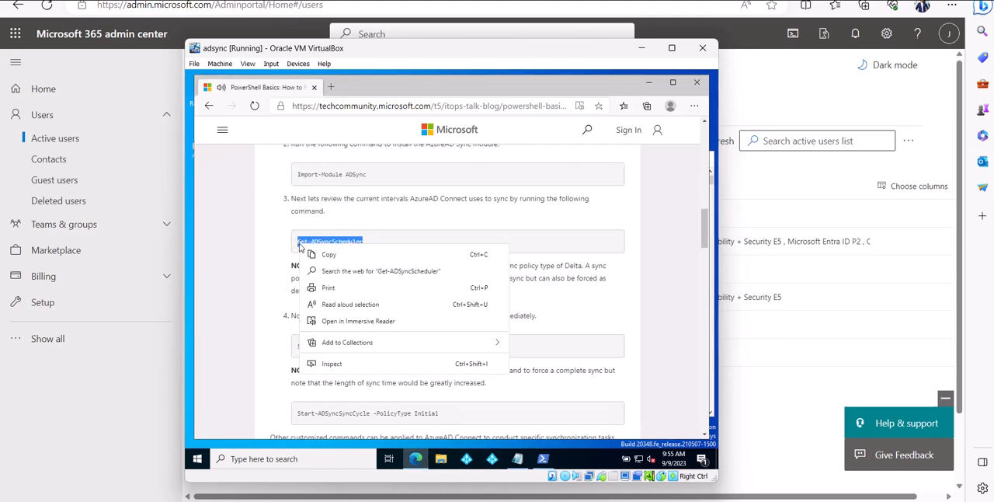
pyautogui.click(314, 253)
pyautogui.click(543, 459)
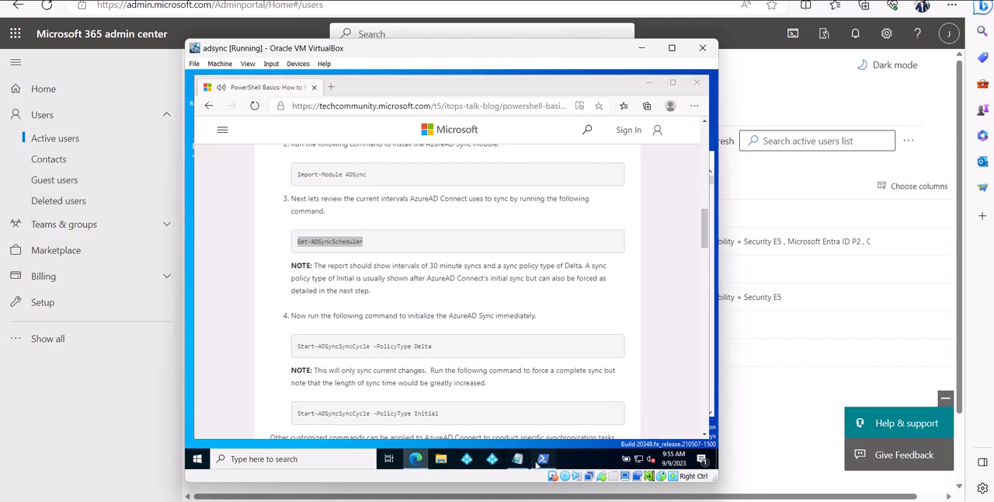
pyautogui.rightClick(376, 267)
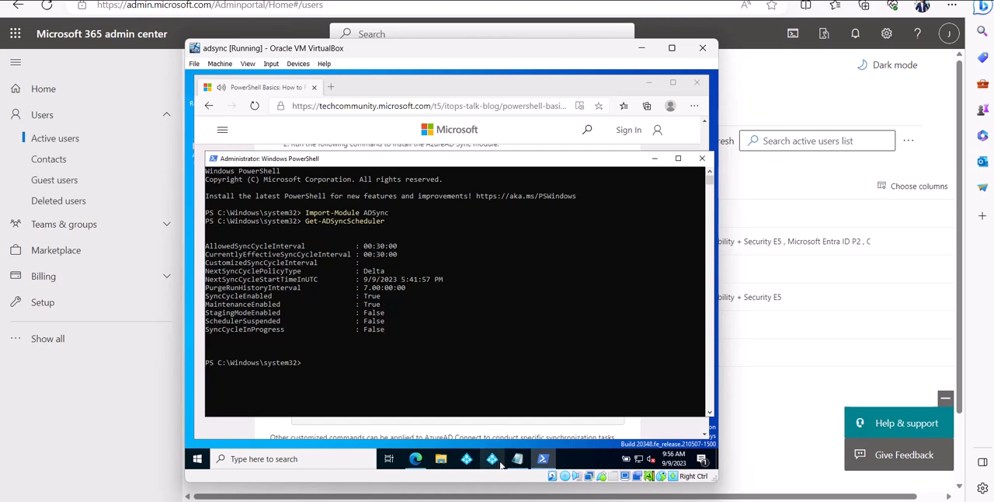
# Copy the Start-ADSyncSyncCycle -PolicyType Delta command from the article into the empty Notepad document
pyautogui.click(417, 459)
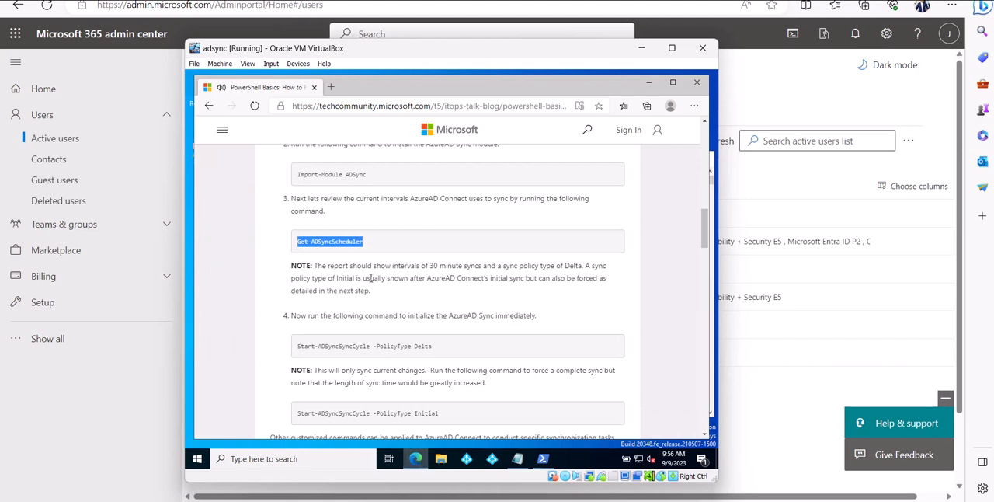
pyautogui.scroll(-1, 399, 317)
pyautogui.moveTo(445, 305); pyautogui.dragTo(308, 298)
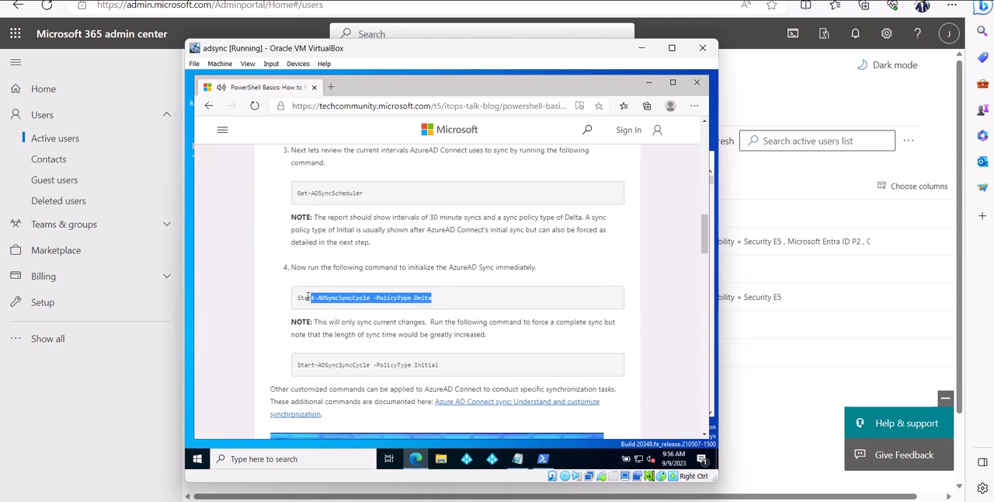
pyautogui.rightClick(296, 301)
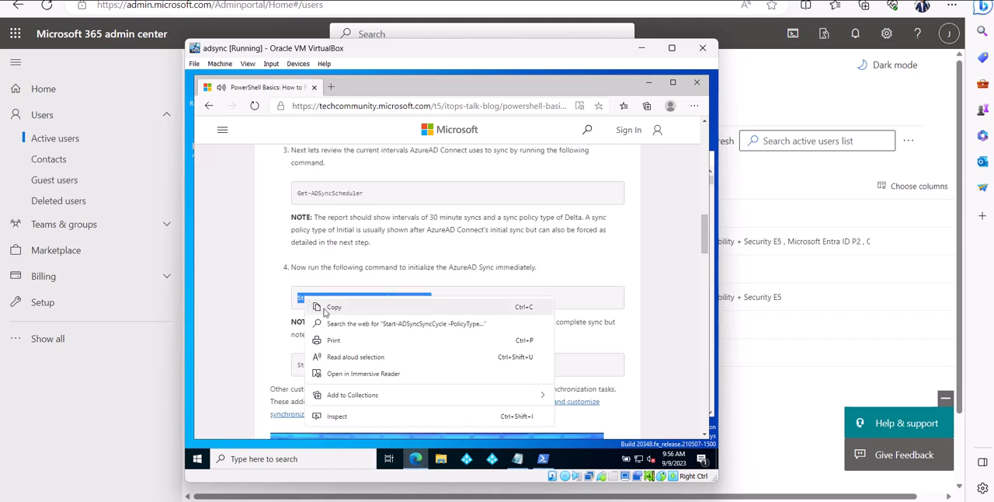
pyautogui.click(323, 311)
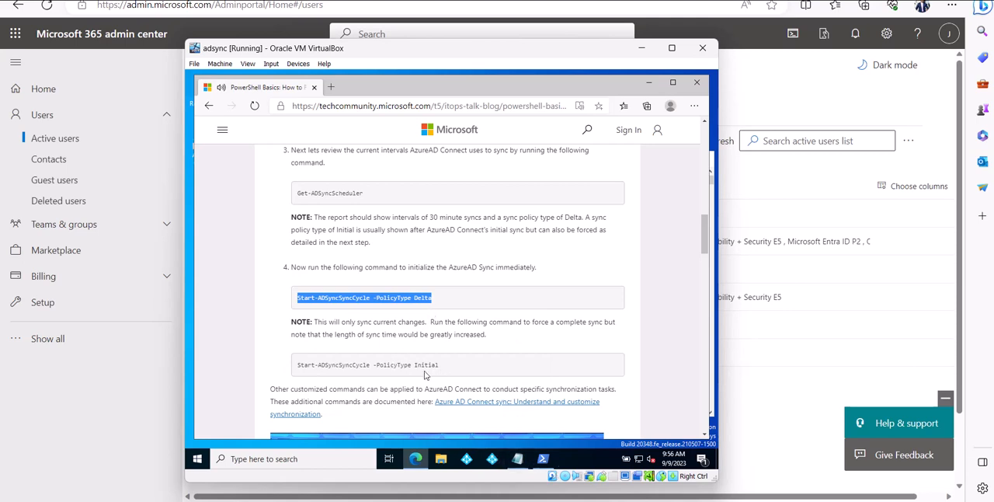
pyautogui.click(517, 459)
pyautogui.hotkey('ctrl', 'v')
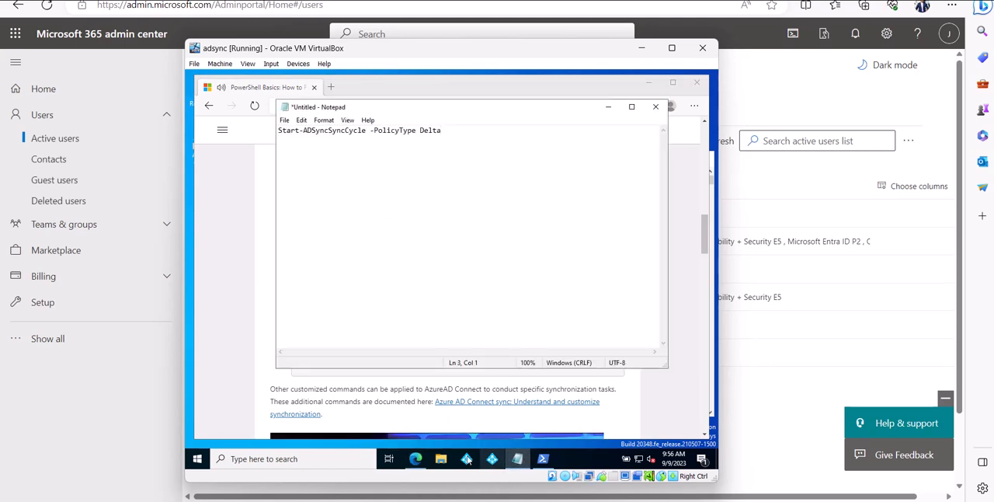
# Add the article's Start-ADSyncSyncCycle -PolicyType Initial command to the Notepad document below the Delta command
pyautogui.click(416, 459)
pyautogui.moveTo(447, 363); pyautogui.dragTo(263, 365)
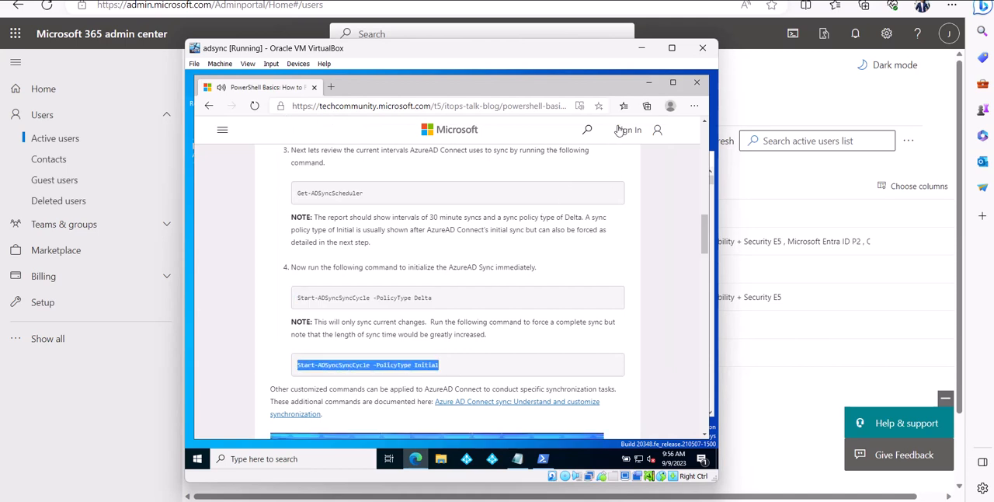
pyautogui.click(649, 82)
pyautogui.hotkey('ctrl', 'v')
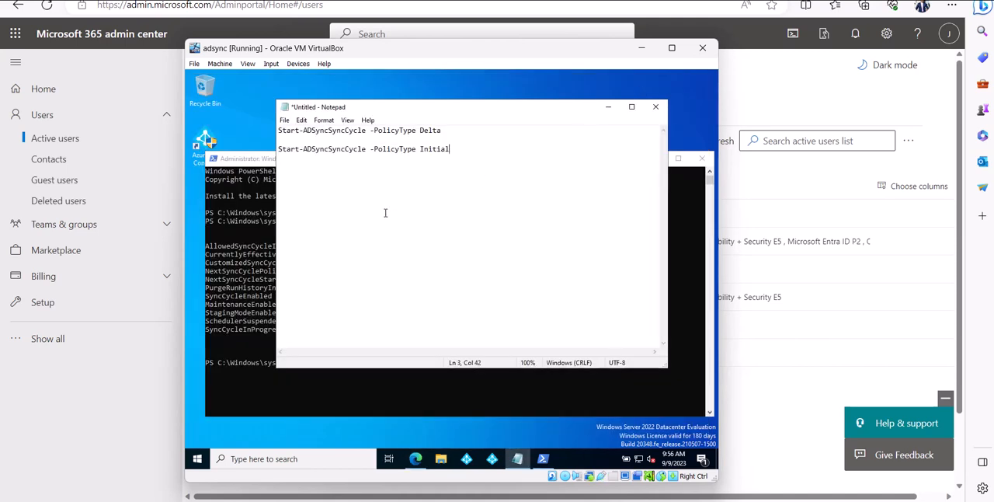
# Save the Notepad document to the Desktop as ps.txt
pyautogui.click(285, 120)
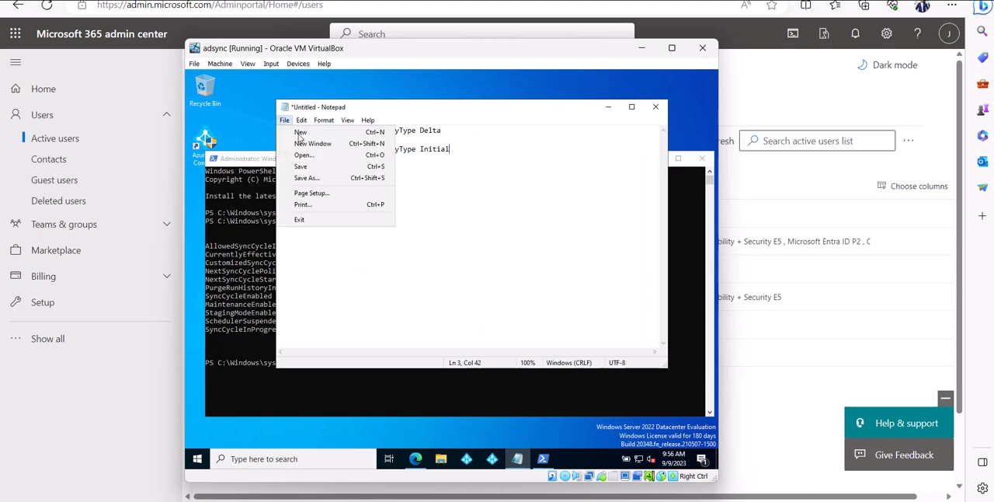
pyautogui.click(334, 182)
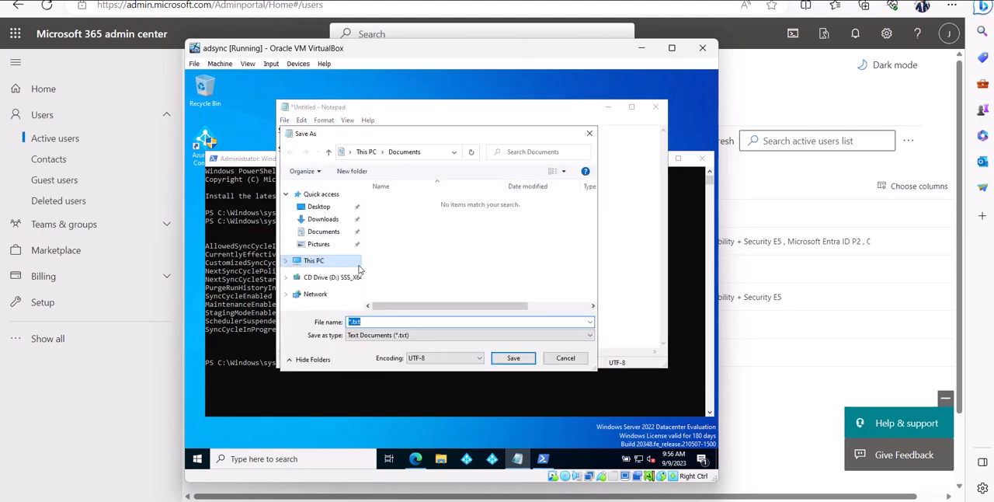
pyautogui.click(320, 208)
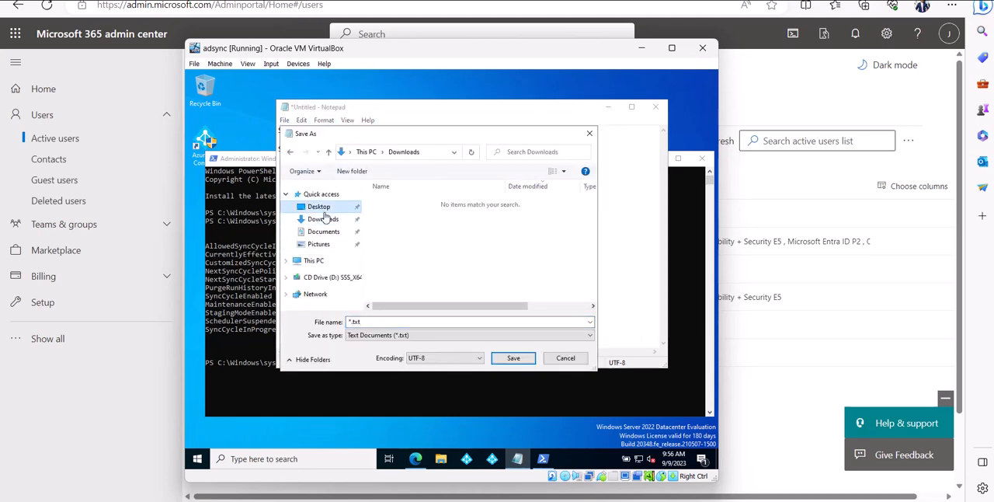
pyautogui.click(348, 322)
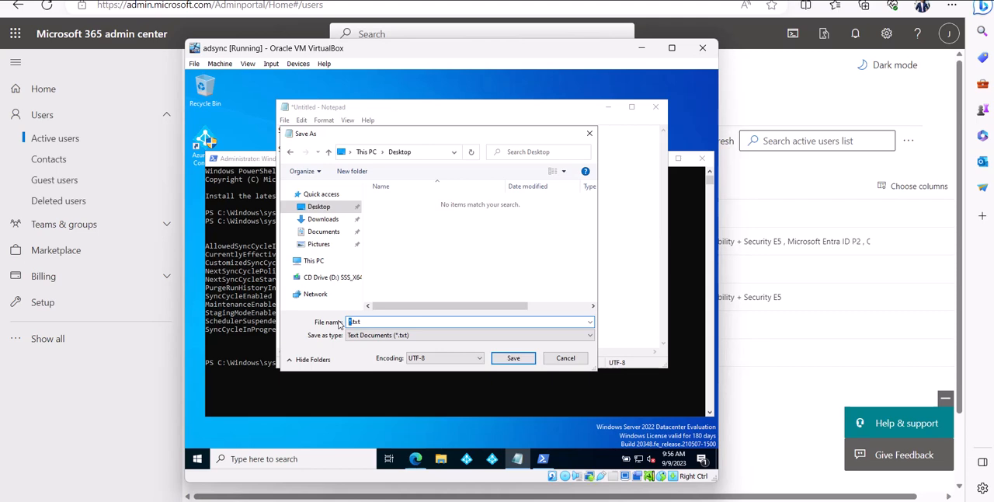
pyautogui.write('ps')
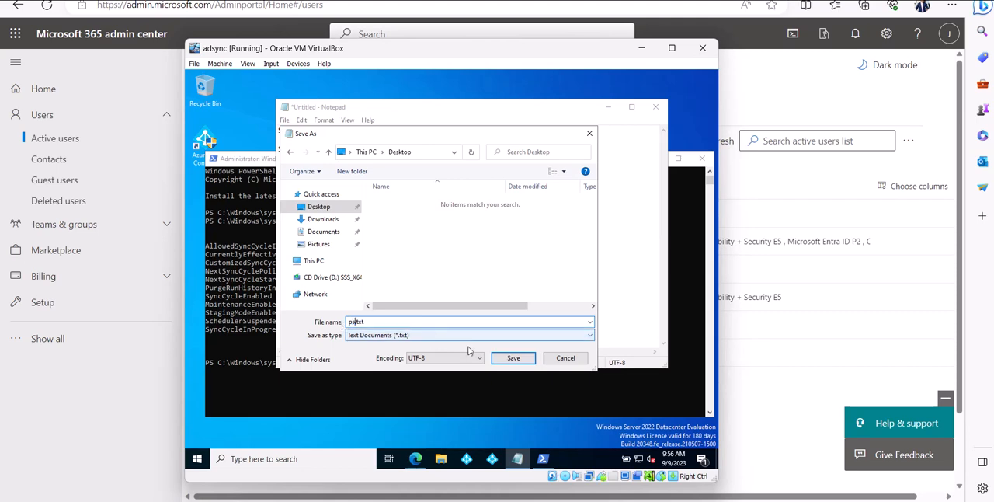
pyautogui.click(513, 359)
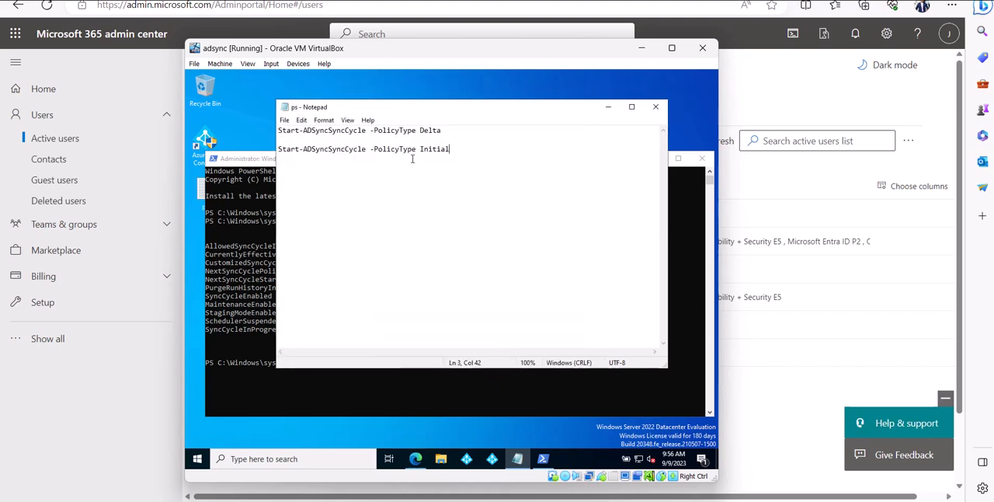
# Copy Start-ADSyncSyncCycle -PolicyType Initial from the notes and run it in the administrator PowerShell session to force a full sync
pyautogui.moveTo(454, 149); pyautogui.dragTo(286, 149)
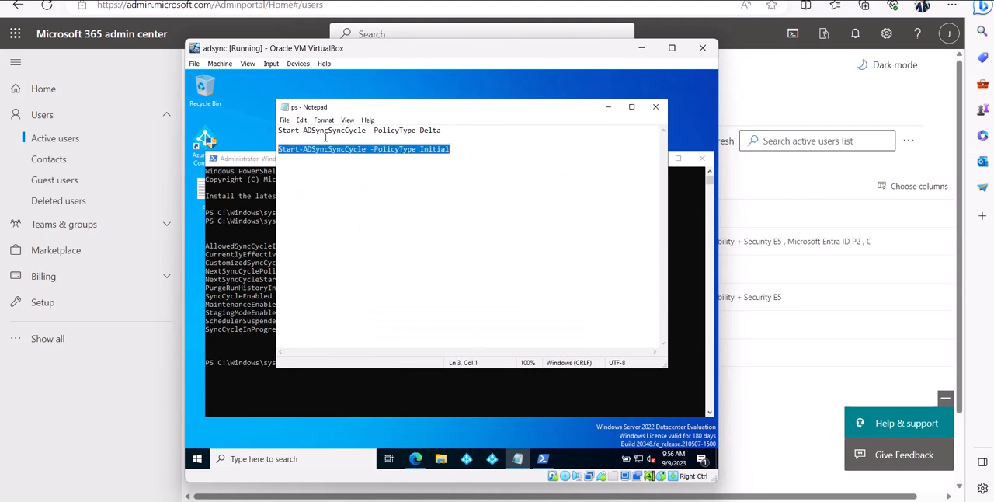
pyautogui.rightClick(327, 137)
pyautogui.click(341, 163)
pyautogui.click(257, 376)
pyautogui.rightClick(324, 369)
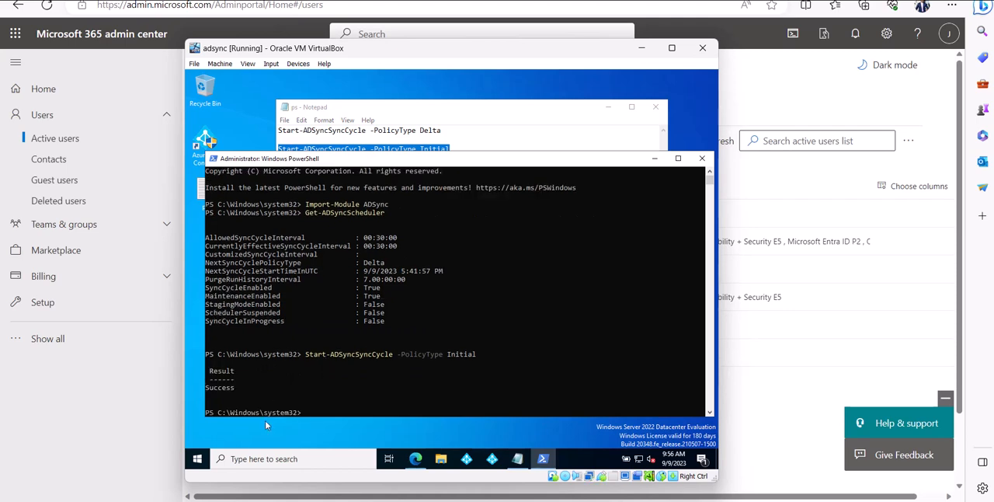
# Refresh the Active users list in the Microsoft 365 admin center and view the newly synced b2pservice.com user's account details, then close them
pyautogui.moveTo(249, 402); pyautogui.dragTo(203, 394)
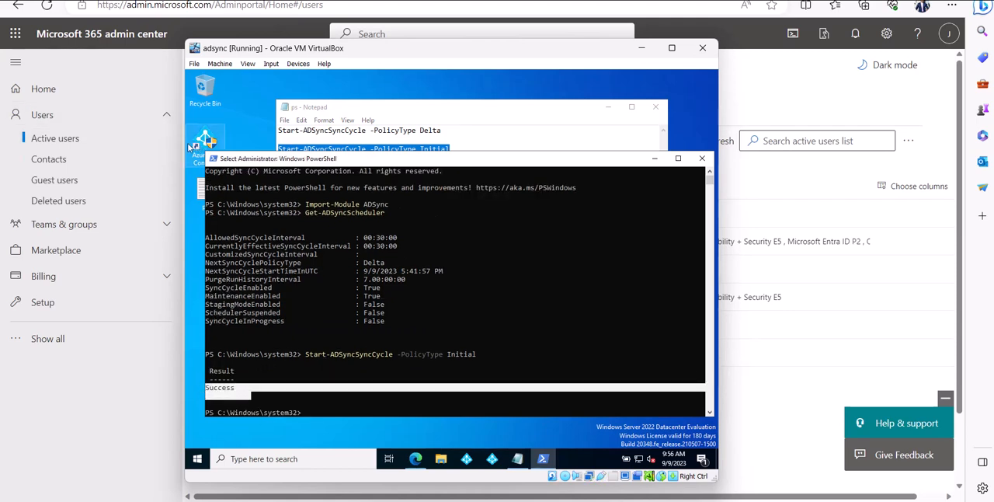
pyautogui.click(78, 134)
pyautogui.click(72, 120)
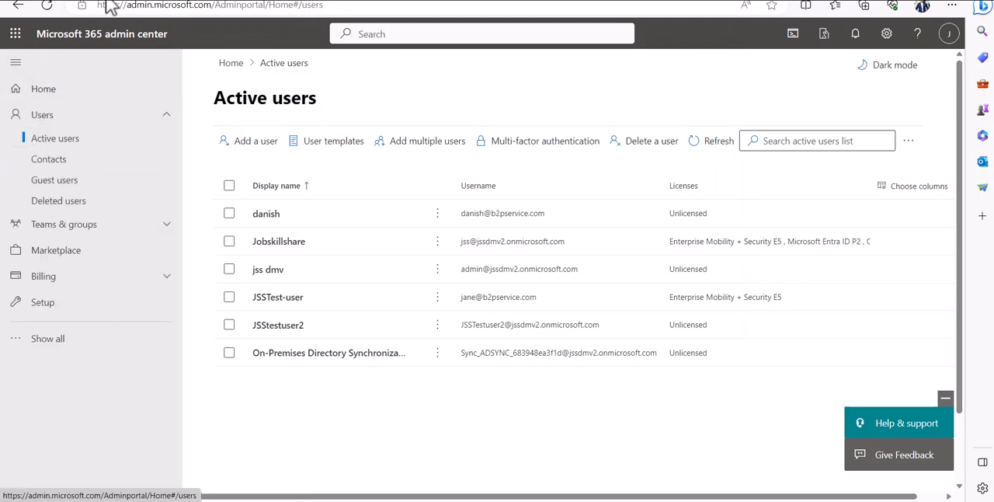
pyautogui.click(52, 8)
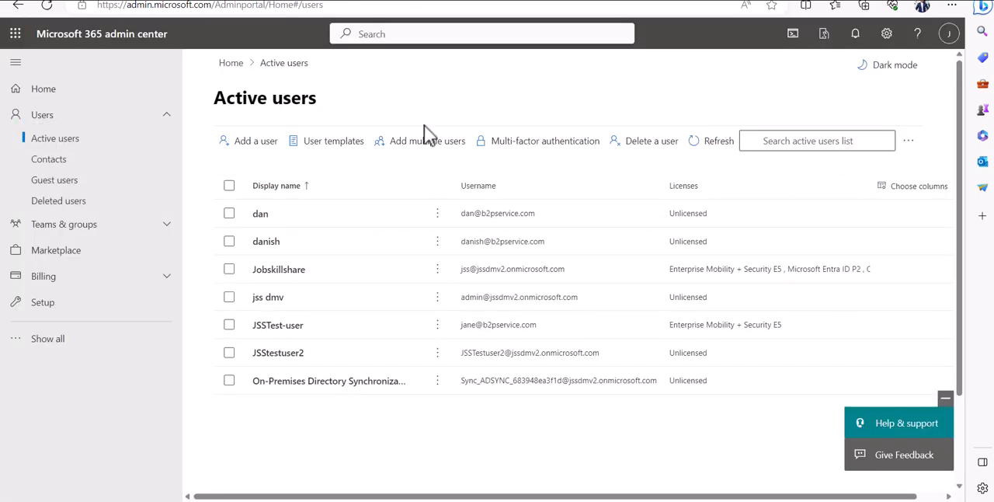
pyautogui.click(463, 220)
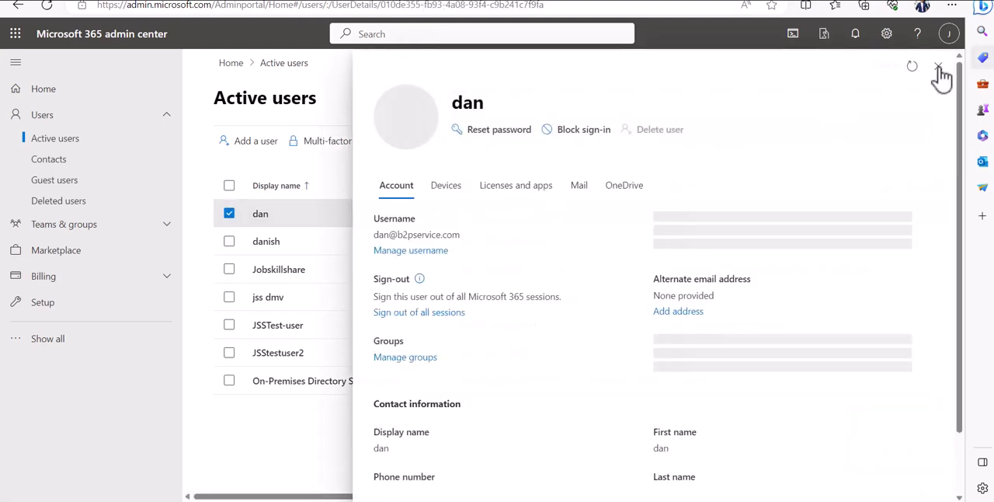
pyautogui.click(938, 68)
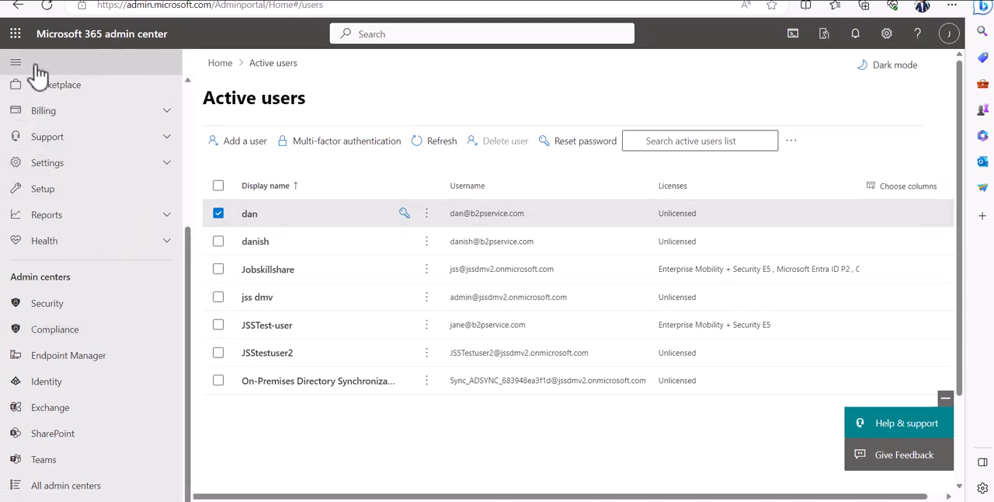
# Open the Endpoint Manager admin center from Microsoft 365 and view the list of all devices
pyautogui.click(17, 35)
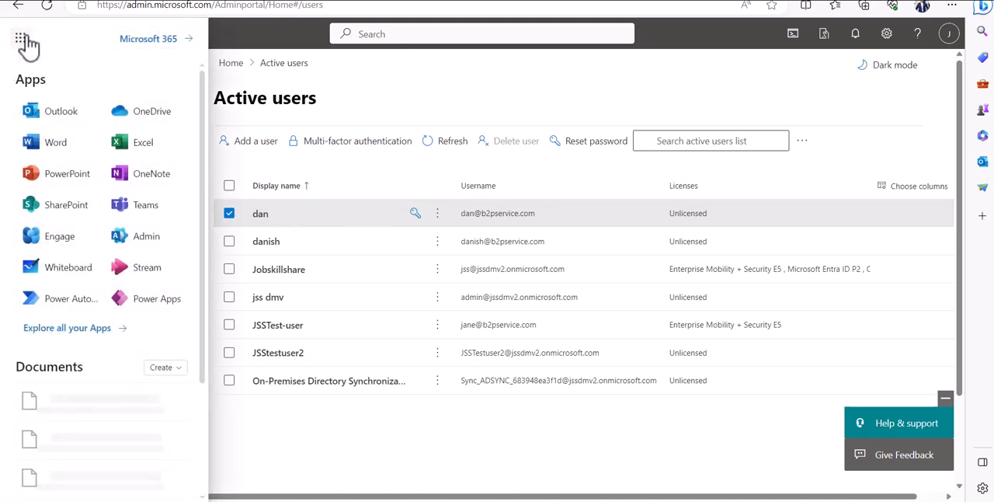
pyautogui.click(295, 456)
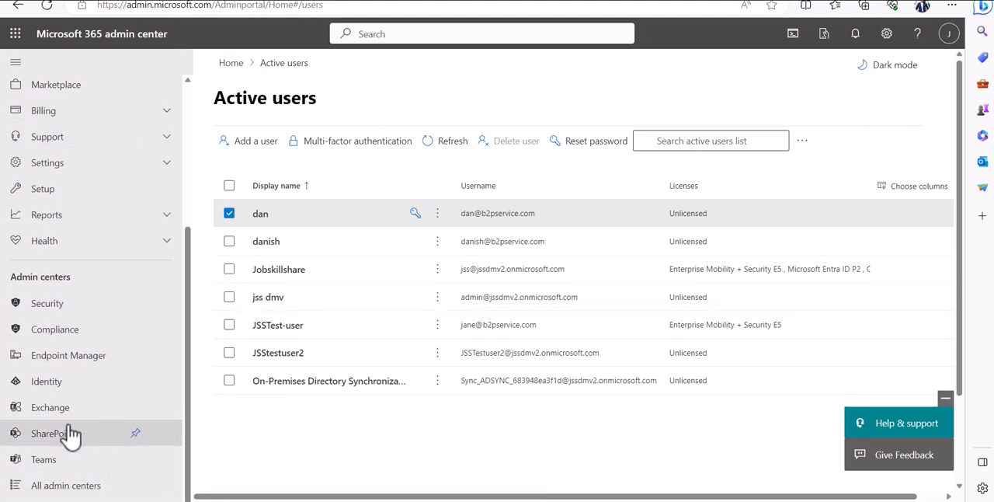
pyautogui.click(45, 357)
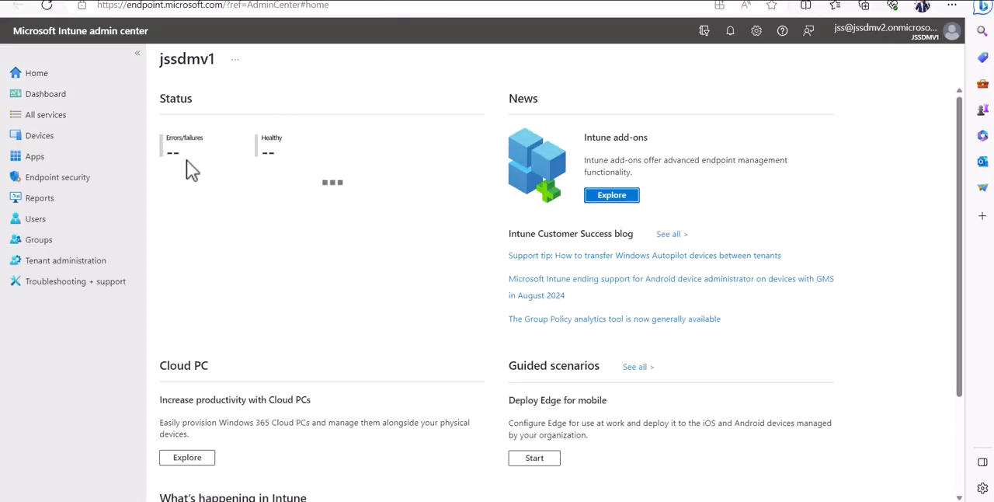
pyautogui.click(99, 148)
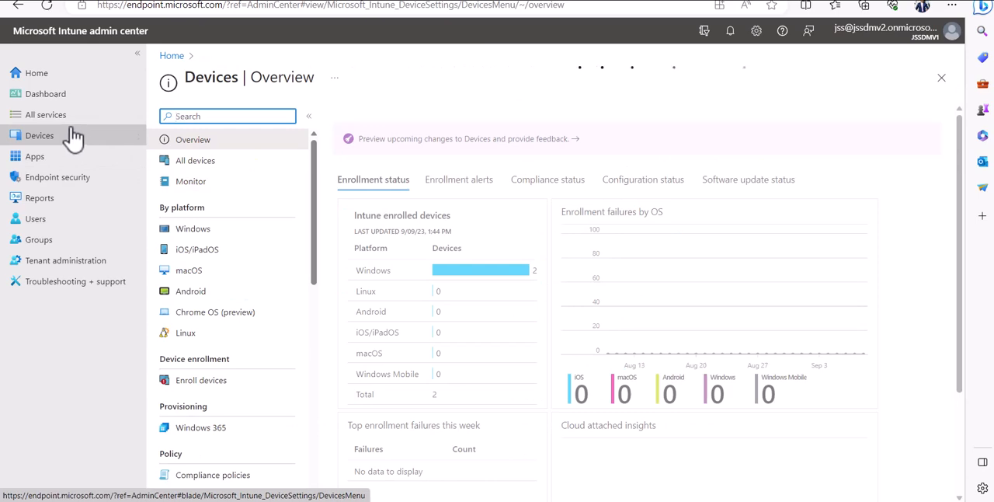
pyautogui.click(192, 163)
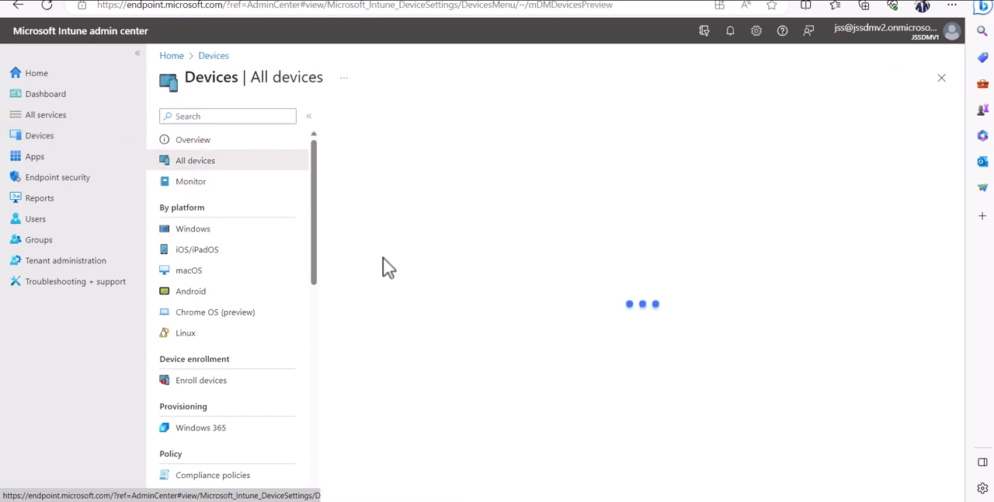